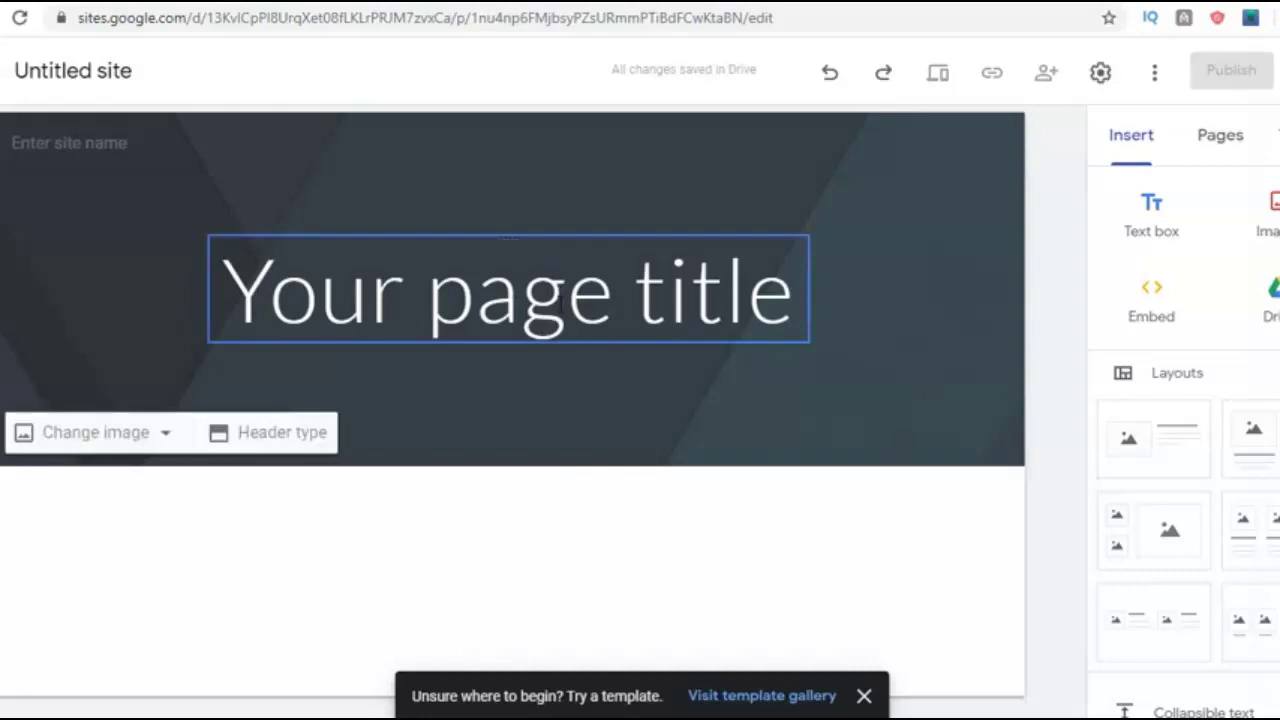
- Start editing the site name and view the Custom Keto Diet affiliate resource page
{"action": "left_click", "coordinate": [90, 141]}
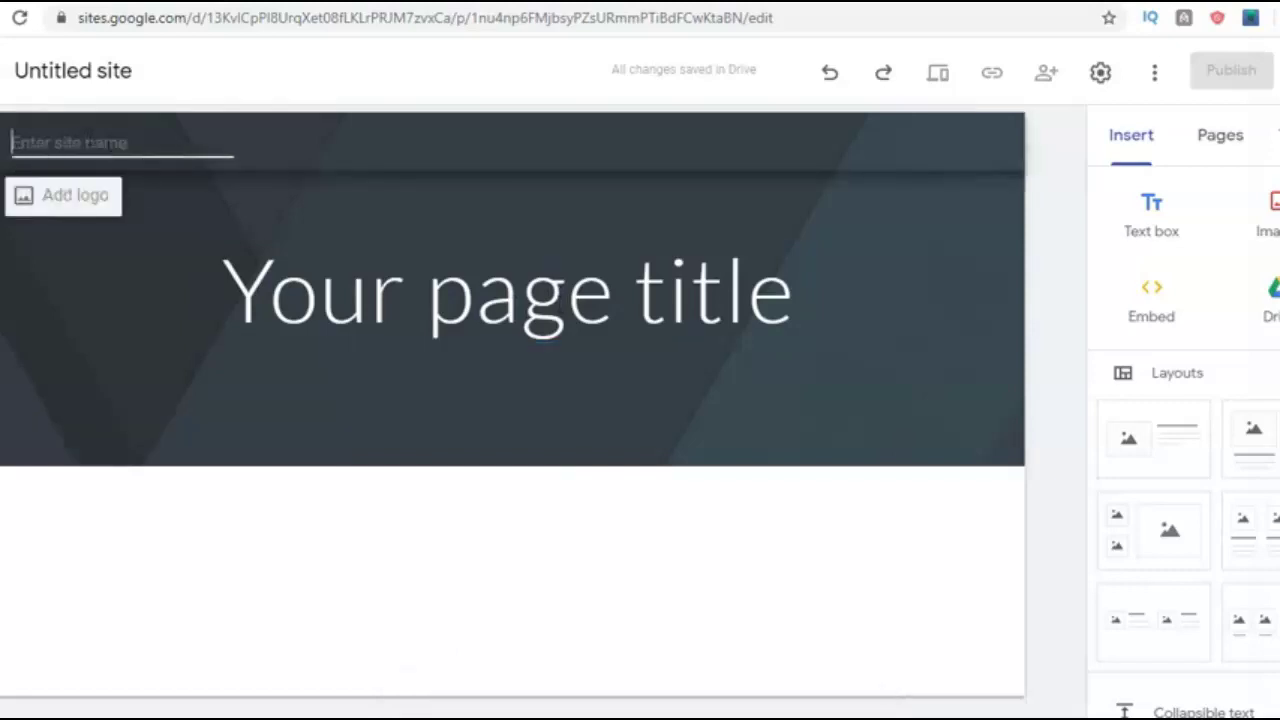
{"action": "key", "text": "ctrl+Tab"}
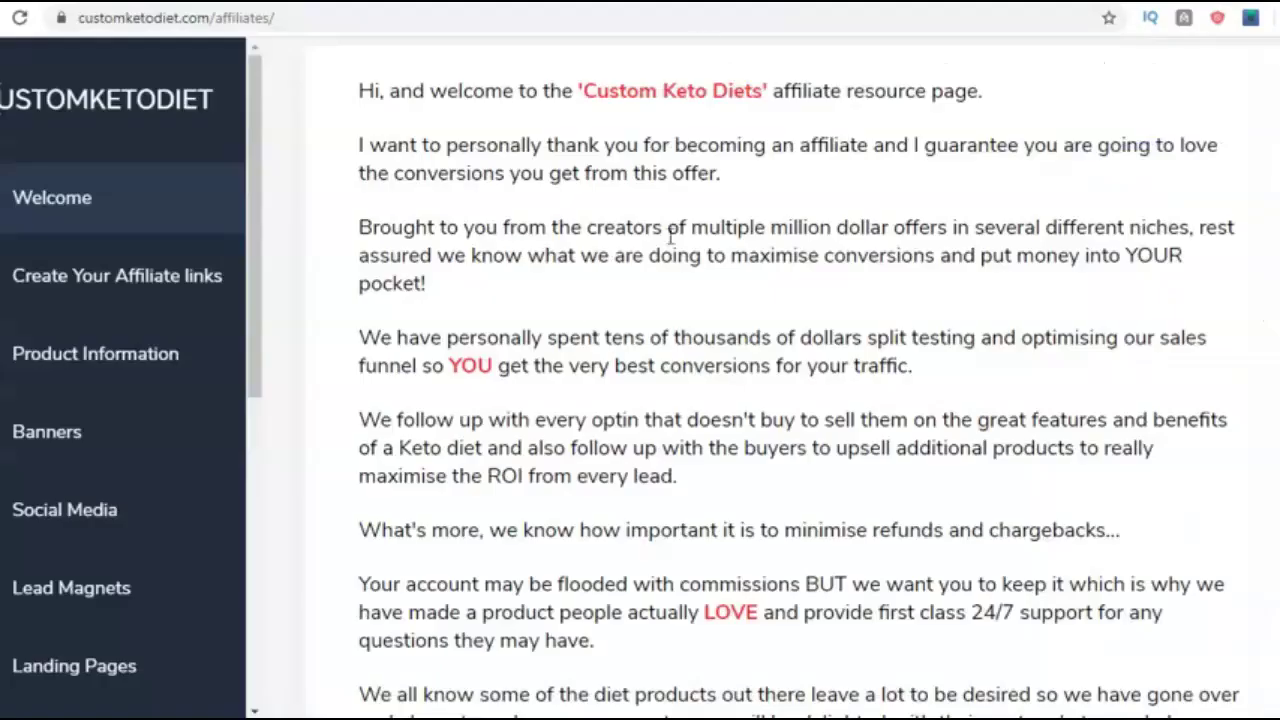
{"action": "scroll", "coordinate": [445, 290], "scroll_direction": "up", "scroll_amount": 10}
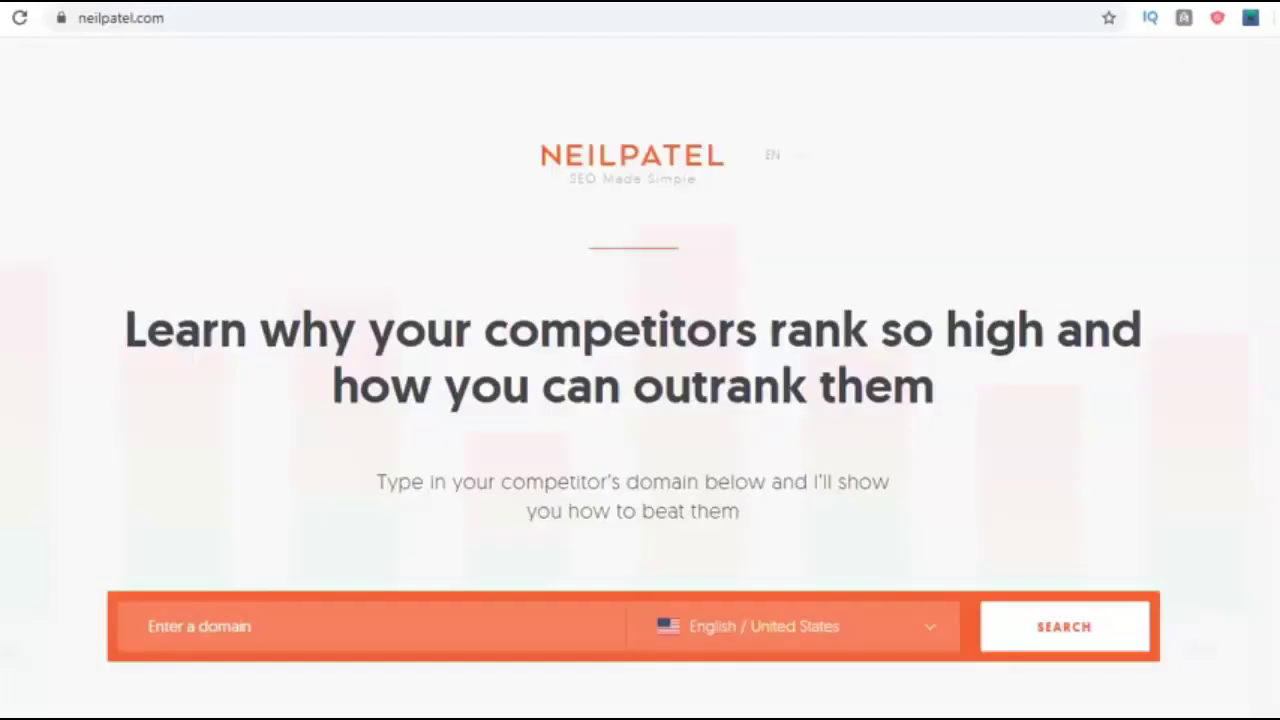
- Search Neil Patel's keyword tool for "custom keto diet", dismiss the registration prompt and examine the keyword ideas
{"action": "scroll", "coordinate": [323, 477], "scroll_direction": "down", "scroll_amount": 3}
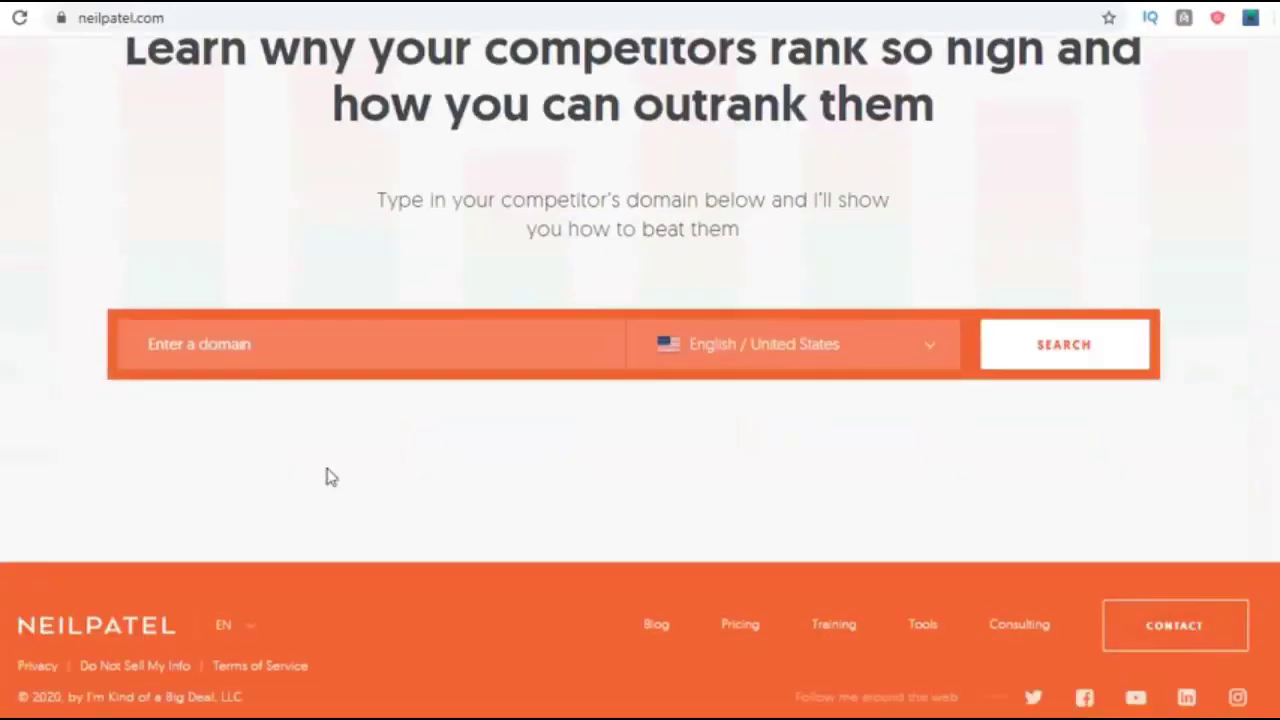
{"action": "left_click", "coordinate": [439, 344]}
{"action": "type", "text": "custom"}
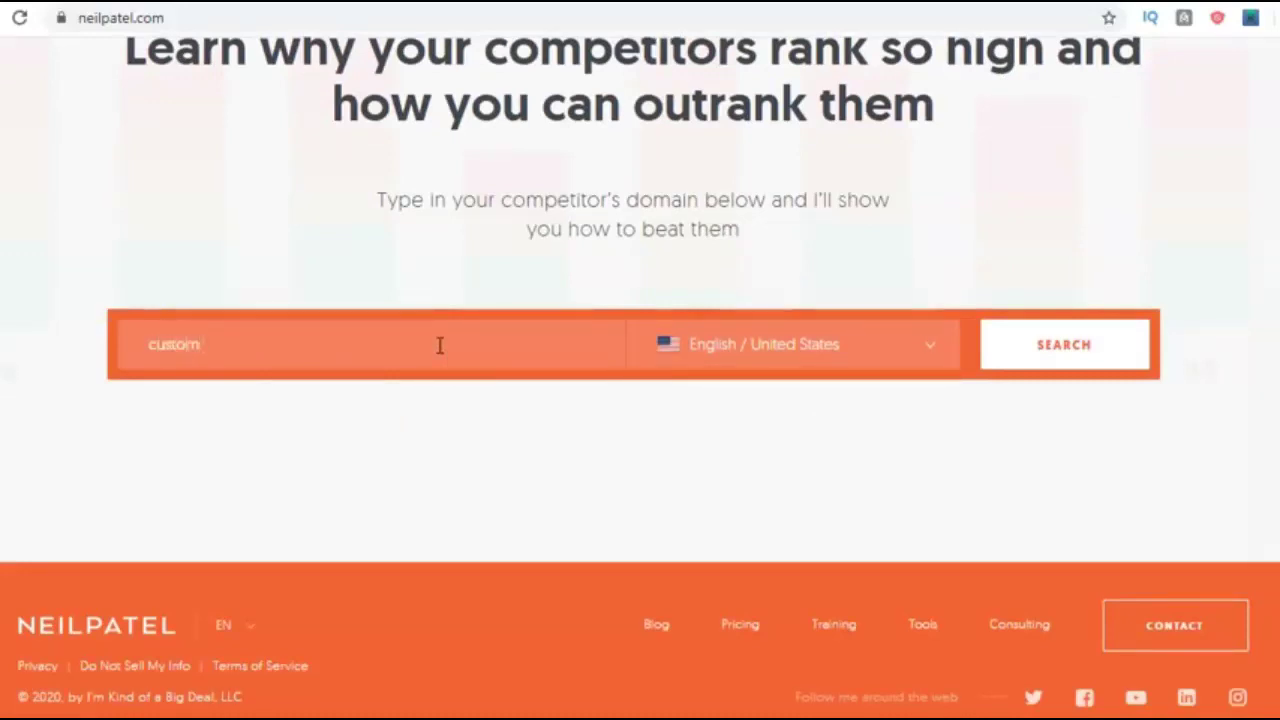
{"action": "type", "text": " keto diet"}
{"action": "key", "text": "Return"}
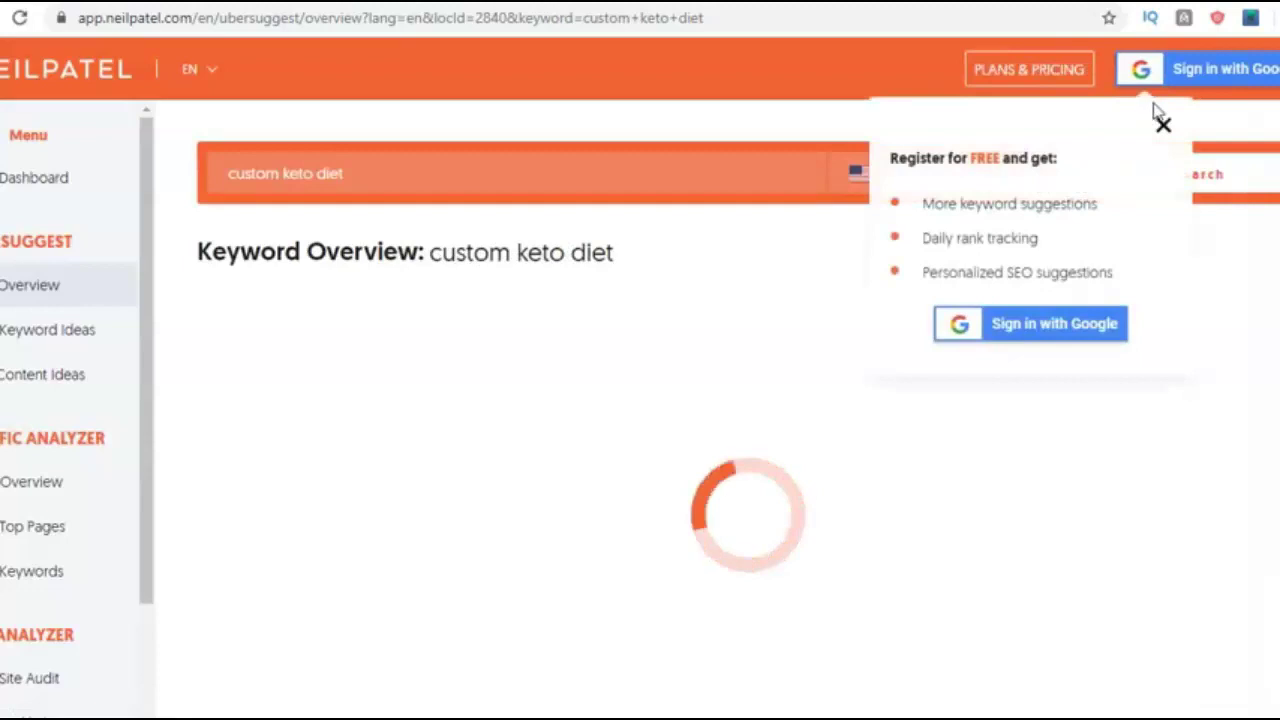
{"action": "left_click", "coordinate": [1164, 127]}
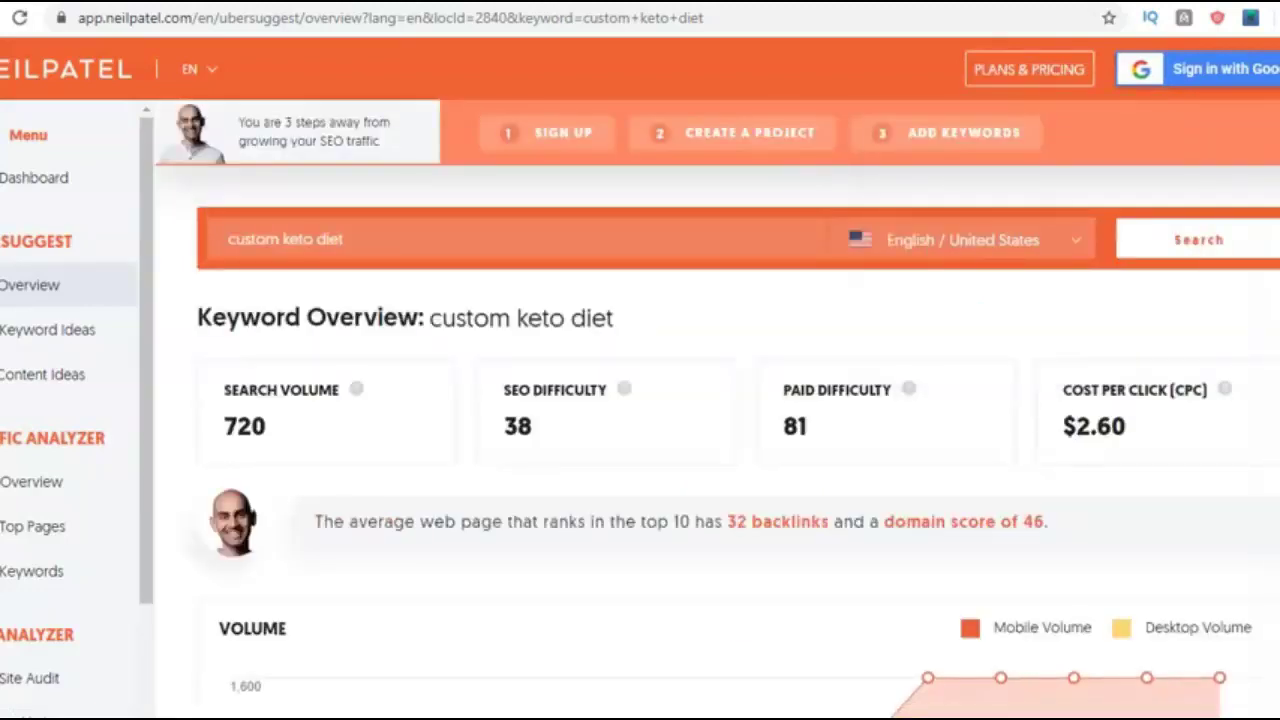
{"action": "scroll", "coordinate": [717, 450], "scroll_direction": "down", "scroll_amount": 8}
{"action": "scroll", "coordinate": [677, 449], "scroll_direction": "down", "scroll_amount": 2}
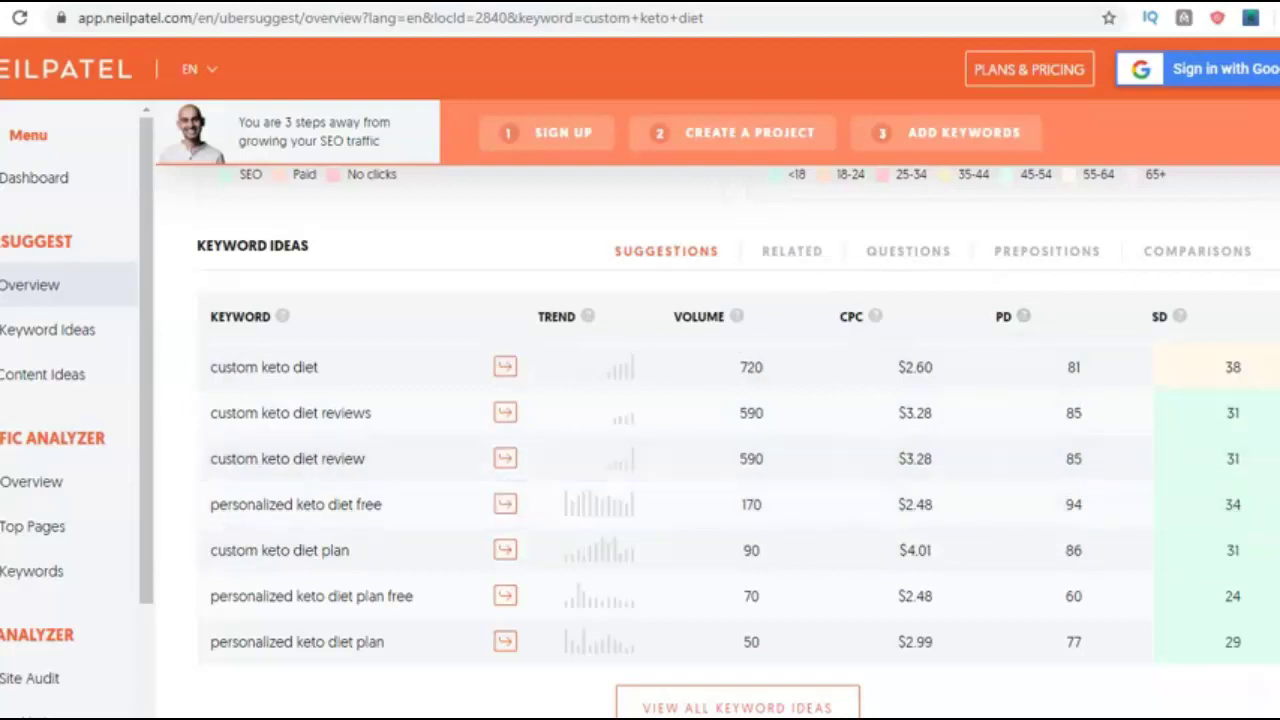
{"action": "scroll", "coordinate": [738, 400], "scroll_direction": "down", "scroll_amount": 2}
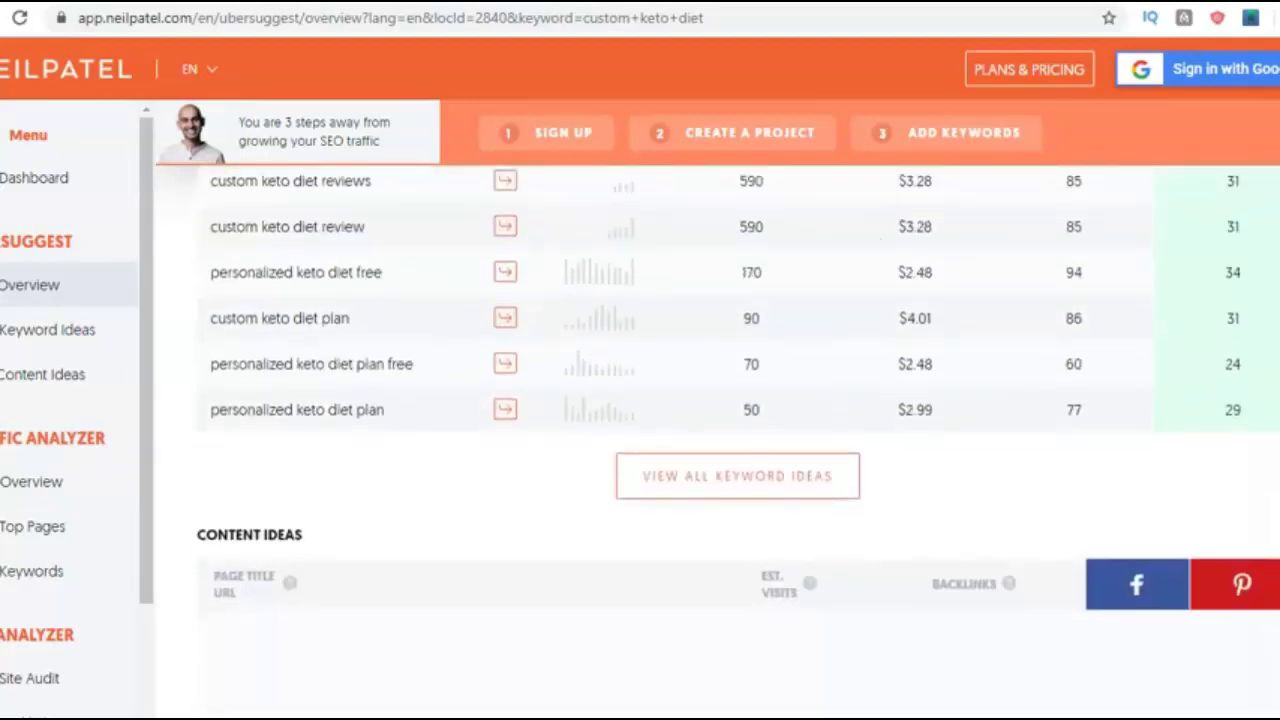
{"action": "scroll", "coordinate": [738, 400], "scroll_direction": "up", "scroll_amount": 3}
{"action": "scroll", "coordinate": [738, 450], "scroll_direction": "down", "scroll_amount": 1}
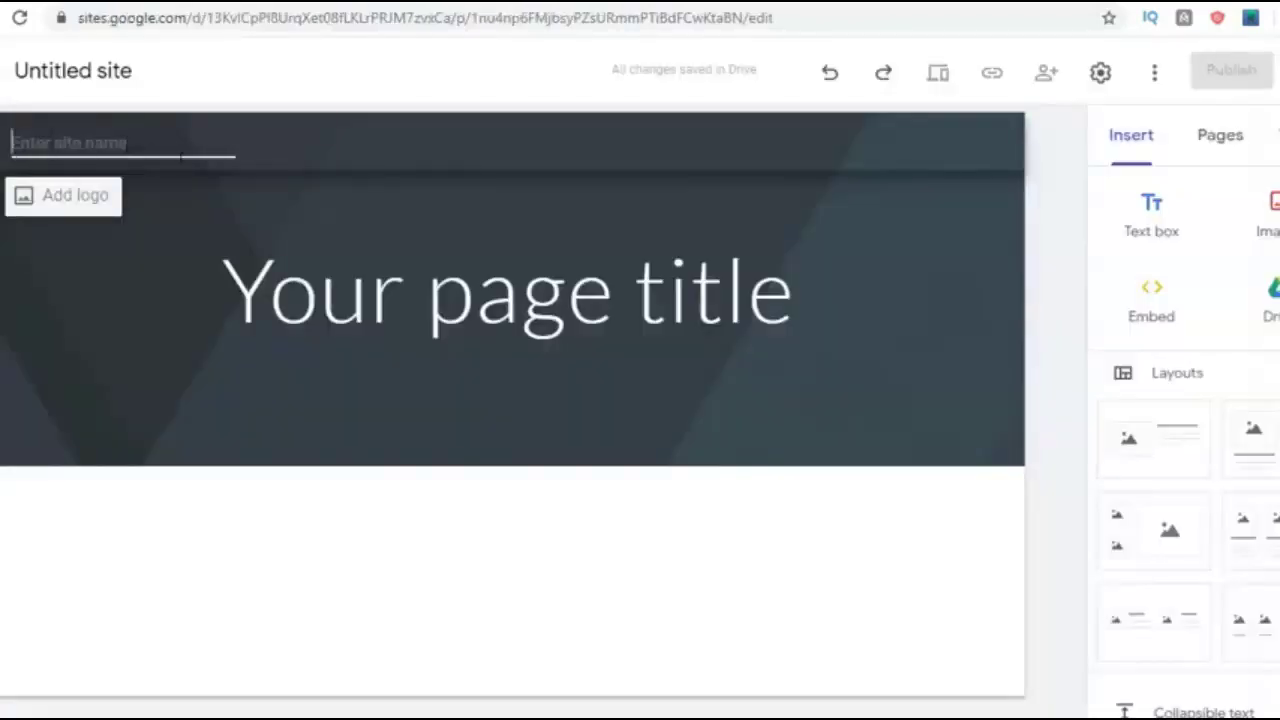
- Name the site "Custom Keto Diet Free" in both the header and the document title
{"action": "type", "text": "Custom K"}
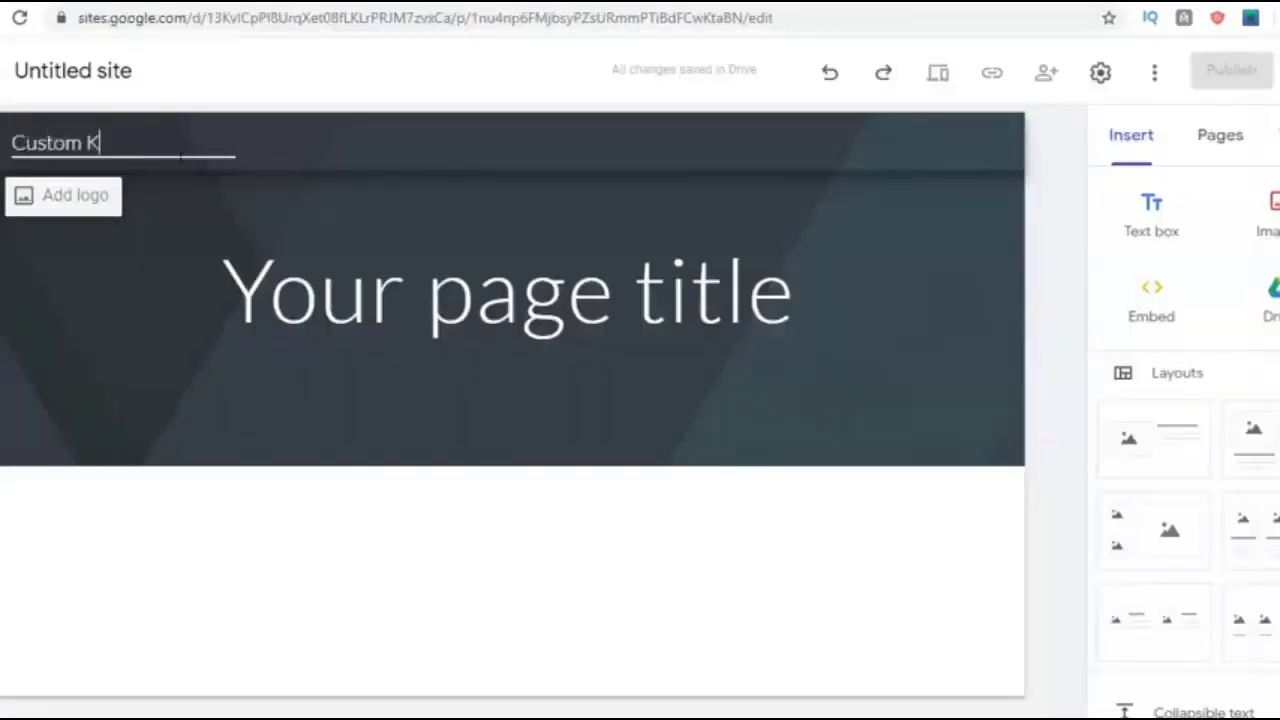
{"action": "type", "text": "eto Diet"}
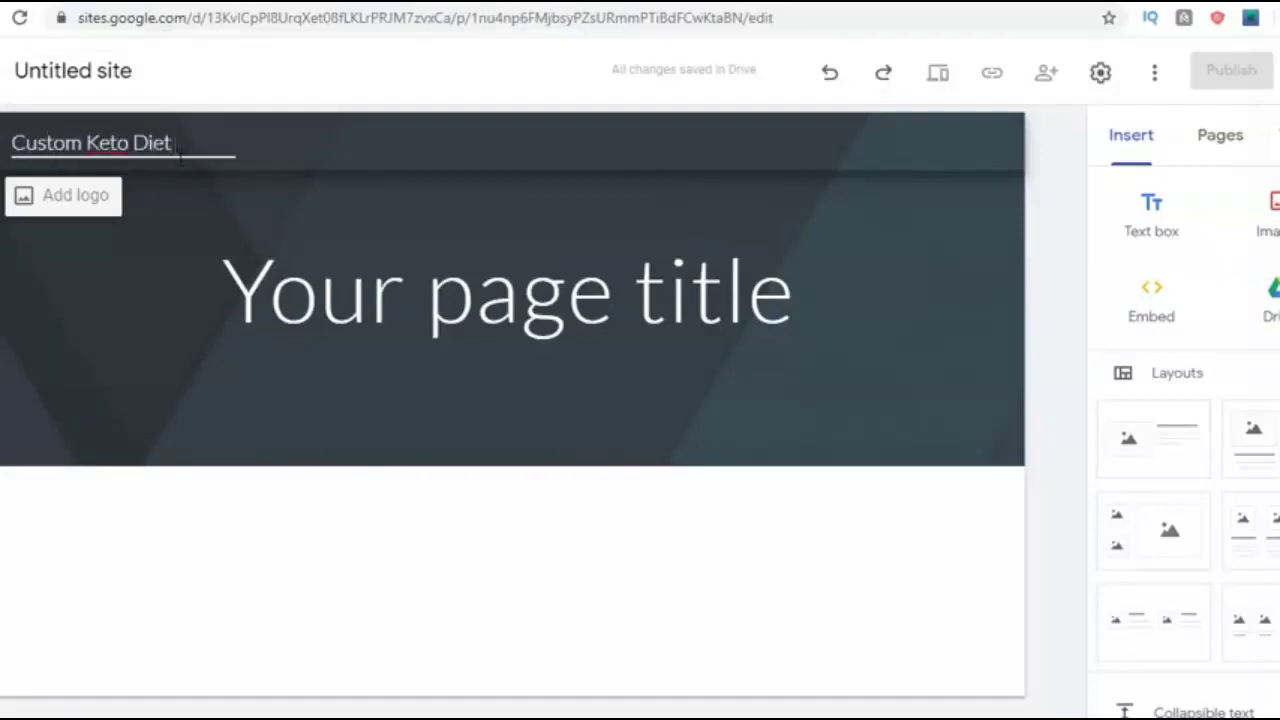
{"action": "type", "text": "Free"}
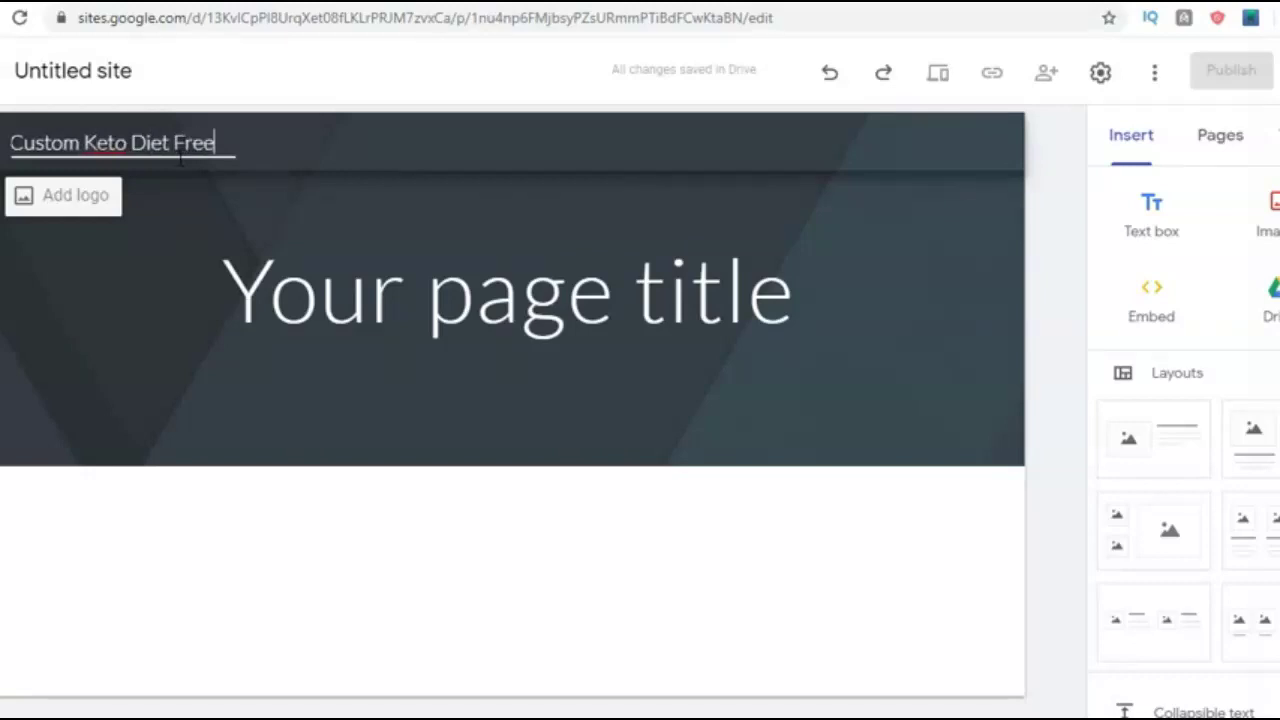
{"action": "left_click", "coordinate": [409, 77]}
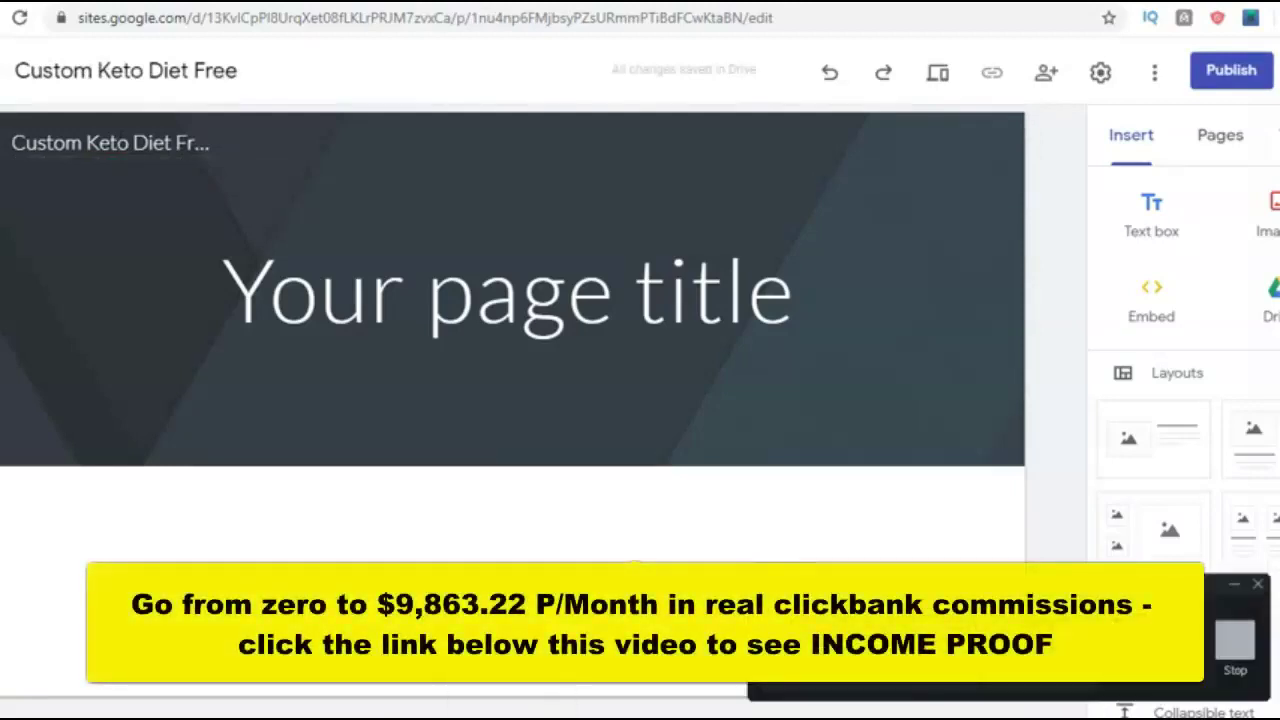
- Replace the placeholder page title in the header with "Custom Keto Diet"
{"action": "left_click", "coordinate": [510, 290]}
{"action": "left_click_drag", "start_coordinate": [795, 300], "coordinate": [232, 303]}
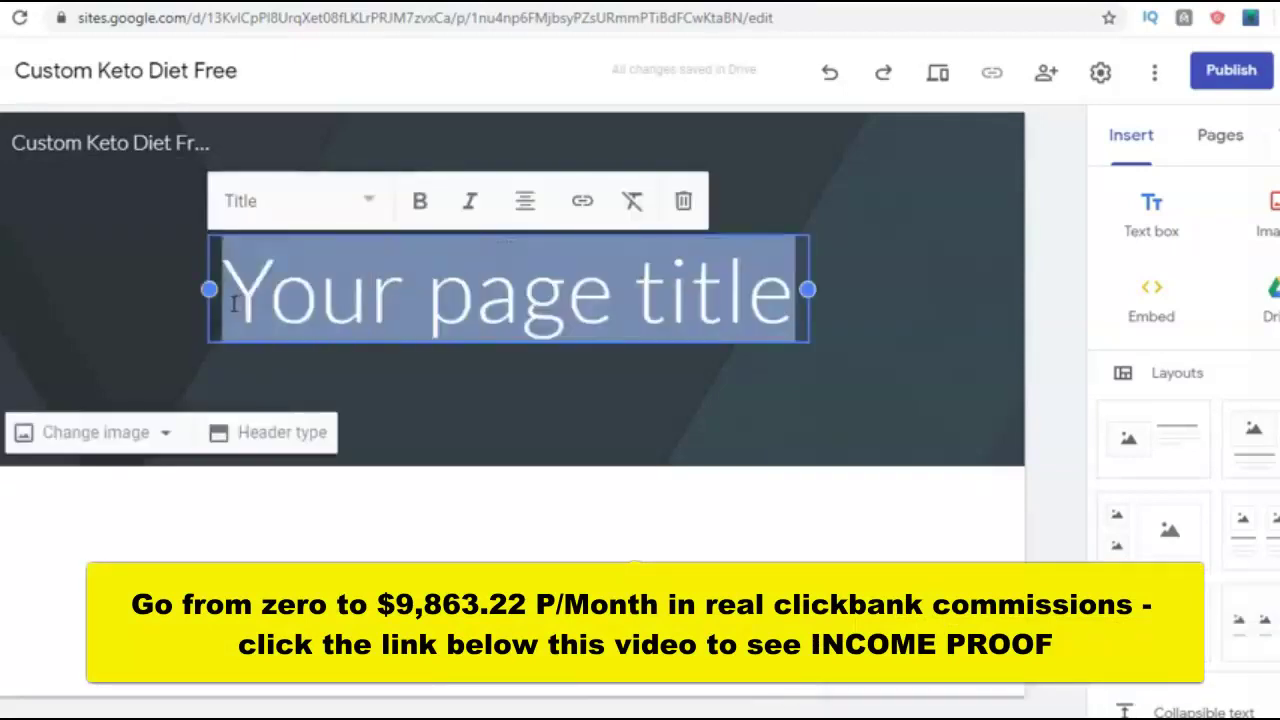
{"action": "type", "text": "Cust"}
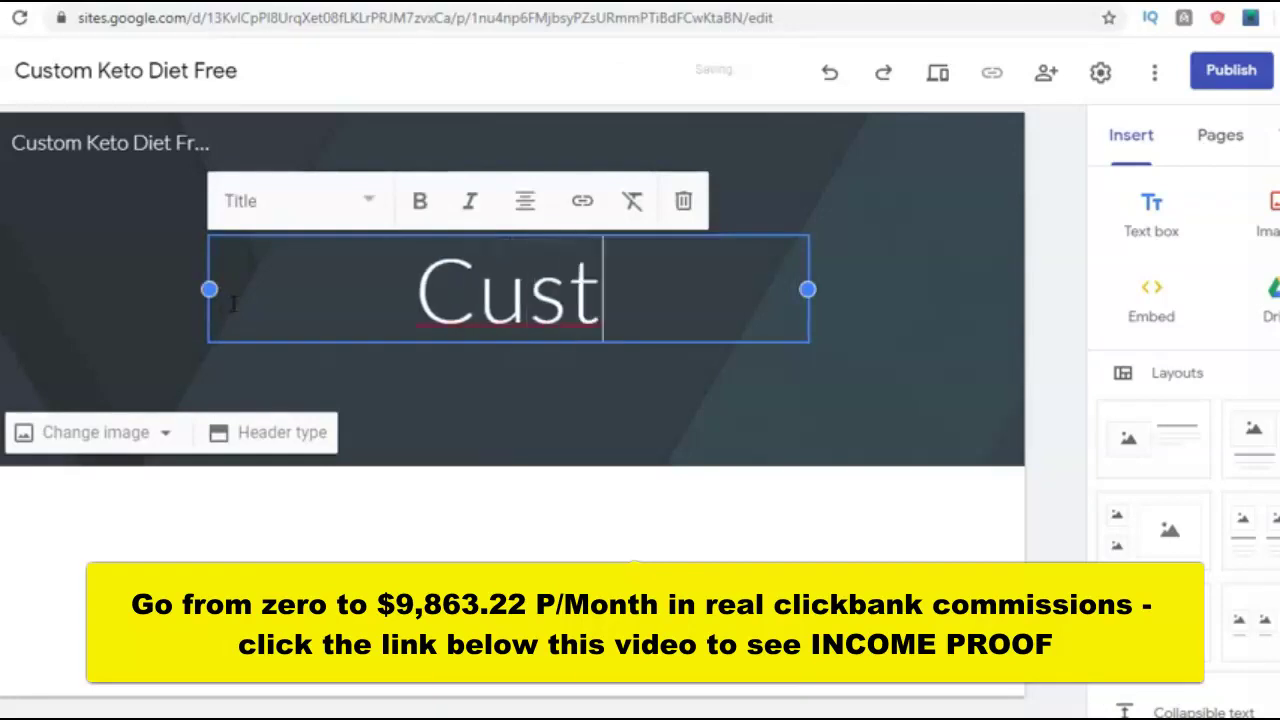
{"action": "type", "text": "om K"}
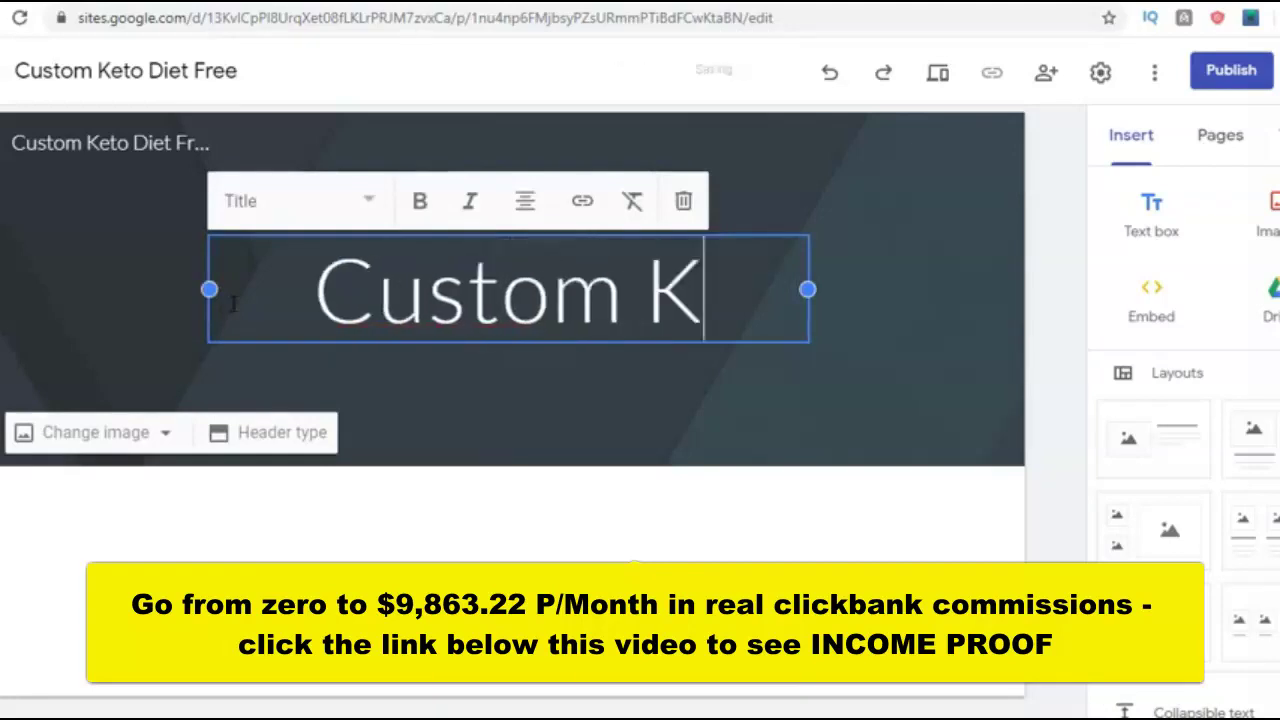
{"action": "type", "text": "eto Diet"}
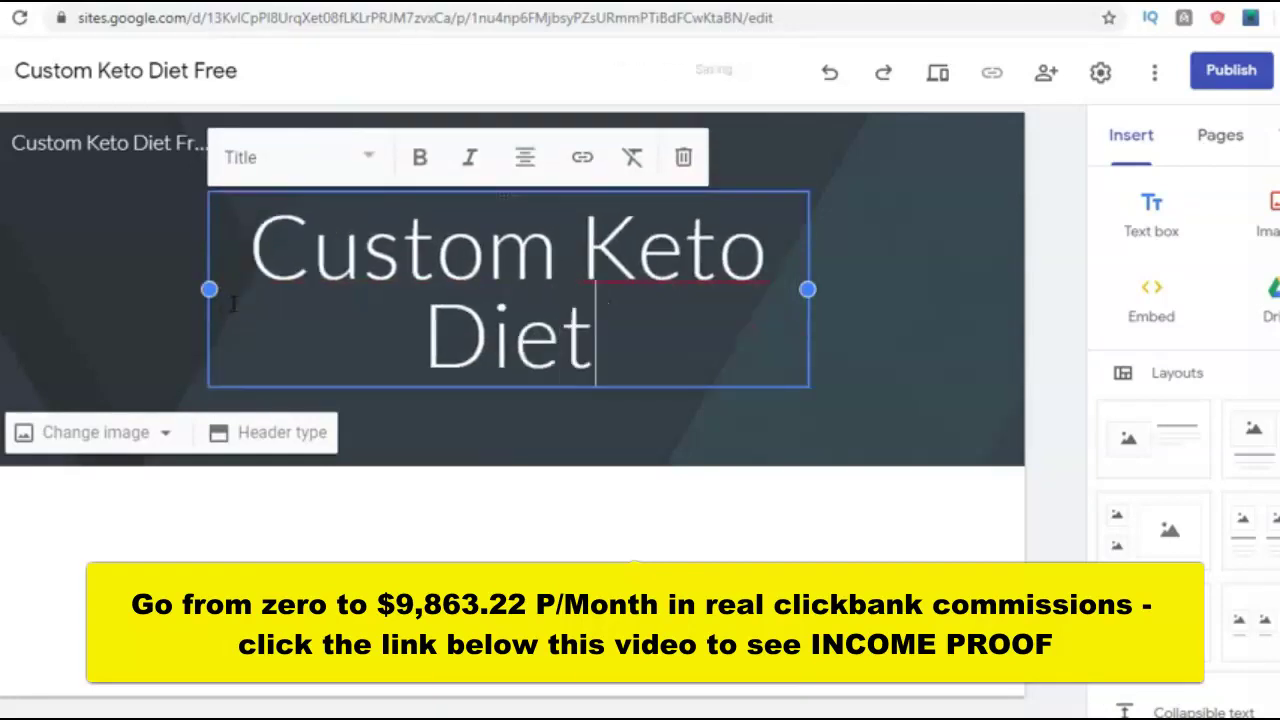
- Make the whole page title in the header bold
{"action": "left_click_drag", "start_coordinate": [614, 357], "coordinate": [432, 174]}
{"action": "left_click", "coordinate": [421, 172]}
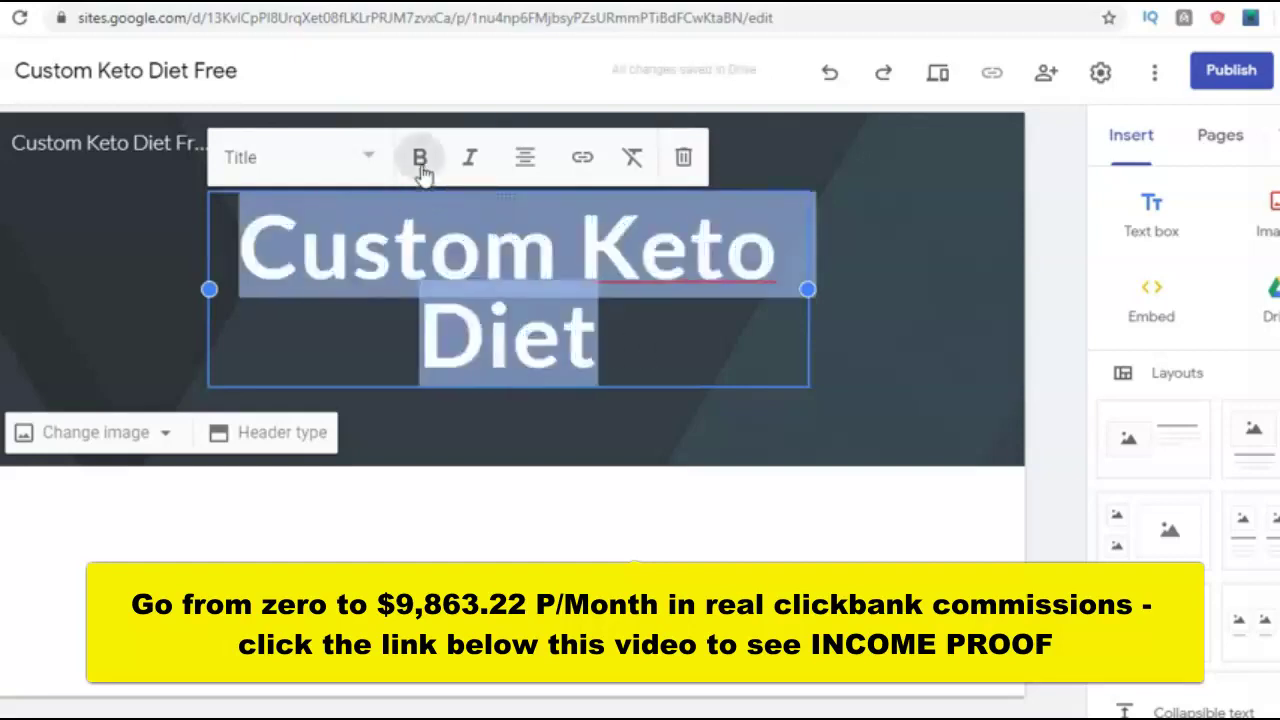
{"action": "left_click", "coordinate": [932, 289]}
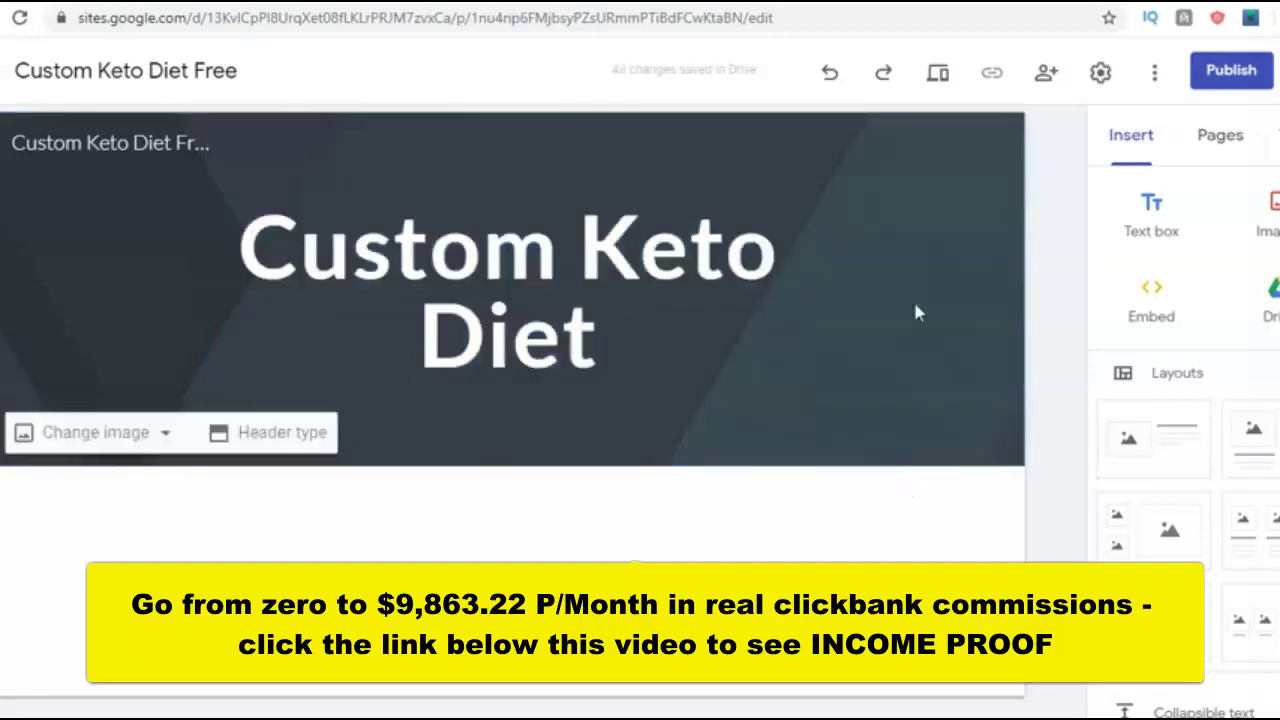
- Apply the Diplomat theme to the site
{"action": "left_click", "coordinate": [1272, 135]}
{"action": "left_click", "coordinate": [1156, 302]}
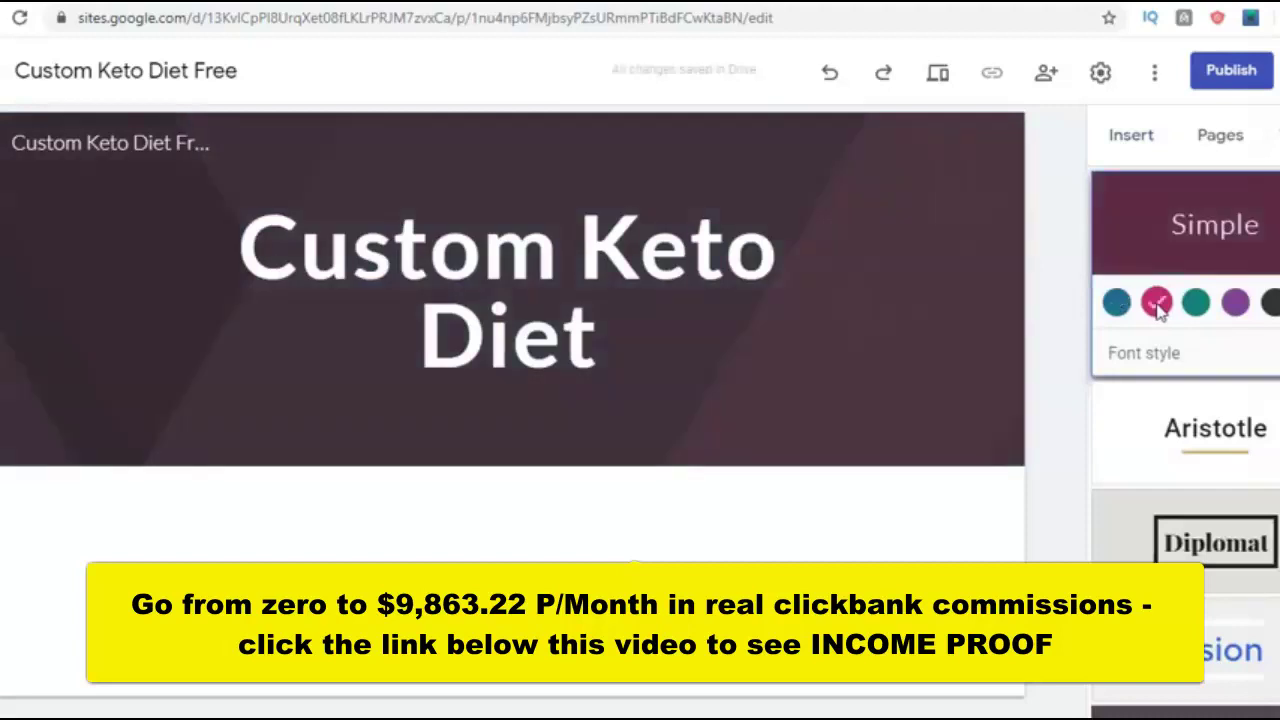
{"action": "left_click", "coordinate": [1218, 560]}
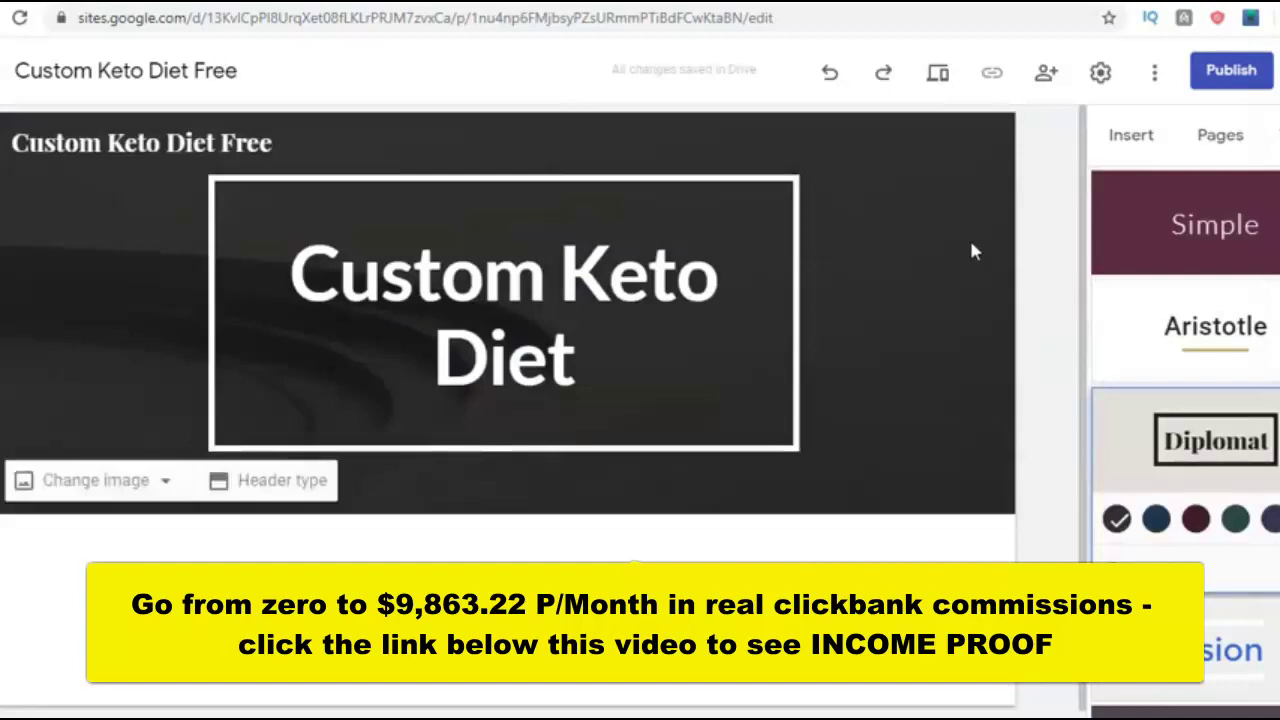
- Add a layout section with one image beside text below the header and open its image placeholder
{"action": "left_click", "coordinate": [1131, 142]}
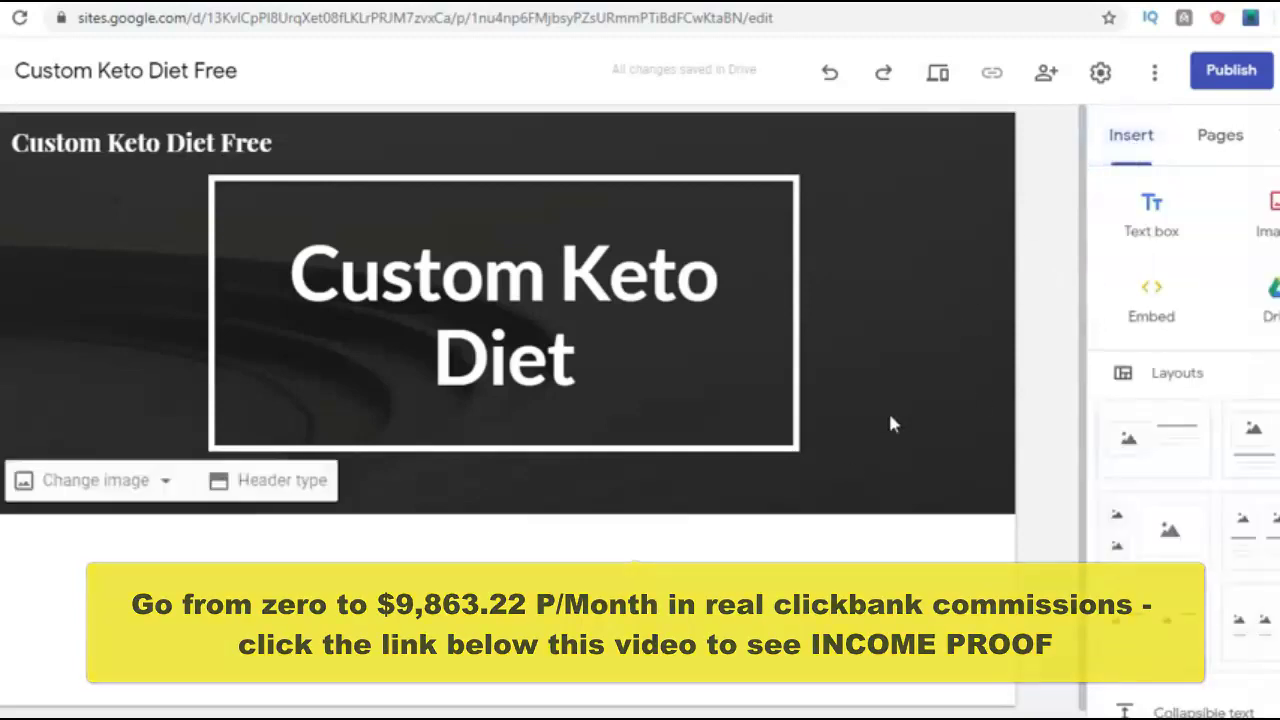
{"action": "left_click_drag", "start_coordinate": [1160, 437], "coordinate": [640, 689]}
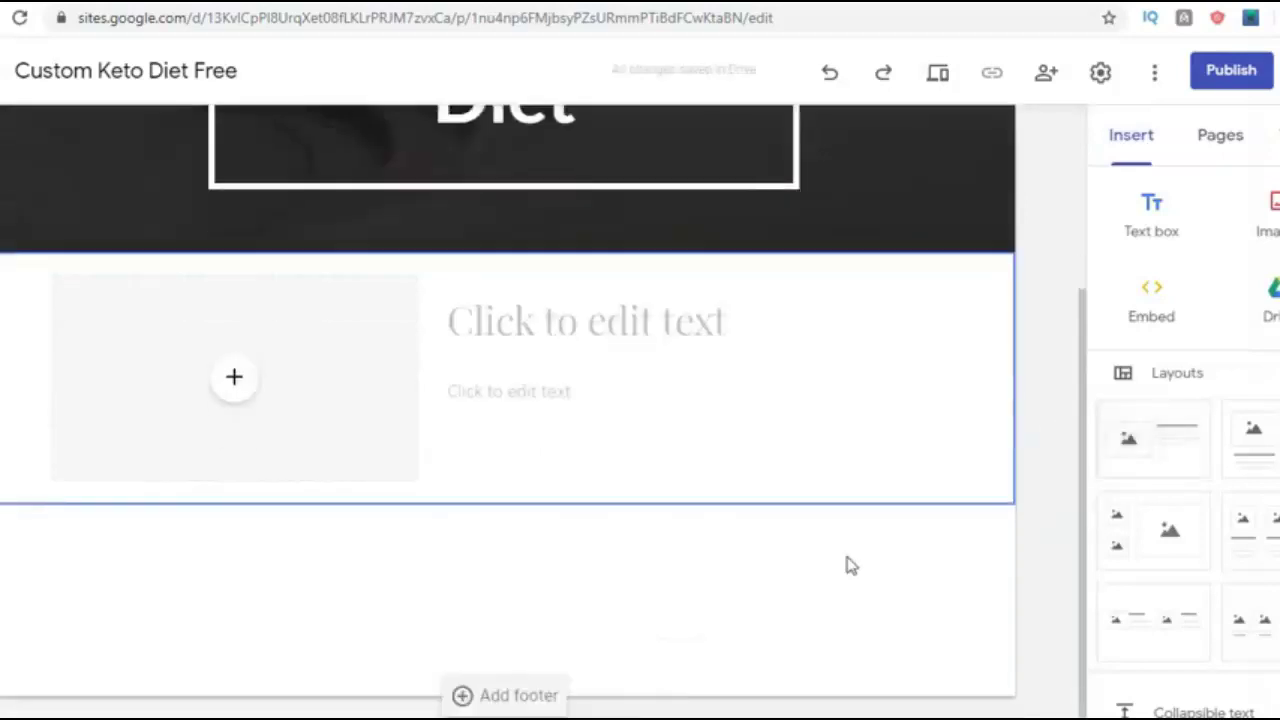
{"action": "left_click", "coordinate": [245, 385]}
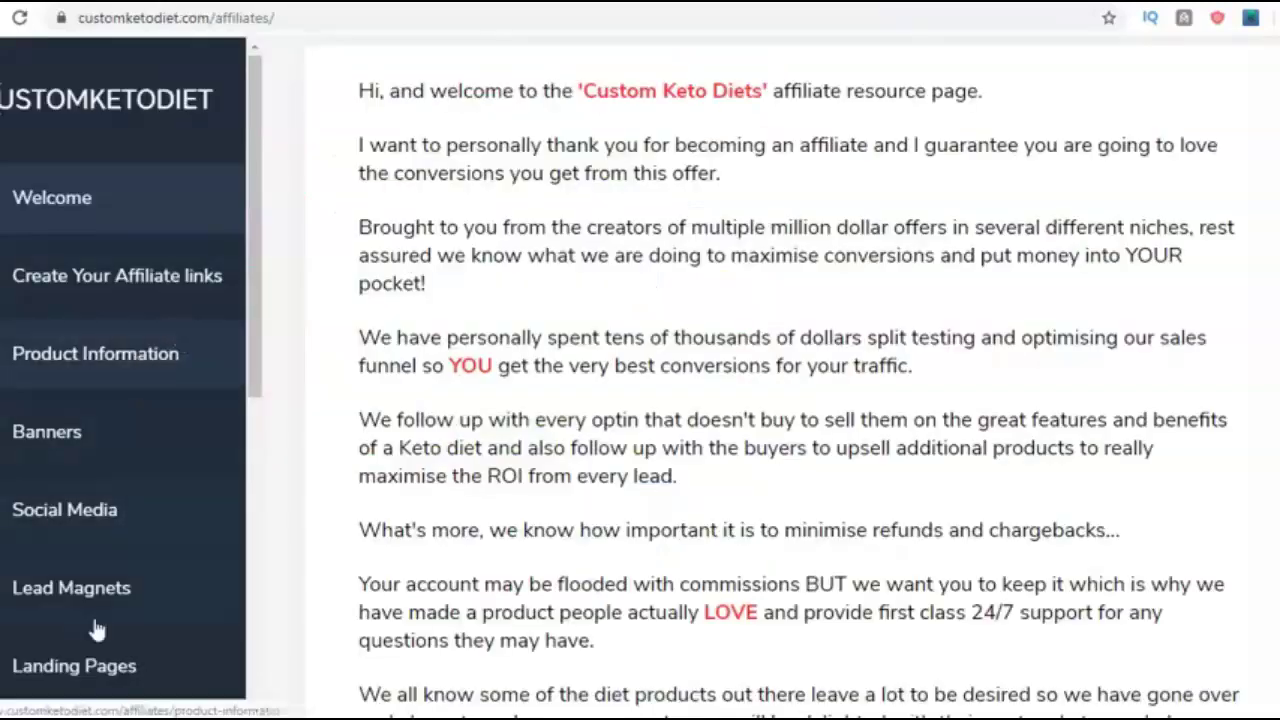
- Open the banners page of the Custom Keto Diet affiliate site and find the 336x280 banner
{"action": "left_click", "coordinate": [44, 437]}
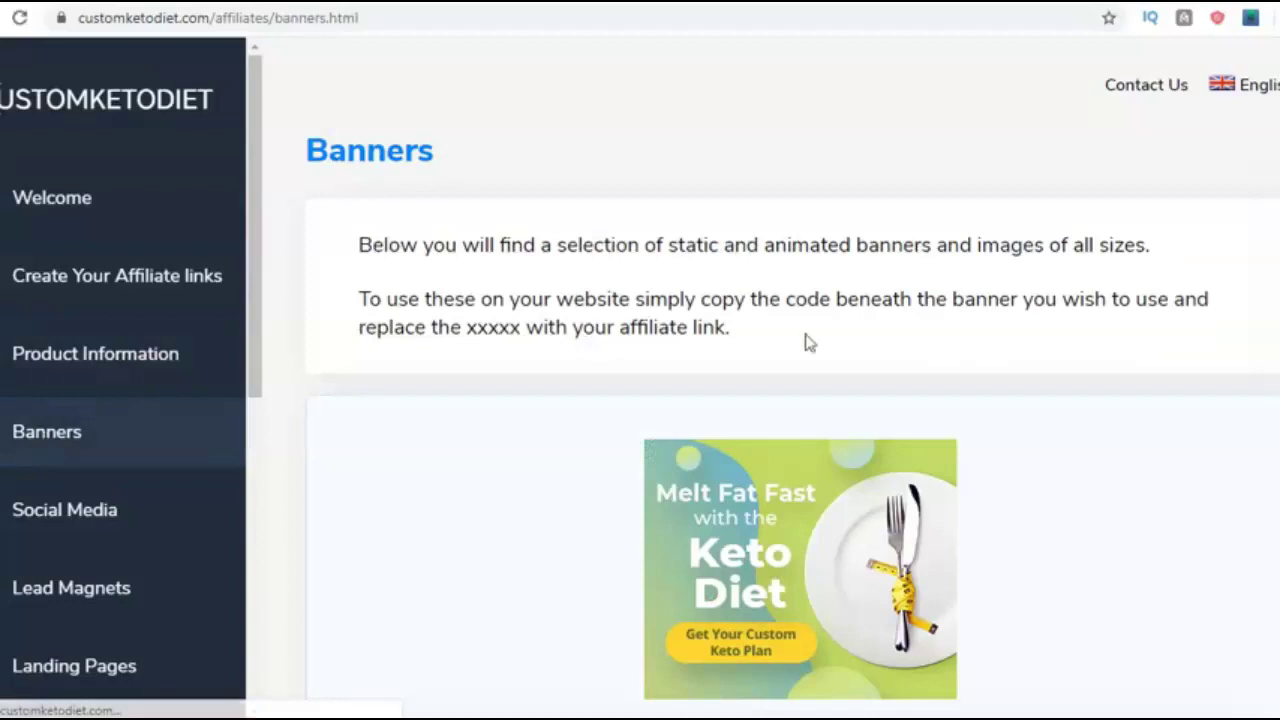
{"action": "scroll", "coordinate": [794, 400], "scroll_direction": "down", "scroll_amount": 5}
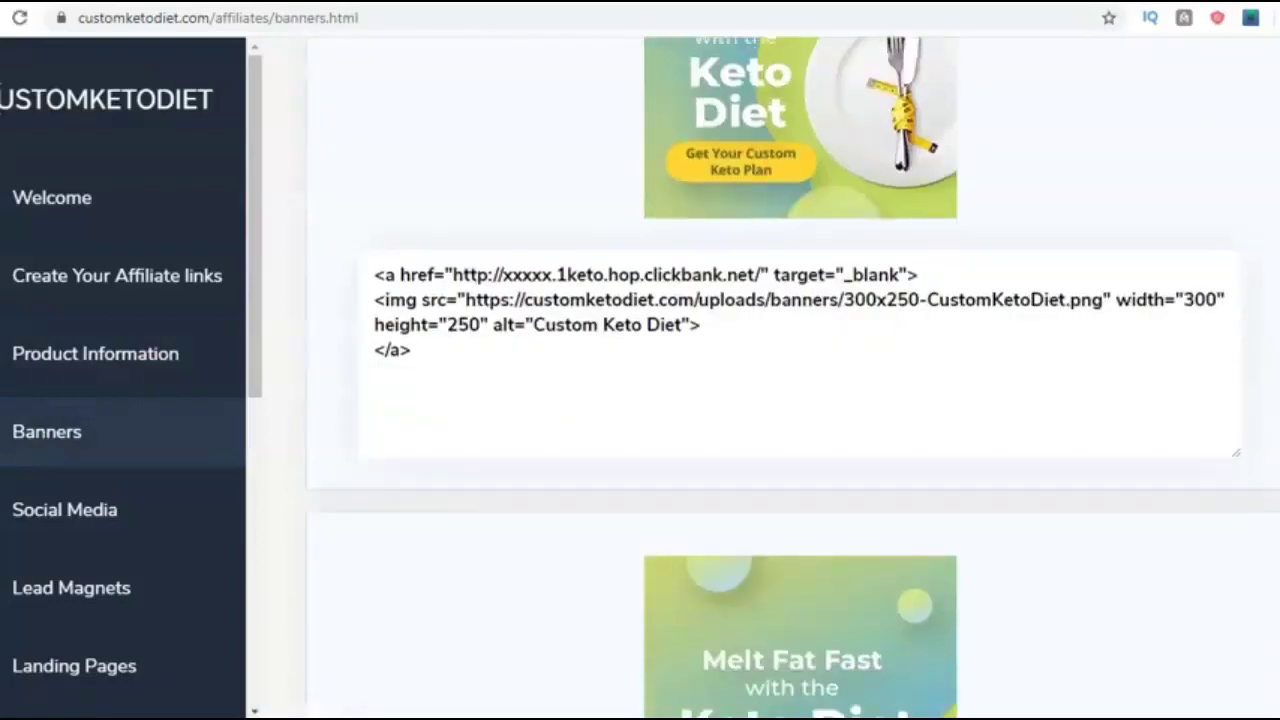
{"action": "scroll", "coordinate": [794, 400], "scroll_direction": "up", "scroll_amount": 2}
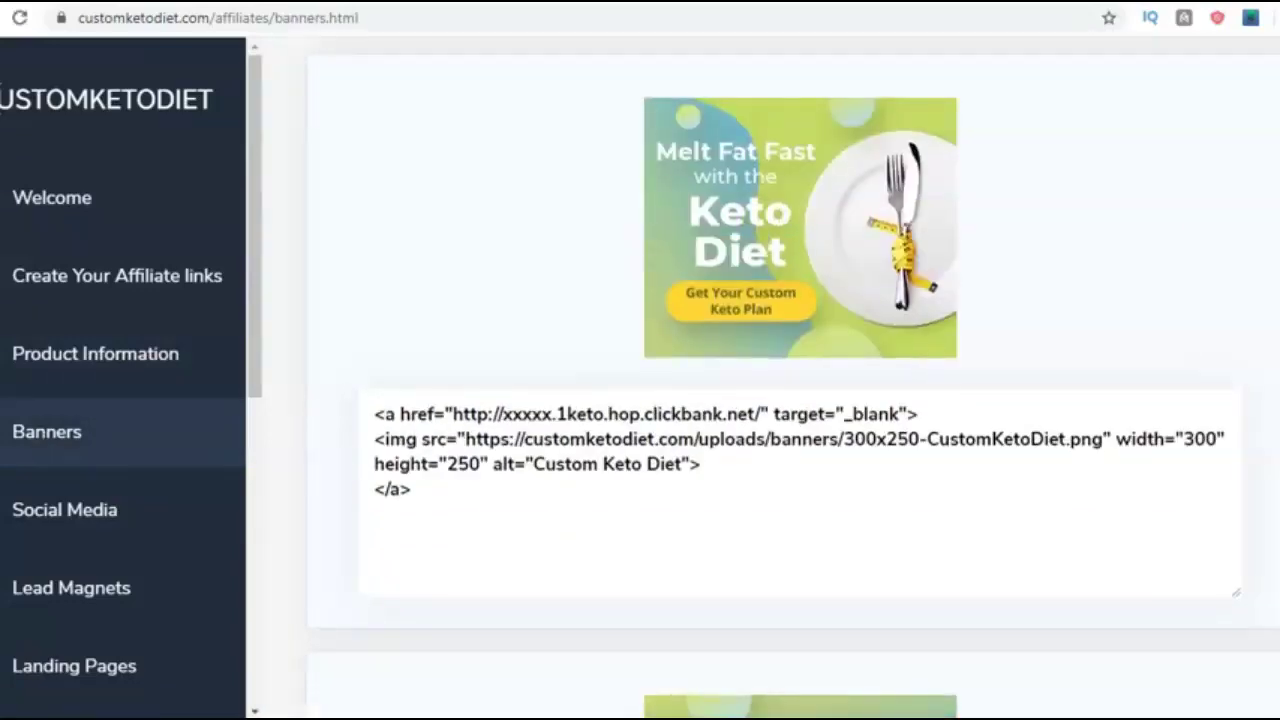
{"action": "scroll", "coordinate": [794, 400], "scroll_direction": "down", "scroll_amount": 18}
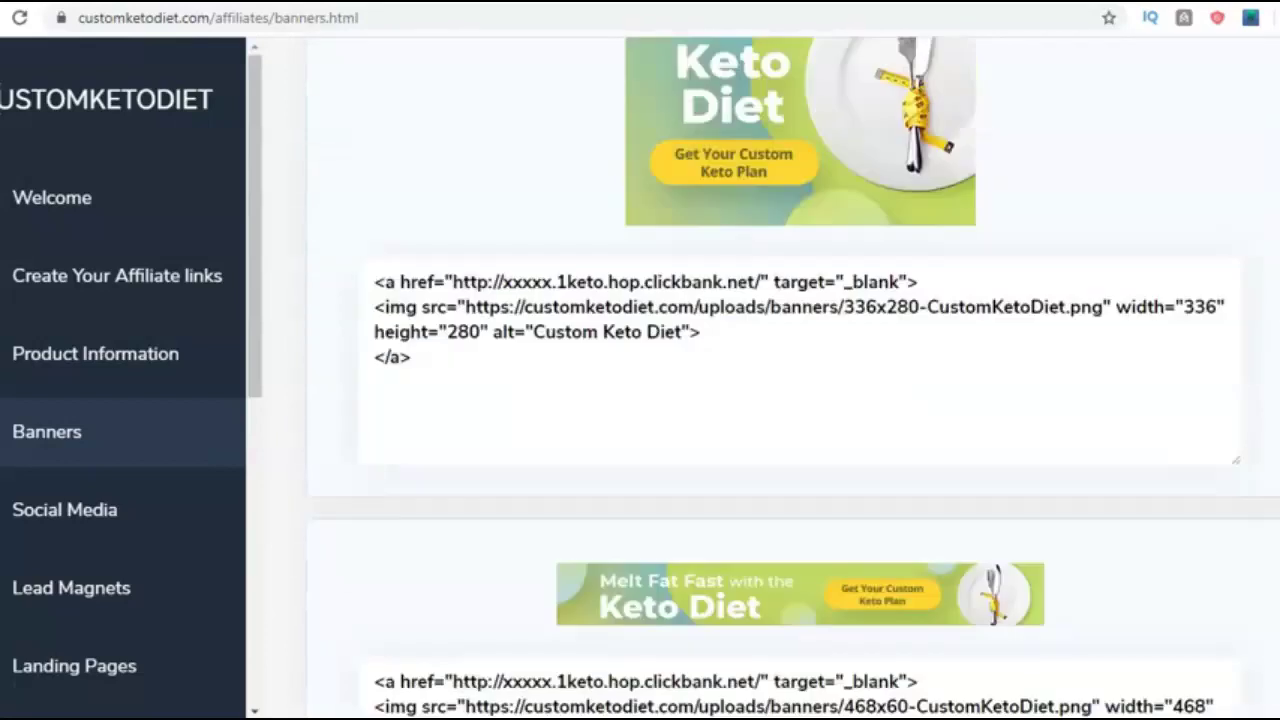
{"action": "scroll", "coordinate": [794, 400], "scroll_direction": "up", "scroll_amount": 3}
{"action": "scroll", "coordinate": [794, 400], "scroll_direction": "down", "scroll_amount": 1}
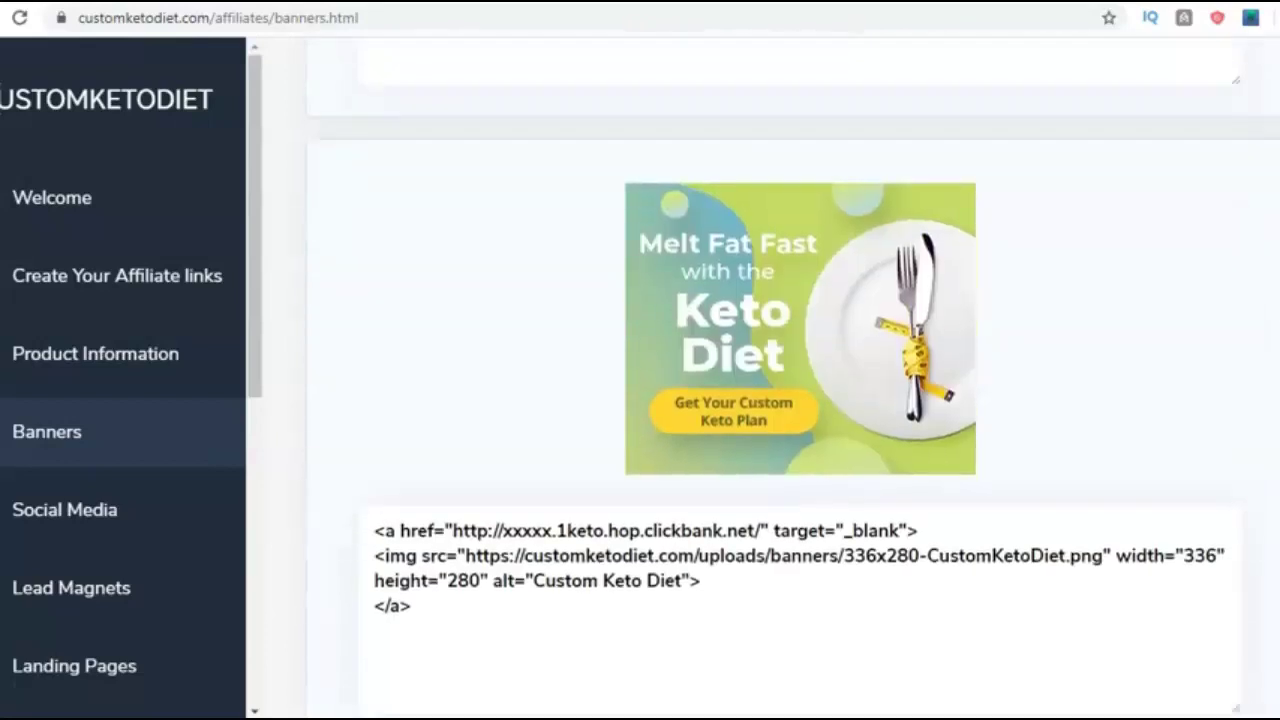
- Take a screen capture of just the 336x280 Keto Diet banner and open it in the capture editor
{"action": "left_click", "coordinate": [1250, 17]}
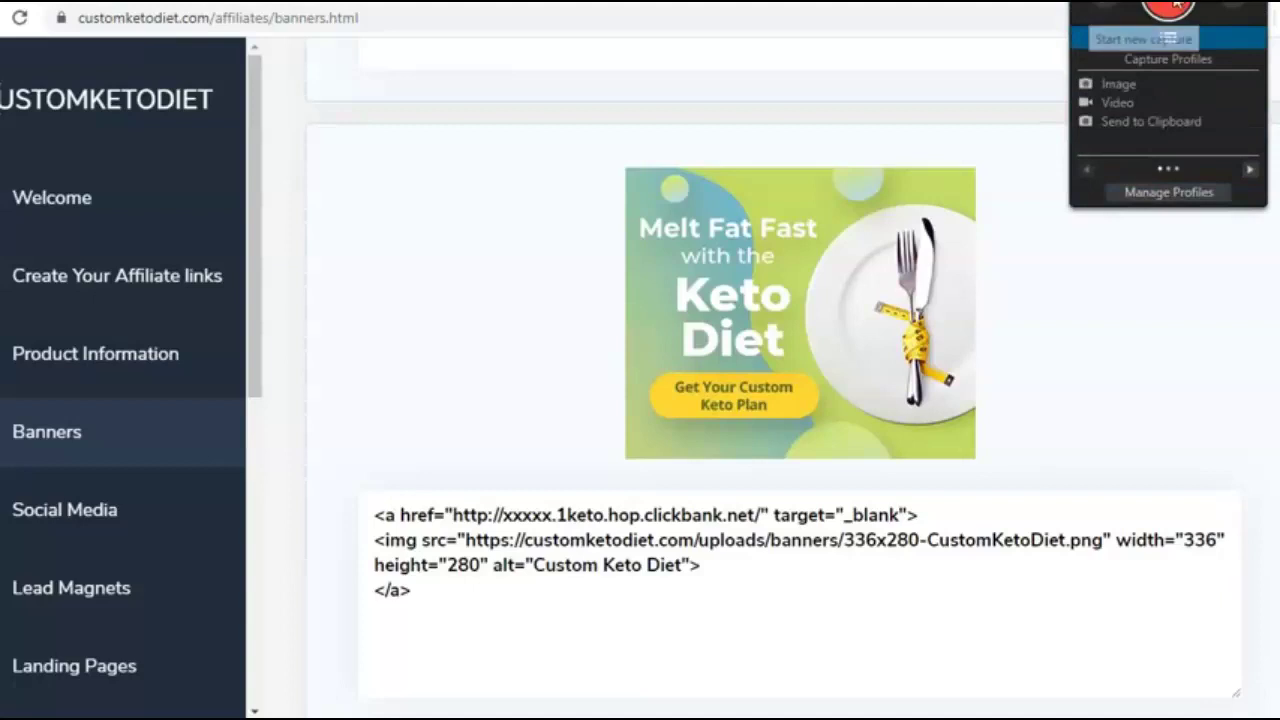
{"action": "left_click", "coordinate": [1140, 40]}
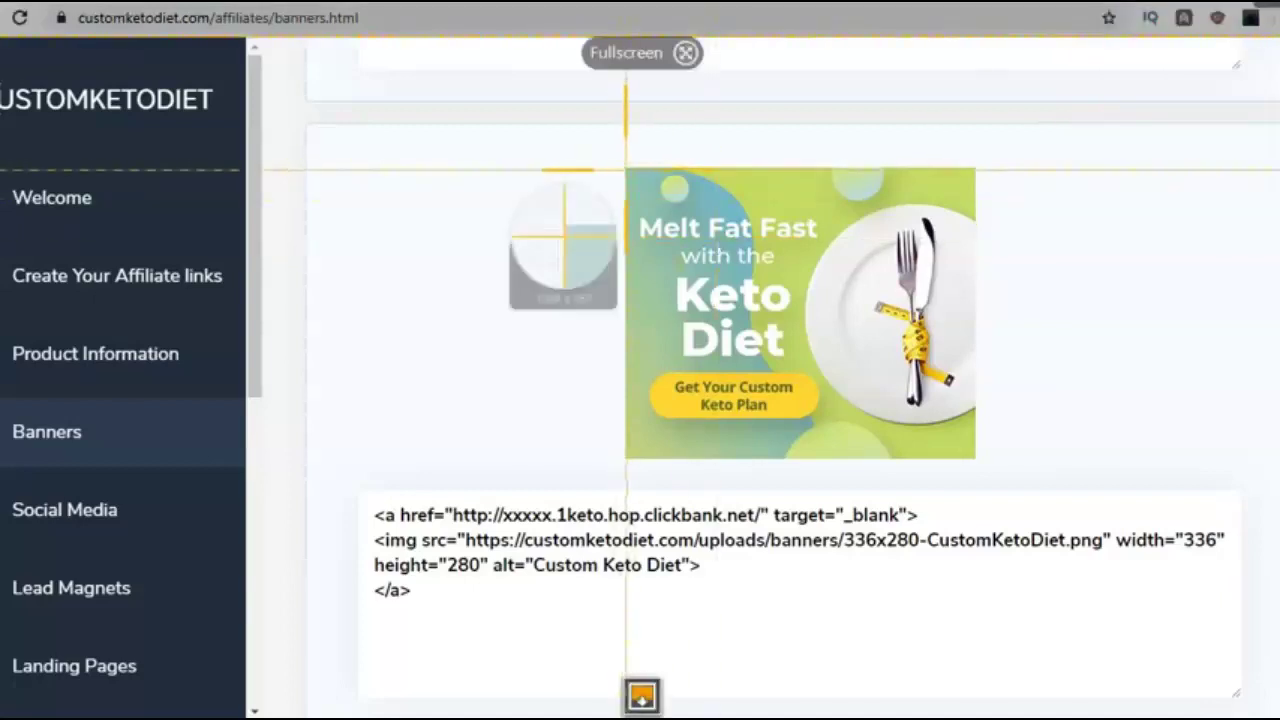
{"action": "left_click_drag", "start_coordinate": [624, 170], "coordinate": [977, 458]}
{"action": "left_click_drag", "start_coordinate": [619, 311], "coordinate": [623, 310]}
{"action": "left_click", "coordinate": [588, 500]}
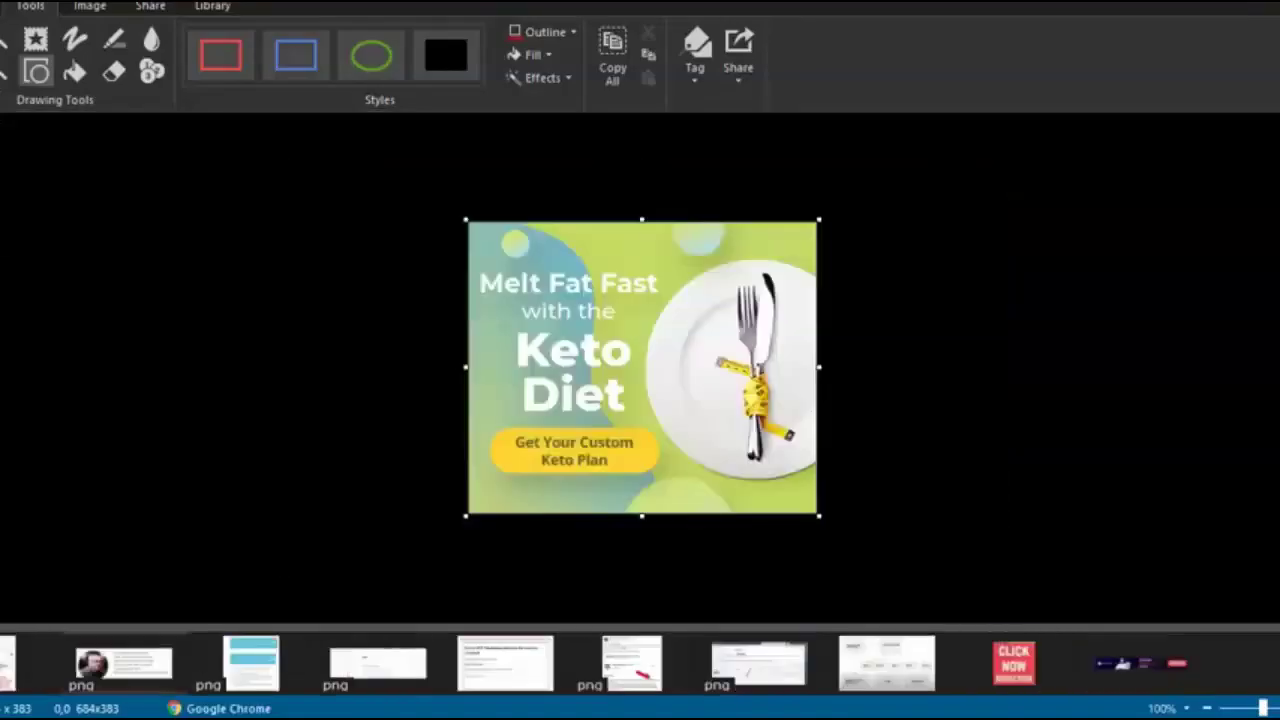
- Save the captured Keto Diet banner to the Desktop as a PNG named custom
{"action": "key", "text": "alt+f"}
{"action": "key", "text": "Escape"}
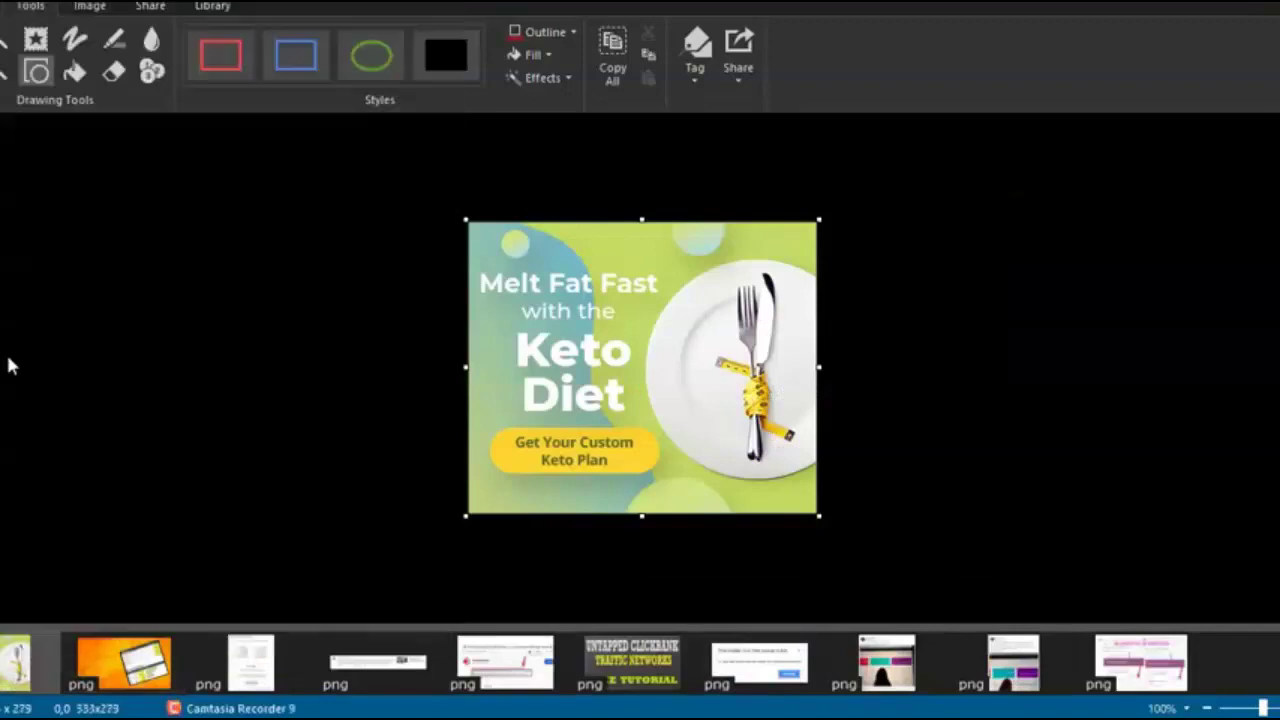
{"action": "key", "text": "ctrl+s"}
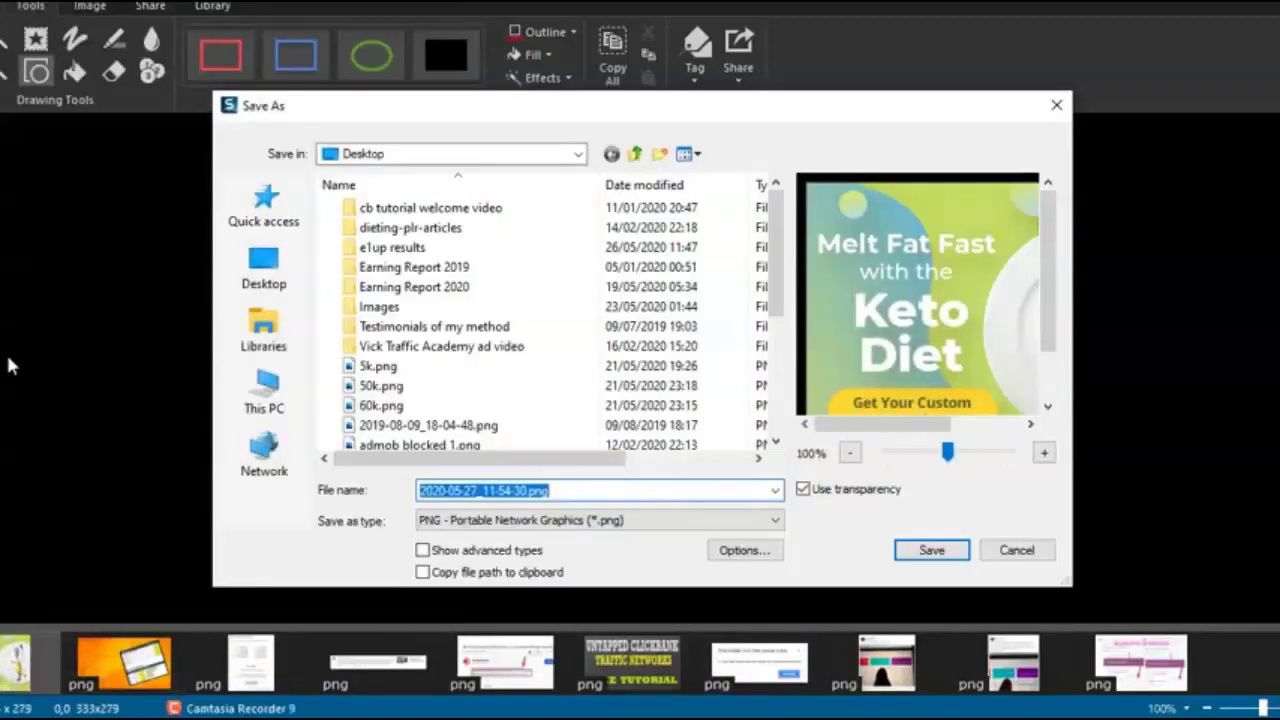
{"action": "type", "text": "cust"}
{"action": "type", "text": "om"}
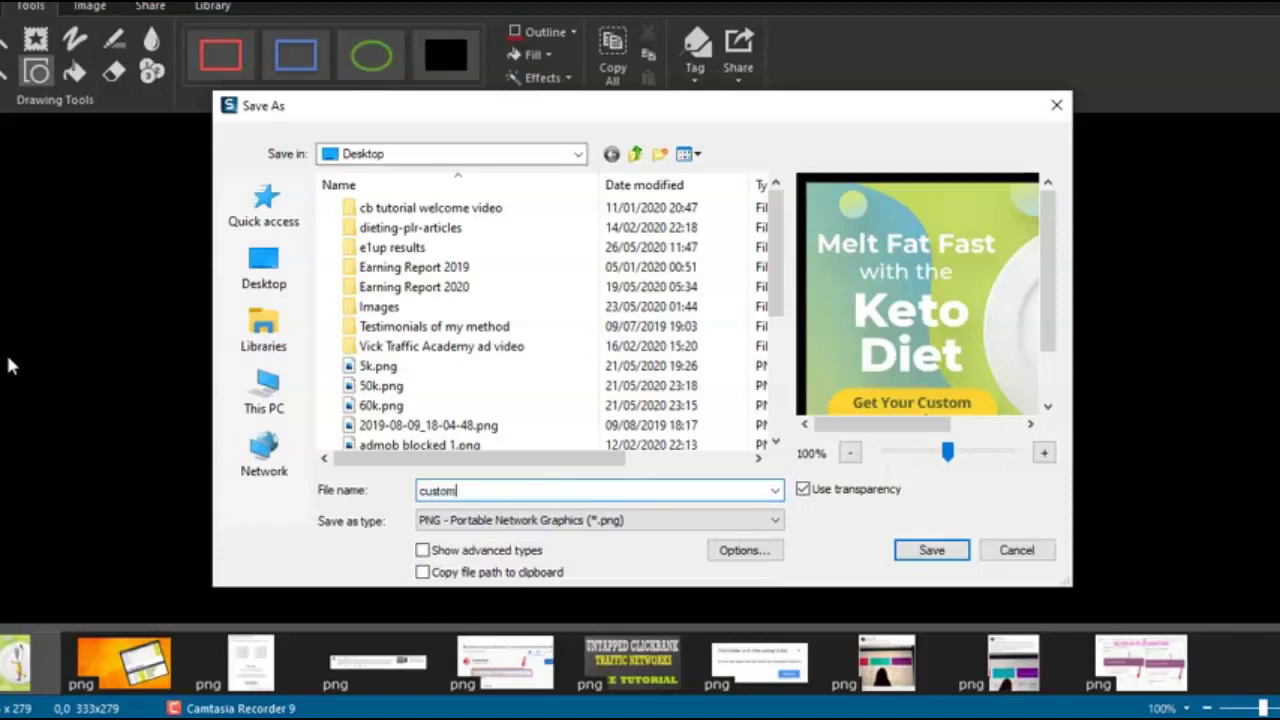
{"action": "key", "text": "Return"}
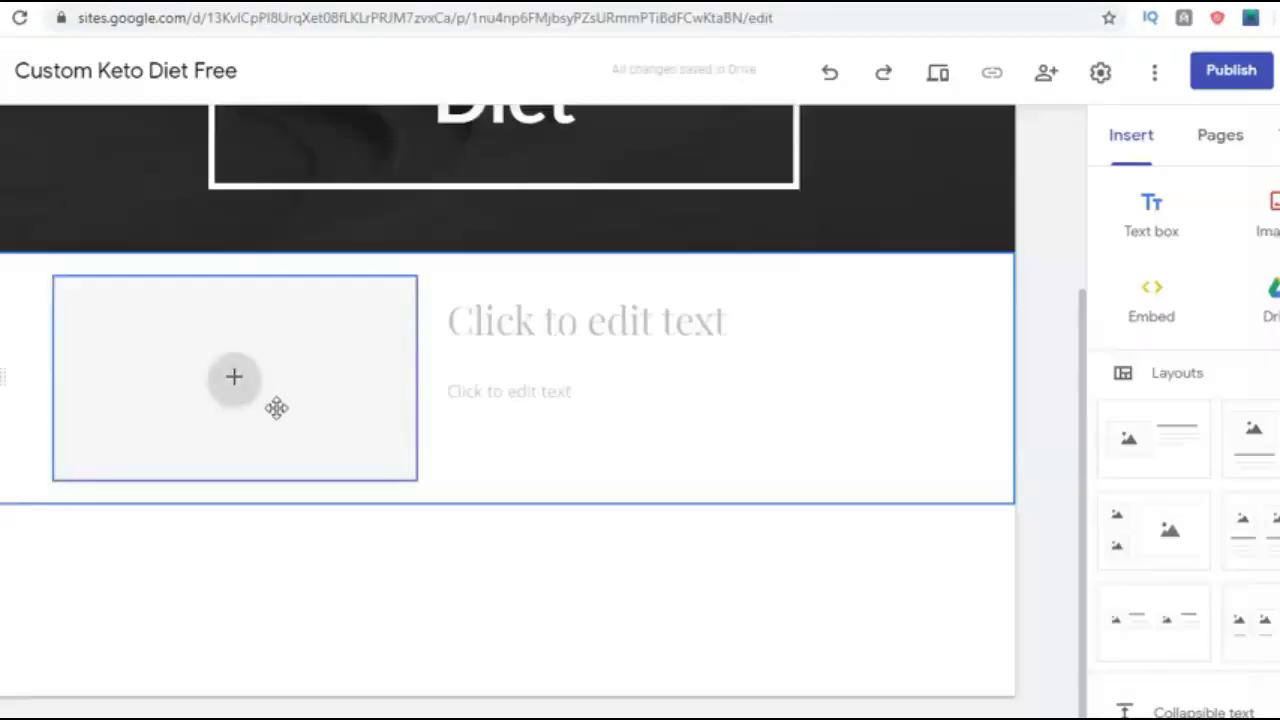
- Upload the saved Keto Diet banner from the Desktop into the layout's image placeholder on the Google Sites page
{"action": "left_click", "coordinate": [249, 393]}
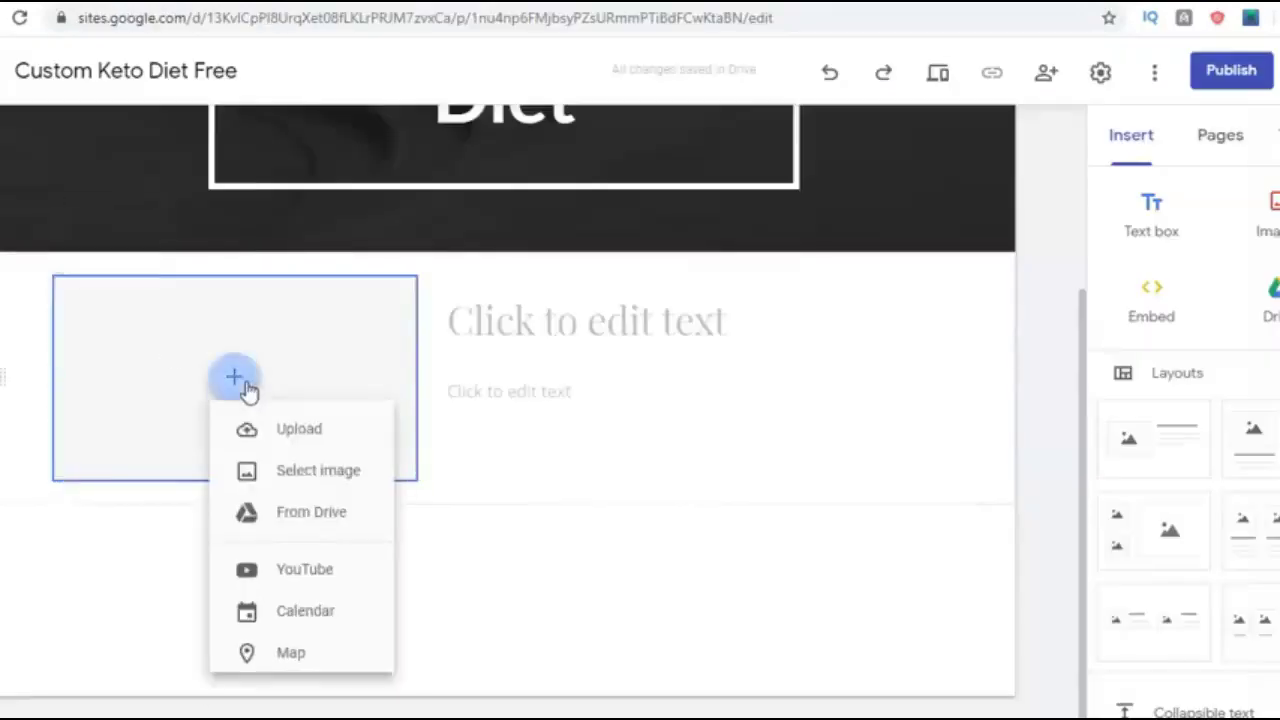
{"action": "left_click", "coordinate": [297, 441]}
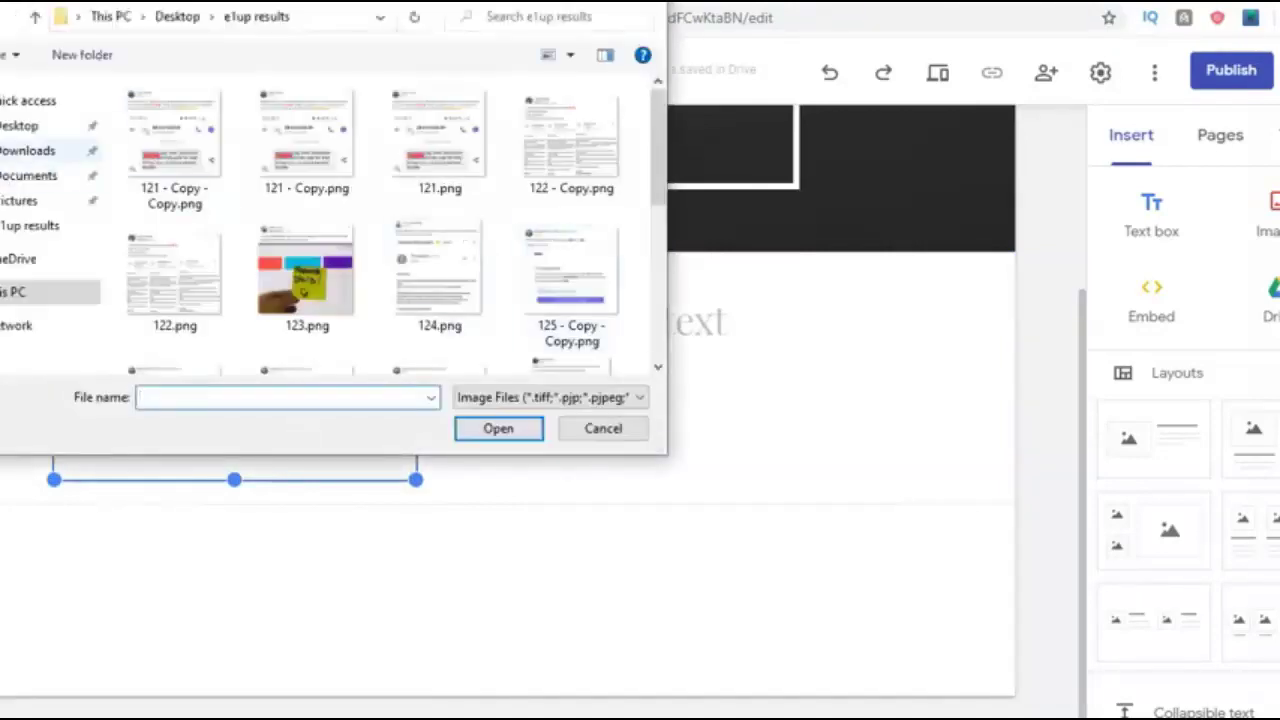
{"action": "left_click", "coordinate": [18, 127]}
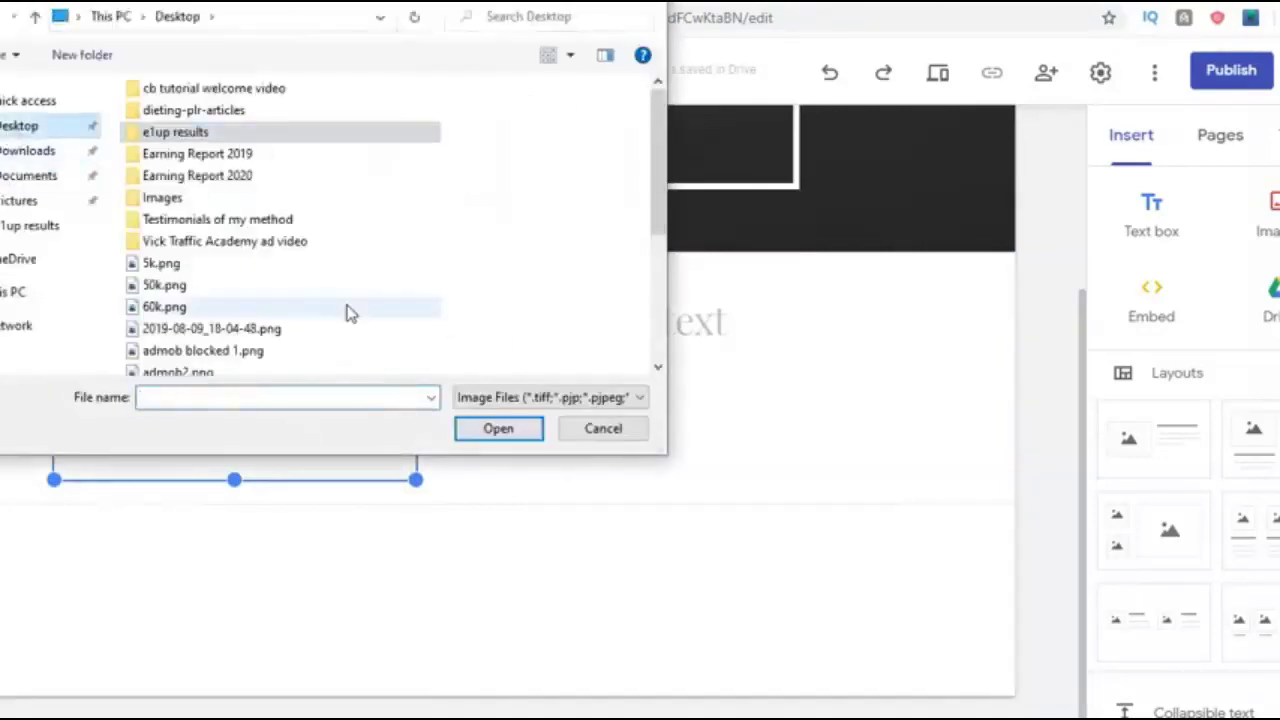
{"action": "left_click_drag", "start_coordinate": [651, 158], "coordinate": [690, 290]}
{"action": "double_click", "coordinate": [234, 304]}
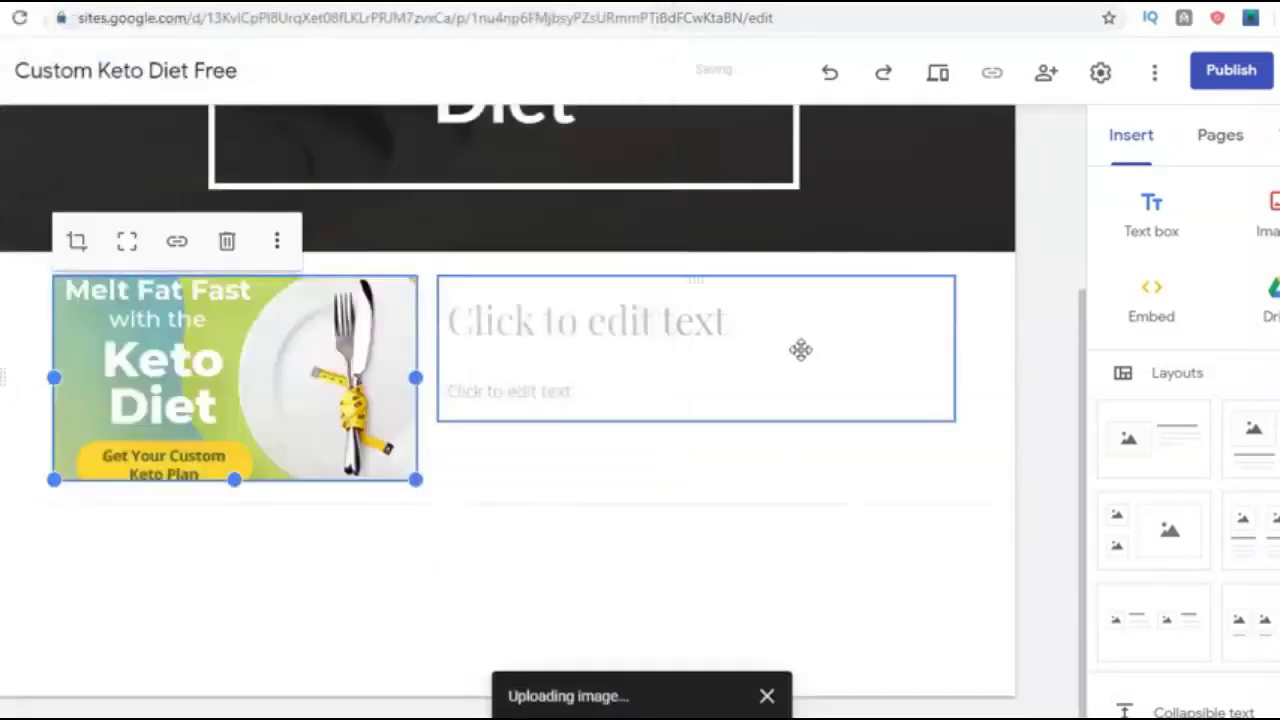
- Enter "What Is Custom Keto Diet" as the title beside the banner image
{"action": "left_click", "coordinate": [740, 338]}
{"action": "left_click", "coordinate": [741, 324]}
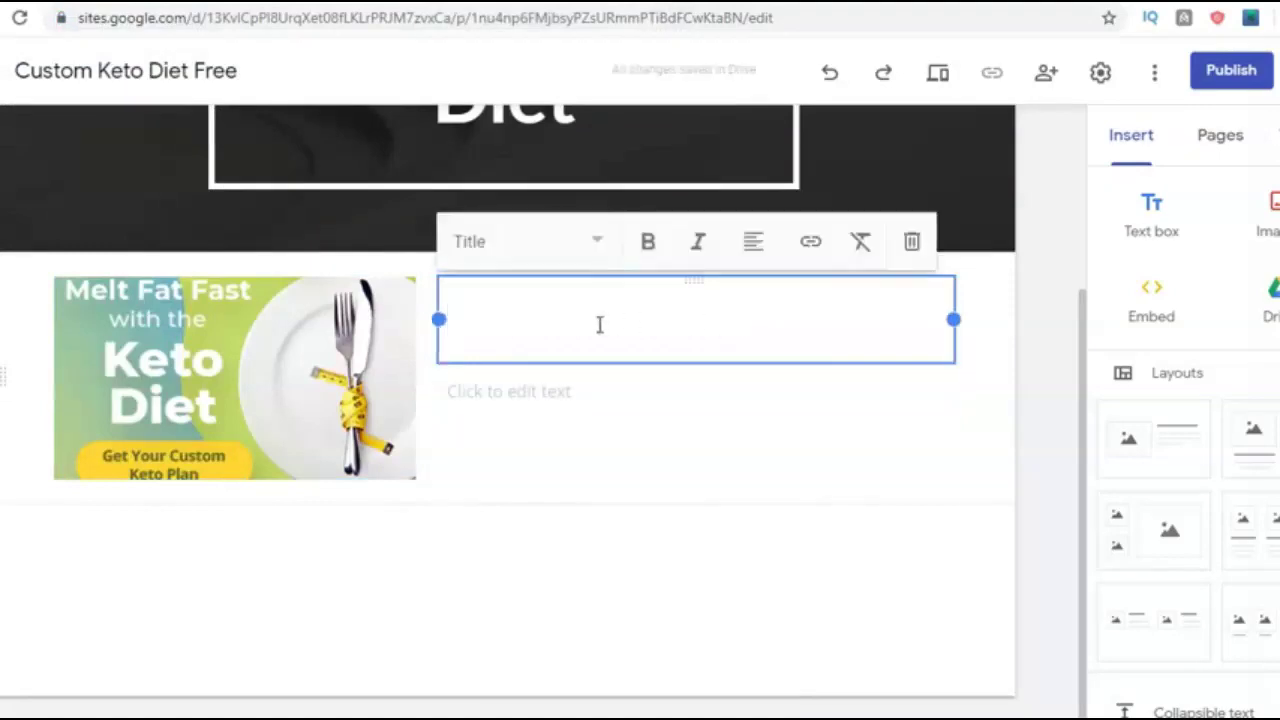
{"action": "type", "text": "What "}
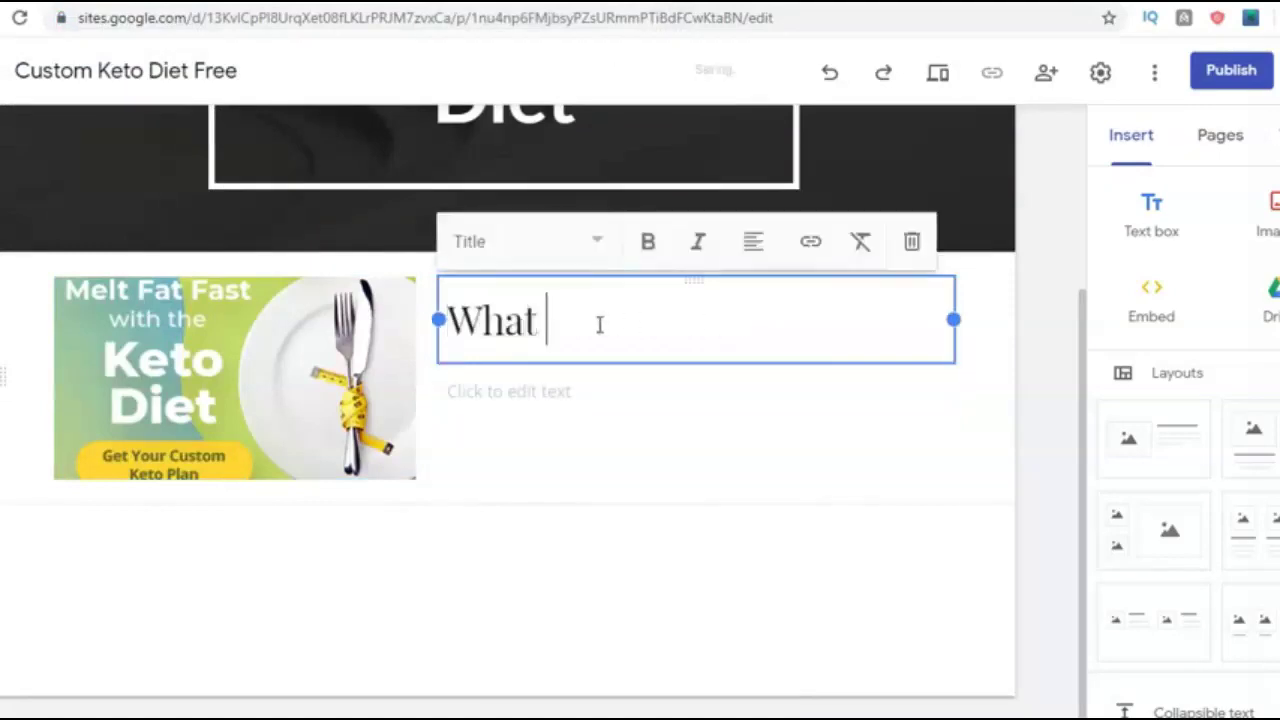
{"action": "type", "text": "Is Cust"}
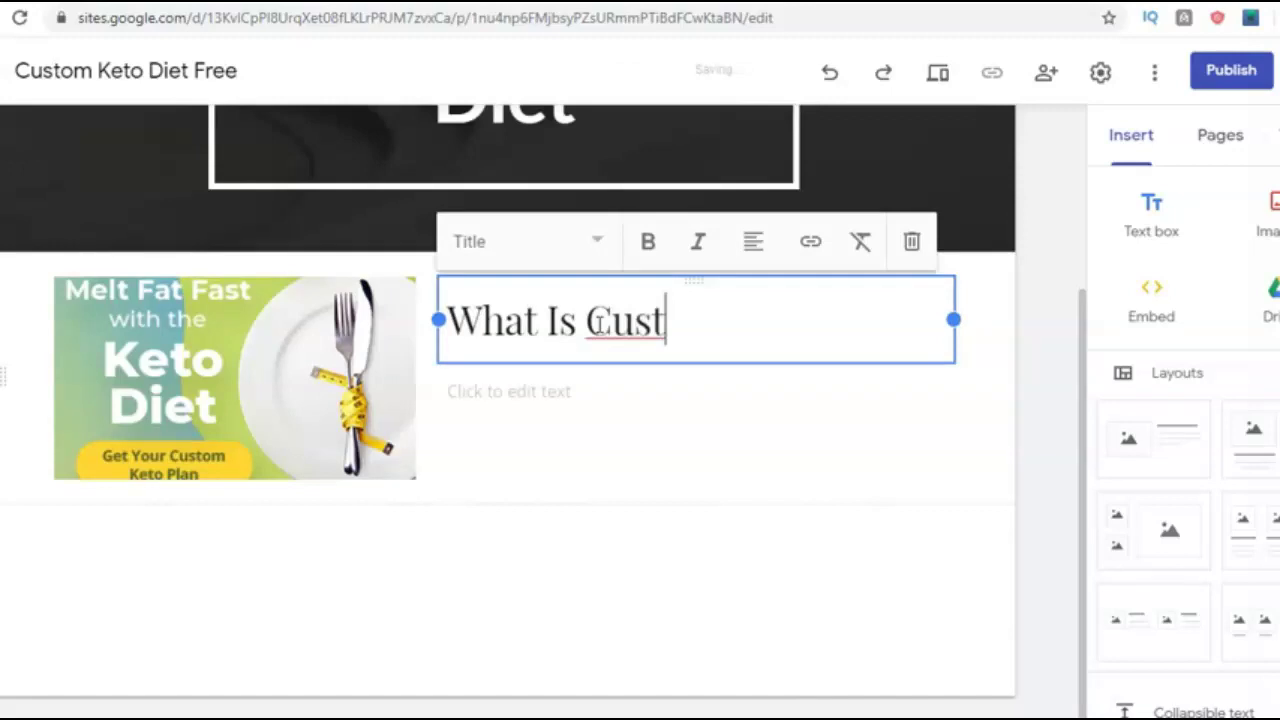
{"action": "type", "text": "om K"}
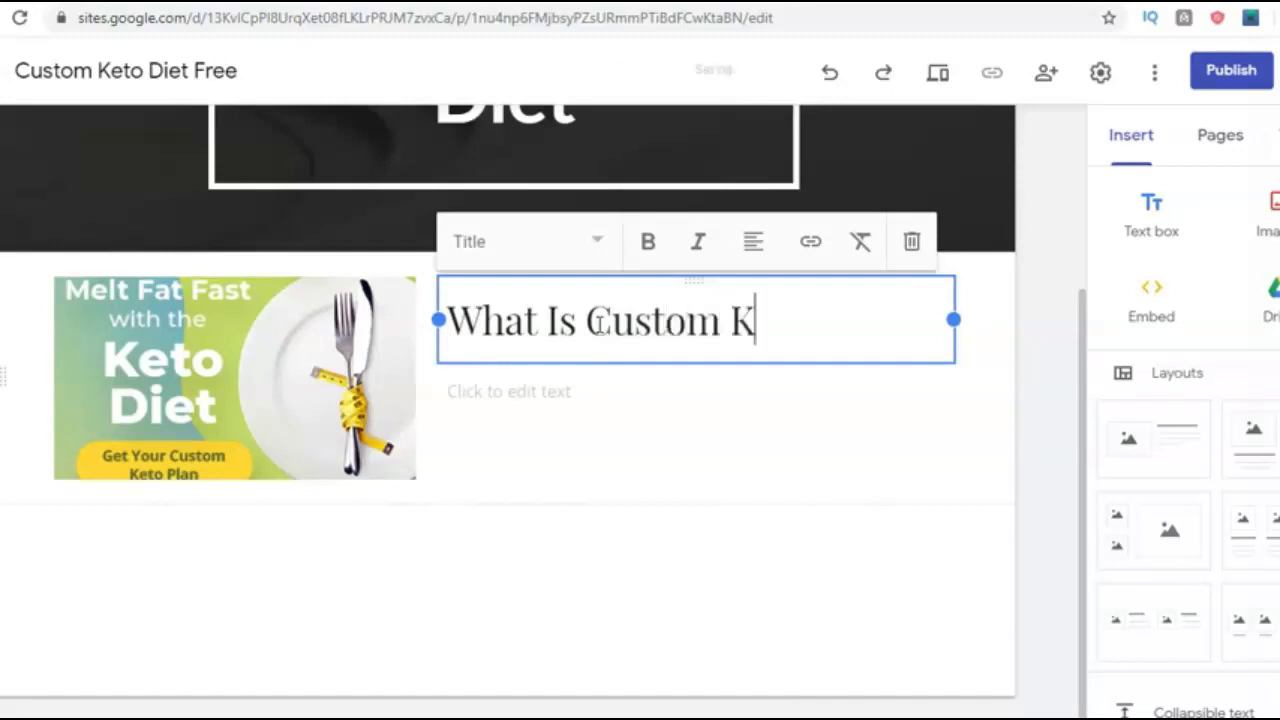
{"action": "type", "text": "eto Diet"}
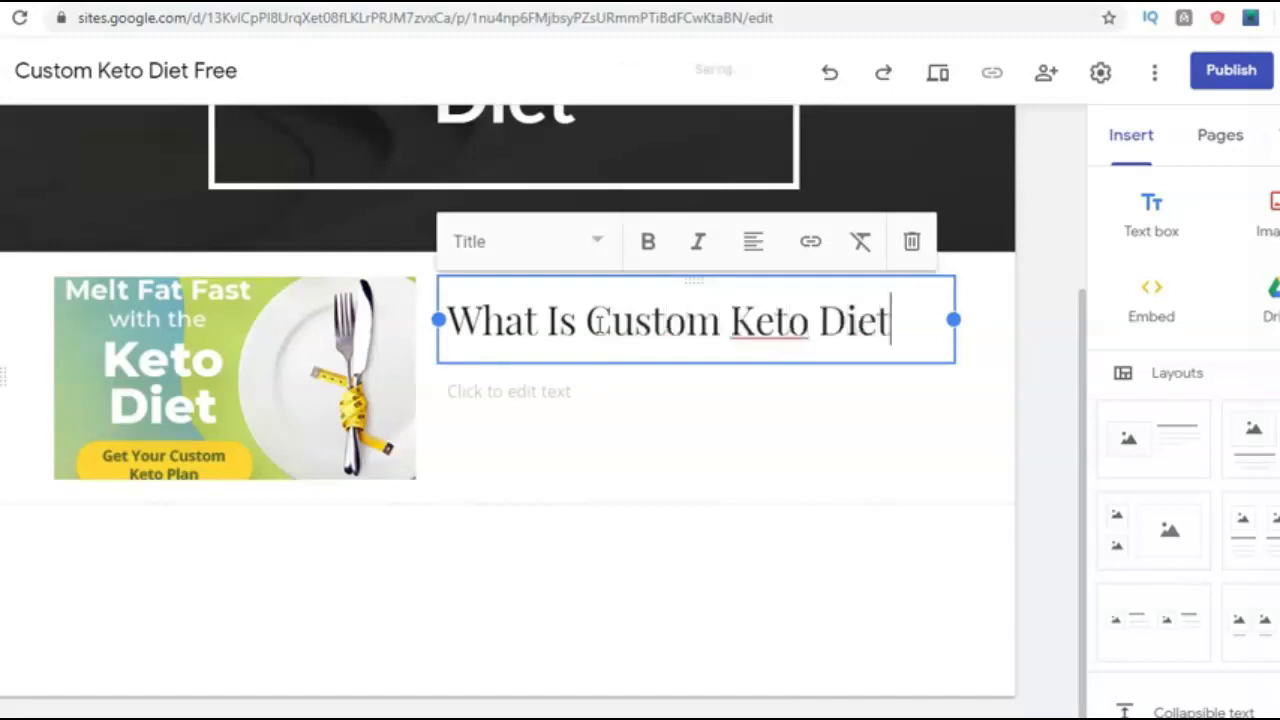
- Make the "What Is Custom Keto Diet" title bold
{"action": "left_click", "coordinate": [565, 400]}
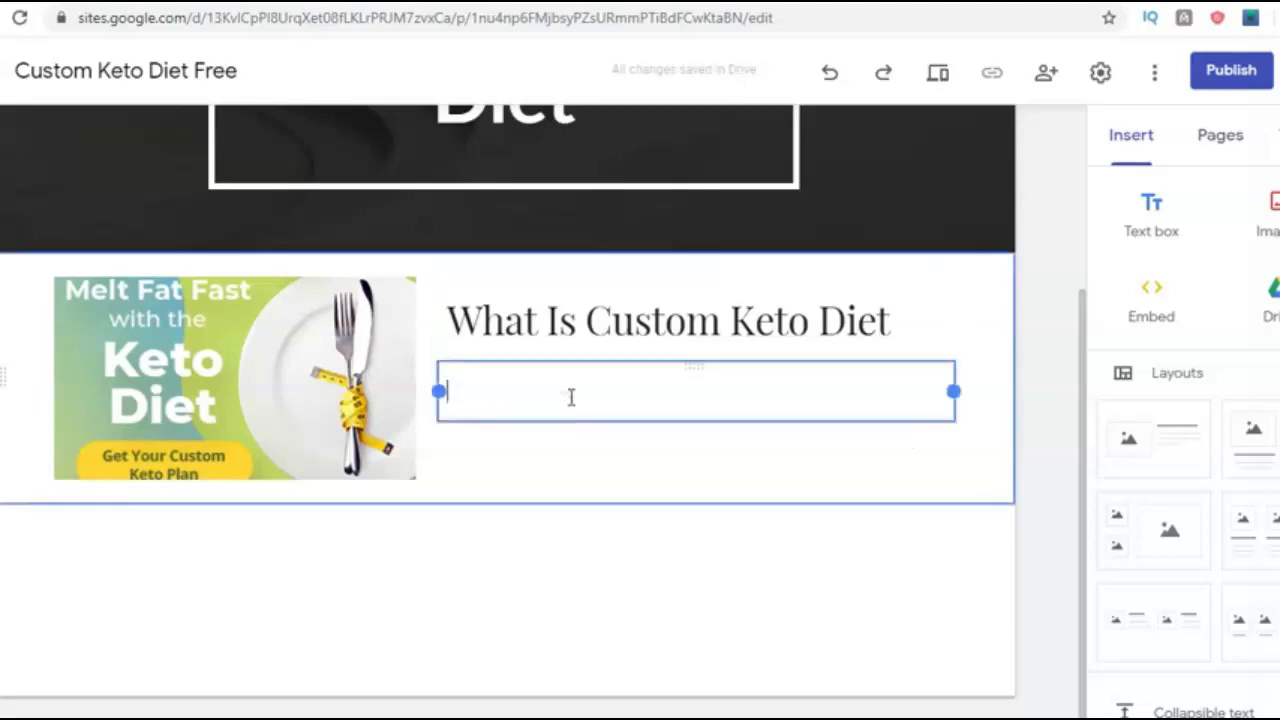
{"action": "left_click", "coordinate": [890, 546]}
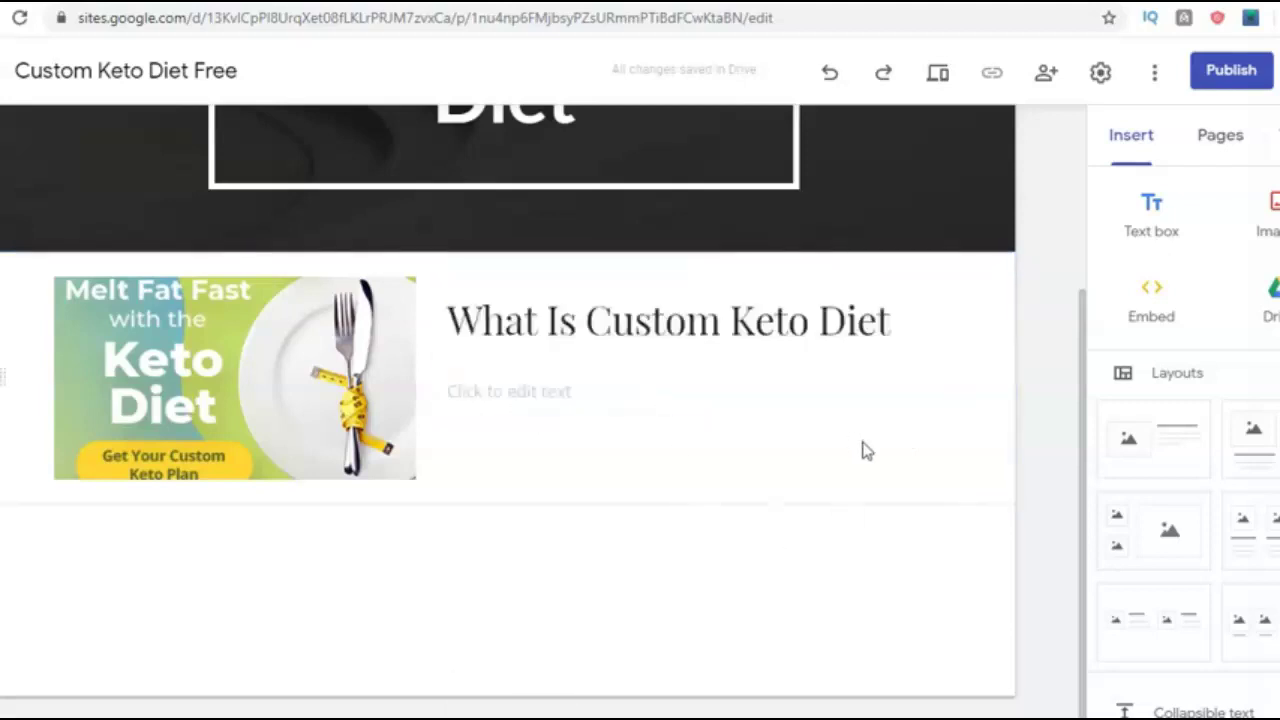
{"action": "left_click", "coordinate": [865, 320]}
{"action": "left_click_drag", "start_coordinate": [892, 320], "coordinate": [435, 320]}
{"action": "left_click", "coordinate": [648, 241]}
{"action": "left_click", "coordinate": [858, 487]}
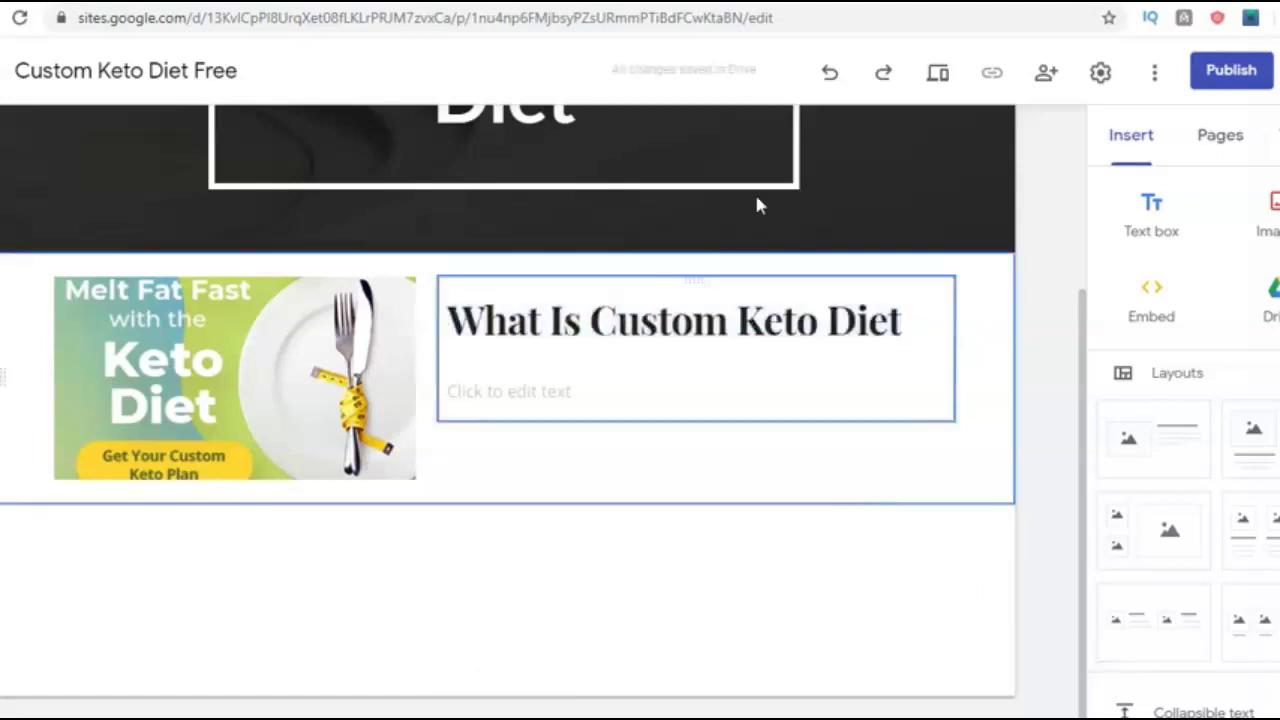
- Return to the Custom Keto Diet affiliate site and open its Articles page
{"action": "left_click", "coordinate": [700, 2]}
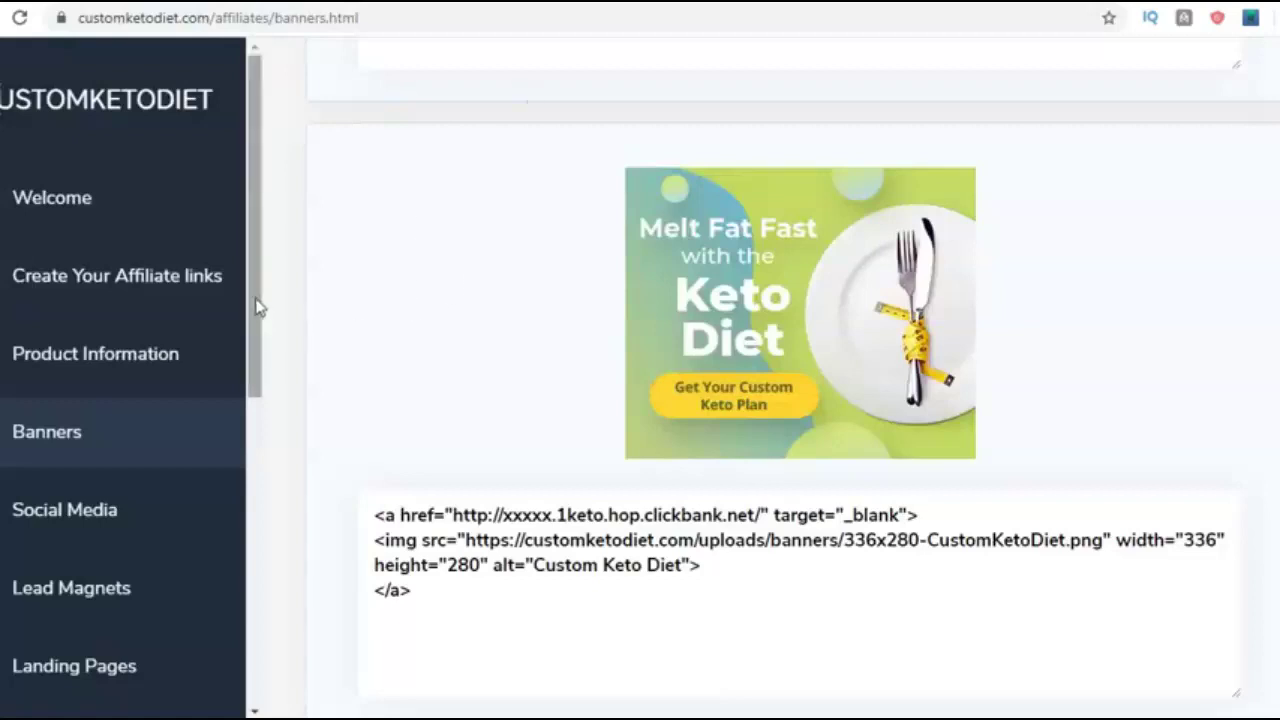
{"action": "left_click_drag", "start_coordinate": [257, 309], "coordinate": [260, 415]}
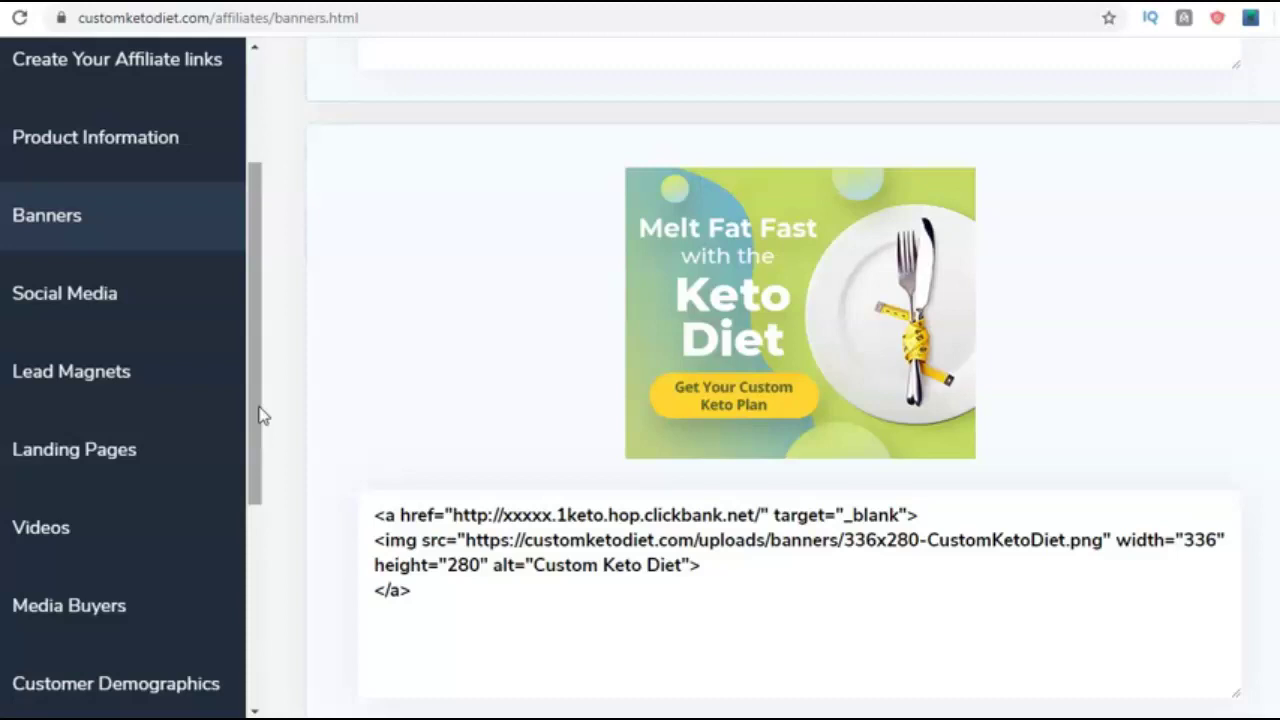
{"action": "left_click_drag", "start_coordinate": [258, 415], "coordinate": [260, 557]}
{"action": "left_click", "coordinate": [45, 477]}
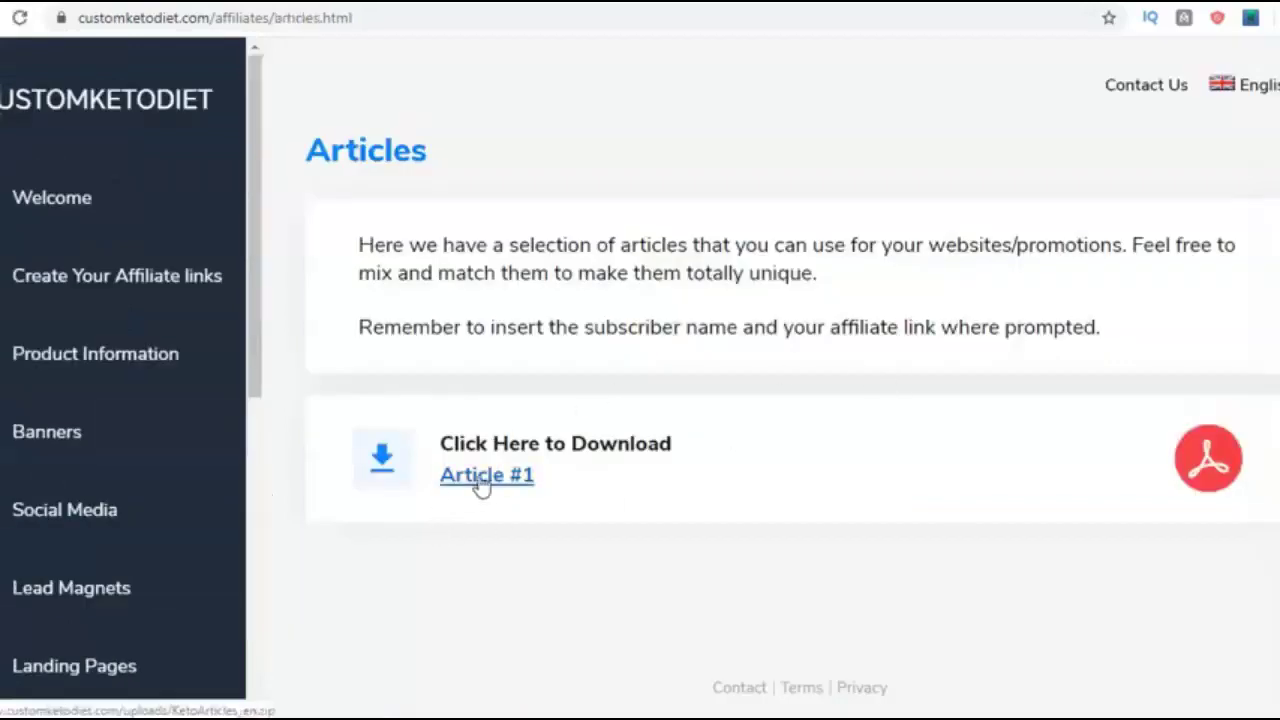
- Download Article #1 to the Desktop as KetoArticles_en.zip and open the archive
{"action": "left_click", "coordinate": [488, 480]}
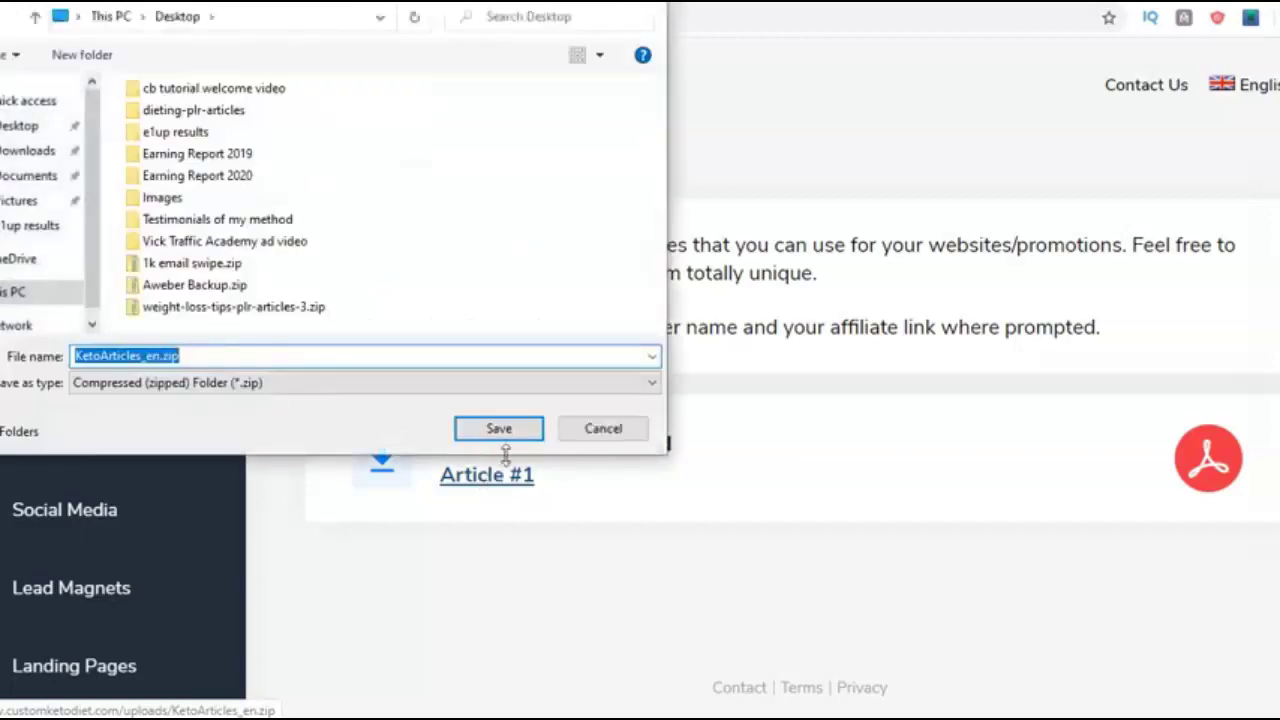
{"action": "left_click", "coordinate": [499, 428]}
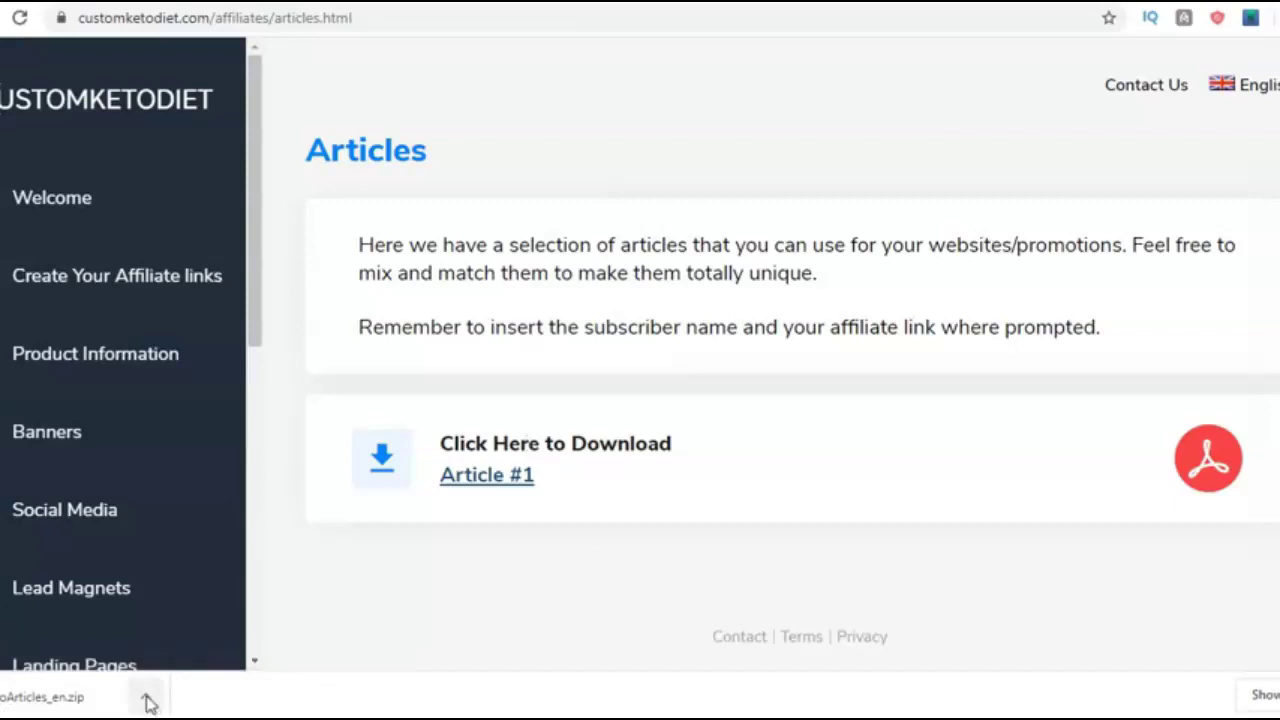
{"action": "left_click", "coordinate": [148, 702]}
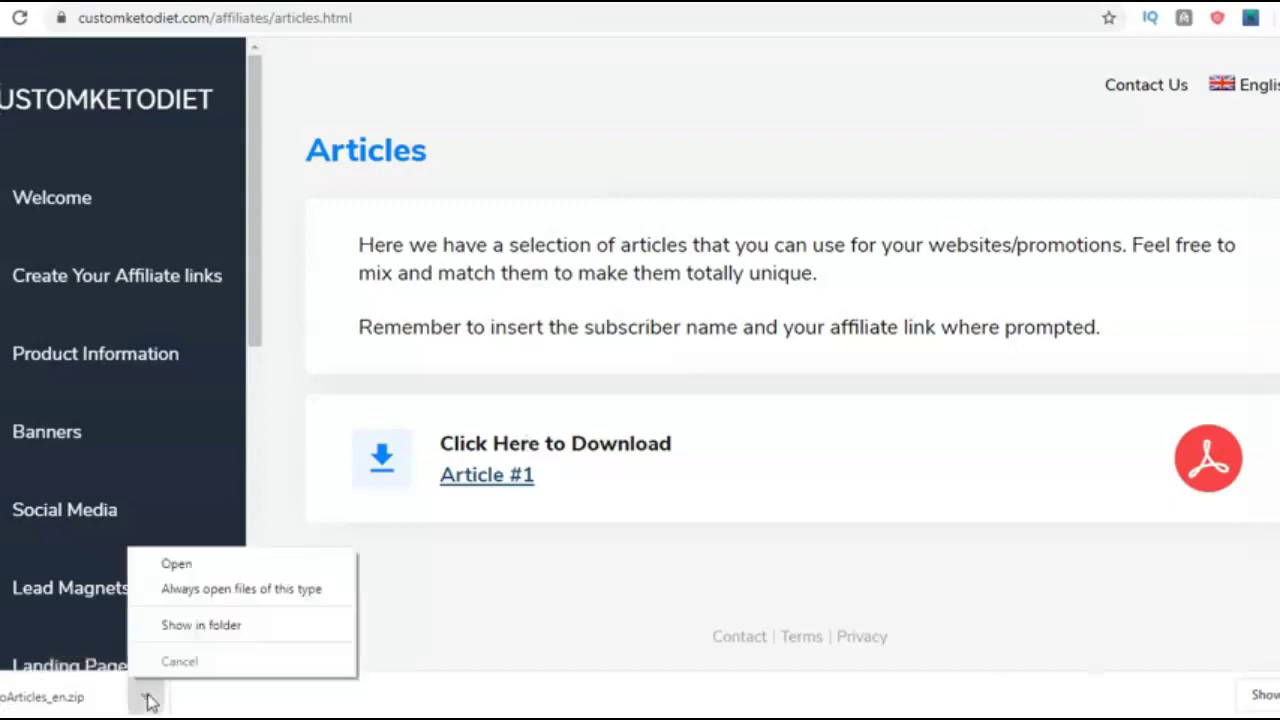
{"action": "left_click", "coordinate": [214, 568]}
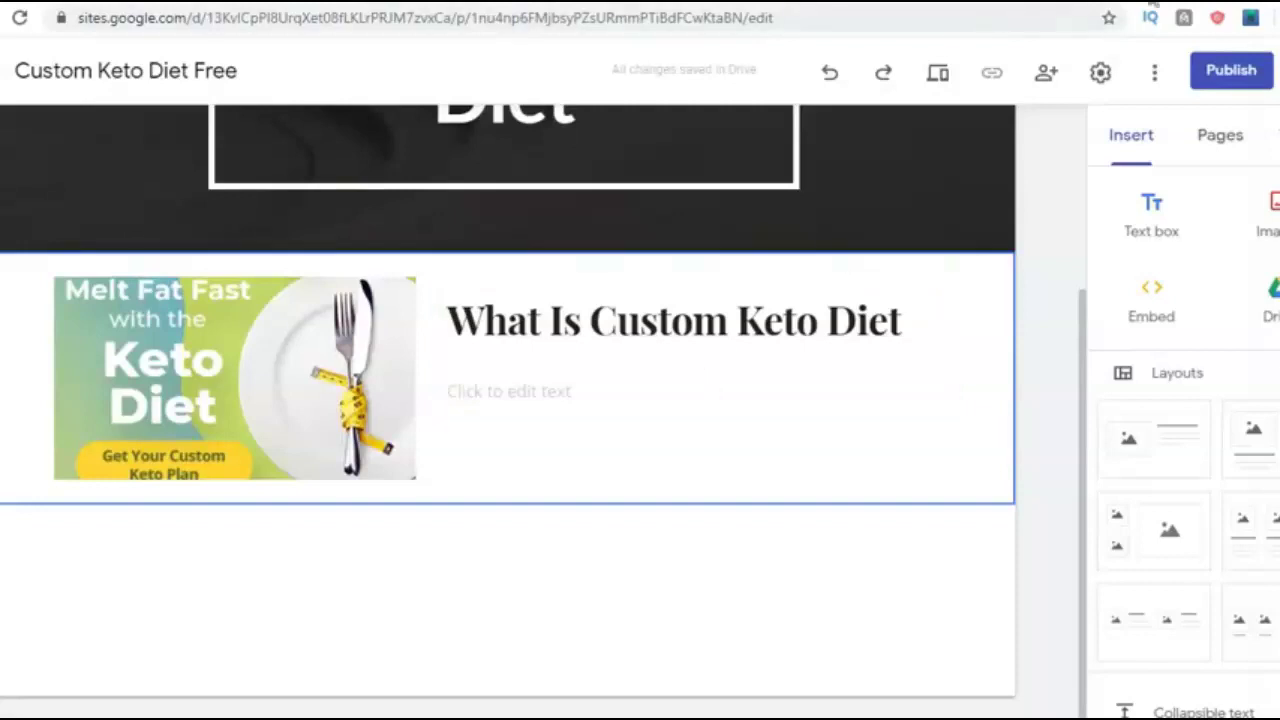
- Search Google for "custom keto diet" in a new browser tab and look through the results
{"action": "key", "text": "ctrl+t"}
{"action": "type", "text": "googlemail.com"}
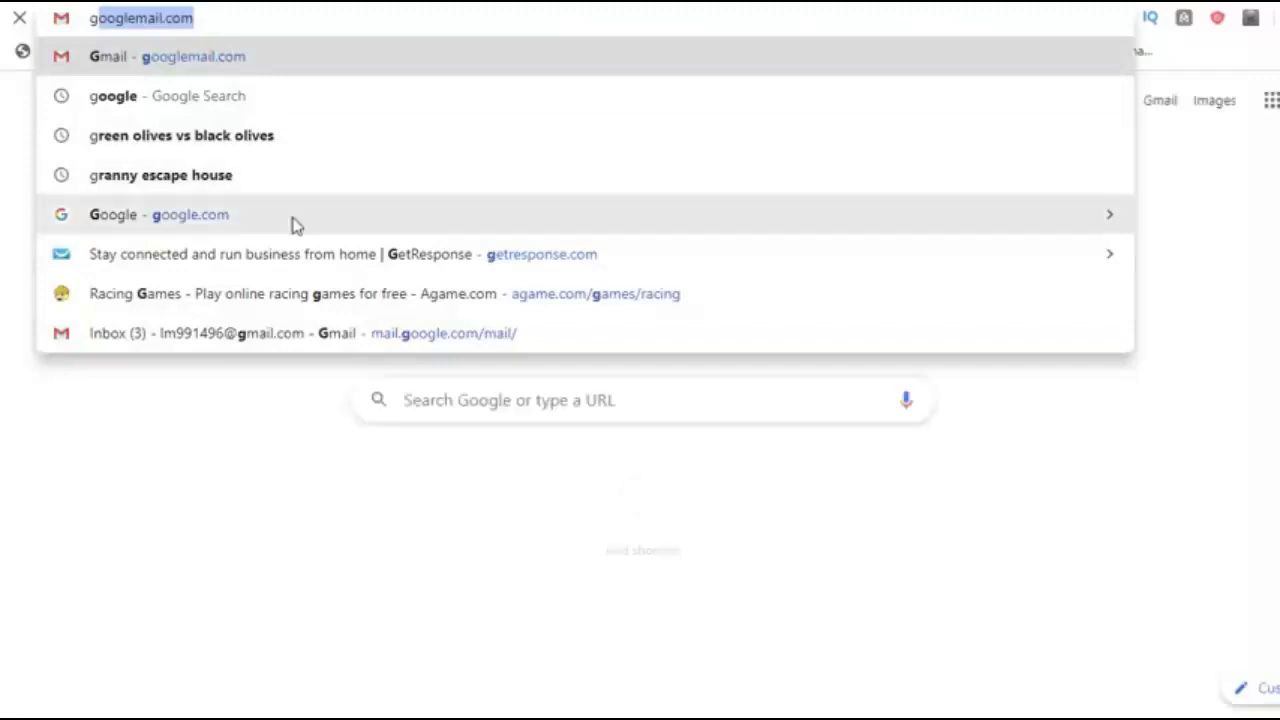
{"action": "left_click", "coordinate": [295, 224]}
{"action": "type", "text": "custome"}
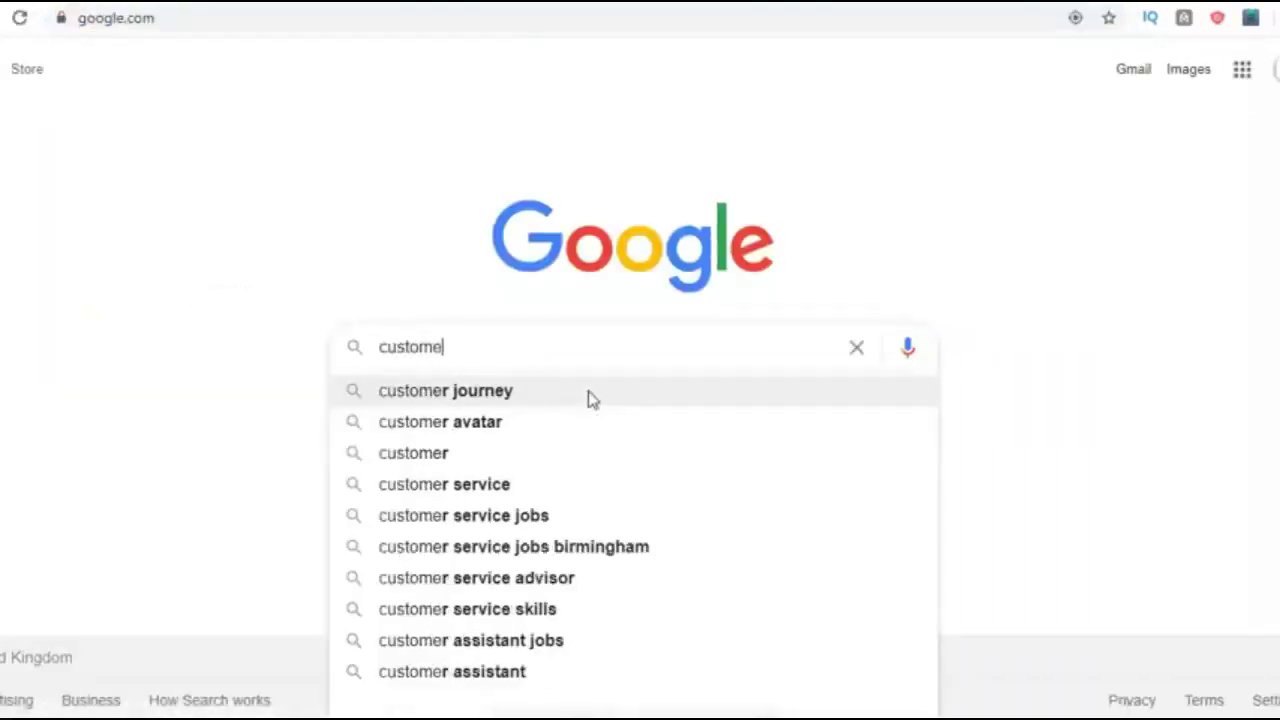
{"action": "key", "text": "BackSpace"}
{"action": "key", "text": "BackSpace"}
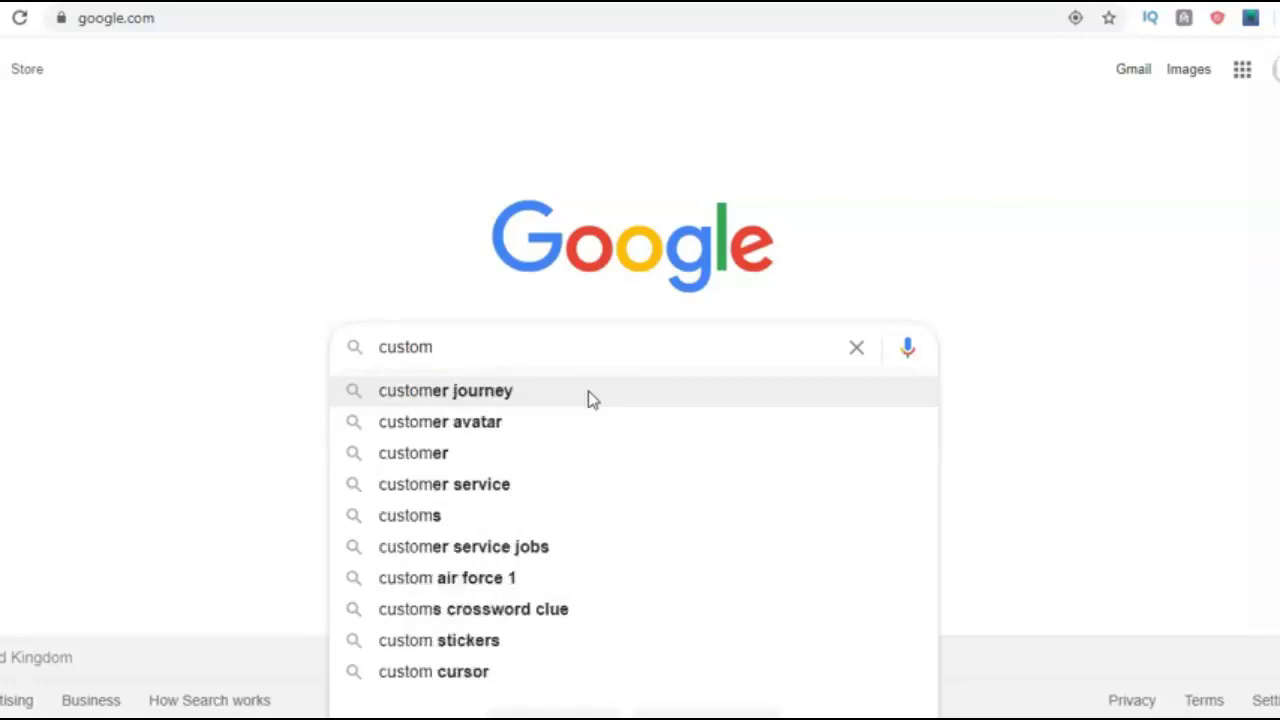
{"action": "type", "text": "keto "}
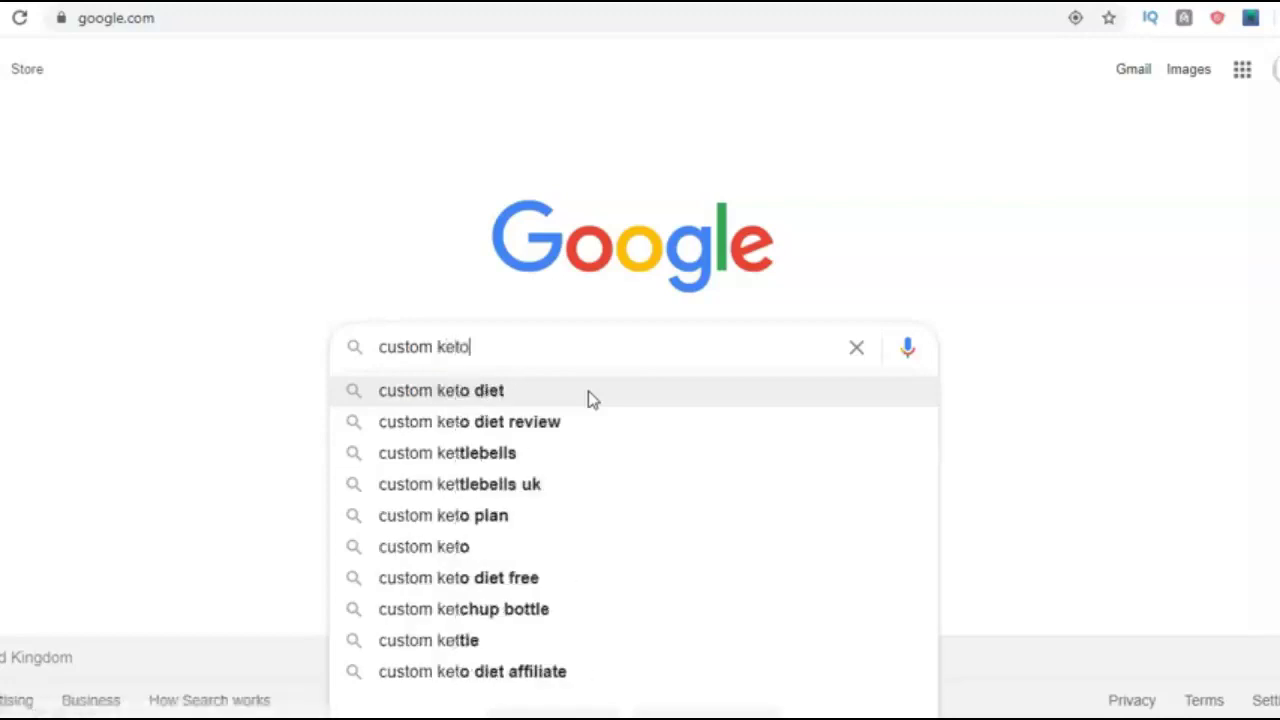
{"action": "type", "text": "diet"}
{"action": "key", "text": "Return"}
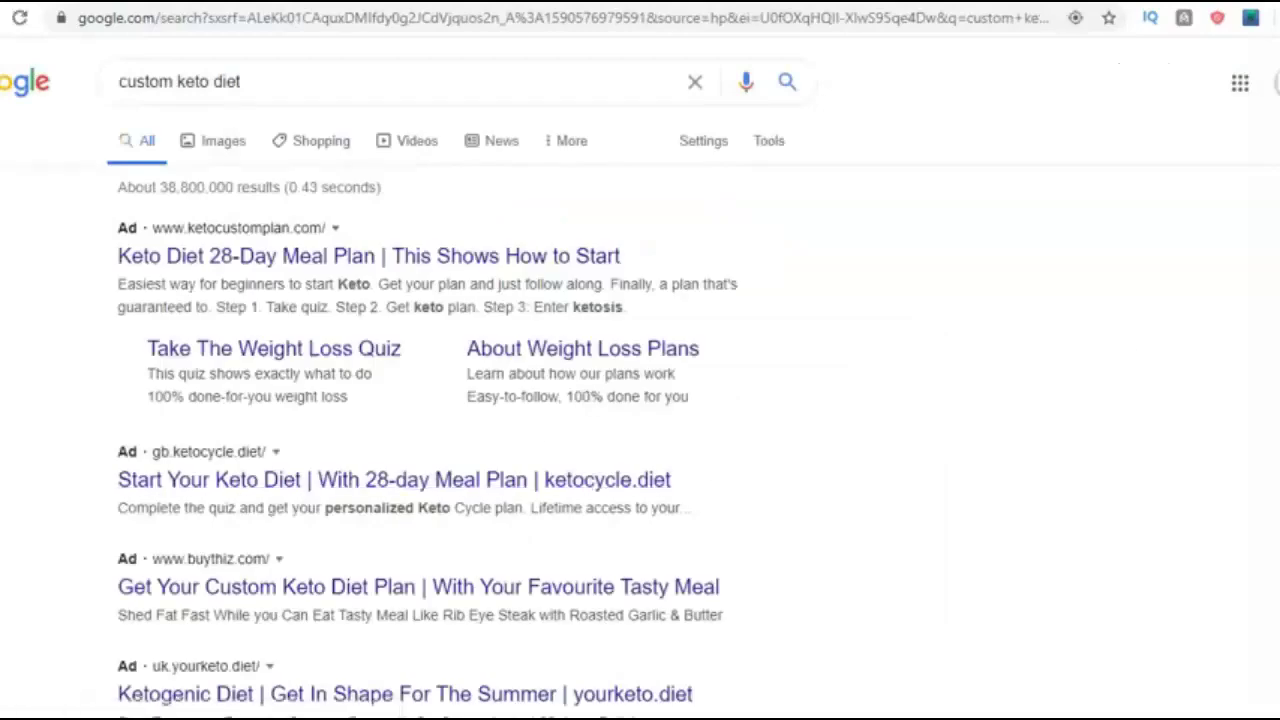
{"action": "scroll", "coordinate": [292, 157], "scroll_direction": "down", "scroll_amount": 6}
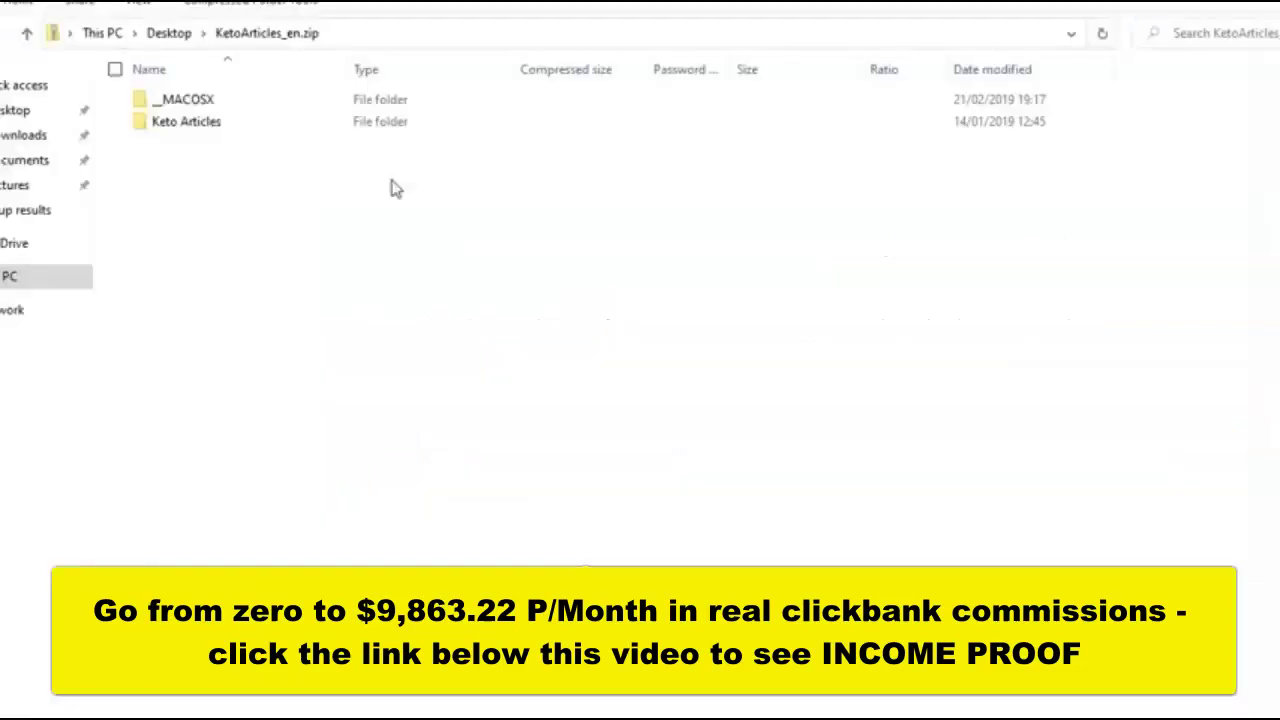
- Open the Word document from the 3-Benefits-of-the-Ketogenic-Diet folder inside Keto Articles in the downloaded archive
{"action": "double_click", "coordinate": [187, 124]}
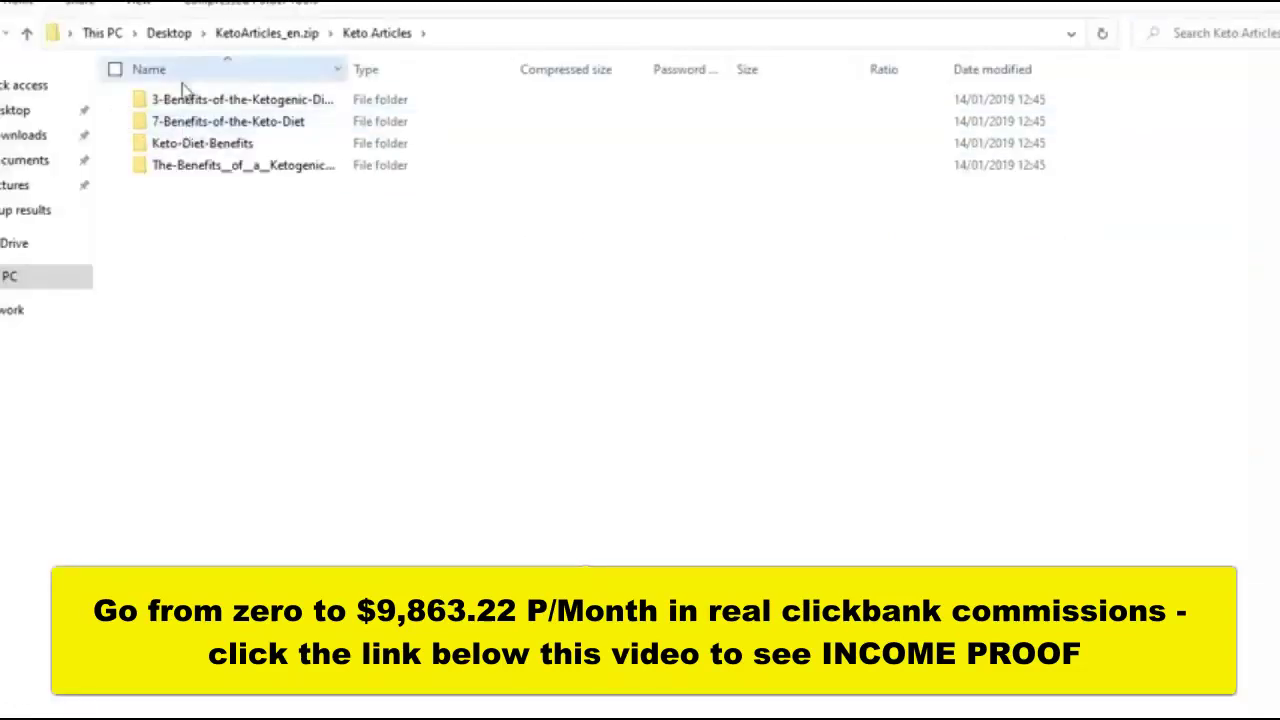
{"action": "double_click", "coordinate": [256, 100]}
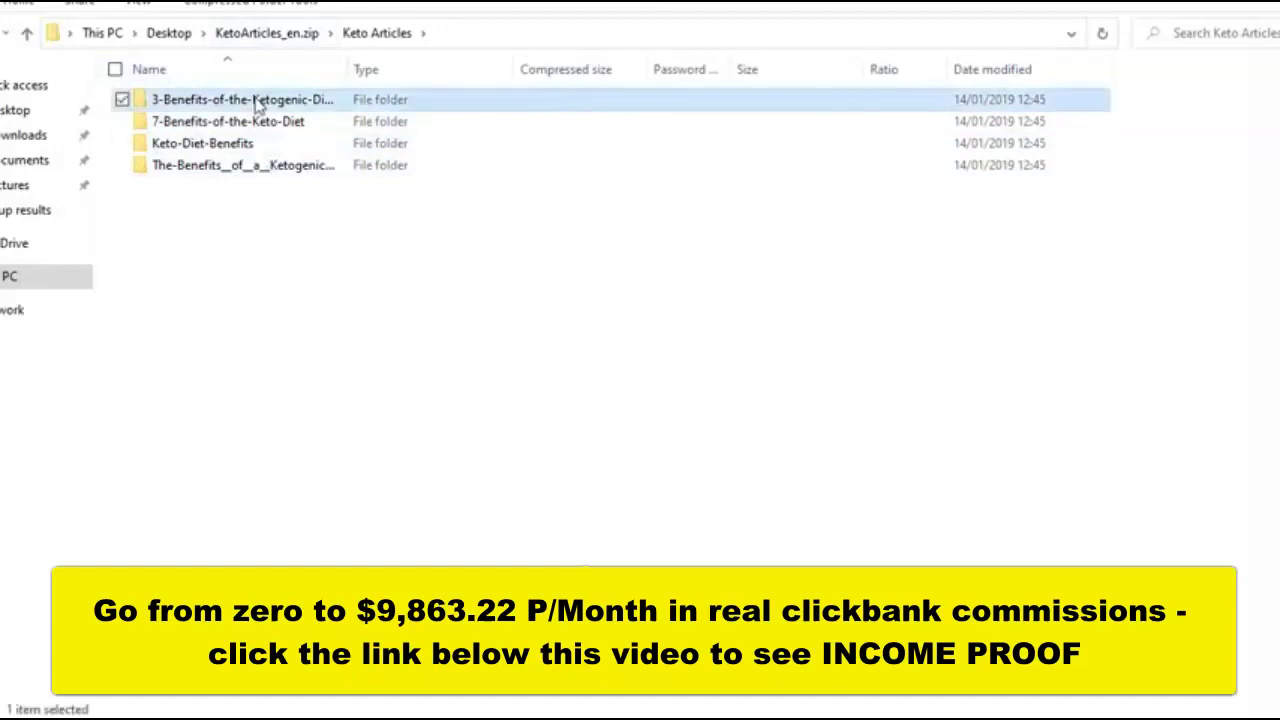
{"action": "left_click", "coordinate": [227, 112]}
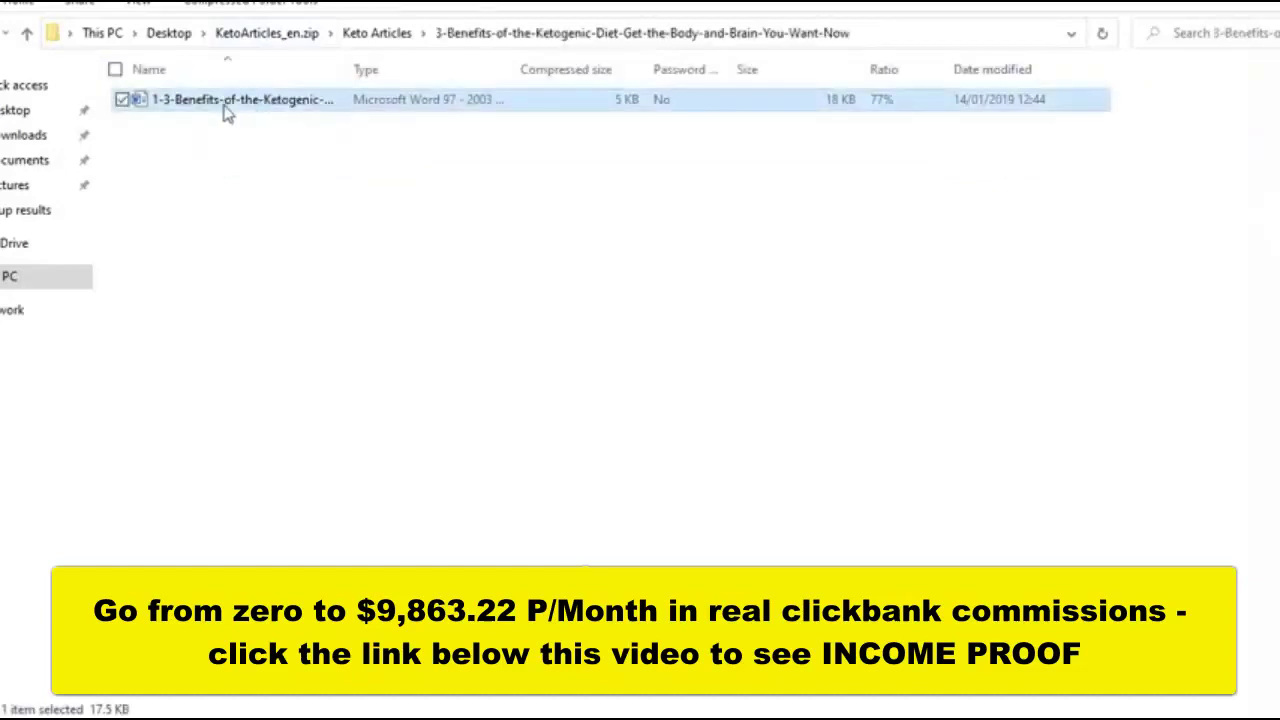
{"action": "double_click", "coordinate": [227, 112]}
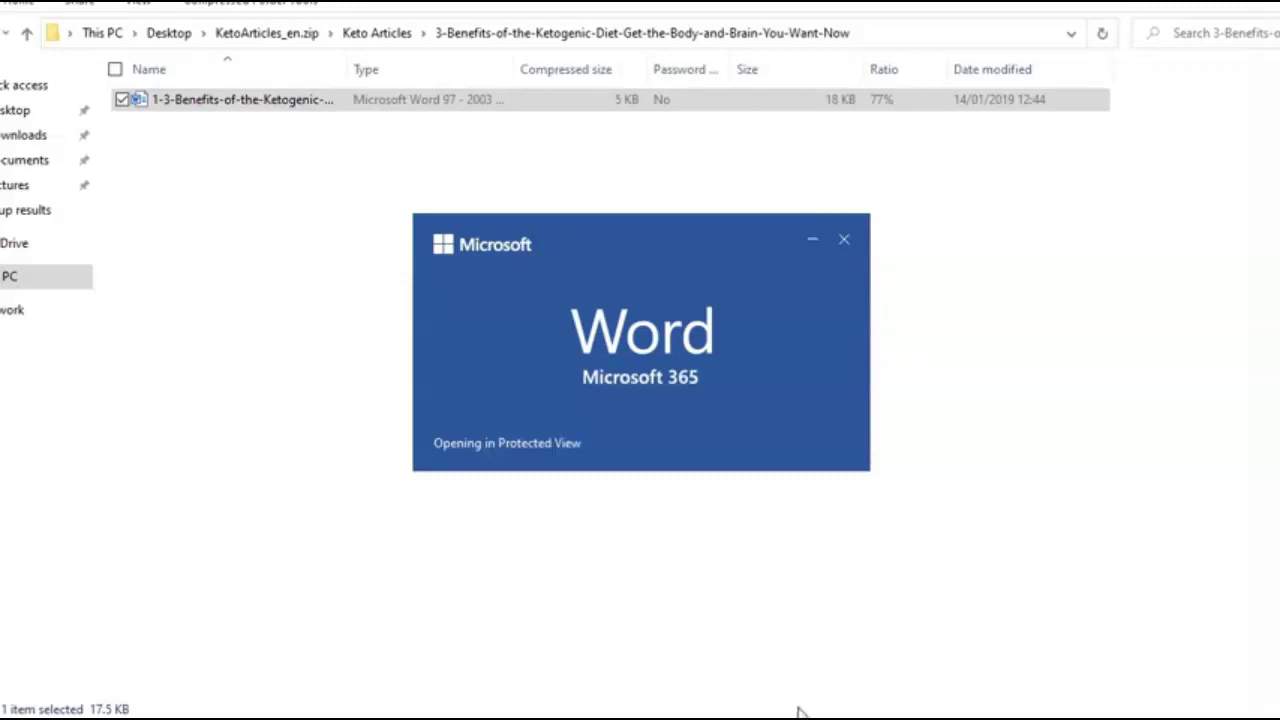
- Switch to the cb results.png image in Photos to view it
{"action": "mouse_move", "coordinate": [830, 716]}
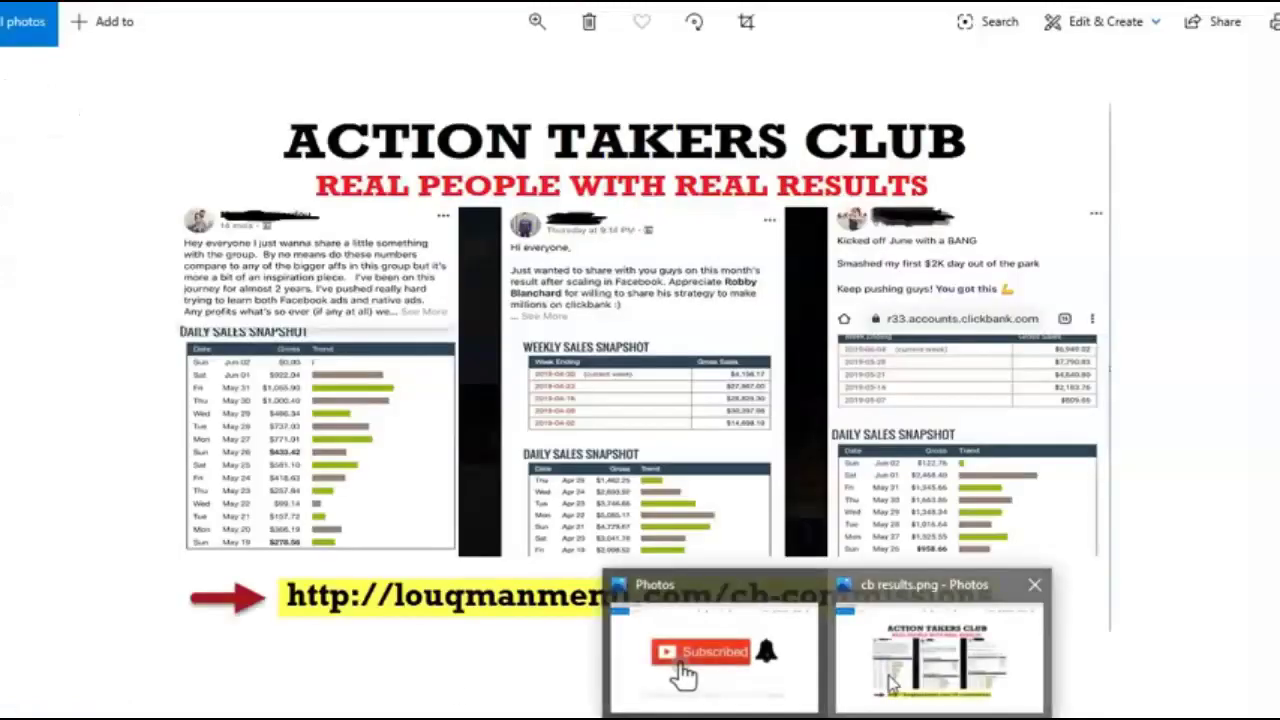
{"action": "left_click", "coordinate": [888, 683]}
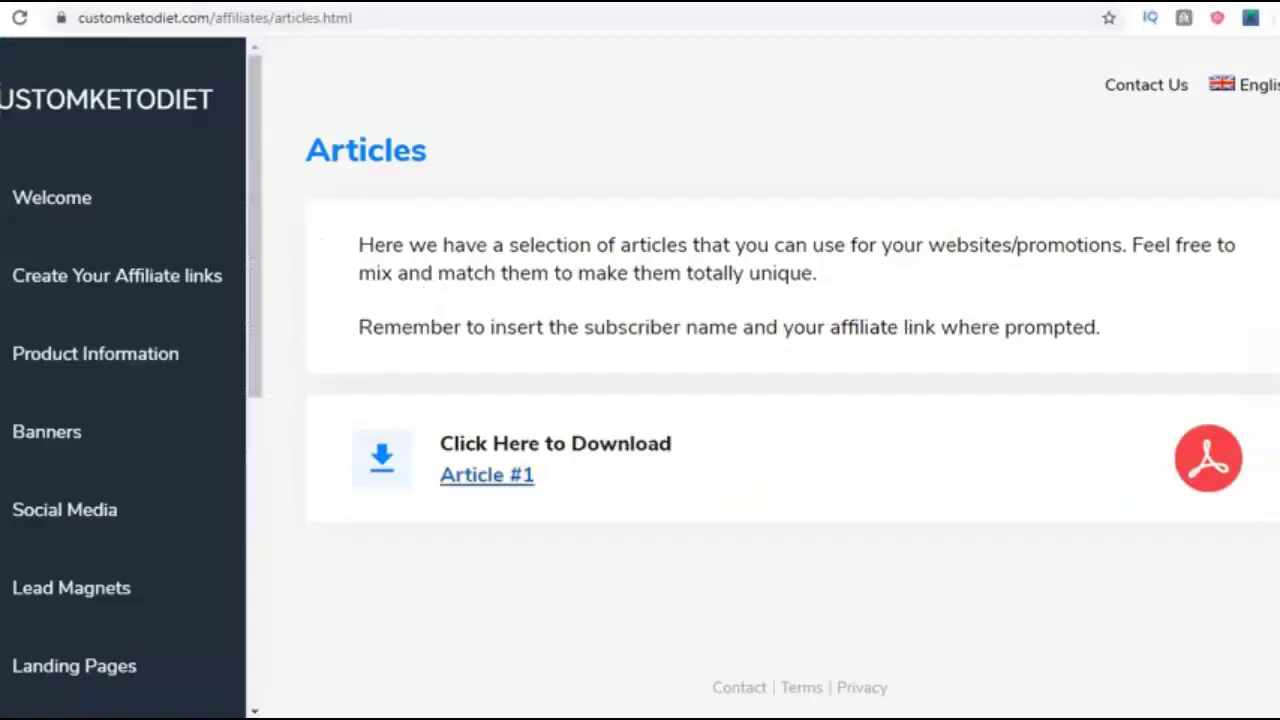
- Try to open the Word document in the 3-Benefits-of-the-Ketogenic-Diet folder of the archive
{"action": "left_click", "coordinate": [628, 640]}
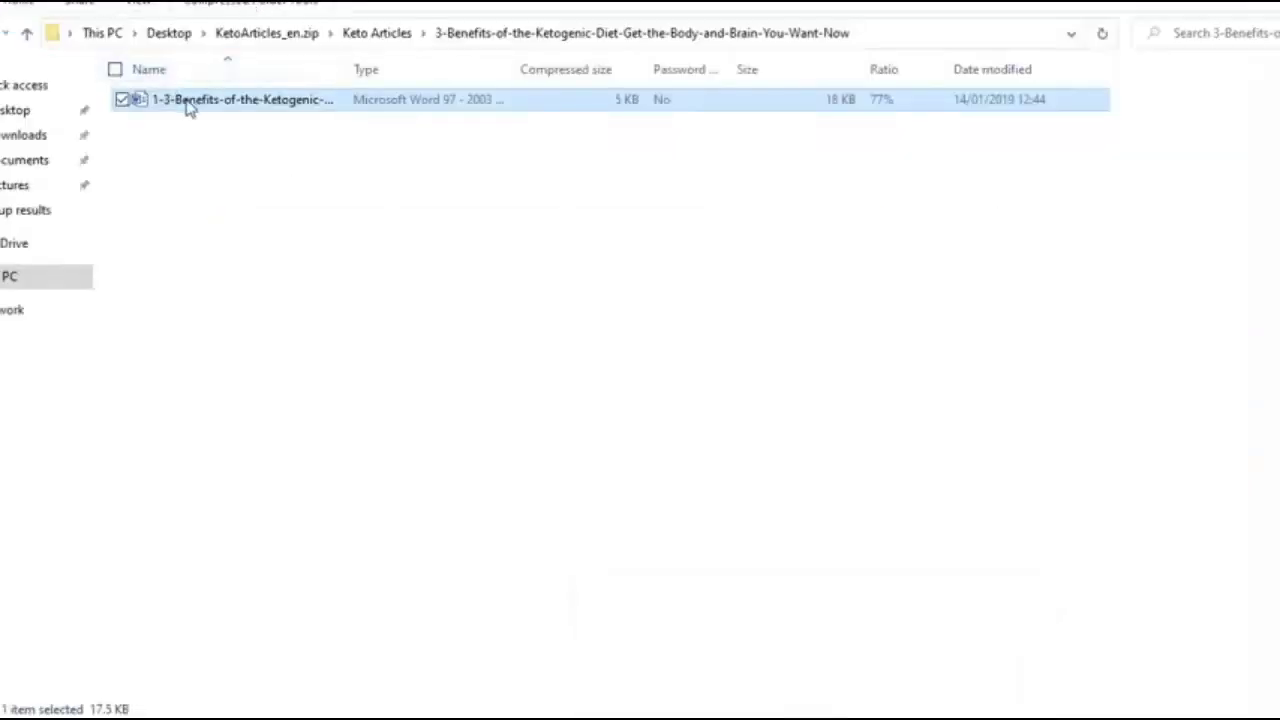
{"action": "double_click", "coordinate": [188, 108]}
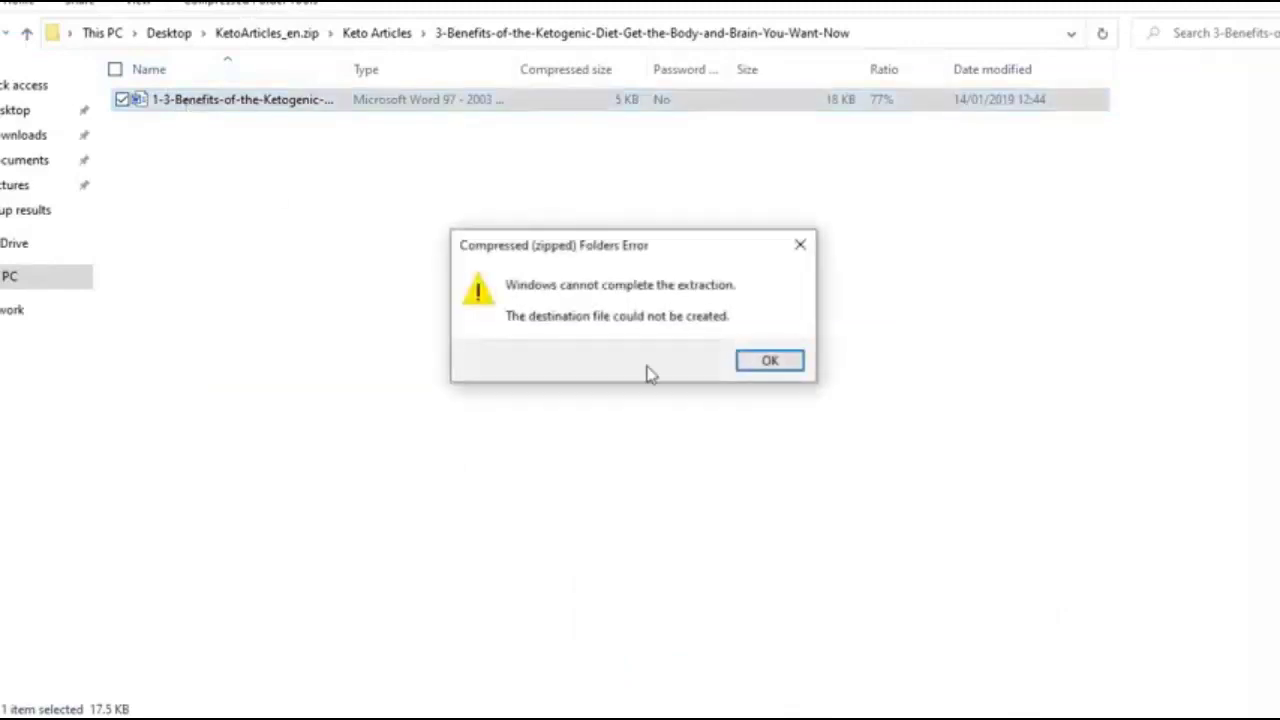
{"action": "left_click", "coordinate": [765, 363]}
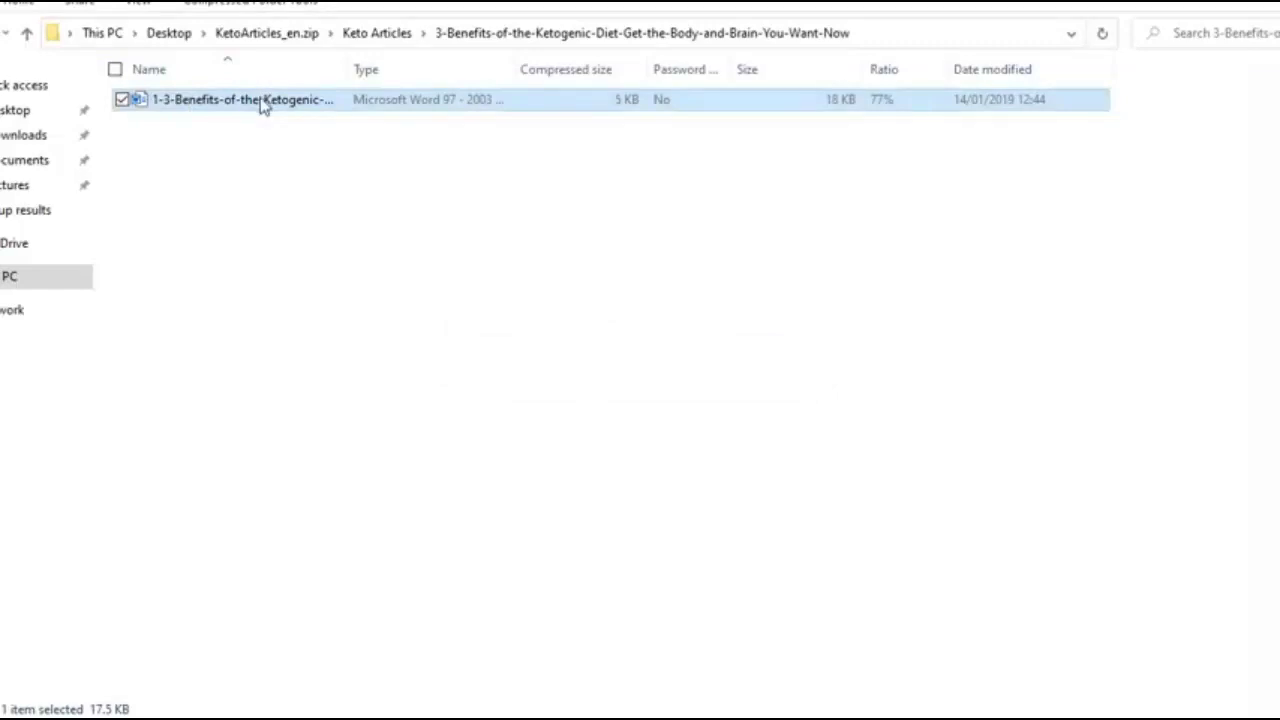
{"action": "double_click", "coordinate": [261, 101]}
{"action": "left_click", "coordinate": [775, 364]}
{"action": "key", "text": "BackSpace"}
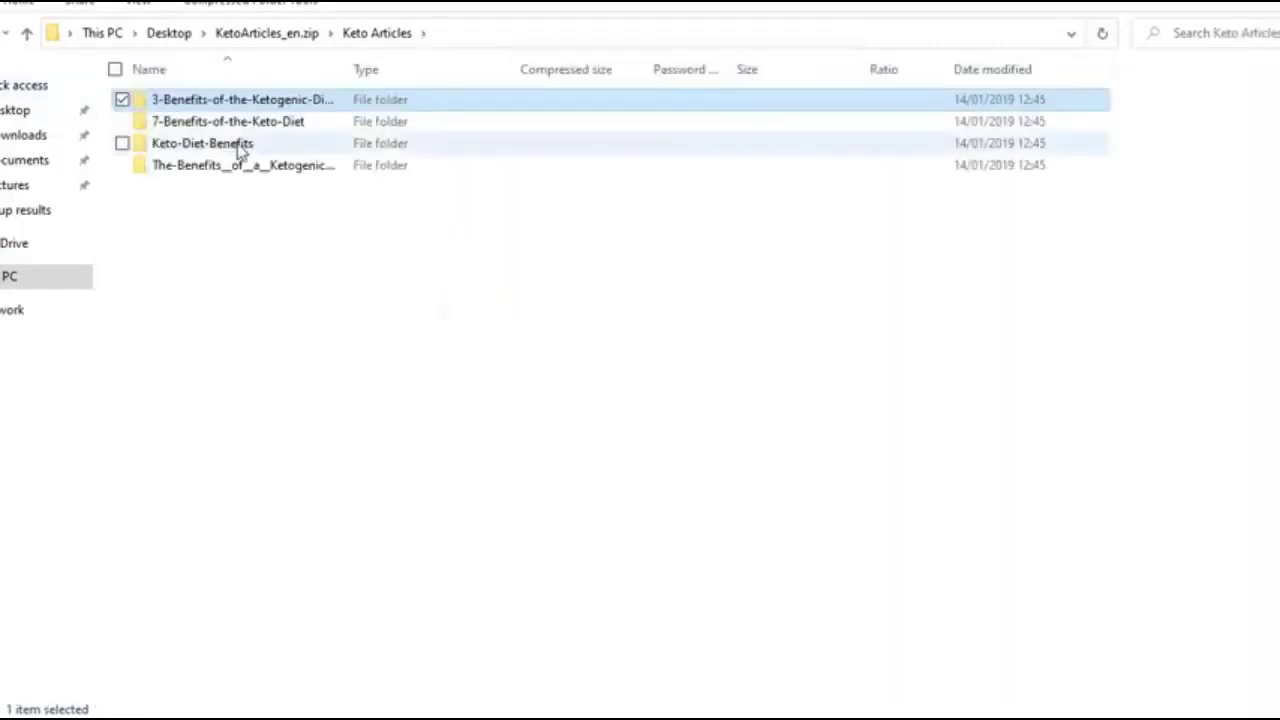
- Open the Word document from the archive's 7-Benefits-of-the-Keto-Diet folder
{"action": "left_click", "coordinate": [247, 124]}
{"action": "double_click", "coordinate": [247, 124]}
{"action": "left_click", "coordinate": [236, 104]}
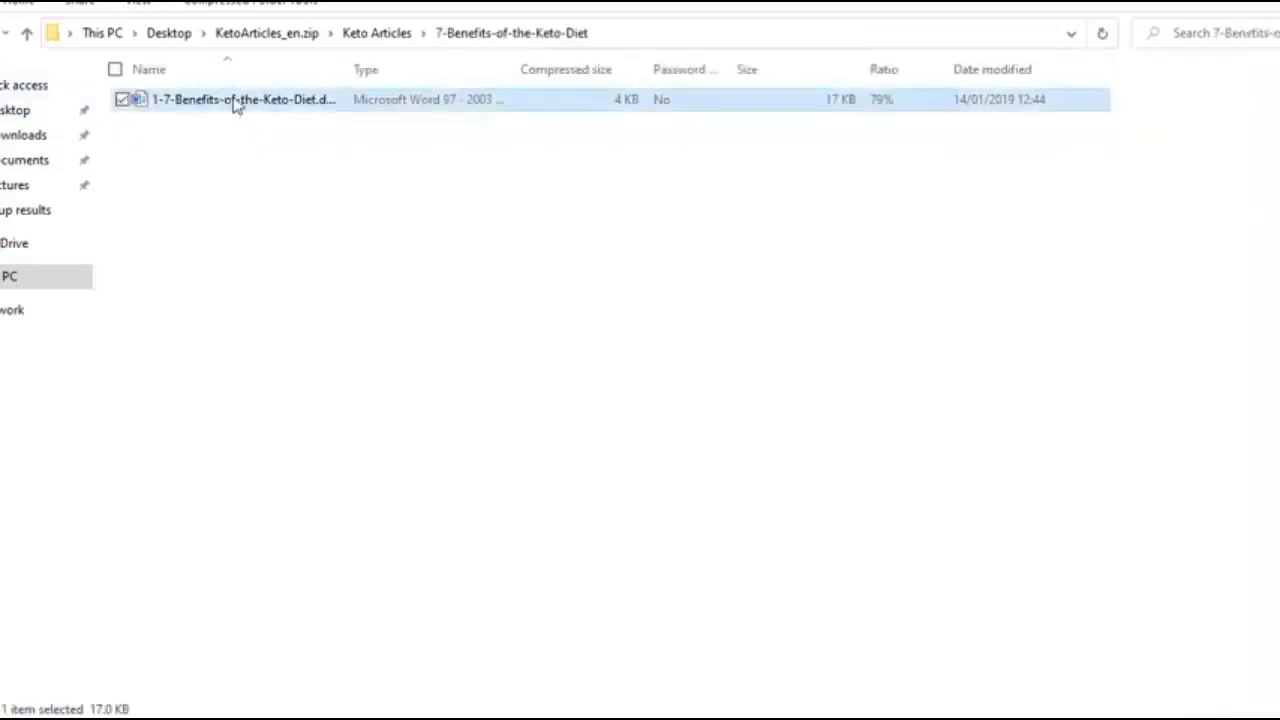
{"action": "double_click", "coordinate": [236, 104]}
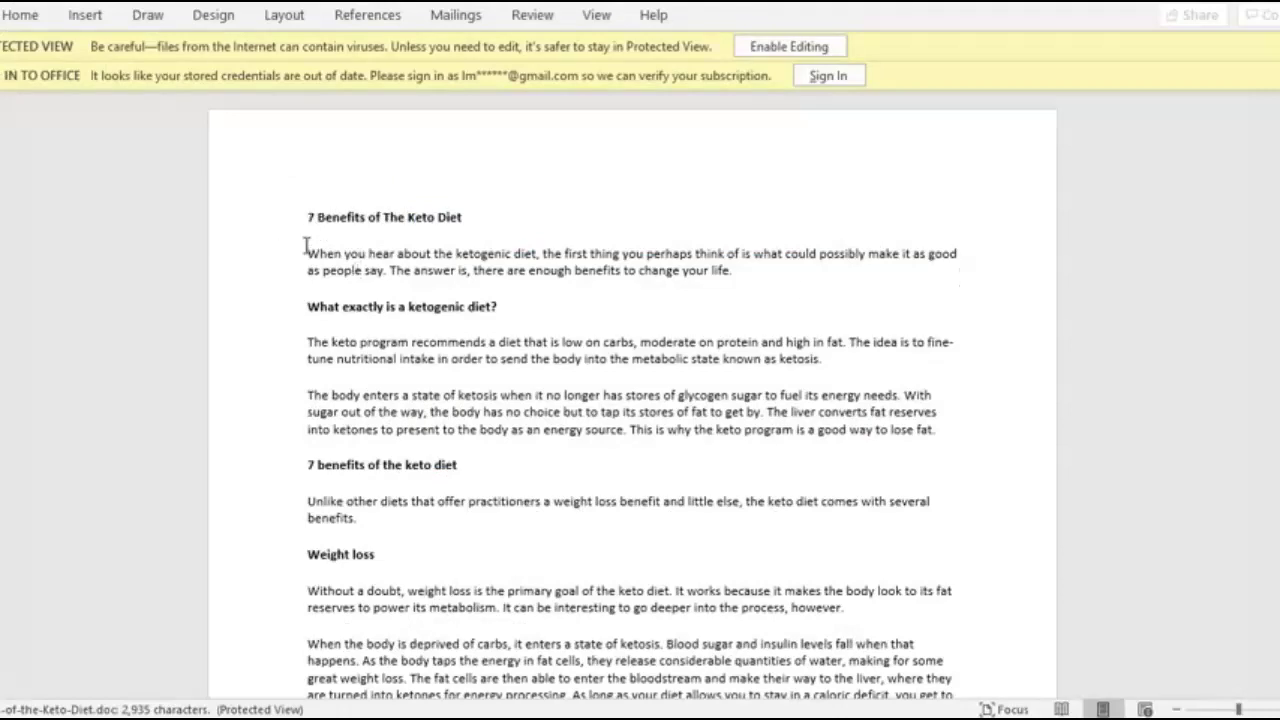
- Copy the article from its opening paragraph through "It helps you fight diabetes" into the Google Sites text field under "What Is Custom Keto Diet"
{"action": "left_click_drag", "start_coordinate": [305, 252], "coordinate": [479, 265]}
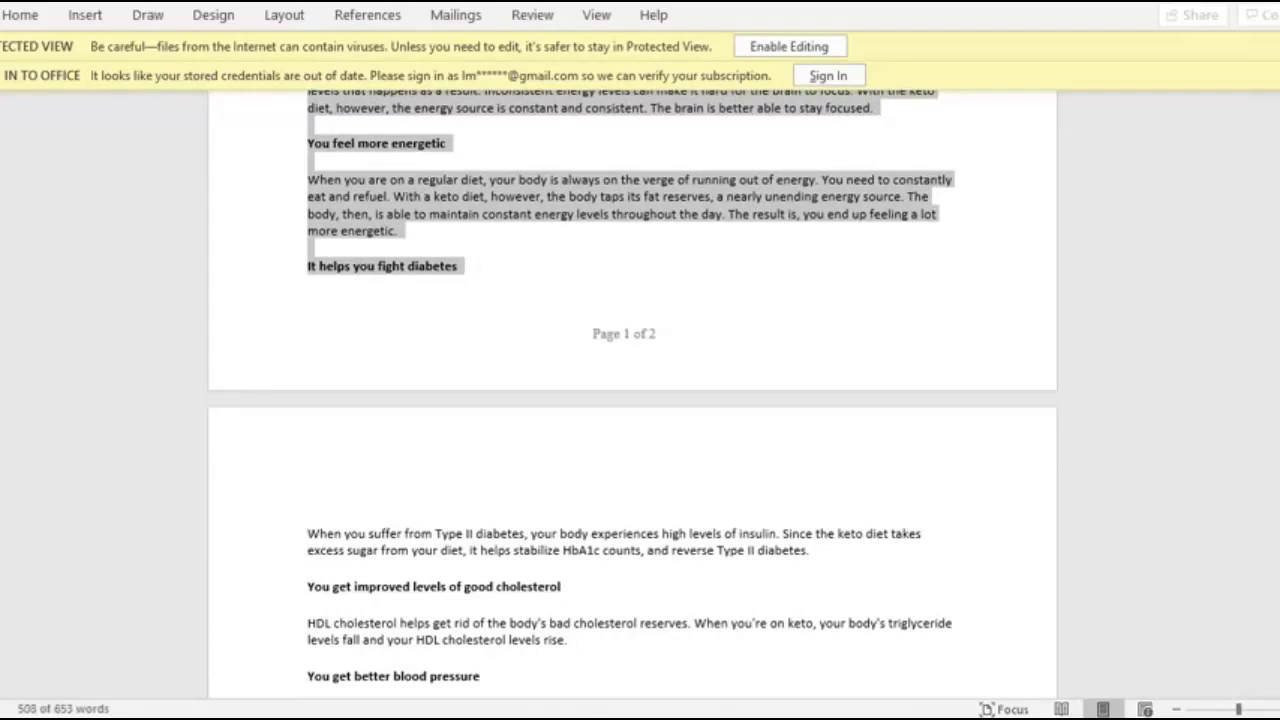
{"action": "right_click", "coordinate": [545, 718]}
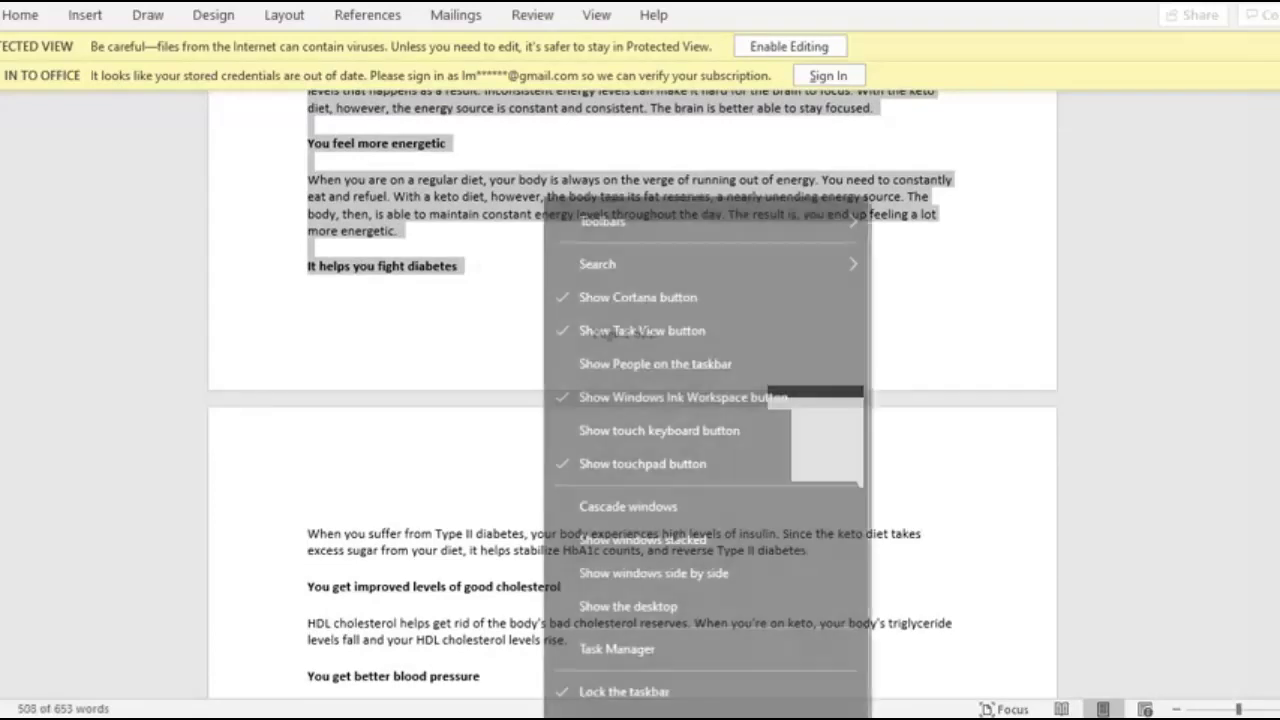
{"action": "left_click", "coordinate": [628, 606]}
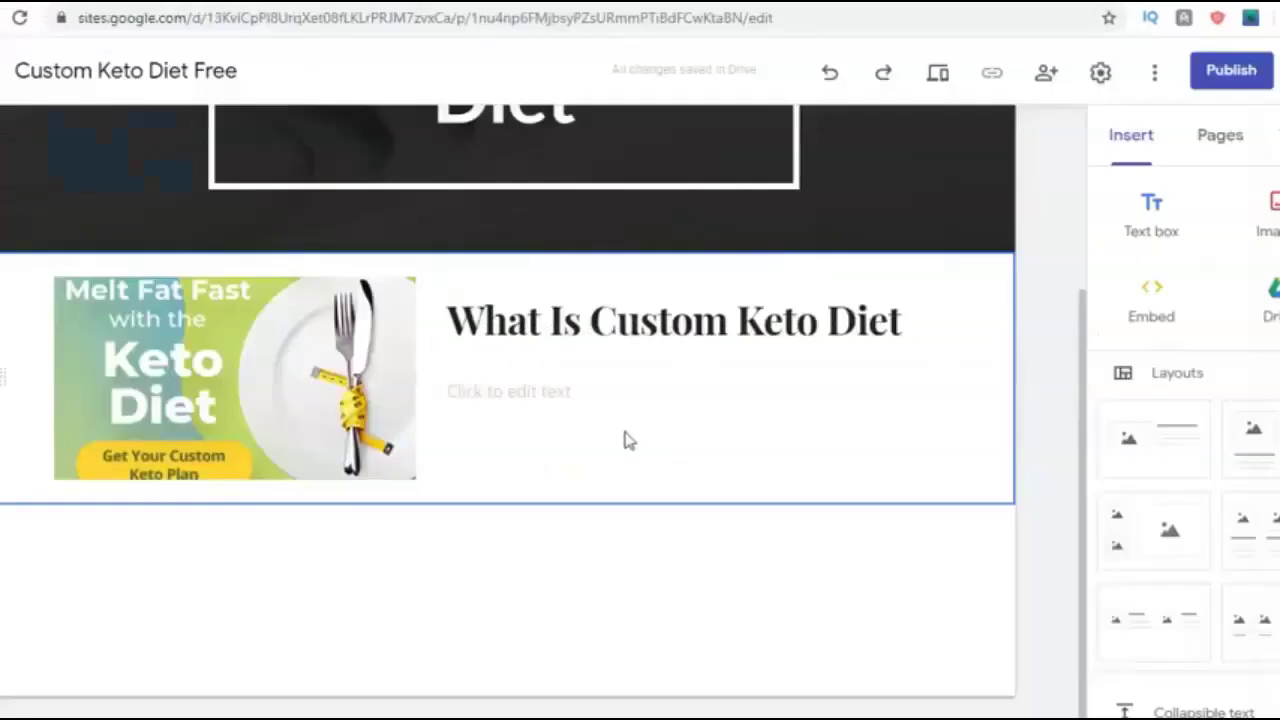
{"action": "left_click", "coordinate": [605, 393]}
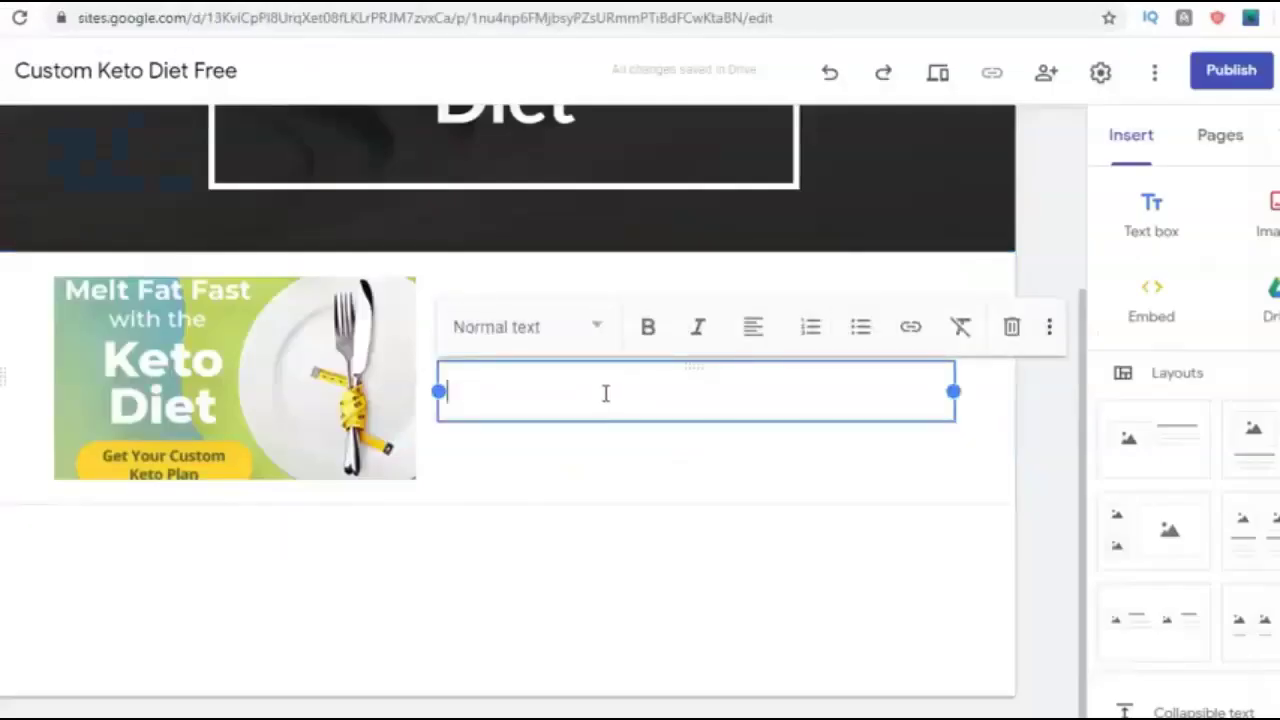
{"action": "key", "text": "ctrl+v"}
- Remove the blank lines around the "You feel more energetic" heading and above "It helps you fight diabetes" in the pasted text
{"action": "scroll", "coordinate": [963, 486], "scroll_direction": "down", "scroll_amount": 3}
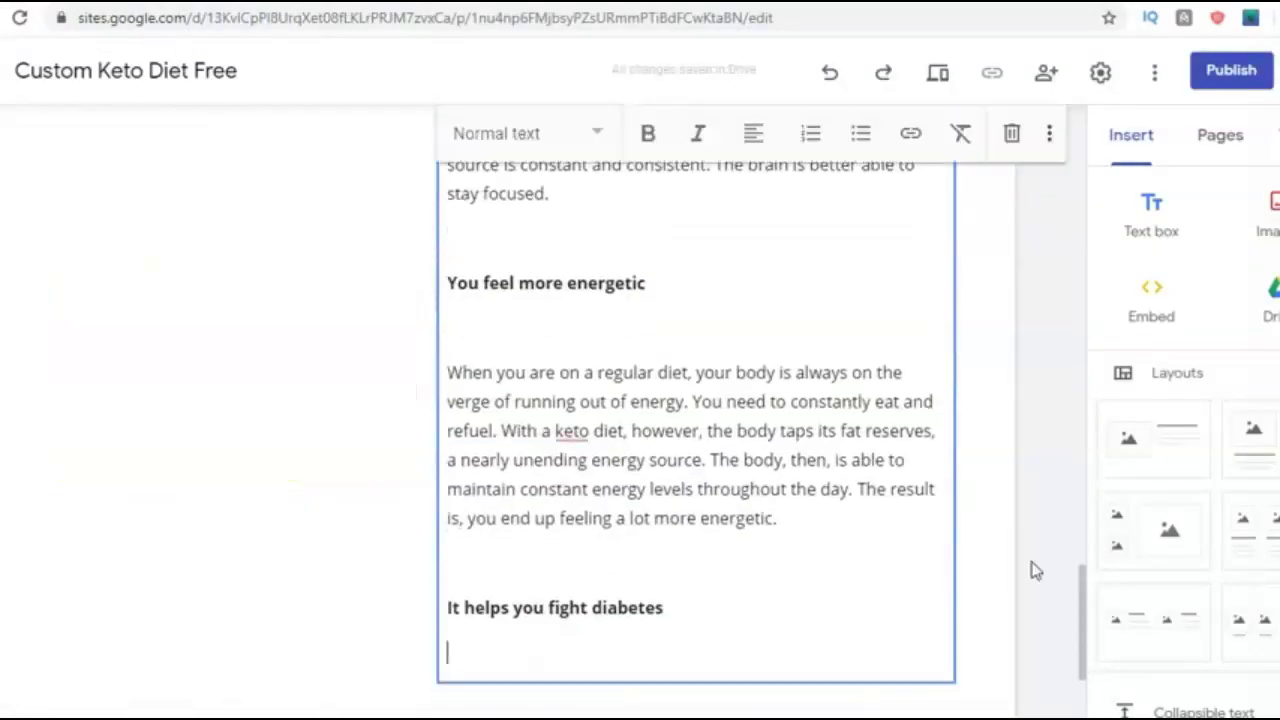
{"action": "left_click", "coordinate": [620, 352]}
{"action": "left_click", "coordinate": [482, 330]}
{"action": "key", "text": "BackSpace"}
{"action": "left_click", "coordinate": [464, 276]}
{"action": "key", "text": "BackSpace"}
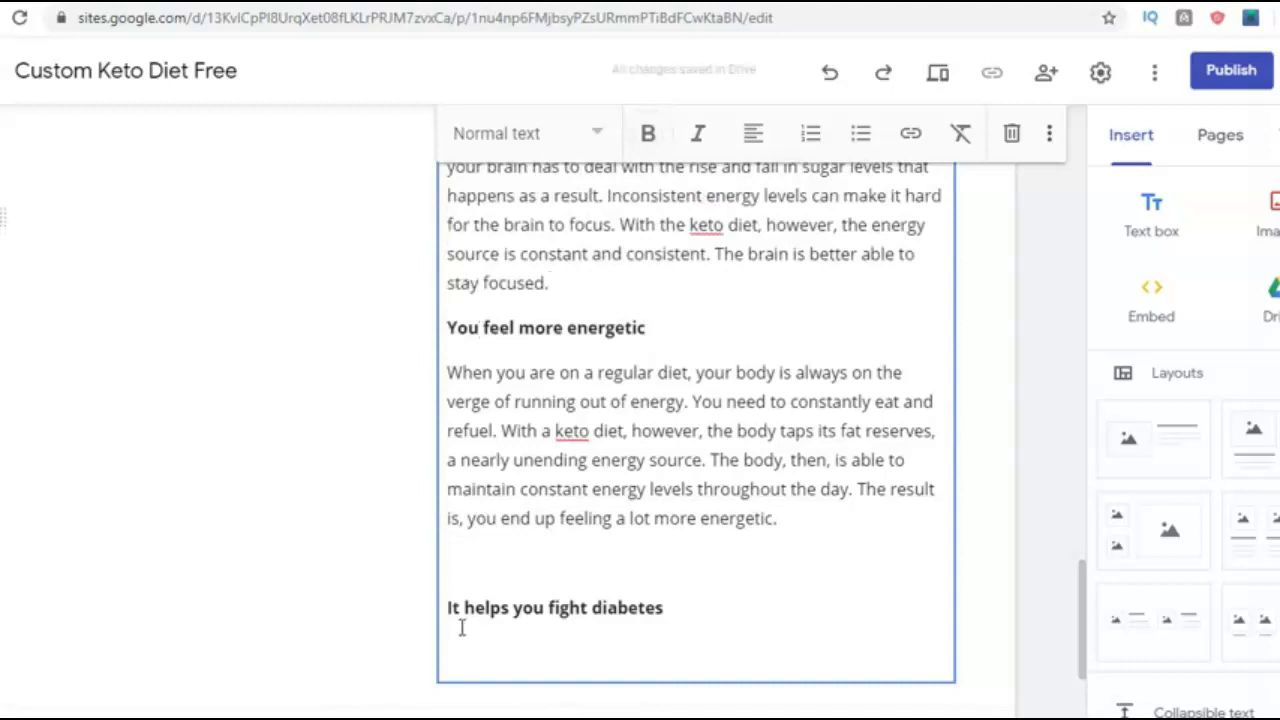
{"action": "left_click", "coordinate": [475, 553]}
{"action": "key", "text": "BackSpace"}
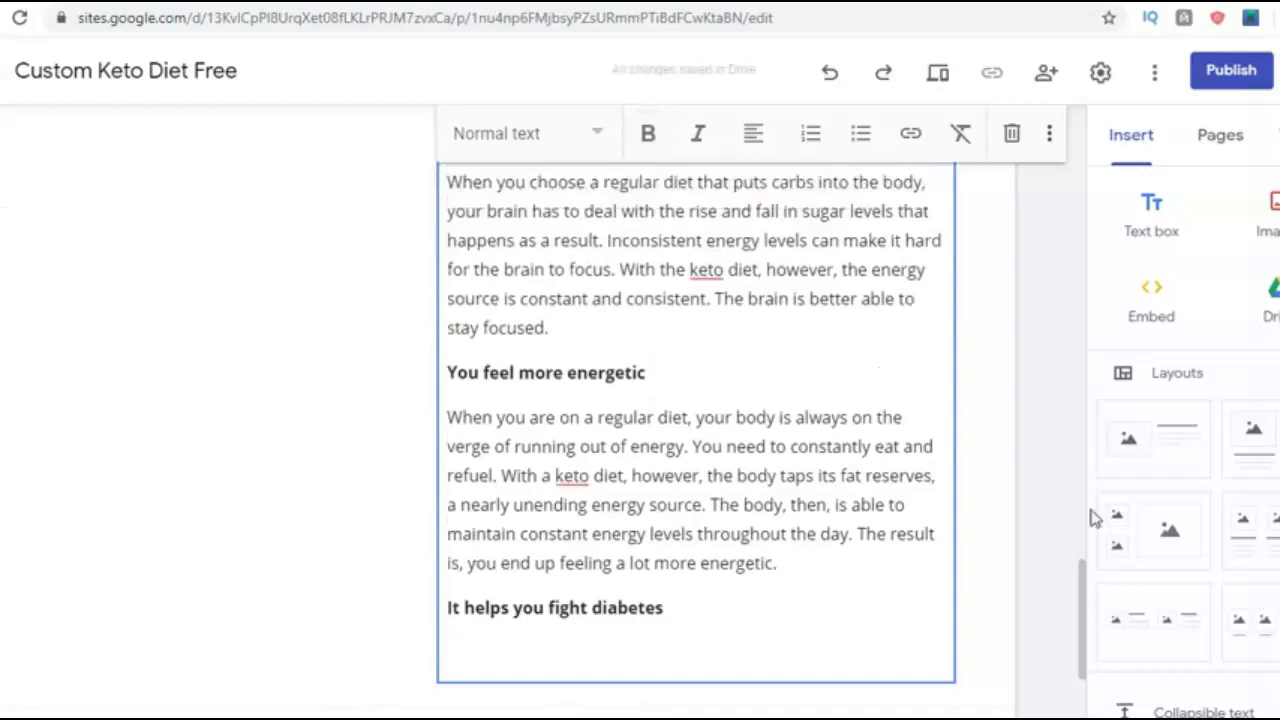
- Remove the blank lines above and below the "Improved ability to focus" and "It takes the edge off your appetite" headings
{"action": "left_click_drag", "start_coordinate": [1090, 575], "coordinate": [1080, 488]}
{"action": "left_click", "coordinate": [477, 606]}
{"action": "left_click", "coordinate": [459, 594]}
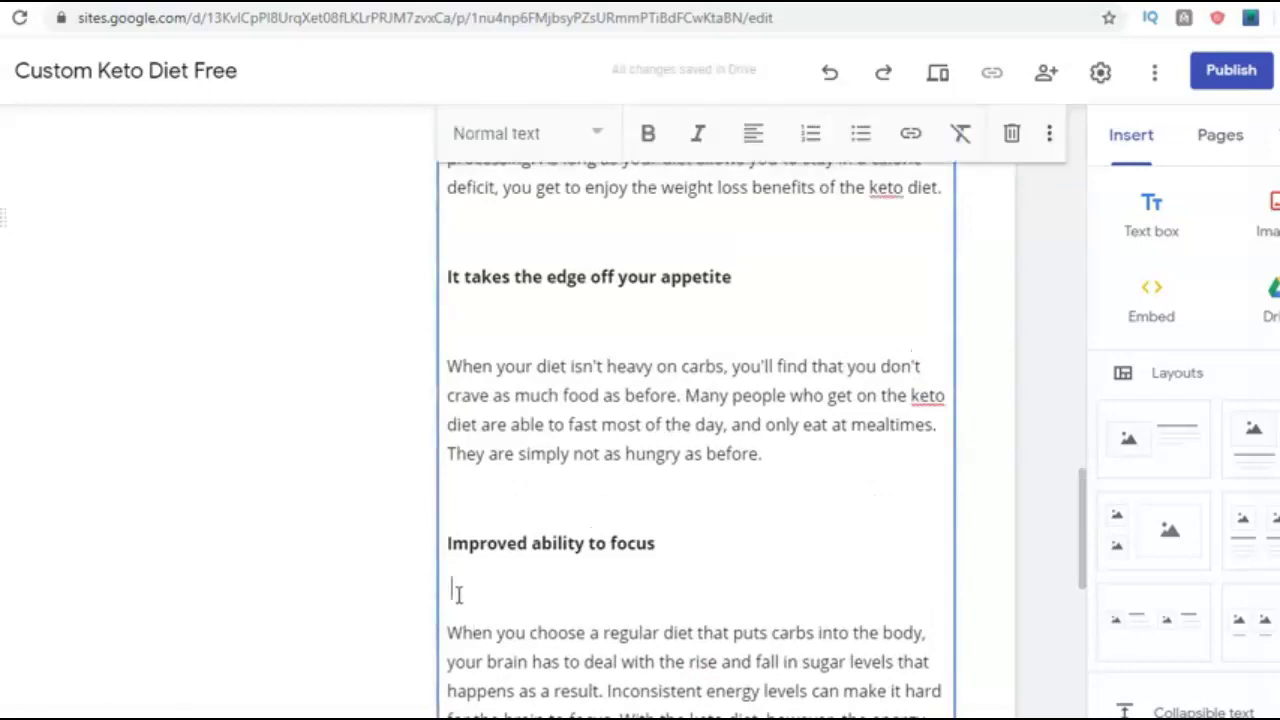
{"action": "key", "text": "BackSpace"}
{"action": "left_click", "coordinate": [466, 511]}
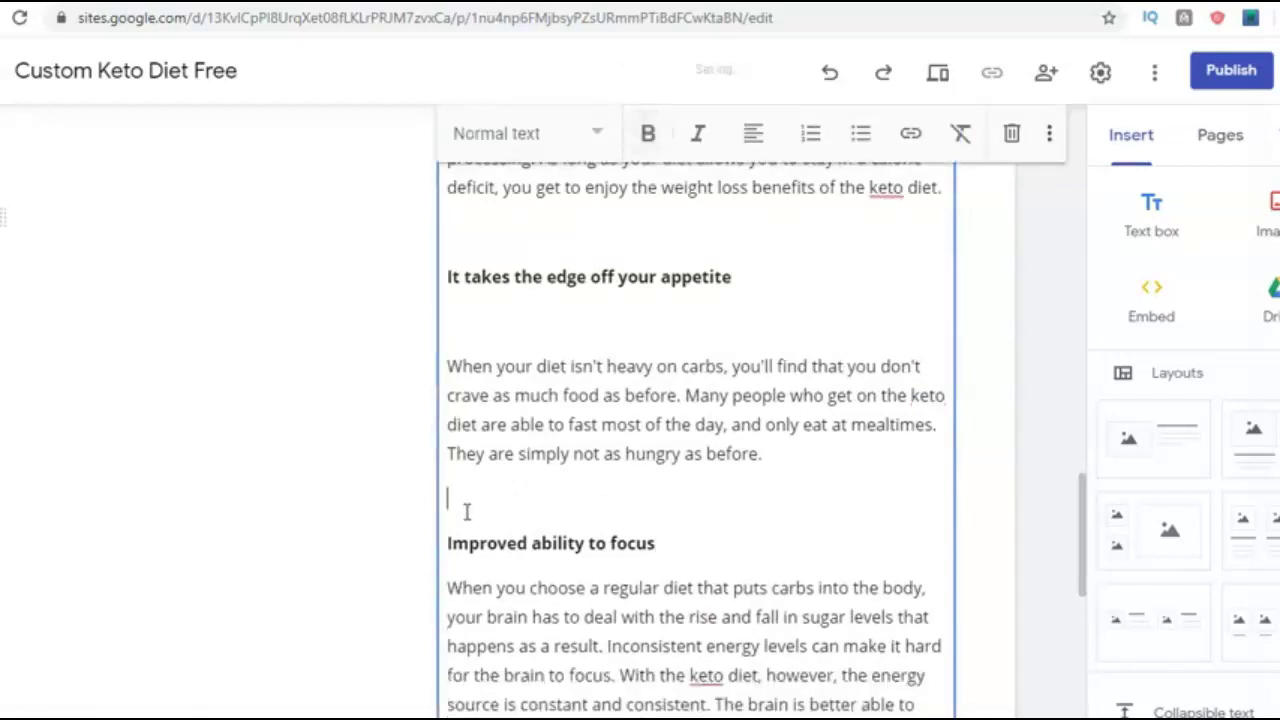
{"action": "key", "text": "BackSpace"}
{"action": "left_click", "coordinate": [462, 324]}
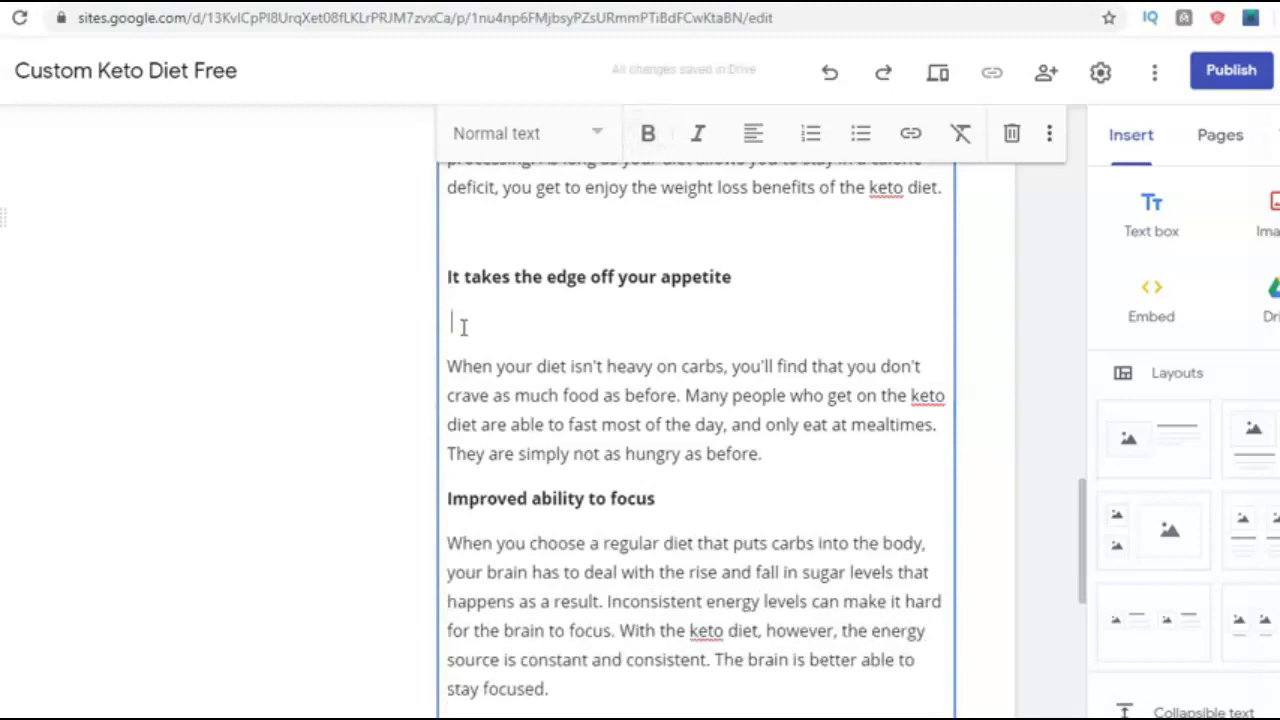
{"action": "key", "text": "BackSpace"}
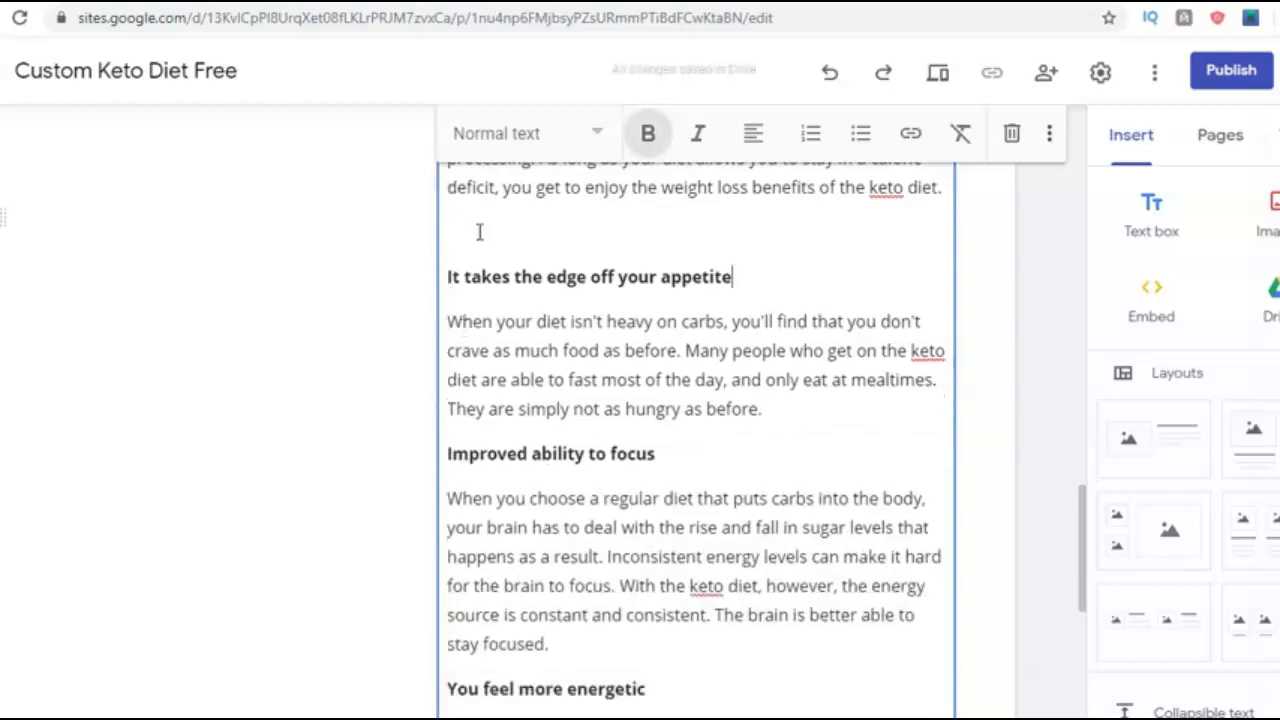
{"action": "left_click", "coordinate": [479, 232]}
{"action": "key", "text": "BackSpace"}
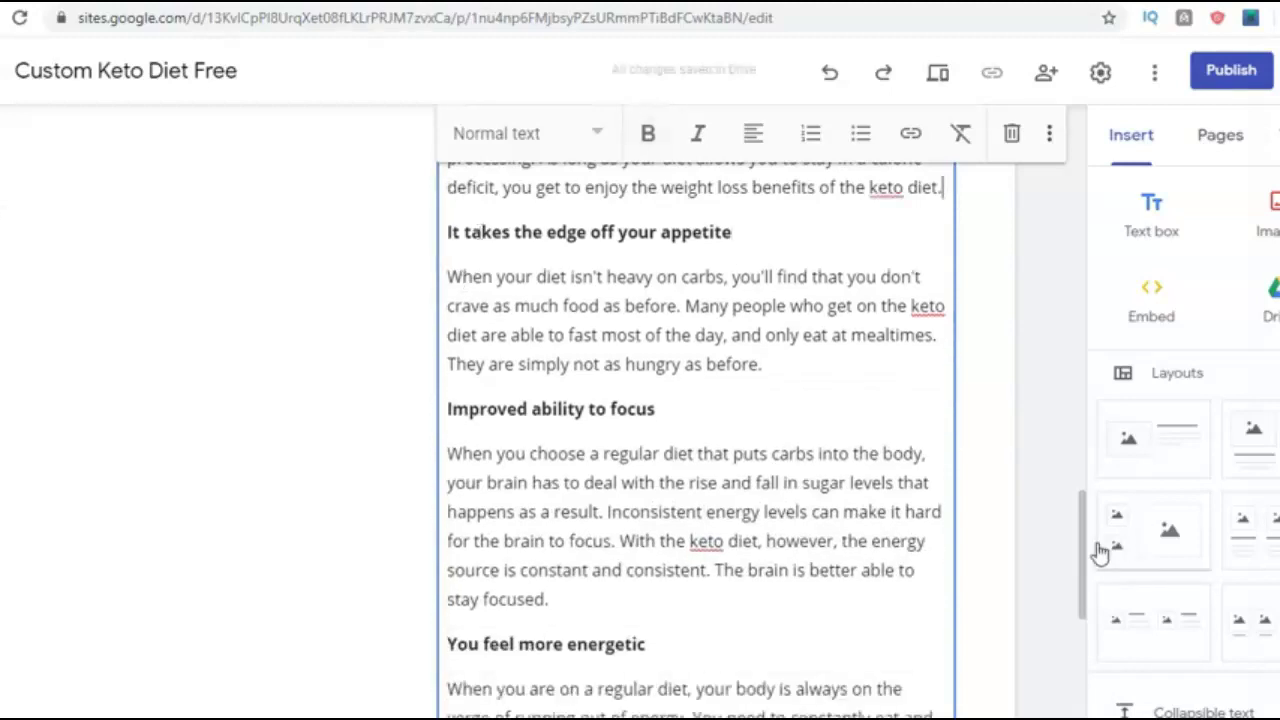
{"action": "left_click_drag", "start_coordinate": [1088, 550], "coordinate": [1053, 231]}
{"action": "left_click", "coordinate": [1053, 231]}
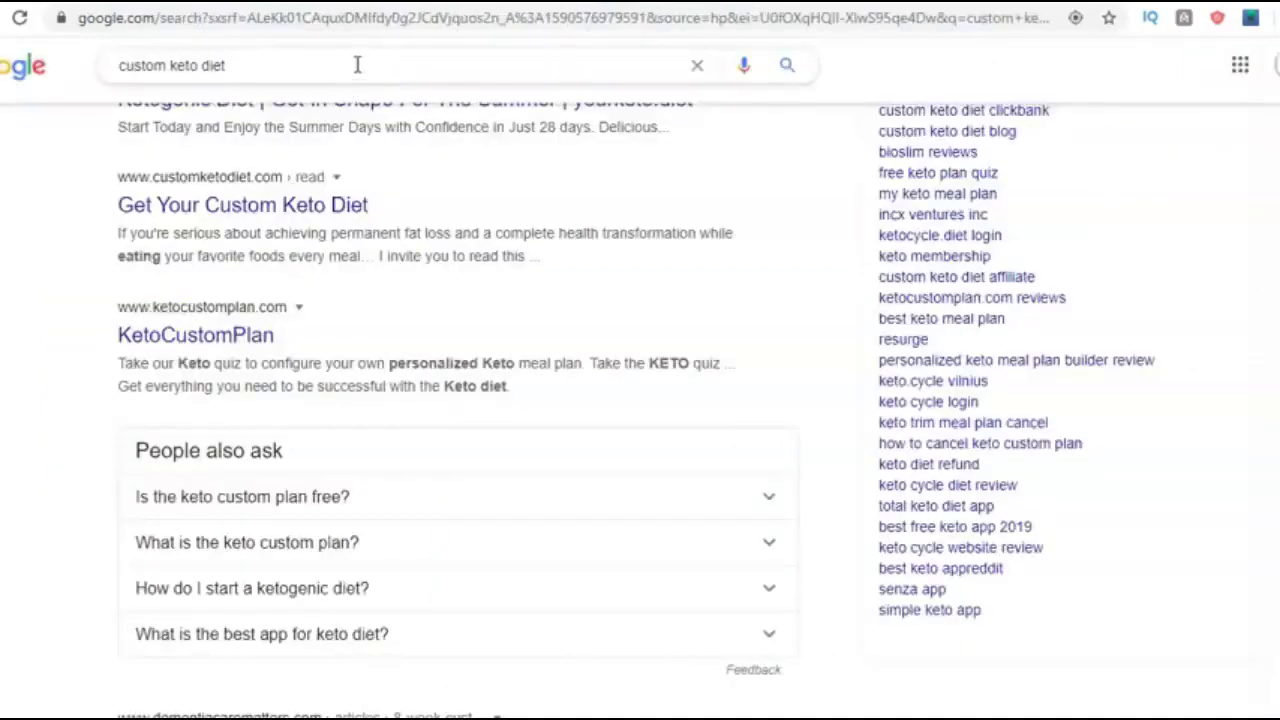
- Find Pixabay through a Google search for "pixabay", open the site and browse its home page images
{"action": "left_click", "coordinate": [372, 17]}
{"action": "type", "text": "p"}
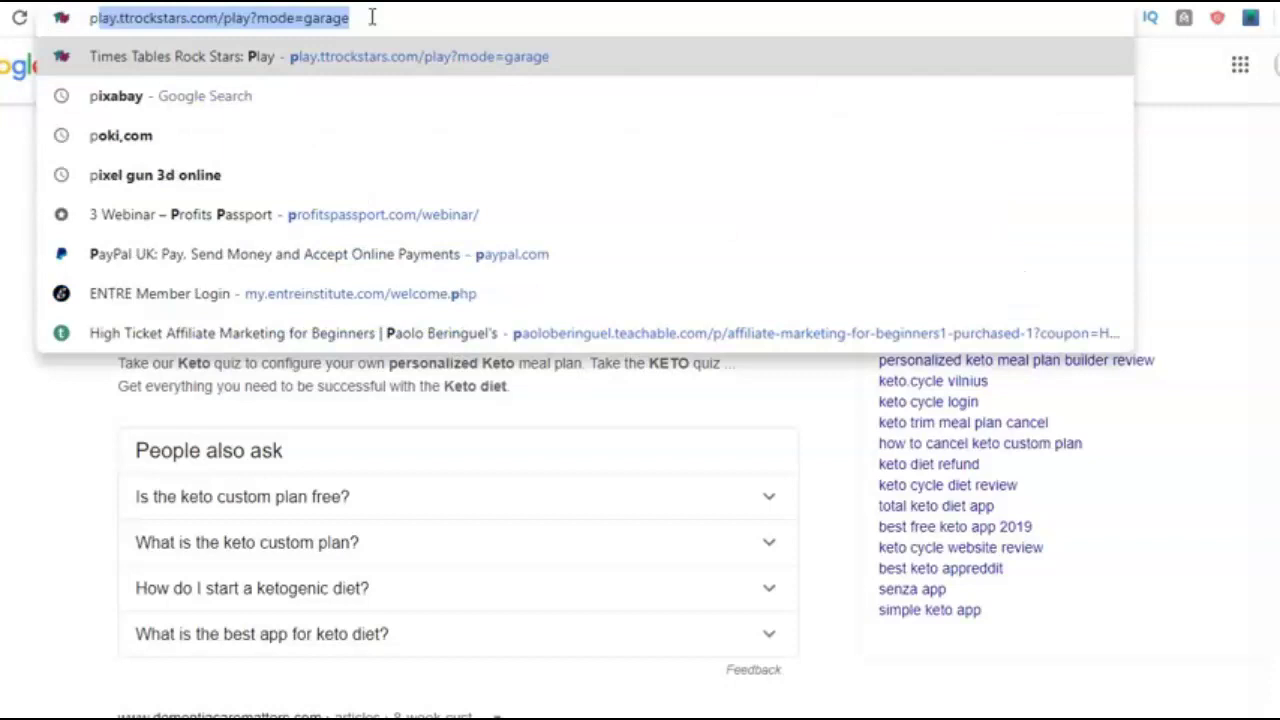
{"action": "type", "text": "i"}
{"action": "key", "text": "Return"}
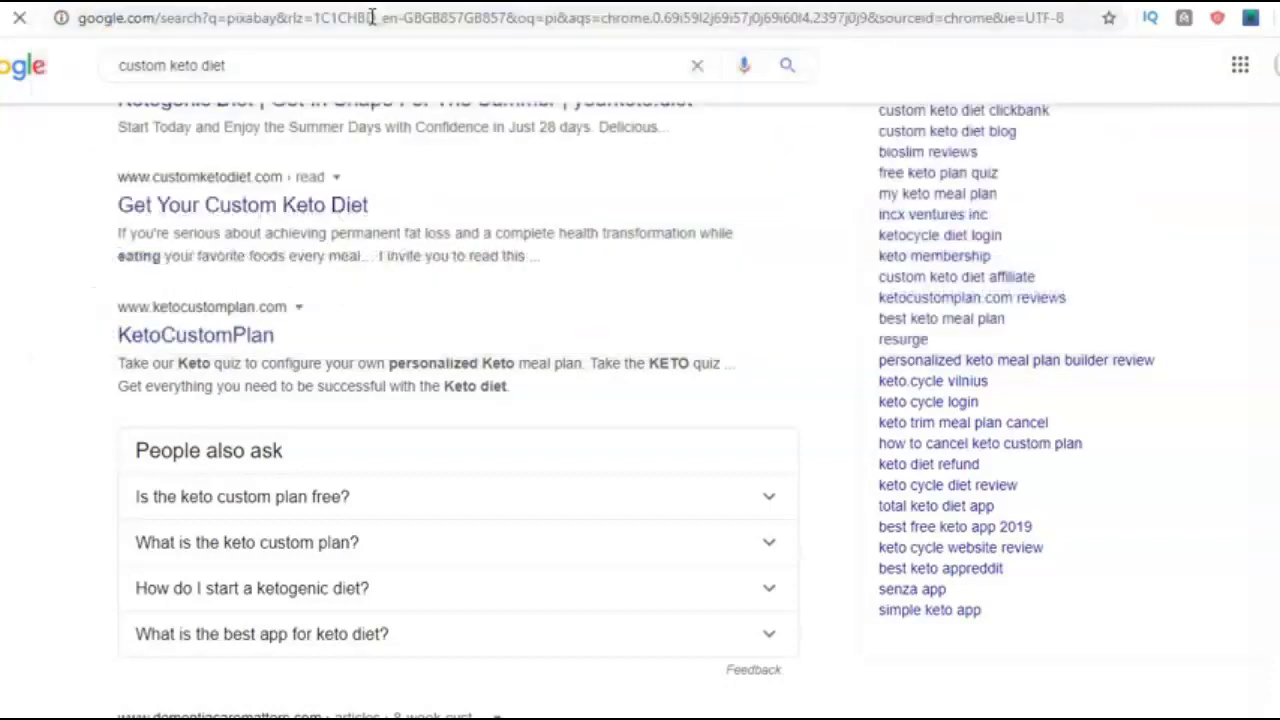
{"action": "left_click", "coordinate": [400, 262]}
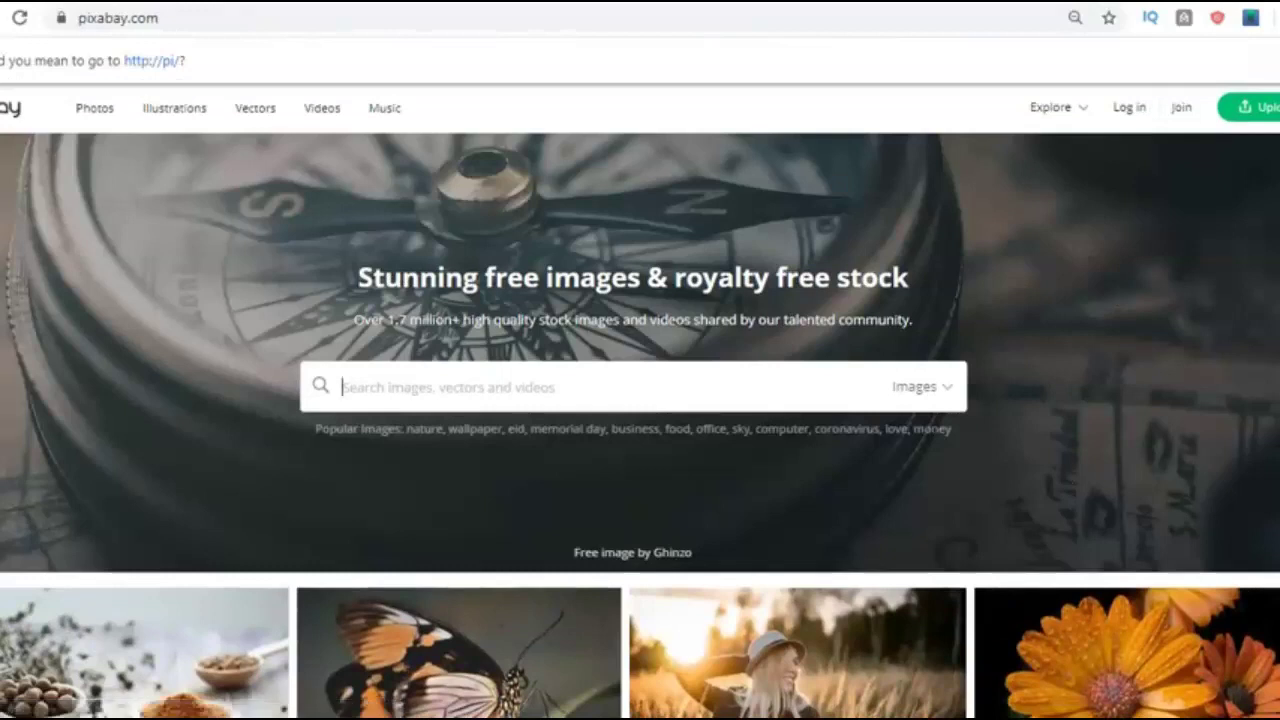
{"action": "scroll", "coordinate": [640, 400], "scroll_direction": "down", "scroll_amount": 15}
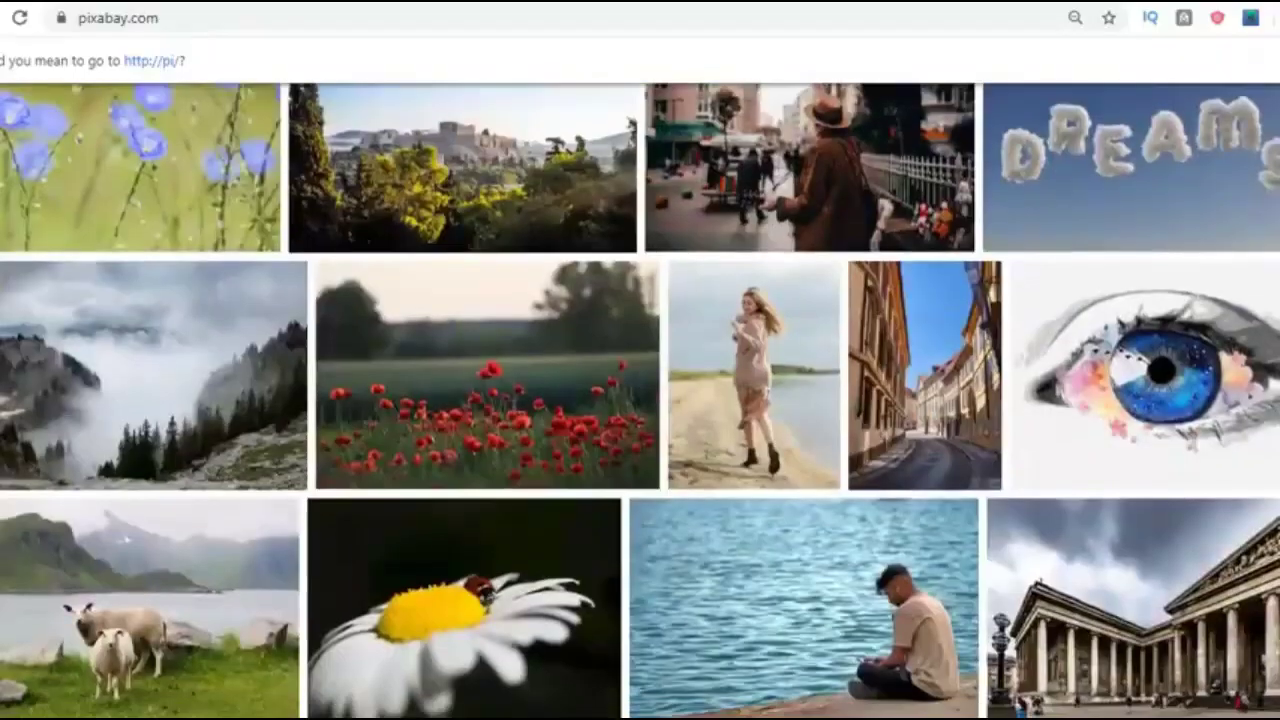
{"action": "scroll", "coordinate": [640, 400], "scroll_direction": "down", "scroll_amount": 3}
{"action": "scroll", "coordinate": [640, 400], "scroll_direction": "up", "scroll_amount": 3}
{"action": "scroll", "coordinate": [640, 400], "scroll_direction": "down", "scroll_amount": 5}
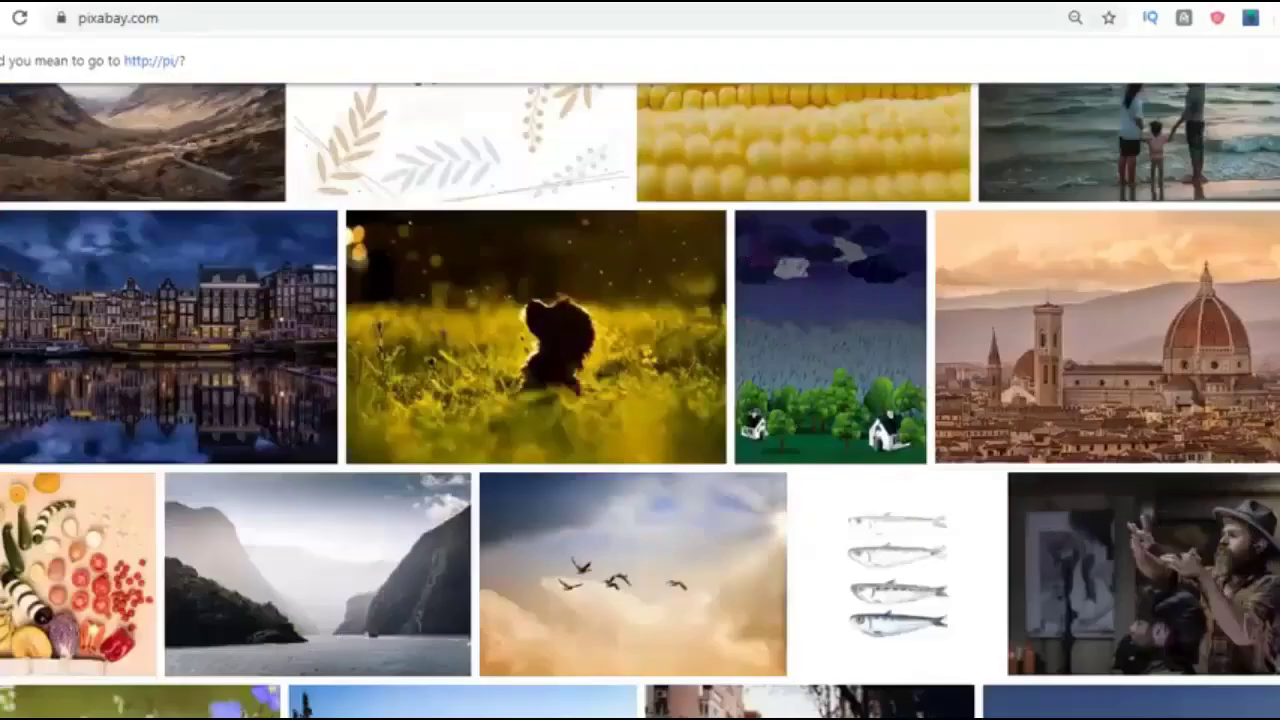
{"action": "scroll", "coordinate": [1260, 206], "scroll_direction": "up", "scroll_amount": 10}
- Search Pixabay's images for "diet" and browse the results
{"action": "left_click", "coordinate": [380, 387]}
{"action": "type", "text": "weight"}
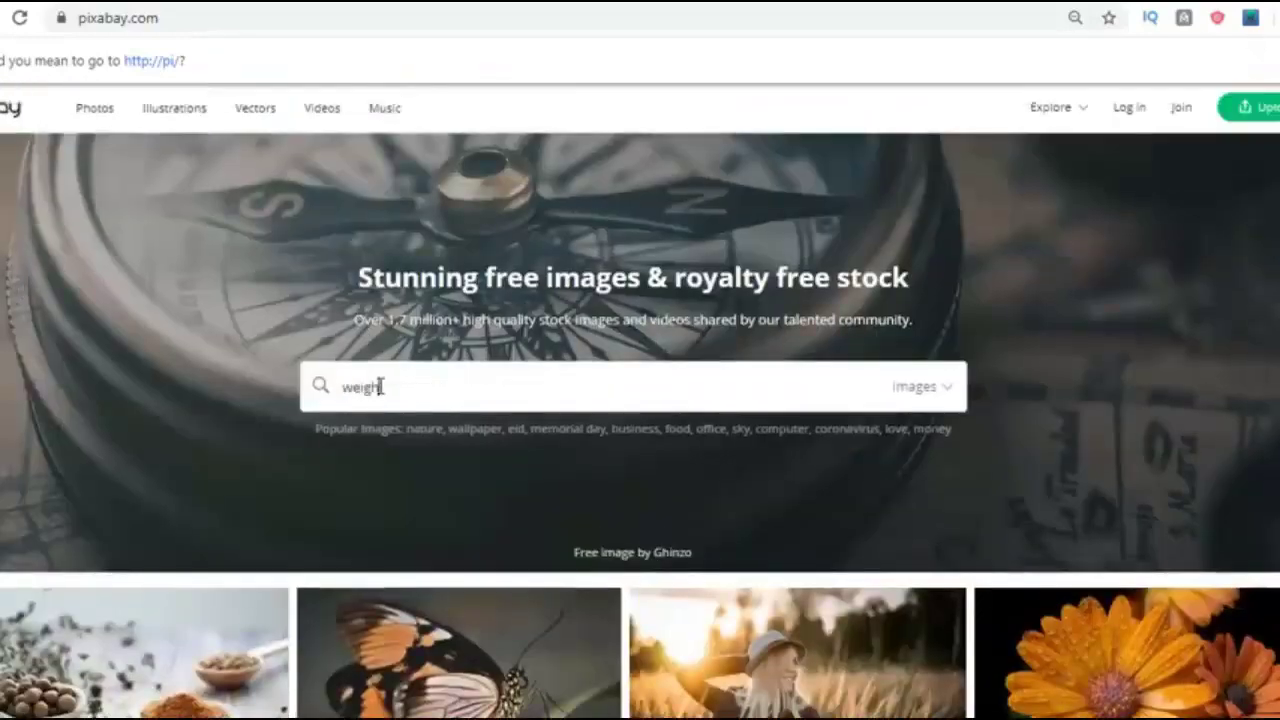
{"action": "key", "text": "BackSpace"}
{"action": "key", "text": "BackSpace"}
{"action": "key", "text": "BackSpace"}
{"action": "key", "text": "BackSpace"}
{"action": "key", "text": "BackSpace"}
{"action": "key", "text": "BackSpace"}
{"action": "type", "text": "diet"}
{"action": "key", "text": "Return"}
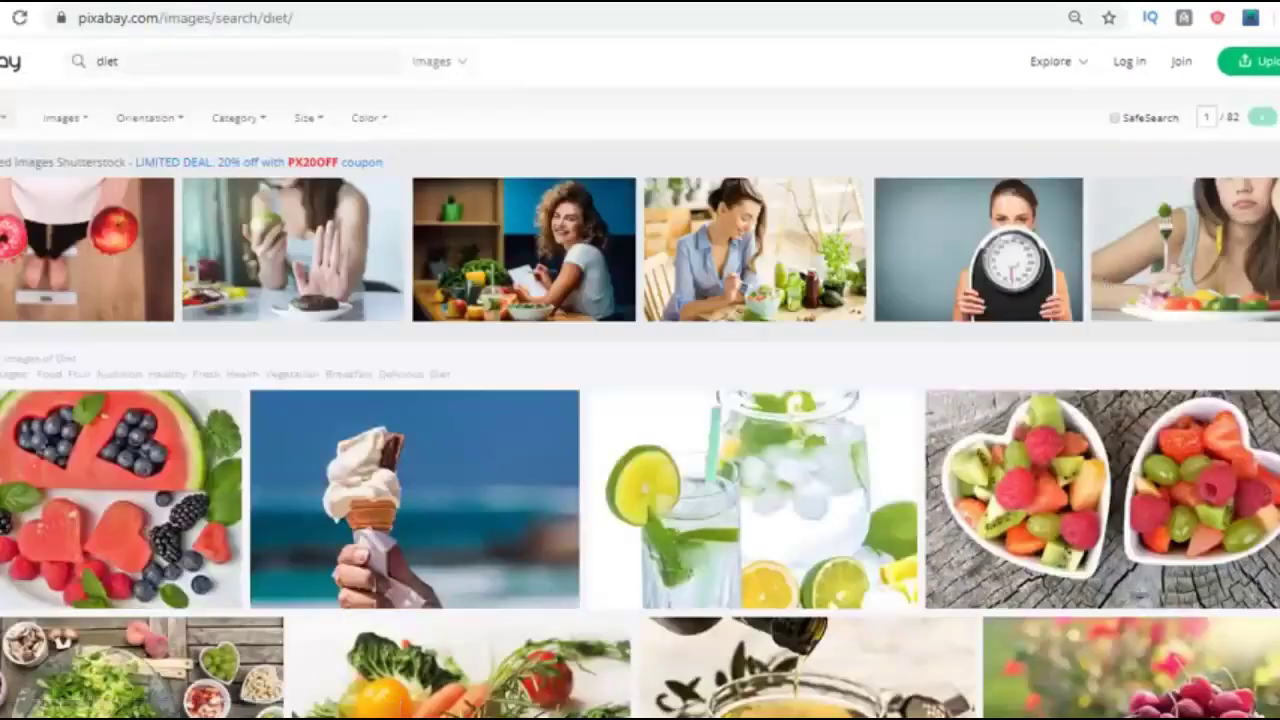
{"action": "scroll", "coordinate": [640, 377], "scroll_direction": "down", "scroll_amount": 10}
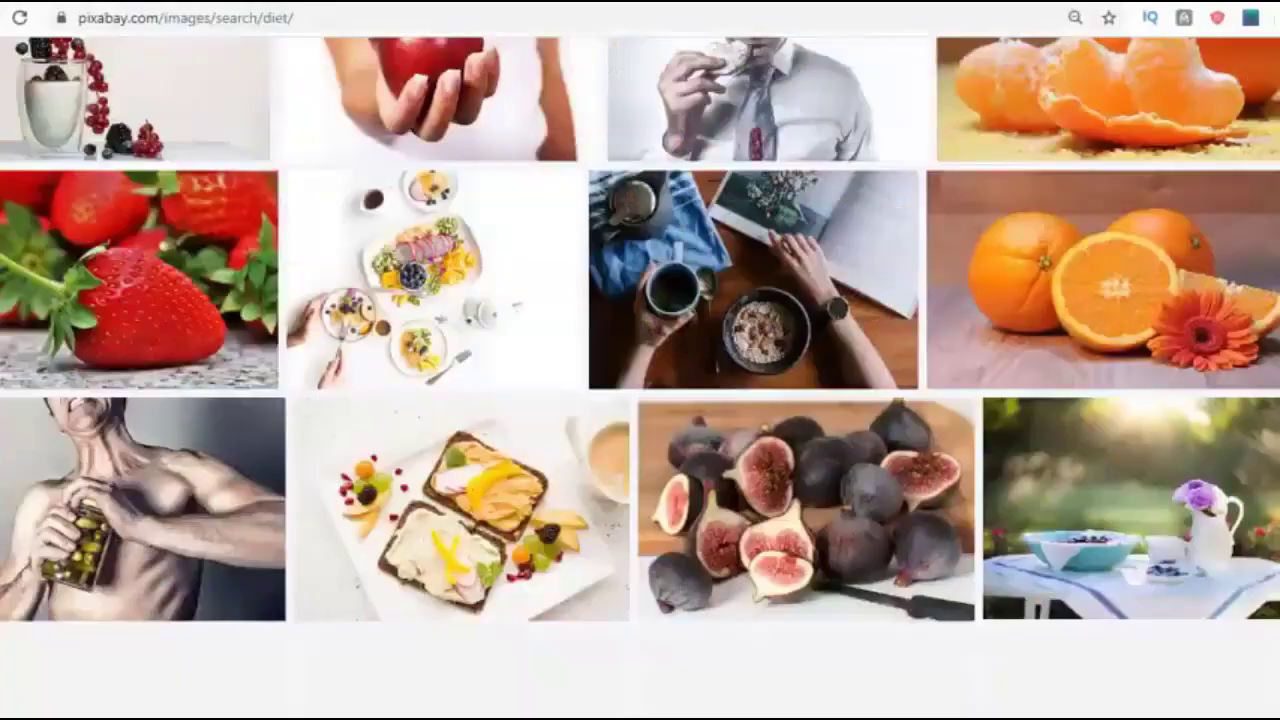
{"action": "scroll", "coordinate": [640, 377], "scroll_direction": "up", "scroll_amount": 15}
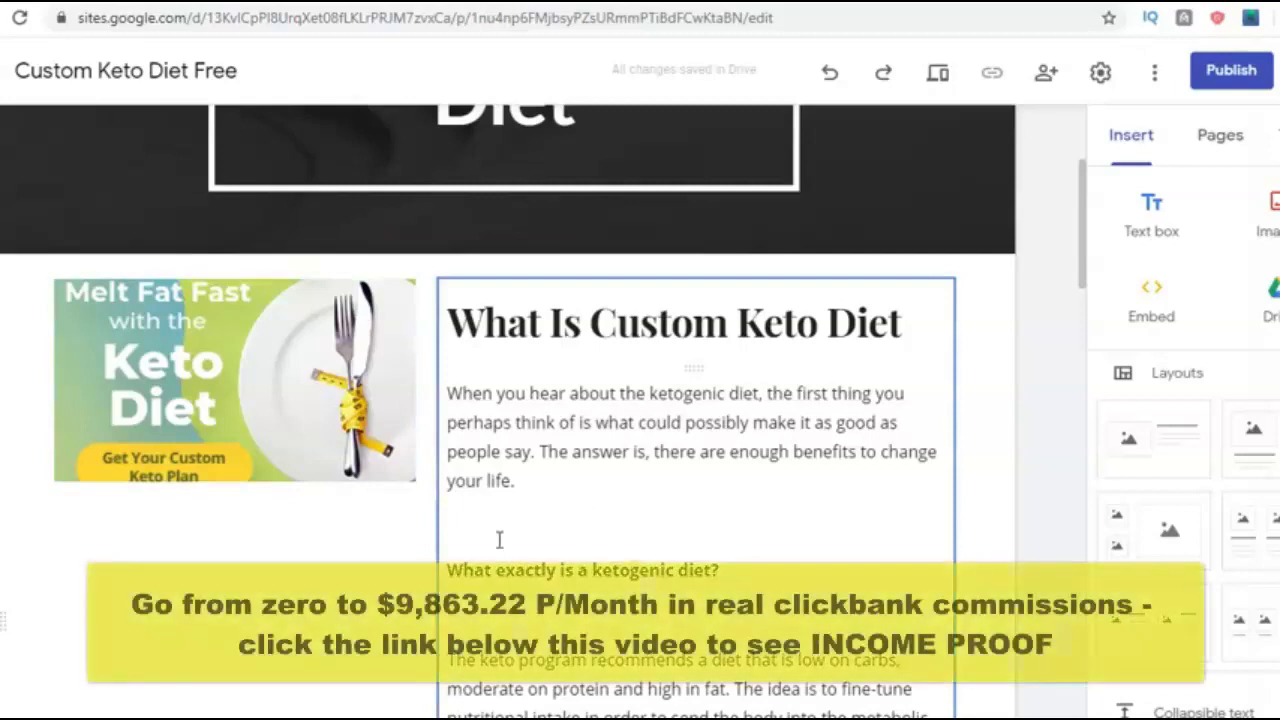
- Remove the blank lines around the "What exactly is a ketogenic diet?" heading and after its first paragraph on the Google Sites page
{"action": "left_click", "coordinate": [490, 534]}
{"action": "key", "text": "Delete"}
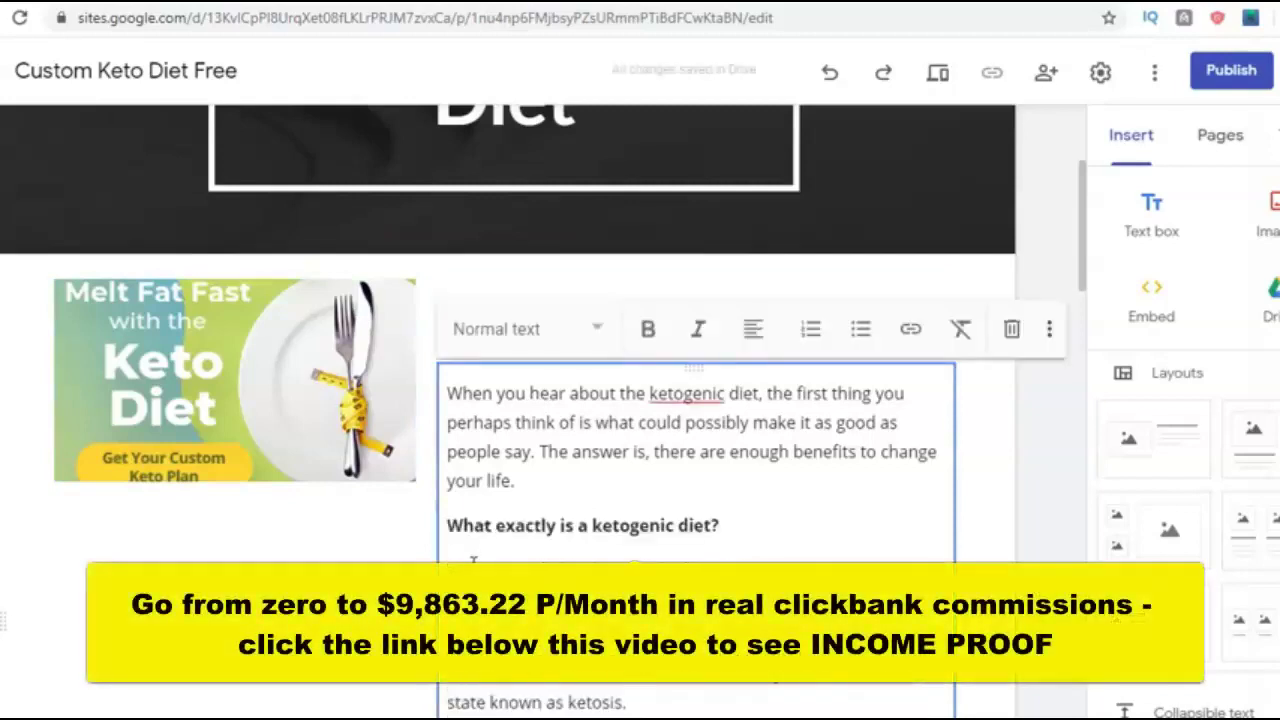
{"action": "key", "text": "BackSpace"}
{"action": "left_click_drag", "start_coordinate": [1094, 238], "coordinate": [340, 398]}
{"action": "left_click", "coordinate": [480, 343]}
{"action": "key", "text": "BackSpace"}
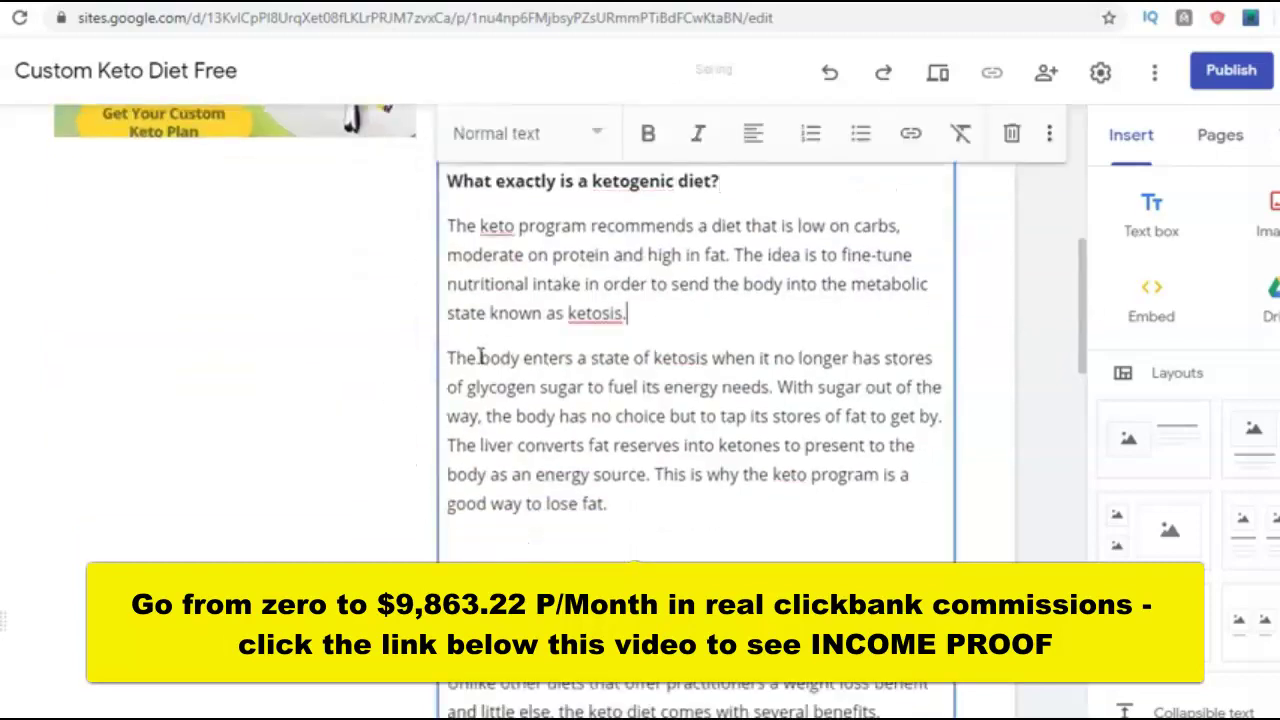
- Remove the blank lines above and below the "7 benefits of the keto diet" heading
{"action": "left_click", "coordinate": [477, 549]}
{"action": "key", "text": "BackSpace"}
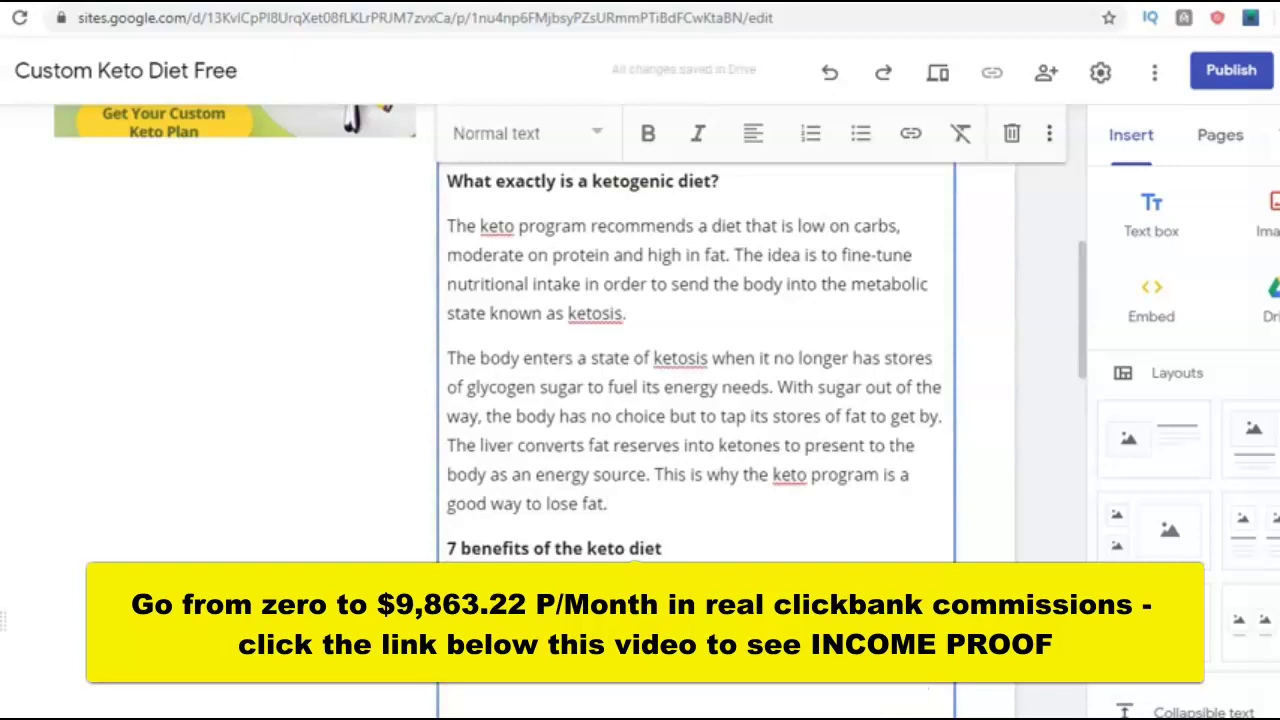
{"action": "key", "text": "Down"}
{"action": "key", "text": "Down"}
{"action": "key", "text": "BackSpace"}
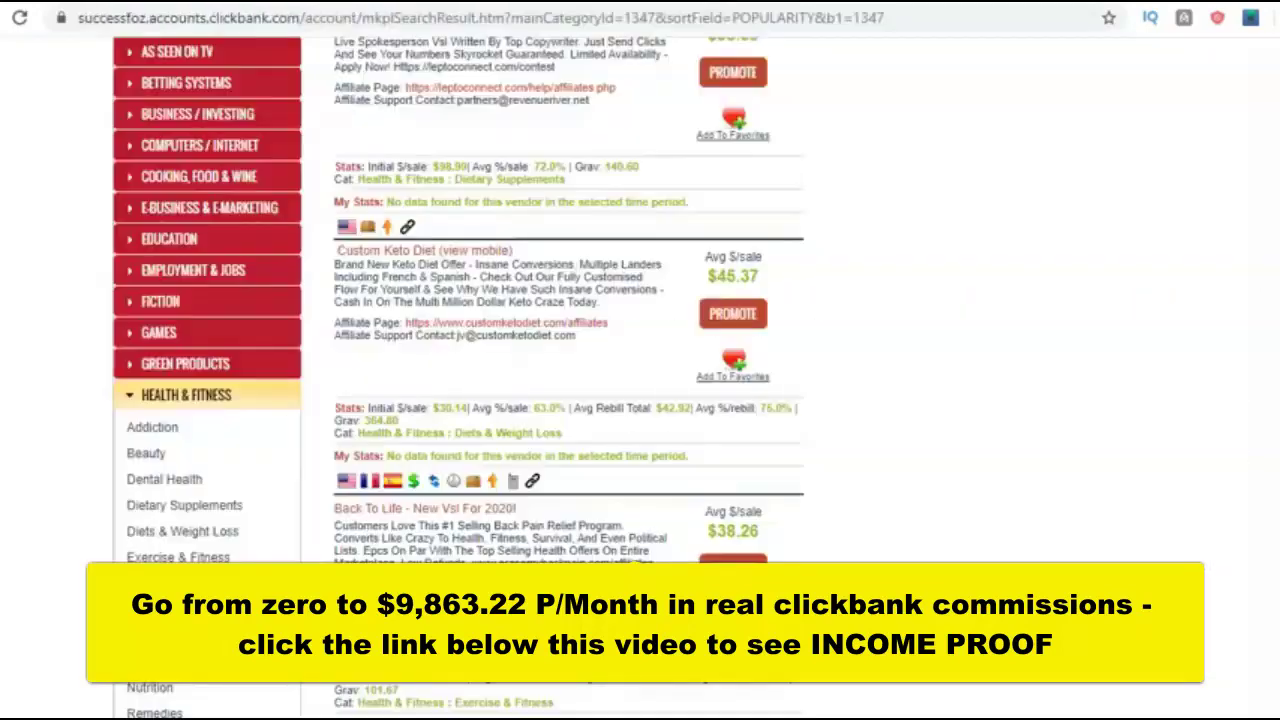
- Switch to ClickBank, generate a HopLink for Custom Keto Diet with the tracking ID mysite, copy it and close the generator
{"action": "left_click", "coordinate": [750, 320]}
{"action": "left_click", "coordinate": [233, 198]}
{"action": "type", "text": "my"}
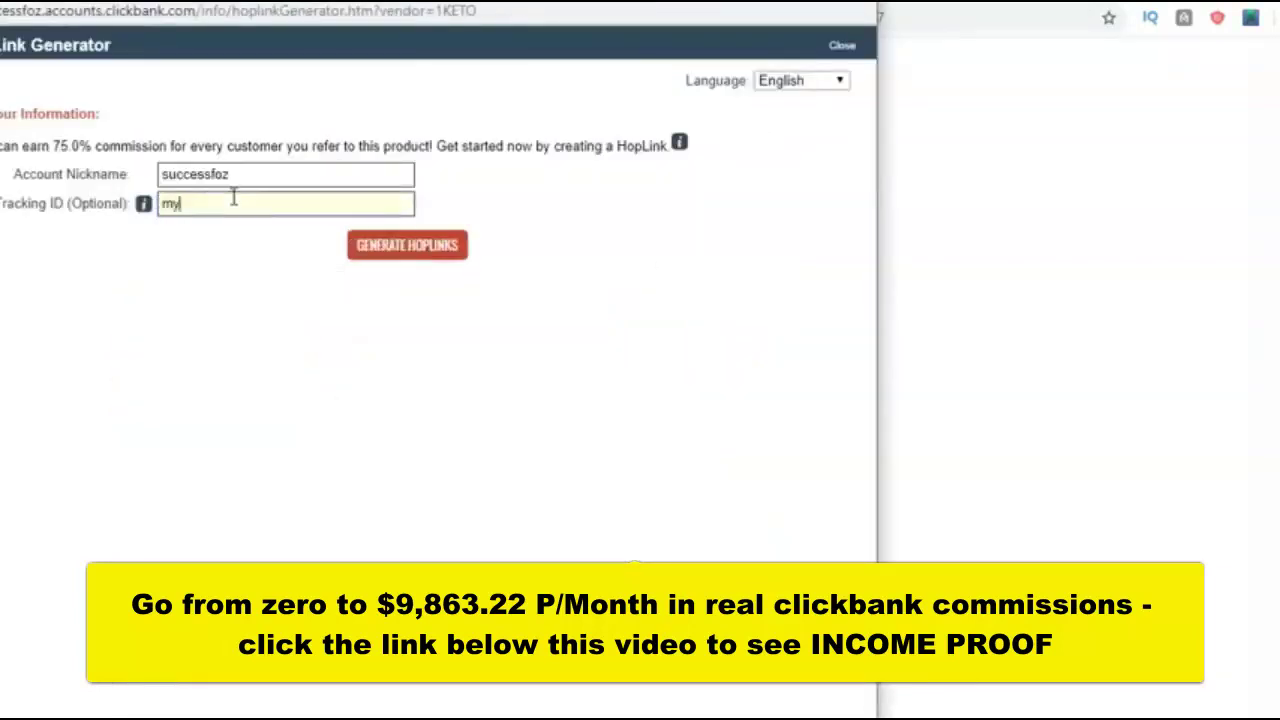
{"action": "type", "text": "site"}
{"action": "key", "text": "ctrl+a"}
{"action": "left_click", "coordinate": [409, 258]}
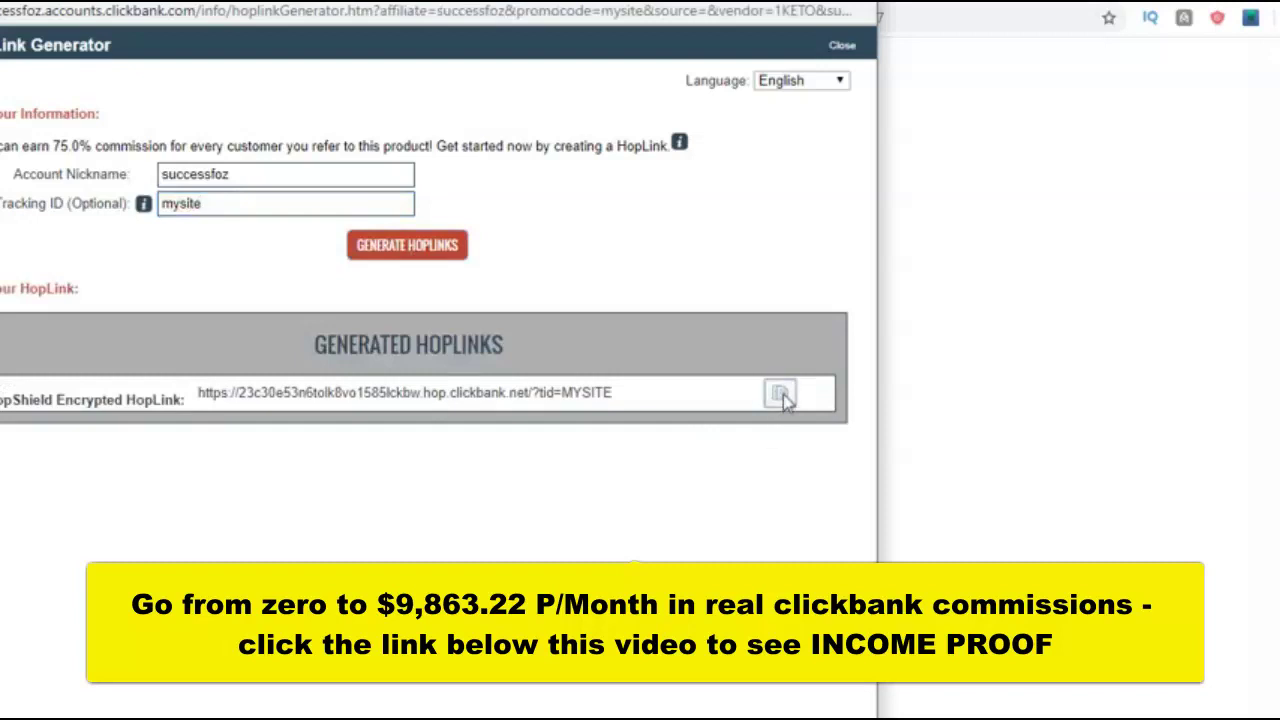
{"action": "left_click", "coordinate": [779, 393]}
{"action": "key", "text": "ctrl+w"}
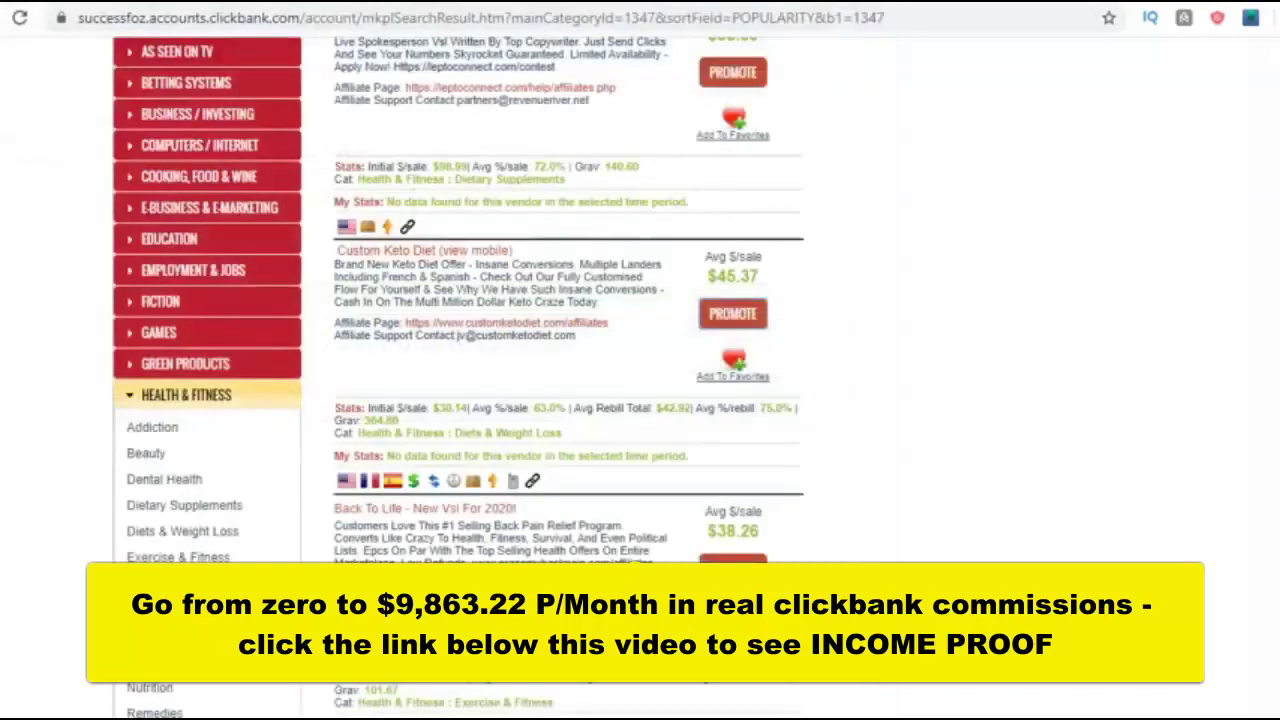
- Switch to the Google Sites page and link "keto program" in the first ketogenic diet paragraph to the copied HopLink
{"action": "key", "text": "ctrl+Tab"}
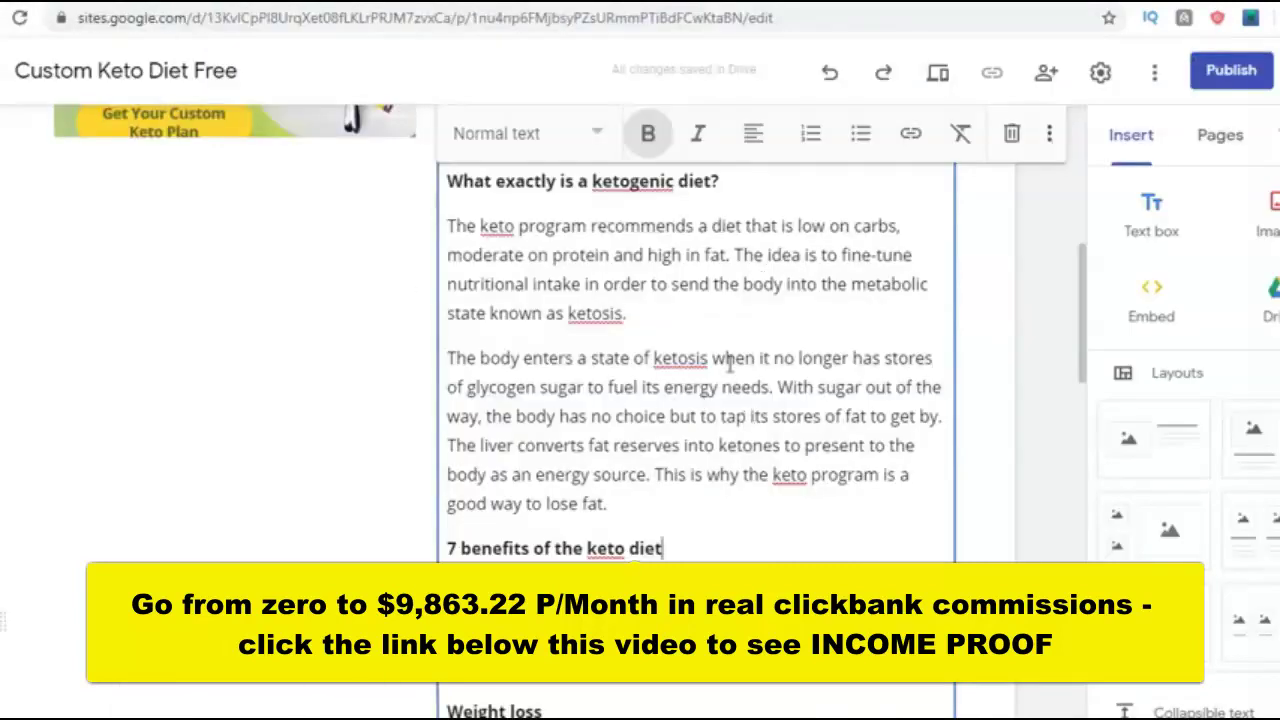
{"action": "left_click_drag", "start_coordinate": [588, 226], "coordinate": [479, 226]}
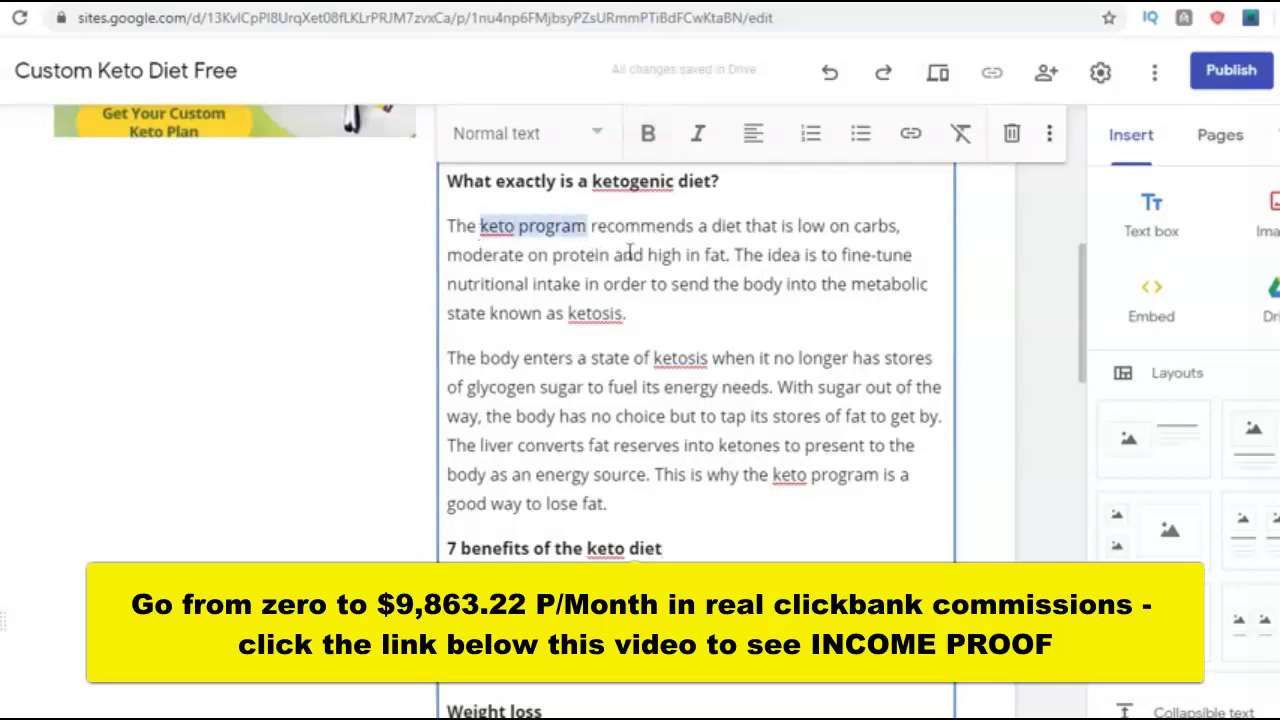
{"action": "left_click", "coordinate": [912, 134]}
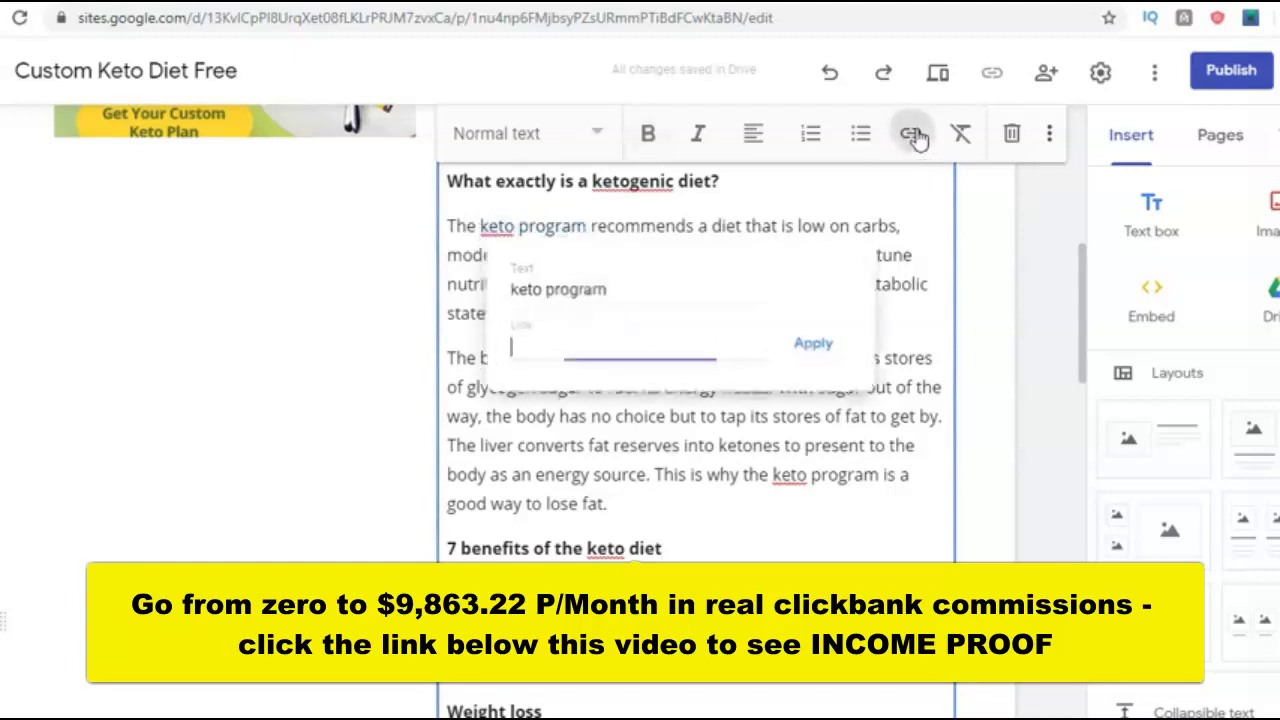
{"action": "key", "text": "ctrl+v"}
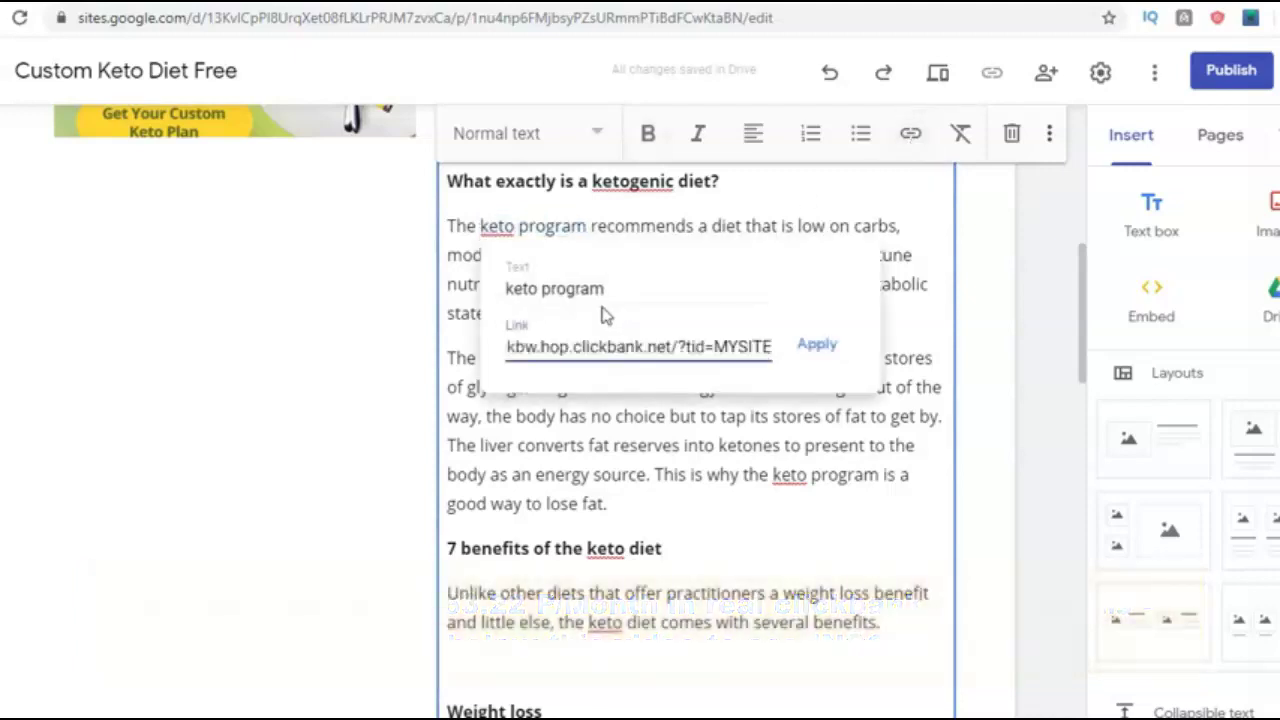
{"action": "left_click", "coordinate": [816, 346]}
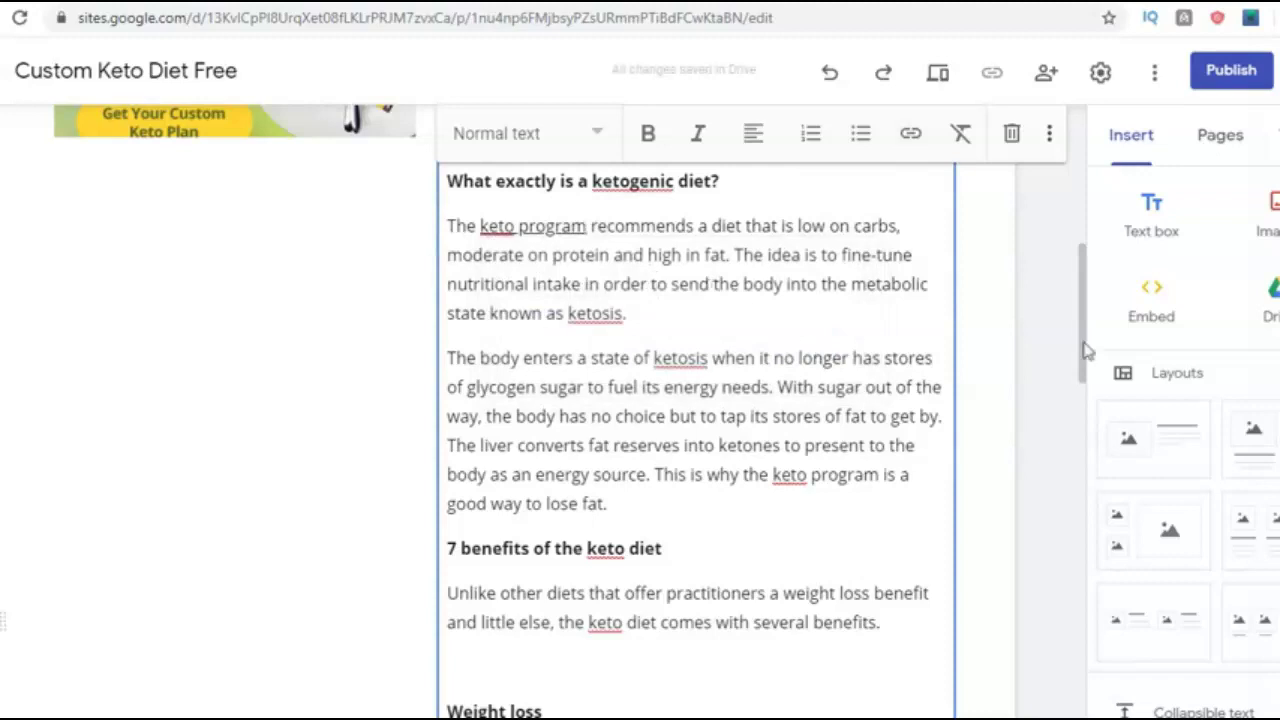
- Remove the blank lines above and below the "Weight loss" heading and after that section's first paragraph
{"action": "left_click_drag", "start_coordinate": [1085, 332], "coordinate": [1123, 437]}
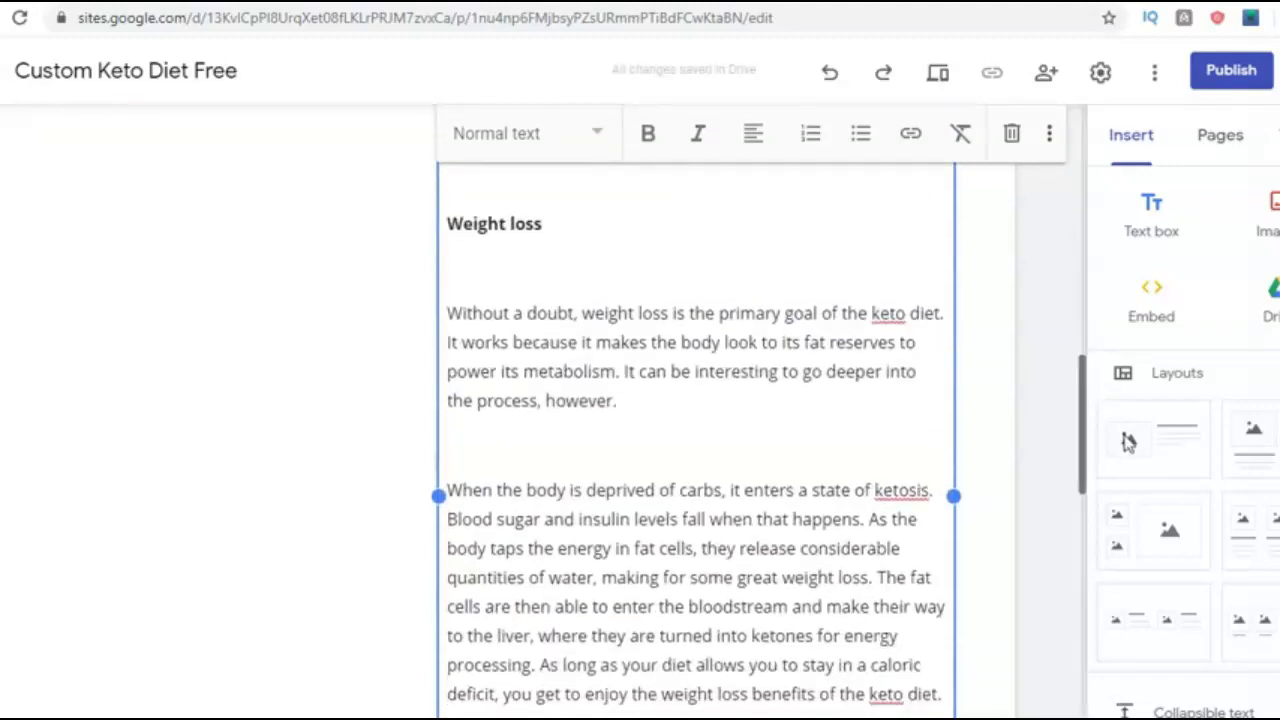
{"action": "left_click", "coordinate": [483, 277]}
{"action": "key", "text": "BackSpace"}
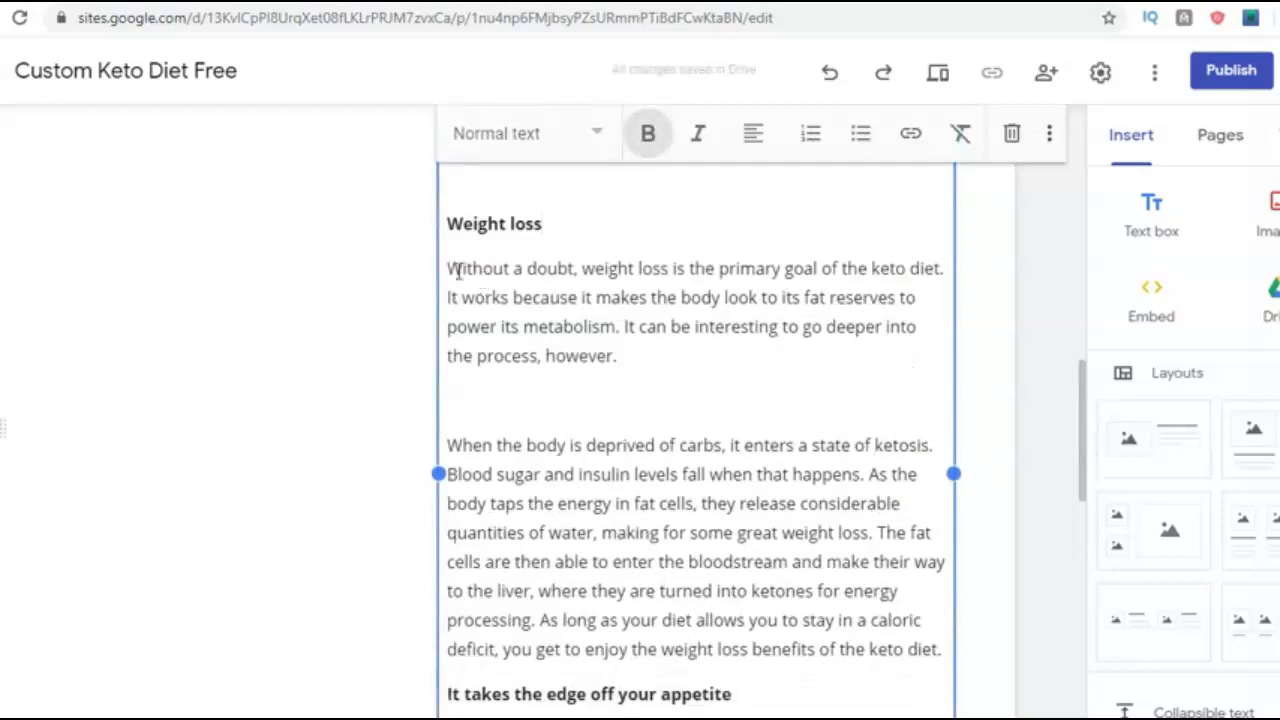
{"action": "left_click", "coordinate": [466, 183]}
{"action": "key", "text": "Delete"}
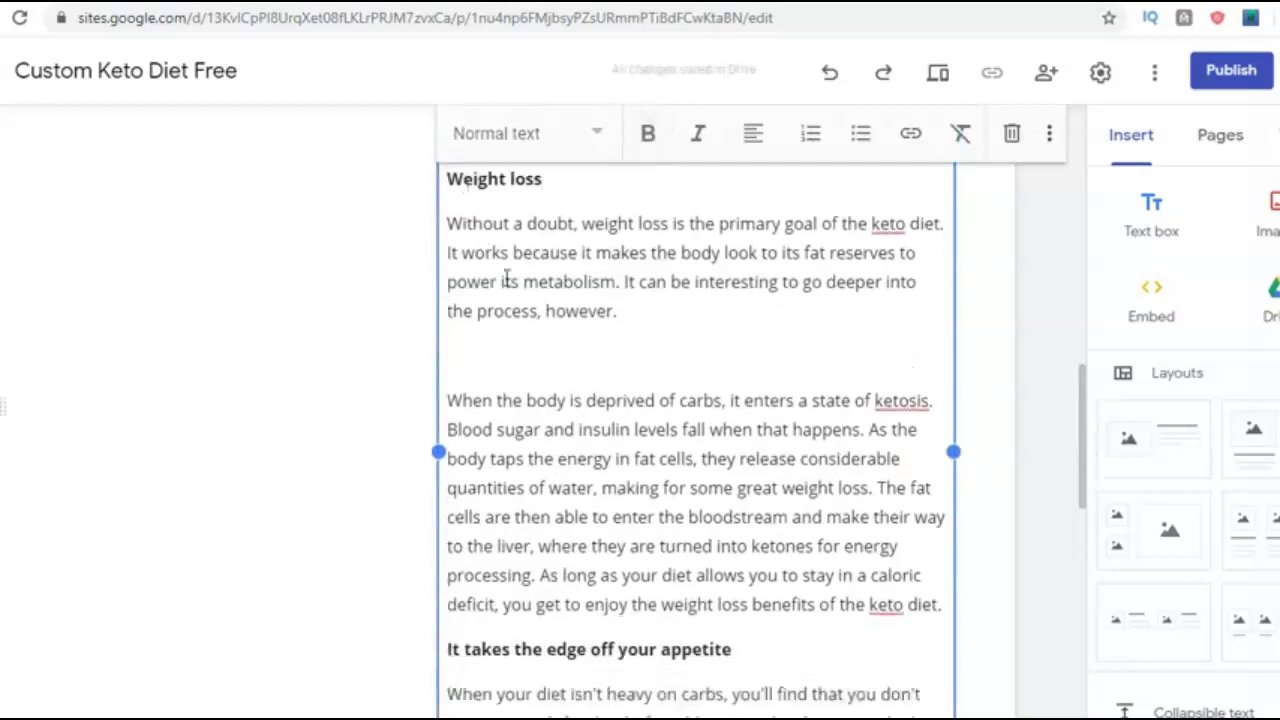
{"action": "key", "text": "BackSpace"}
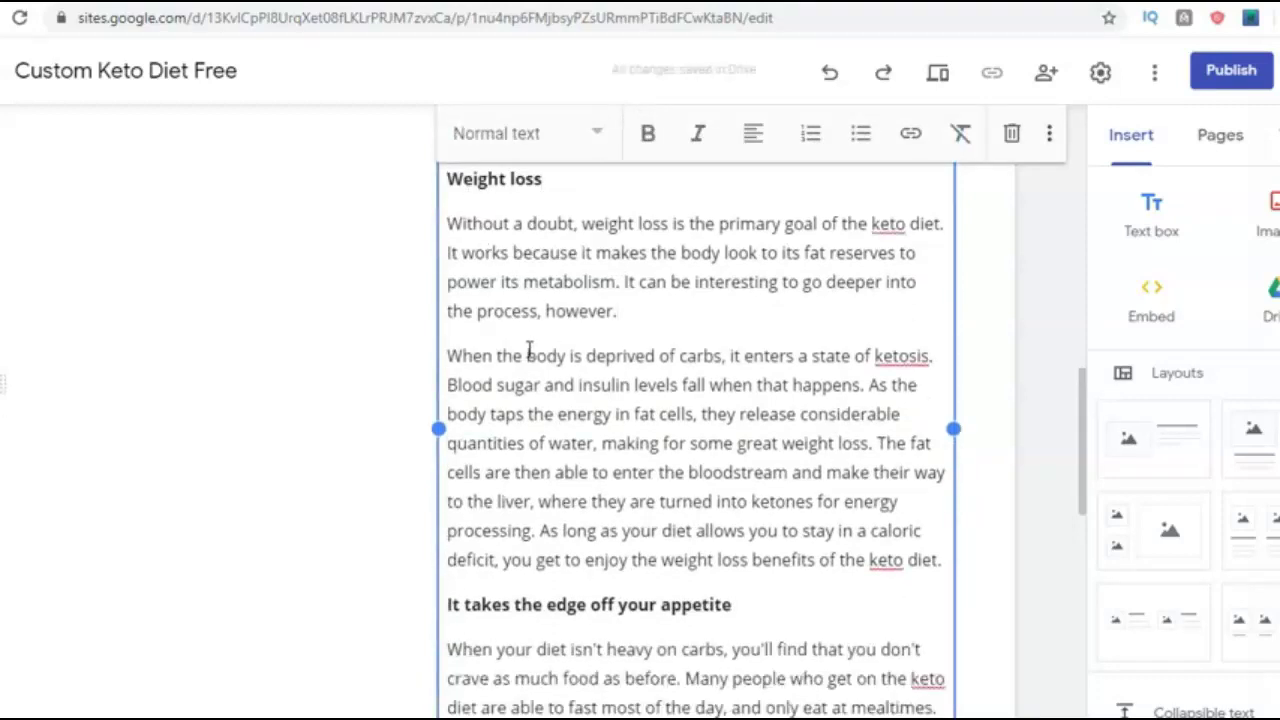
- Copy all the article text on page 2 of the Word document and paste it below the "It helps you fight diabetes" heading in Google Sites
{"action": "left_click_drag", "start_coordinate": [1083, 417], "coordinate": [1127, 620]}
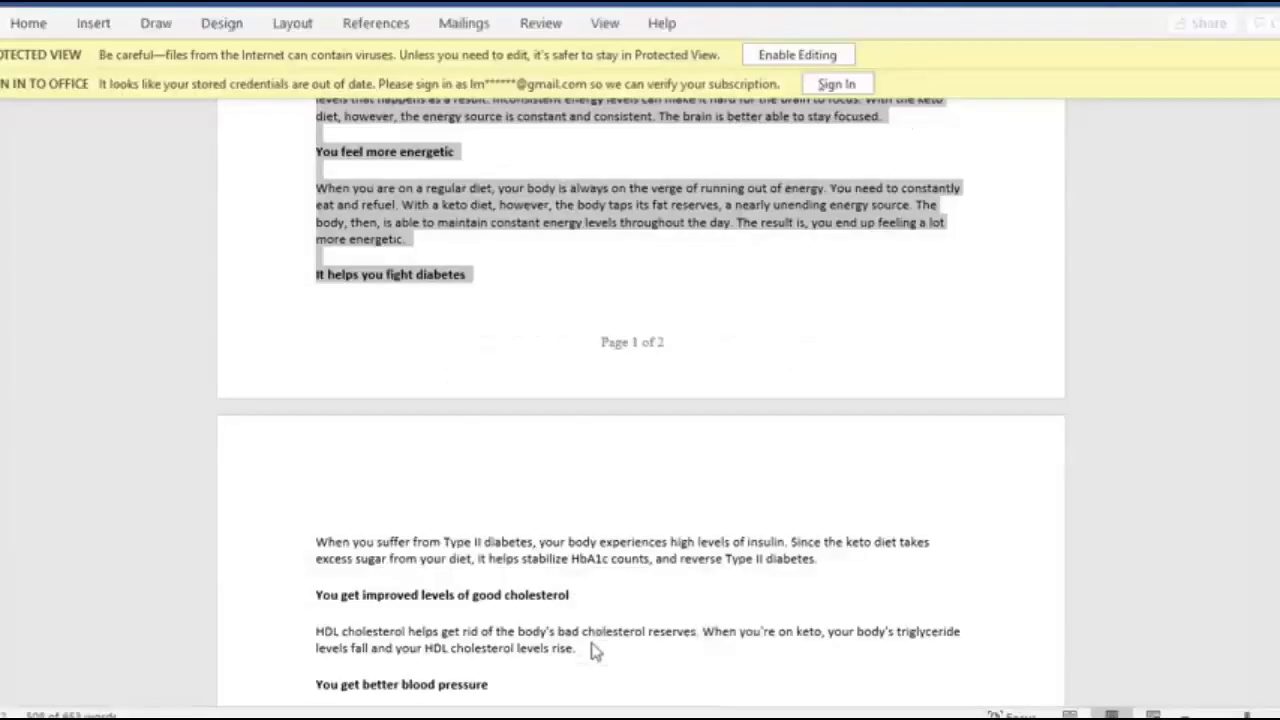
{"action": "left_click", "coordinate": [592, 651]}
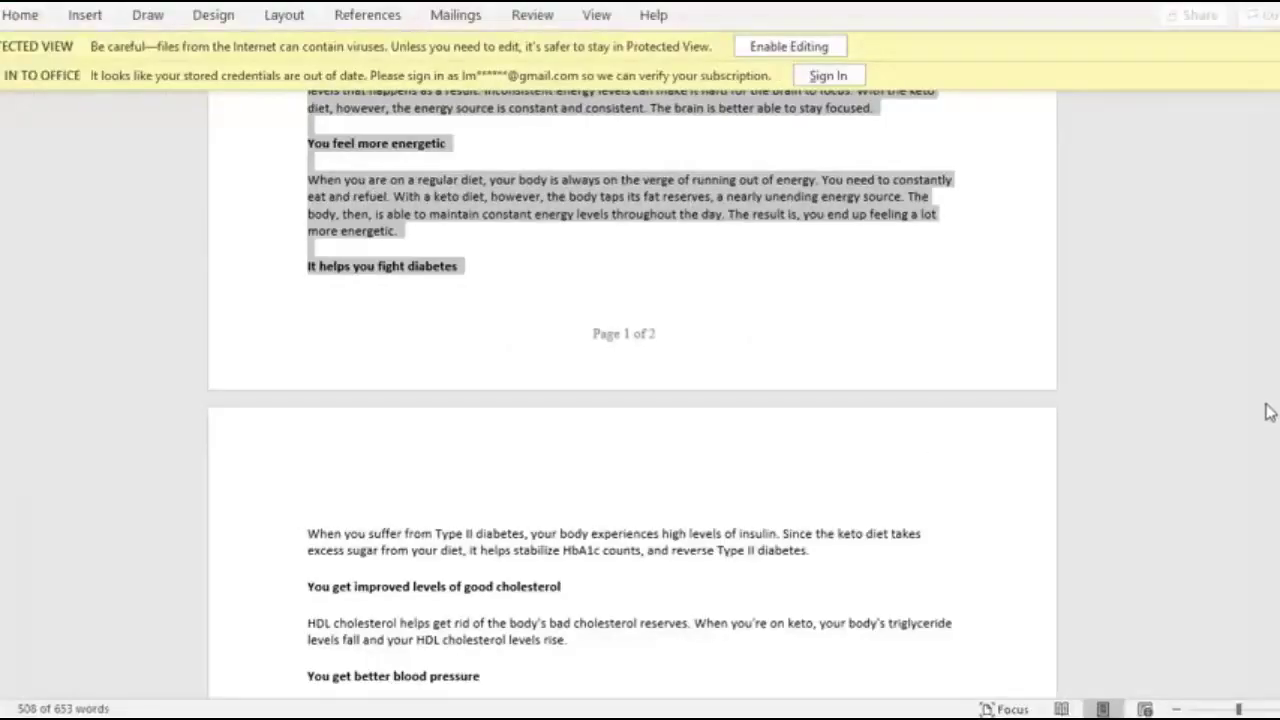
{"action": "scroll", "coordinate": [632, 400], "scroll_direction": "down", "scroll_amount": 8}
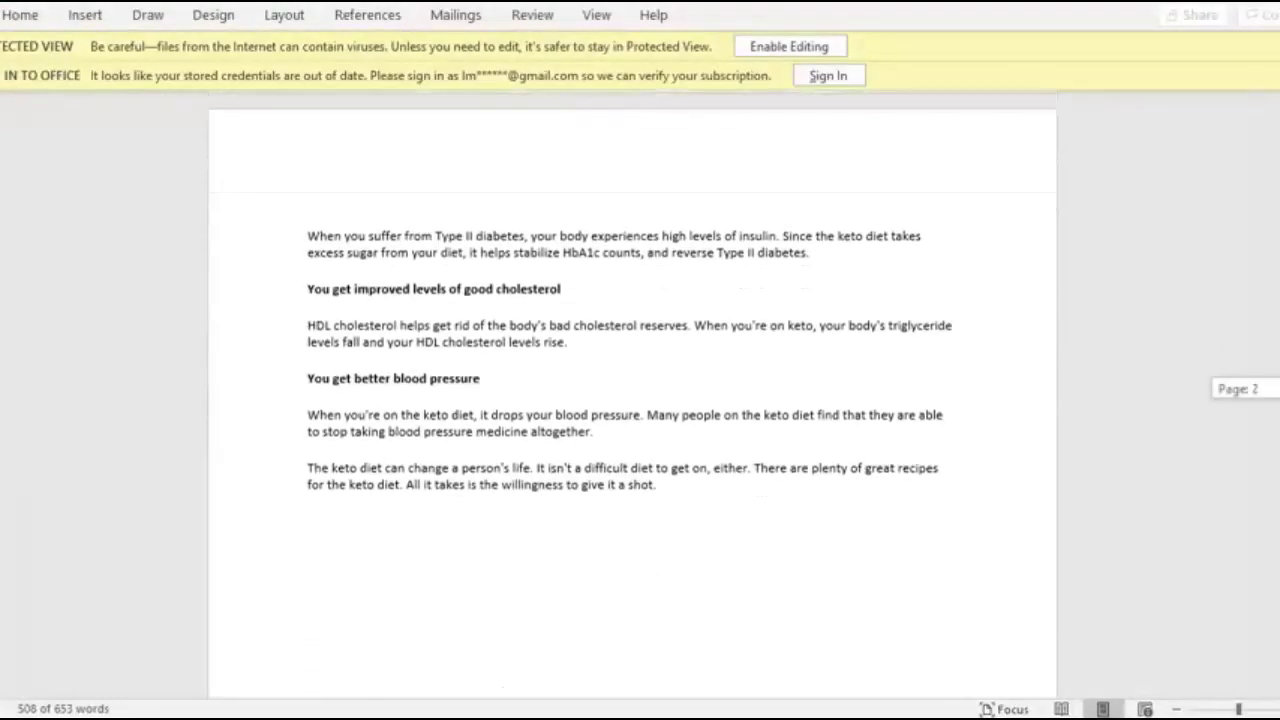
{"action": "scroll", "coordinate": [633, 542], "scroll_direction": "up", "scroll_amount": 4}
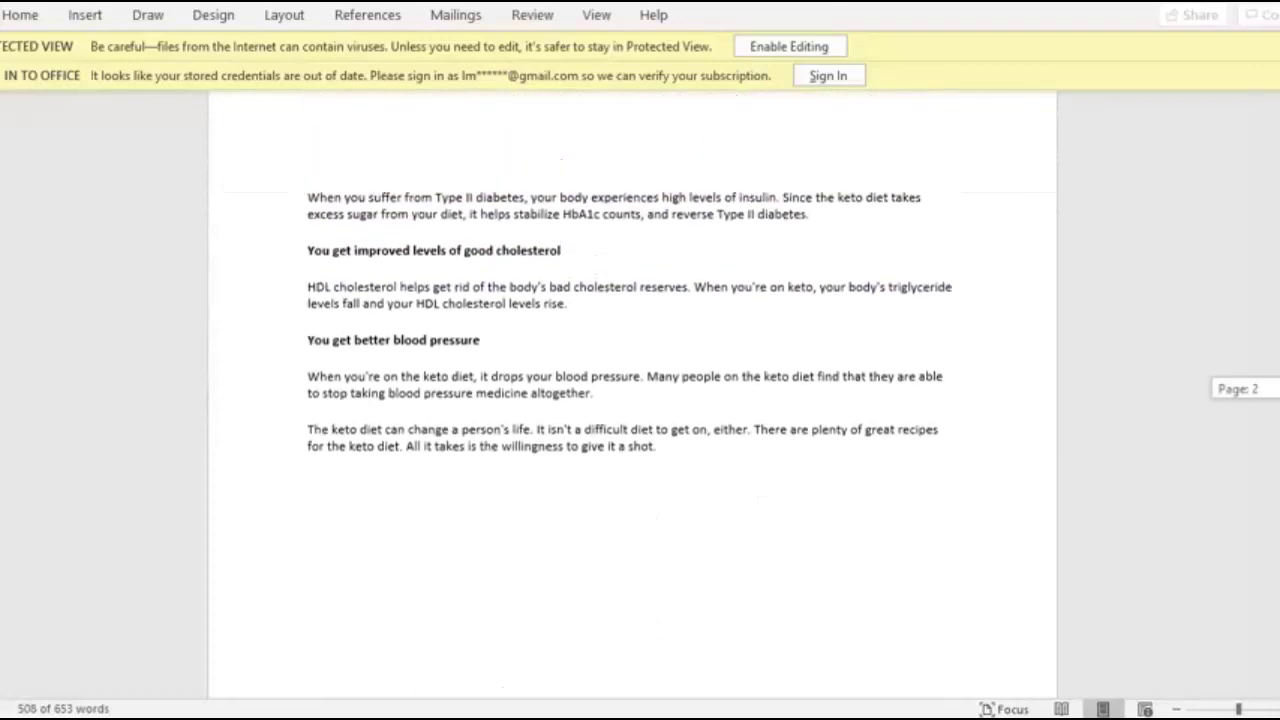
{"action": "left_click_drag", "start_coordinate": [670, 475], "coordinate": [311, 224]}
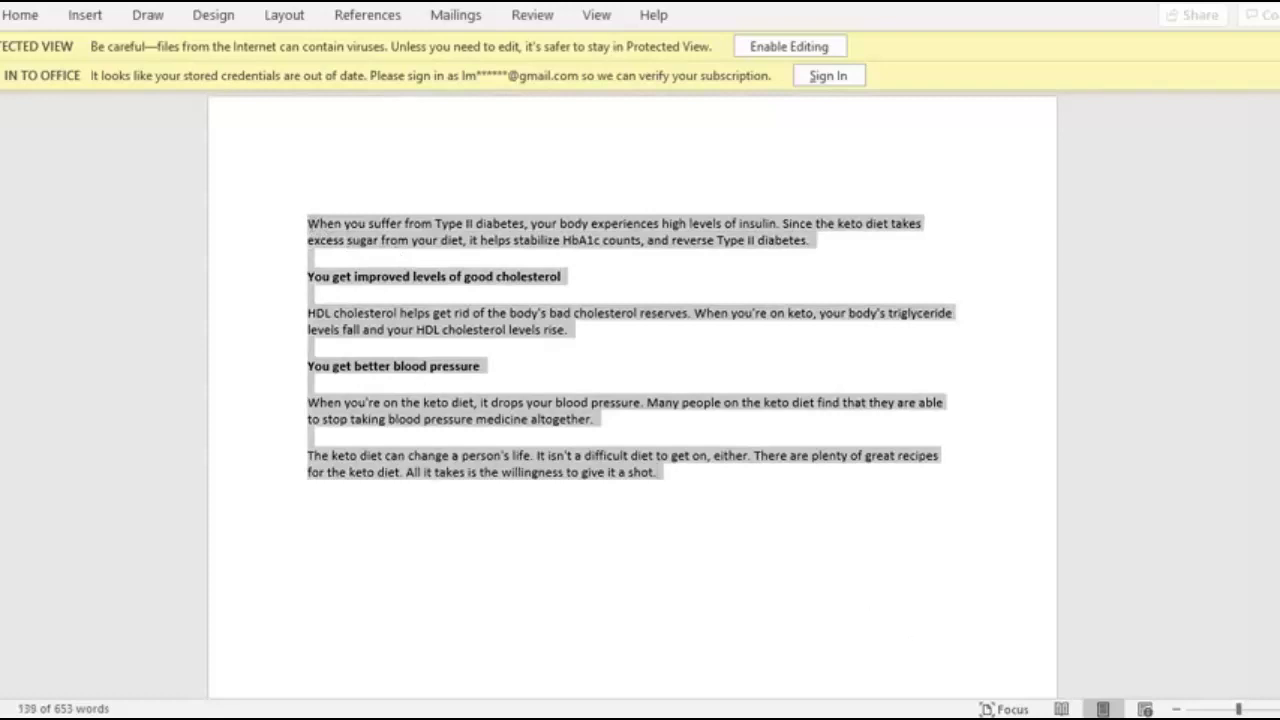
{"action": "key", "text": "alt+Tab"}
{"action": "left_click", "coordinate": [655, 451]}
{"action": "key", "text": "Return"}
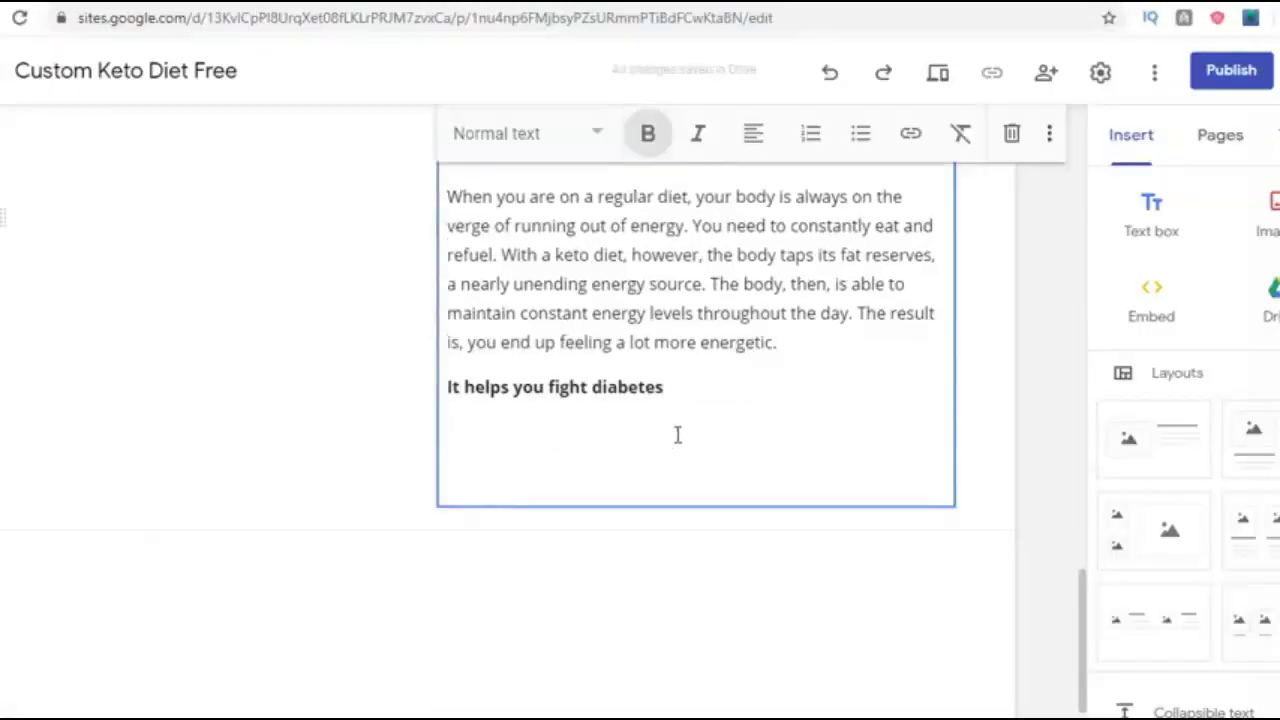
{"action": "key", "text": "ctrl+v"}
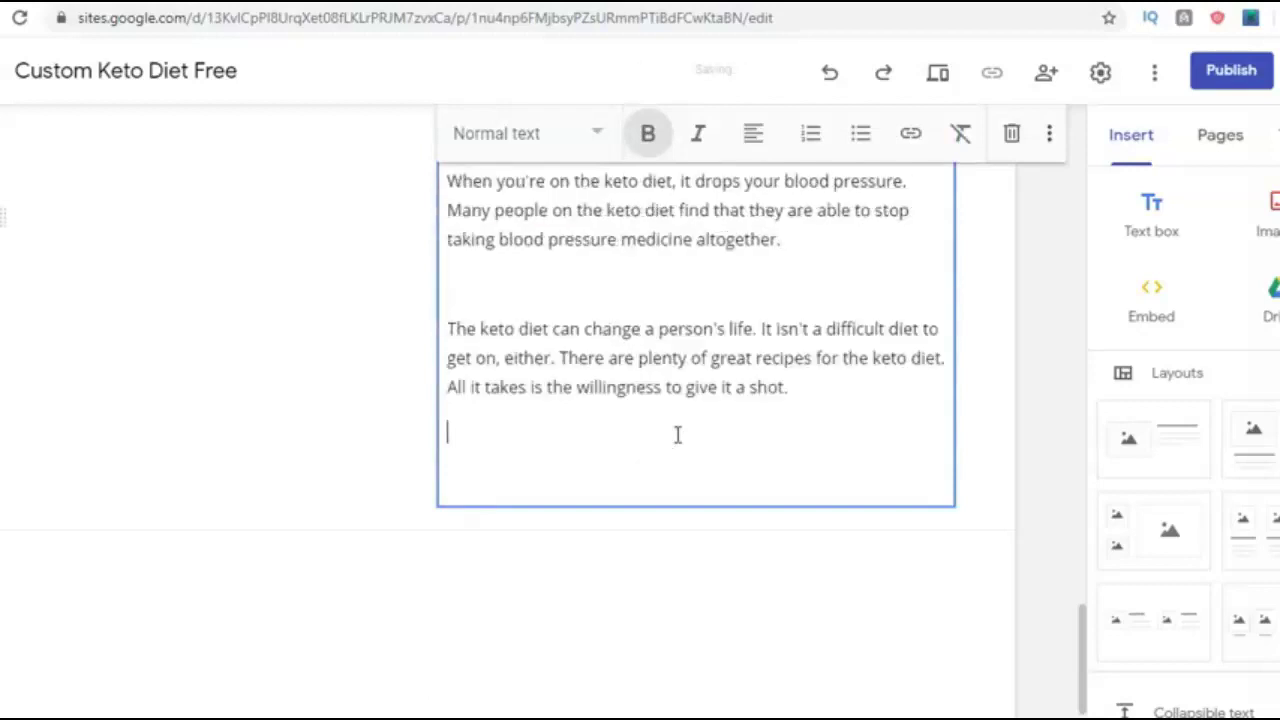
- Remove the blank lines above the final paragraph and above and below the "You get better blood pressure" heading
{"action": "left_click", "coordinate": [527, 291]}
{"action": "key", "text": "BackSpace"}
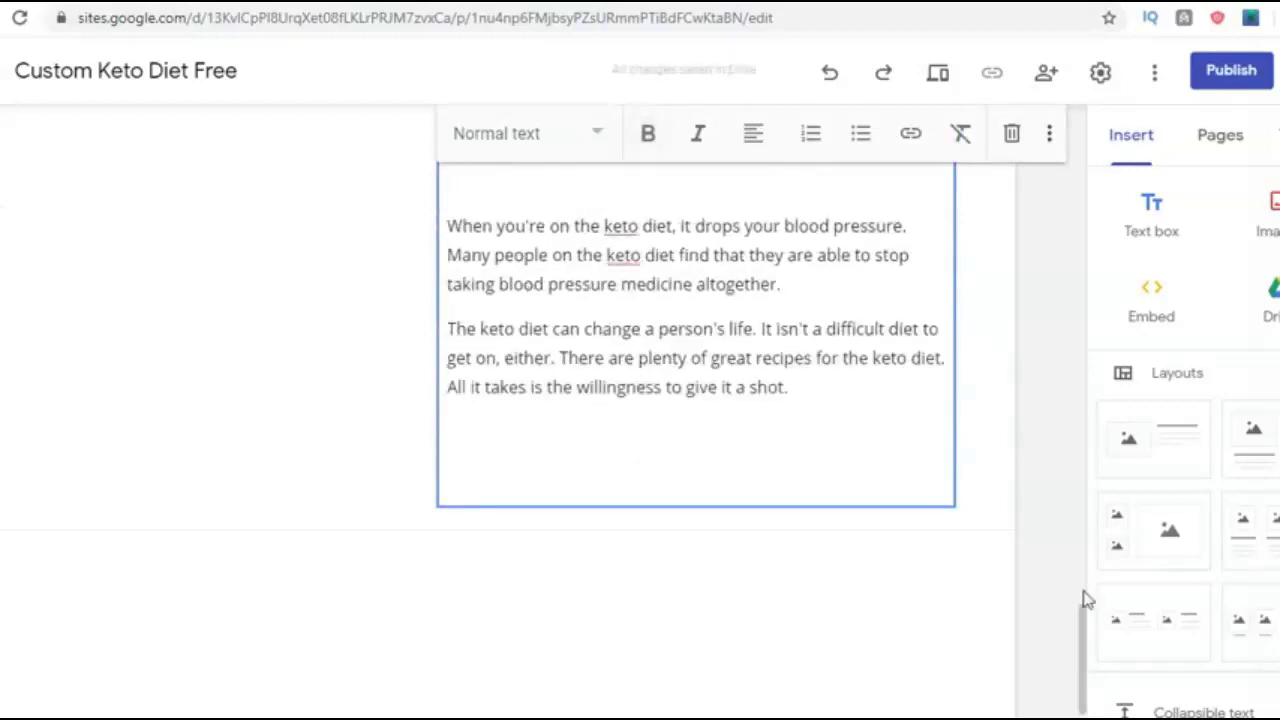
{"action": "left_click_drag", "start_coordinate": [1090, 618], "coordinate": [1086, 585]}
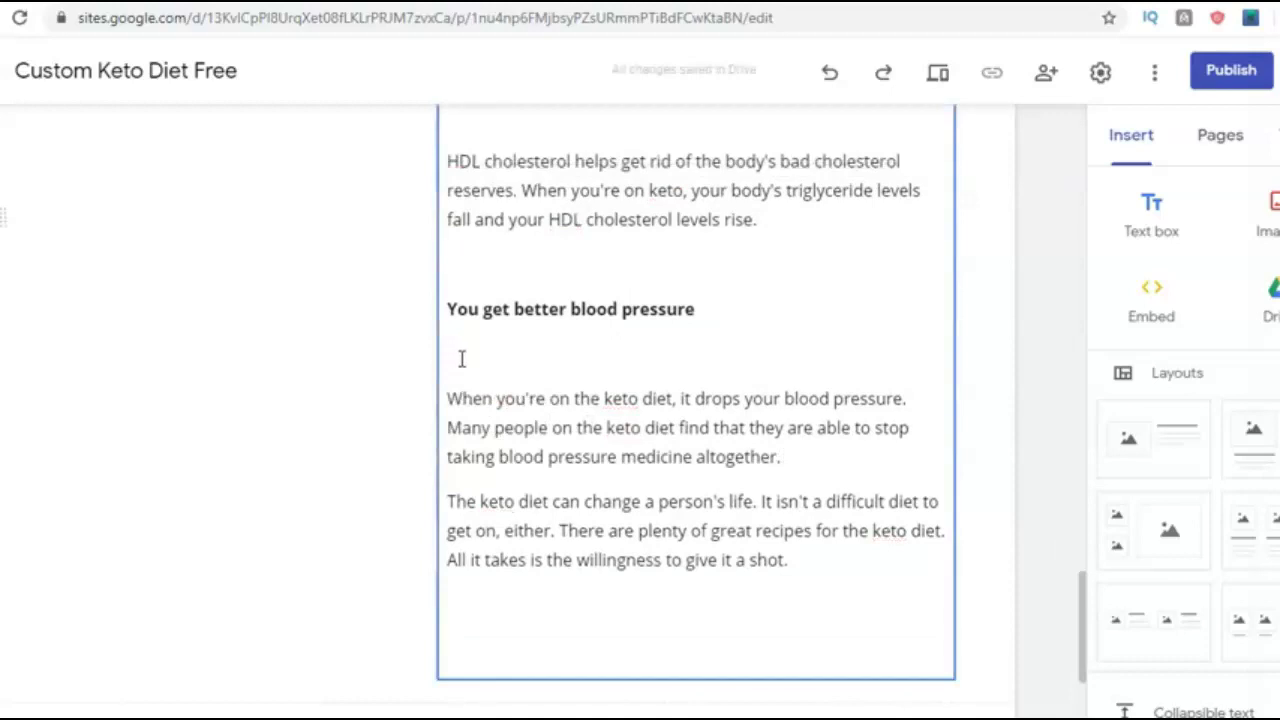
{"action": "left_click", "coordinate": [462, 358]}
{"action": "key", "text": "BackSpace"}
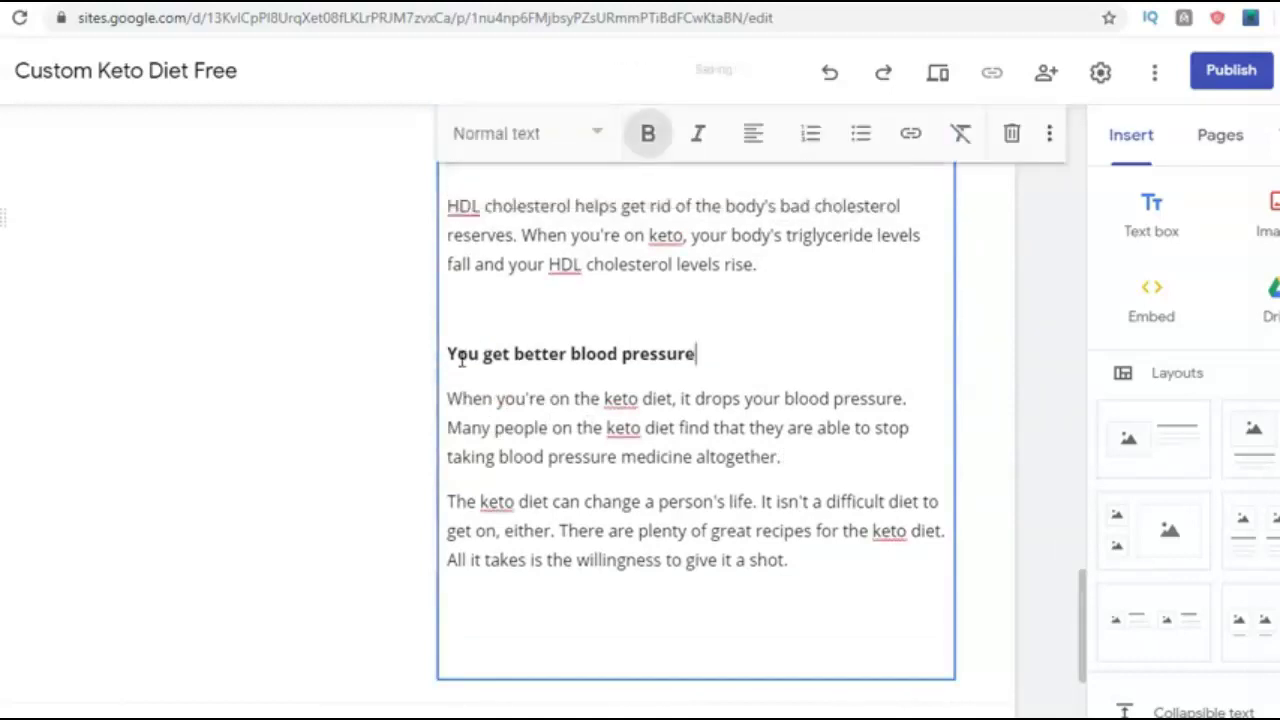
{"action": "key", "text": "BackSpace"}
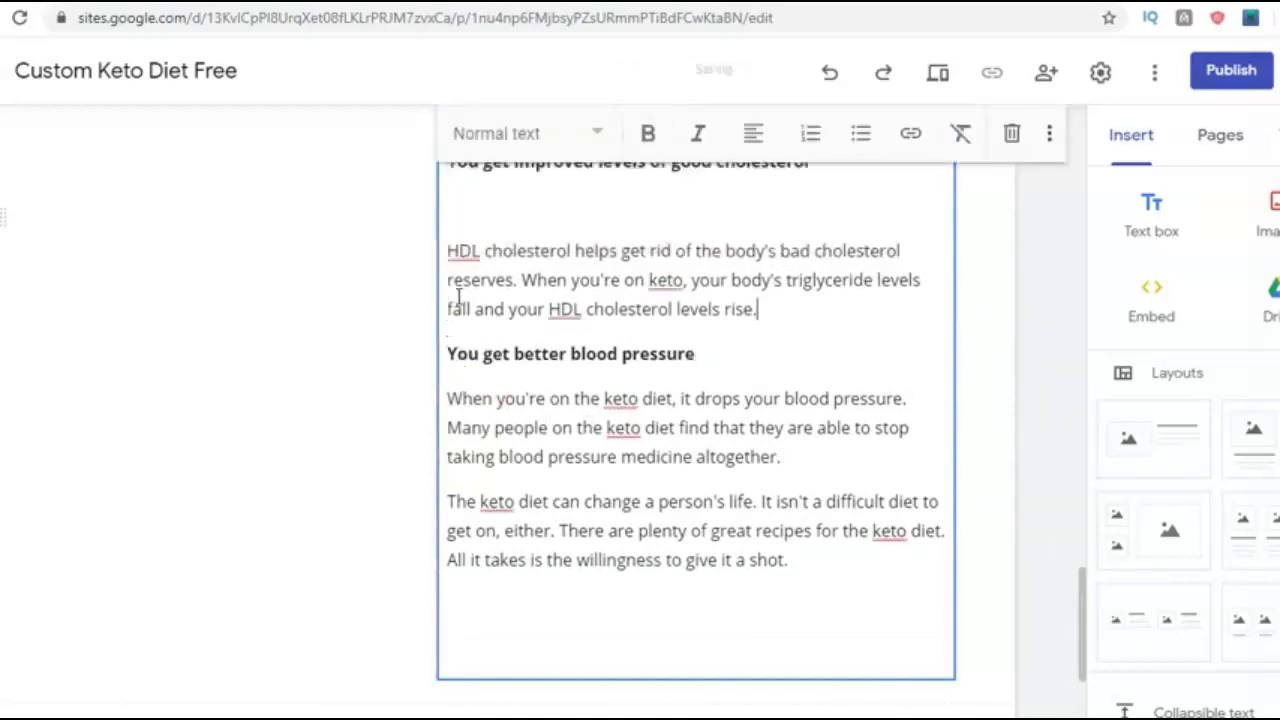
- Leave a blank line after the last article paragraph and start a closing sentence with "If you want a complete plan on Keto Diet That's Helped"
{"action": "left_click", "coordinate": [815, 562]}
{"action": "key", "text": "Return"}
{"action": "key", "text": "Return"}
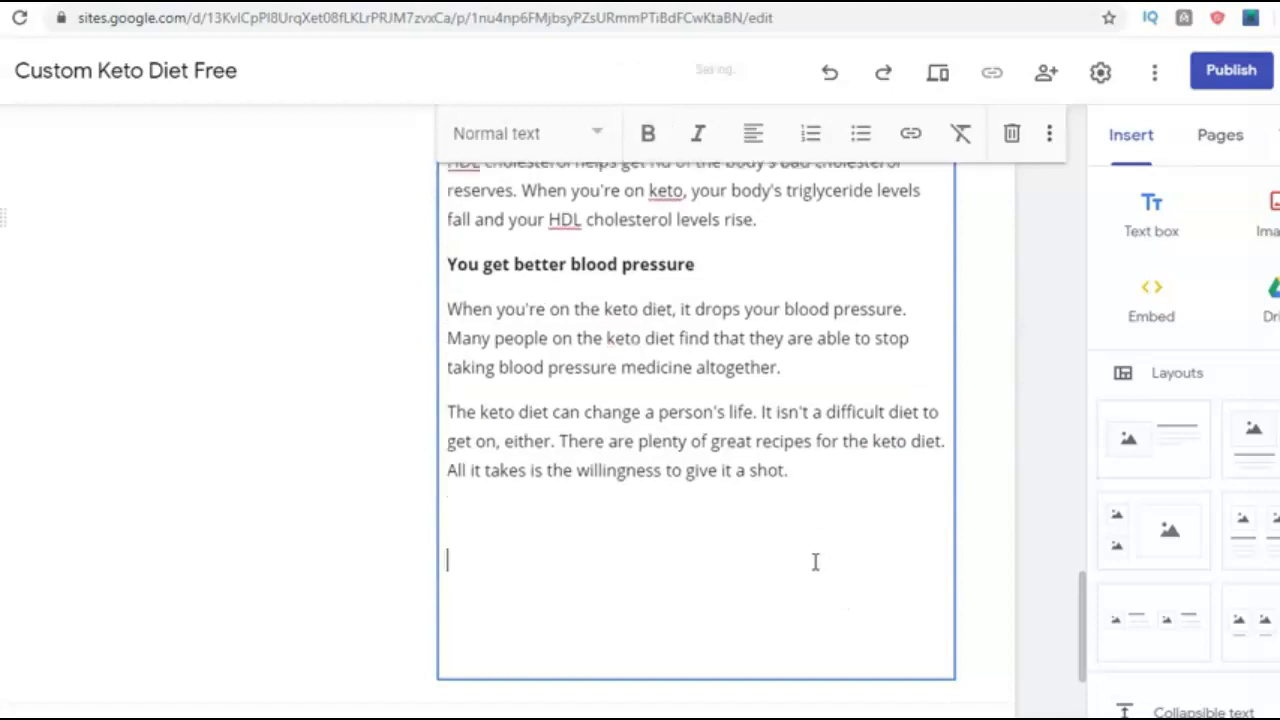
{"action": "type", "text": "If you want a"}
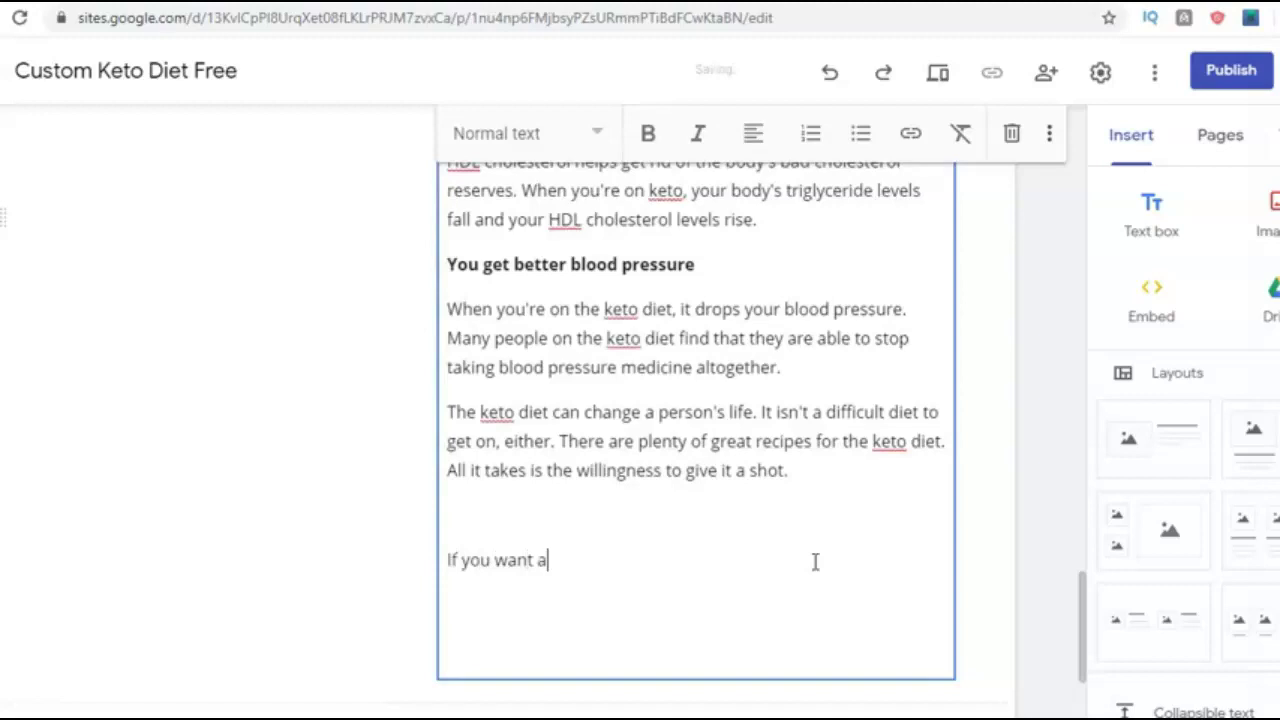
{"action": "type", "text": " complete plan"}
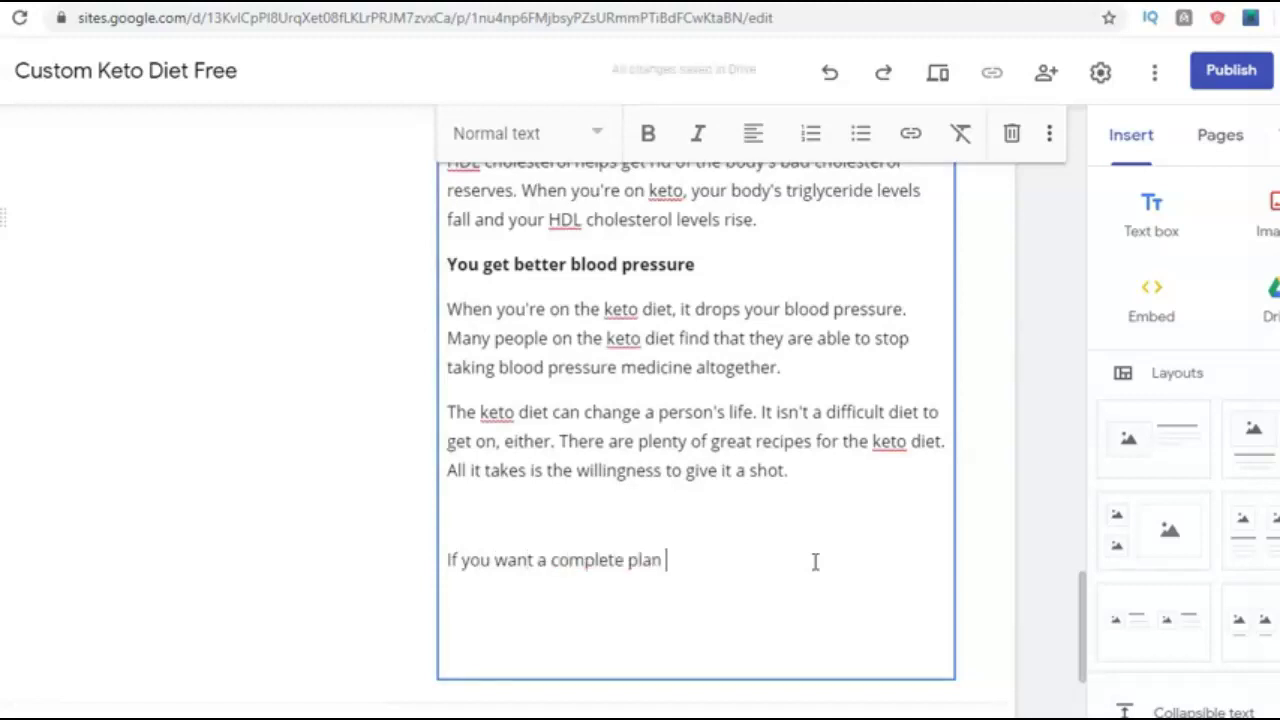
{"action": "type", "text": " on Keto Die"}
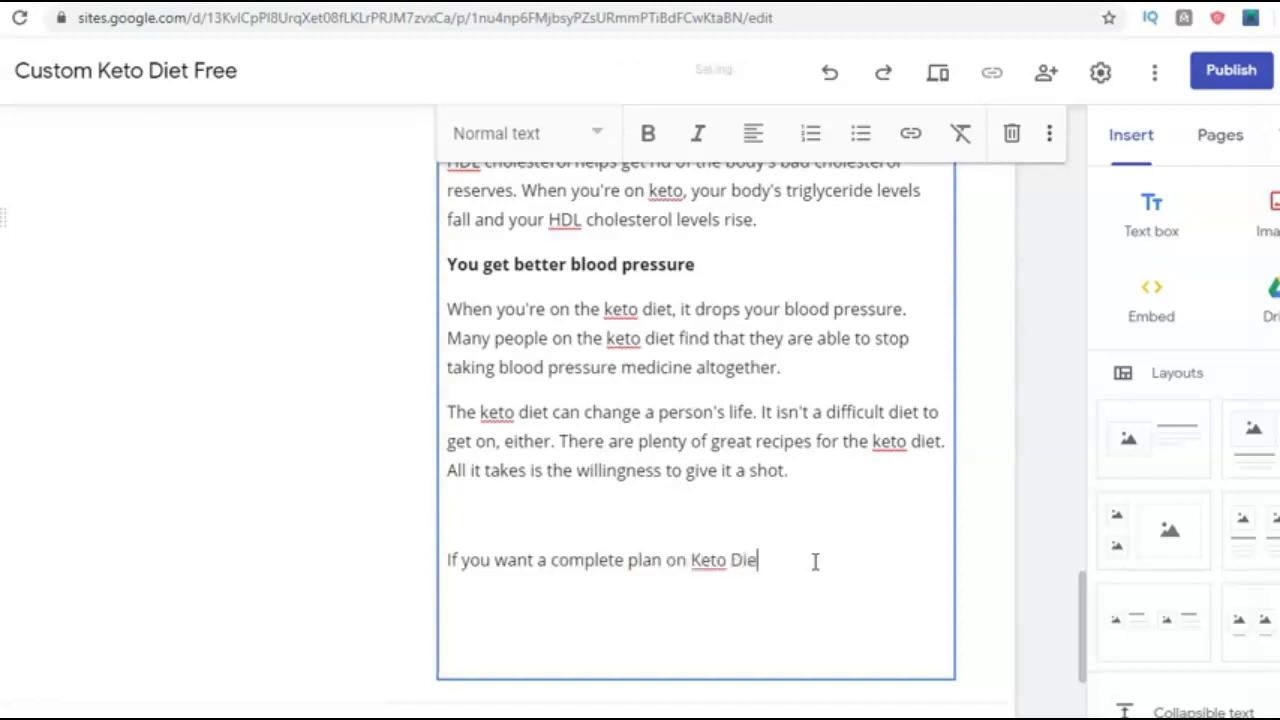
{"action": "type", "text": "t That"}
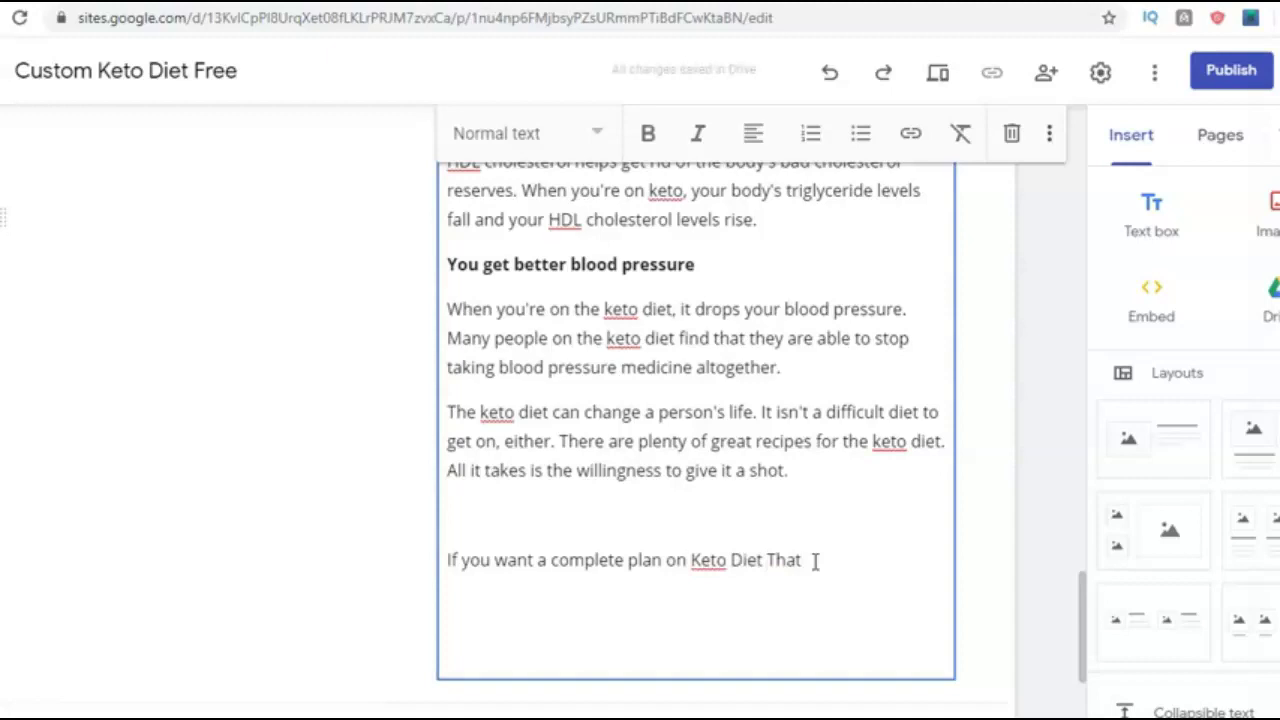
{"action": "type", "text": "'s Helped "}
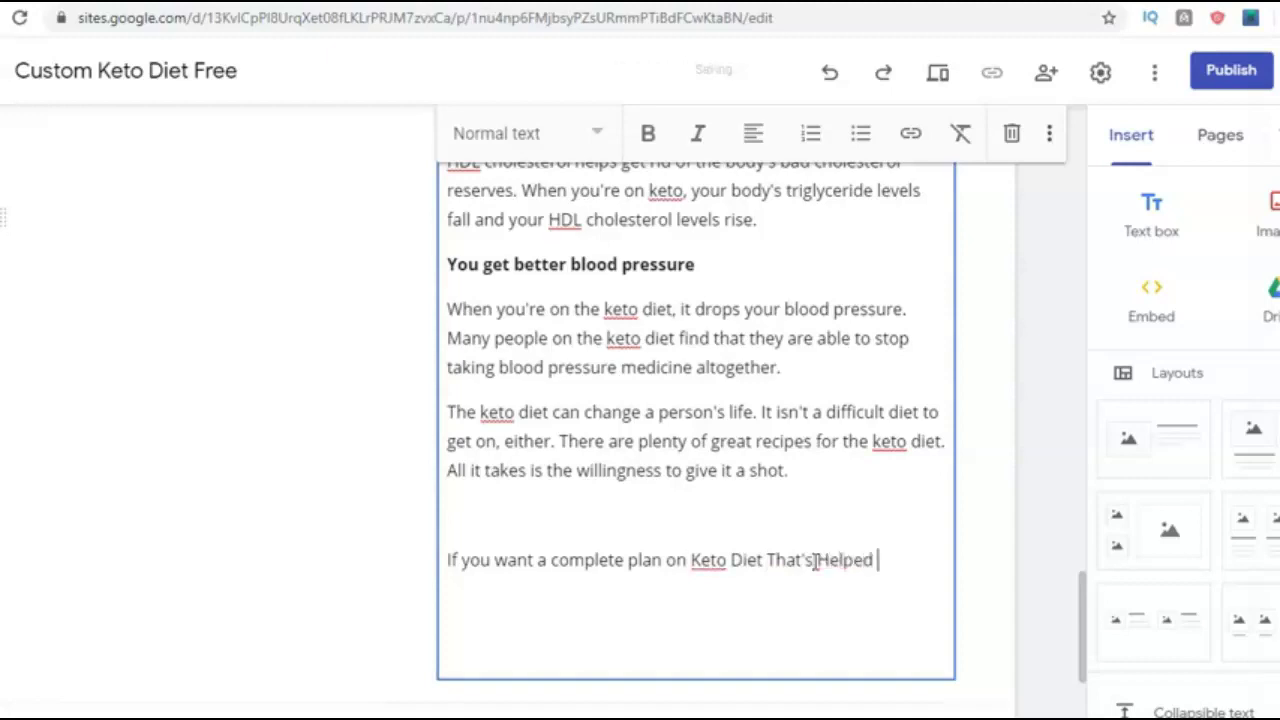
- Complete the closing sentence with "thousands of people from all over the world then click here to watch this FREE video now"
{"action": "type", "text": "thousands of "}
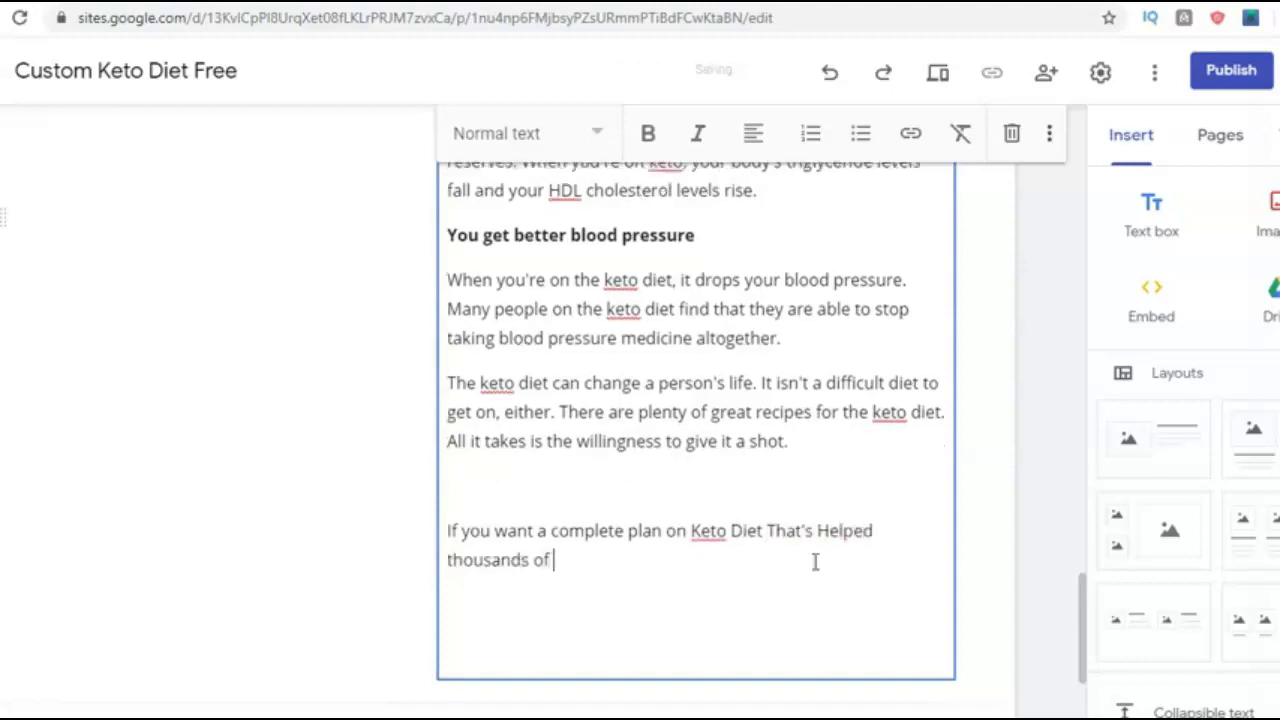
{"action": "type", "text": "people fro"}
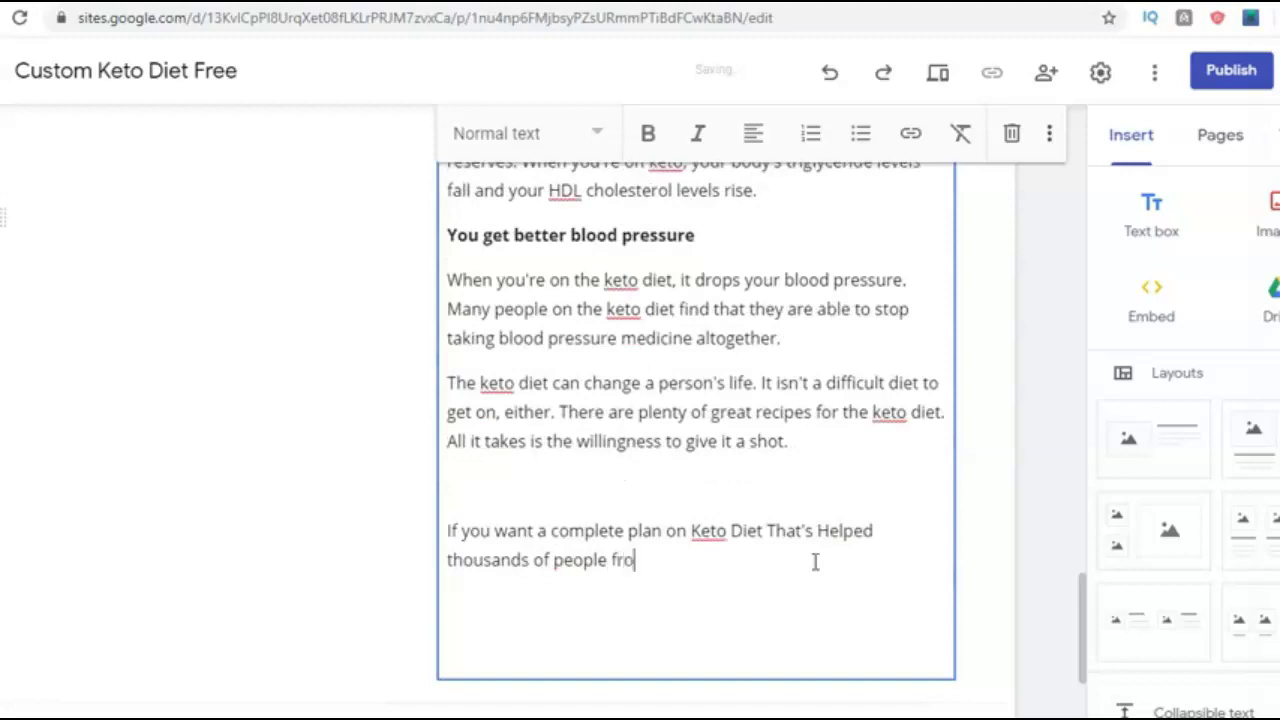
{"action": "type", "text": "m all over yh"}
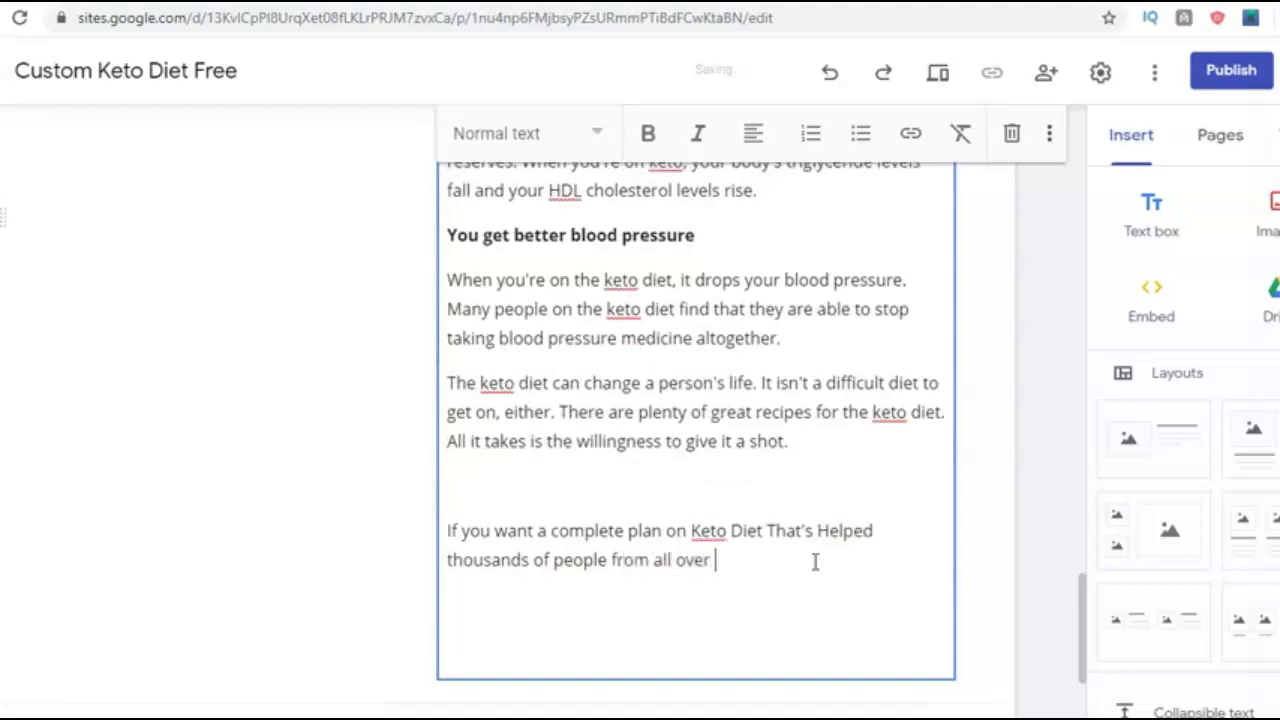
{"action": "key", "text": "BackSpace"}
{"action": "key", "text": "BackSpace"}
{"action": "key", "text": "BackSpace"}
{"action": "type", "text": "the world then click here to watch"}
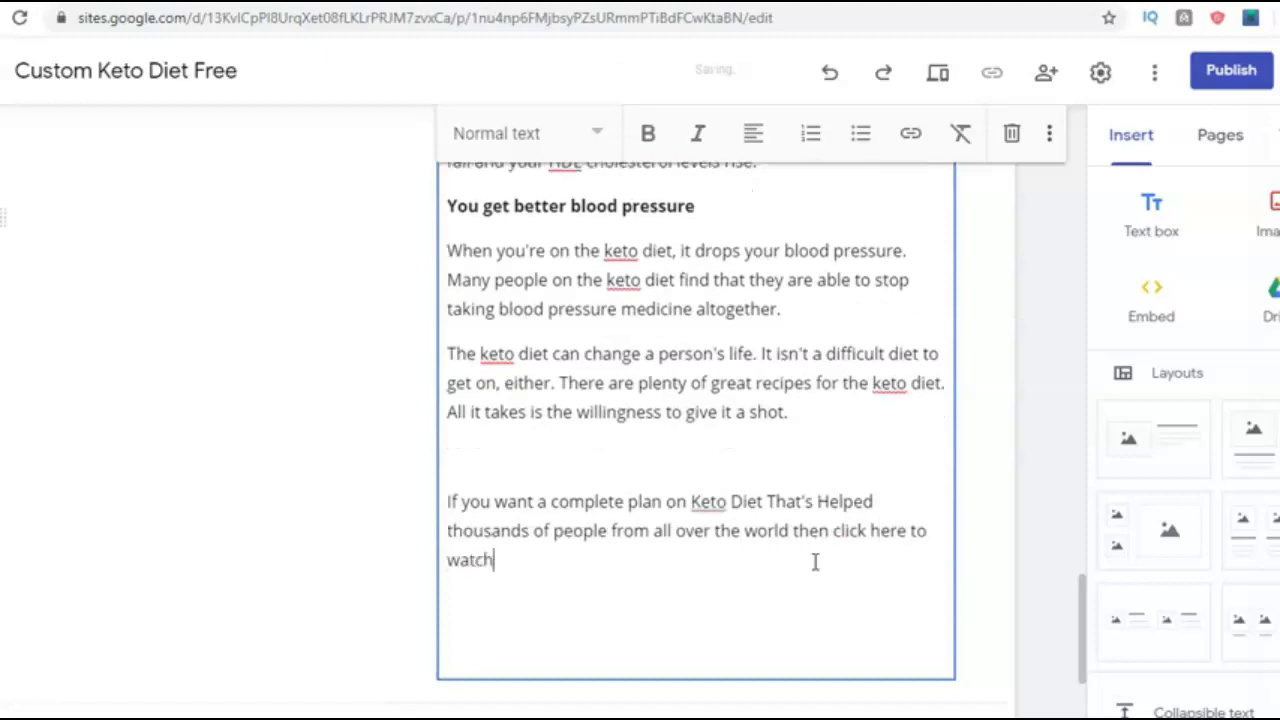
{"action": "type", "text": " this FREE "}
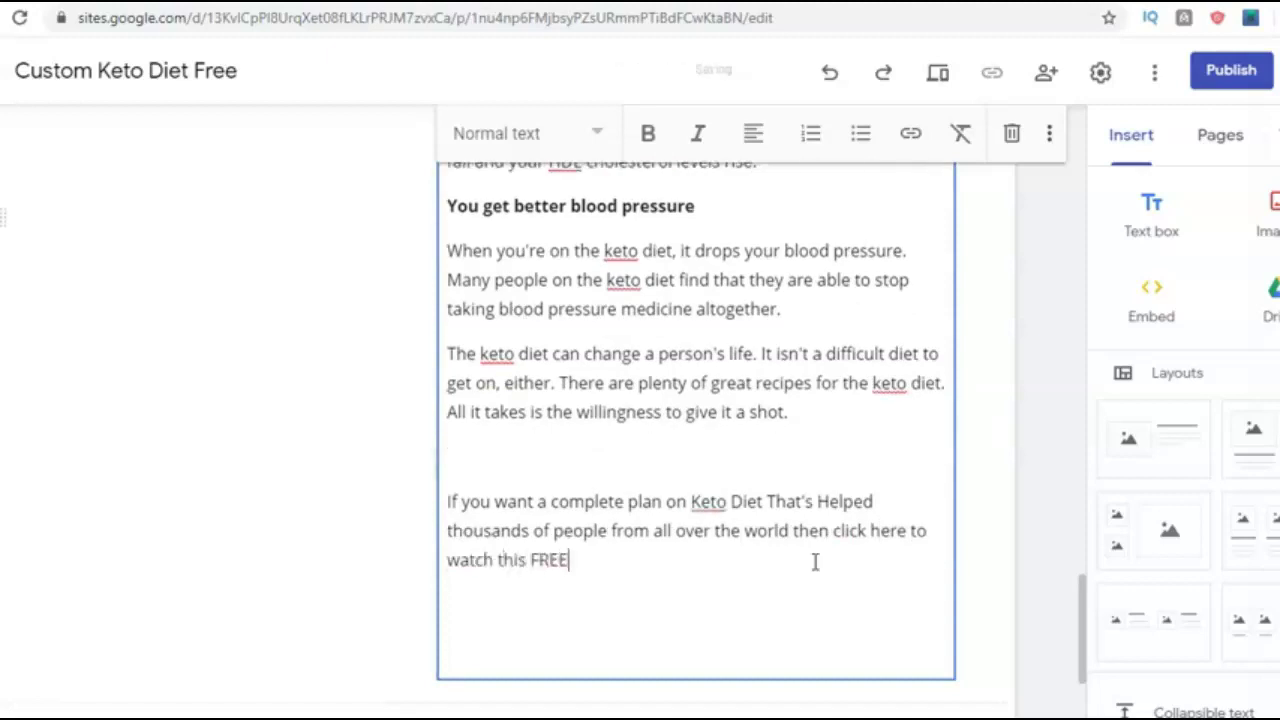
{"action": "type", "text": "video now"}
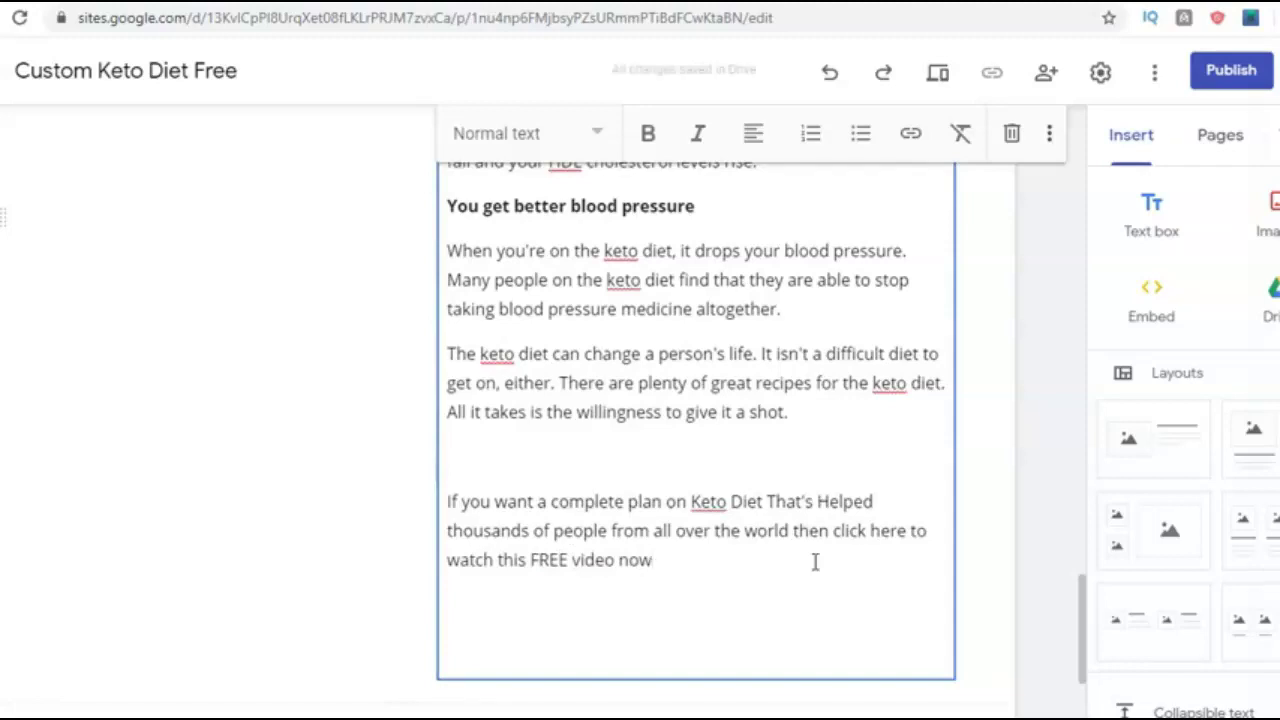
- Open a link for the closing words "click here to watch this FREE video now" and copy a Custom Keto Diet HopLink generated with tracking ID mysite
{"action": "left_click", "coordinate": [831, 533], "text": "shift"}
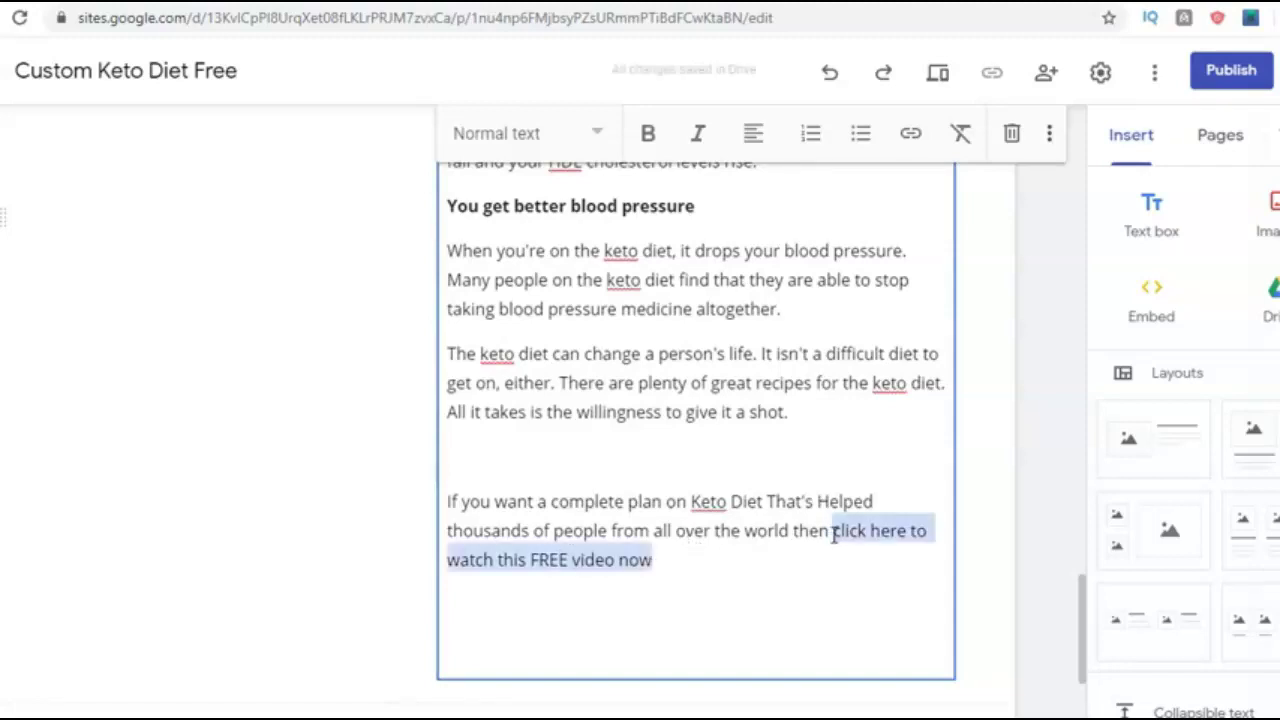
{"action": "left_click", "coordinate": [911, 137]}
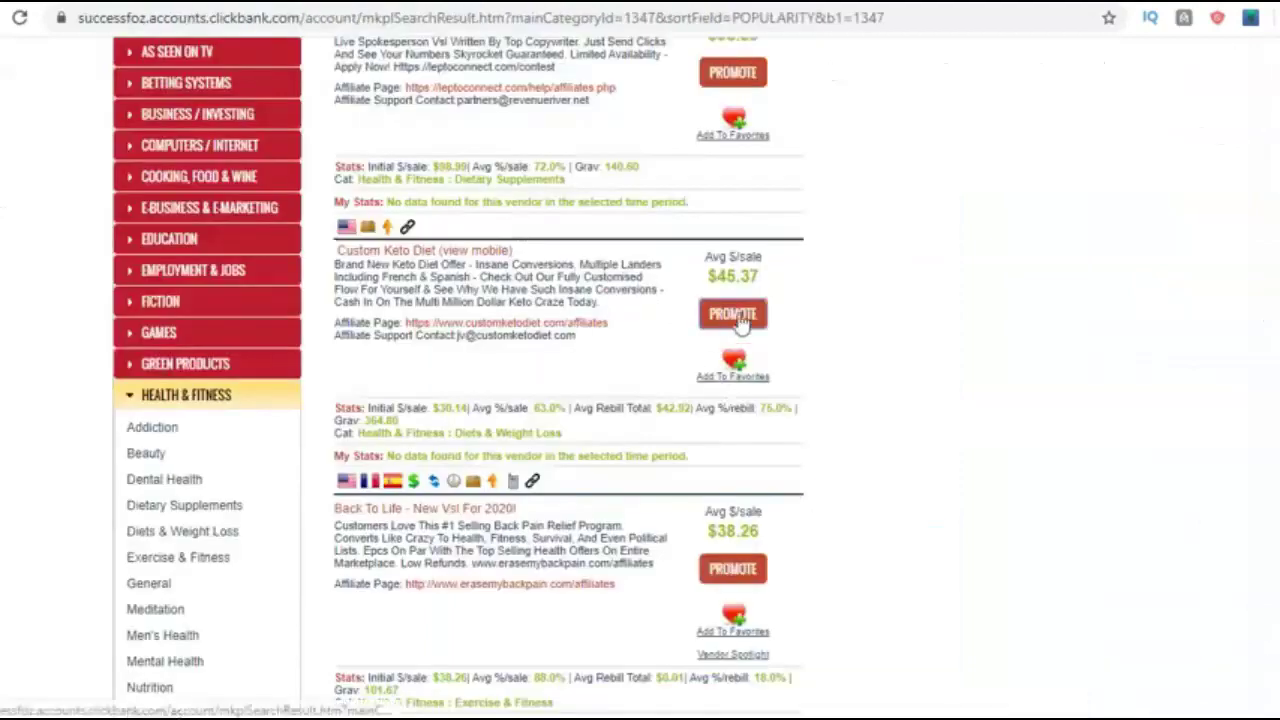
{"action": "left_click", "coordinate": [736, 315]}
{"action": "left_click", "coordinate": [206, 203]}
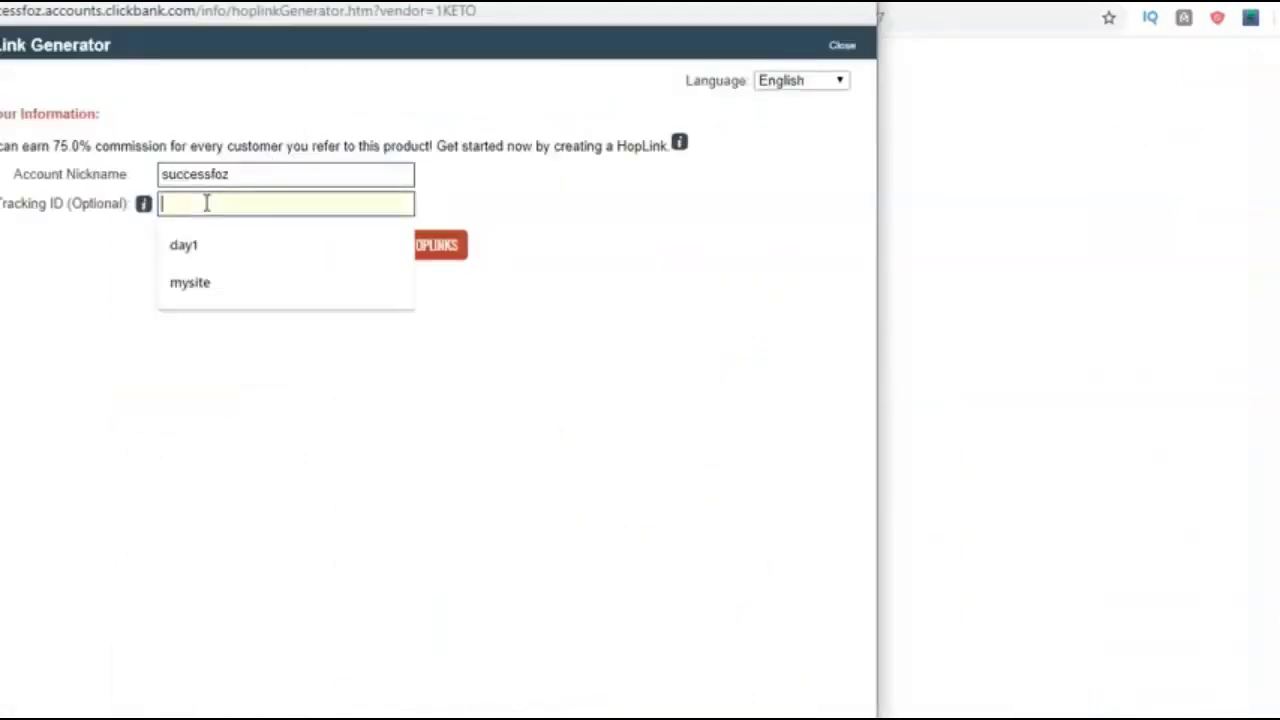
{"action": "left_click", "coordinate": [207, 283]}
{"action": "left_click", "coordinate": [423, 248]}
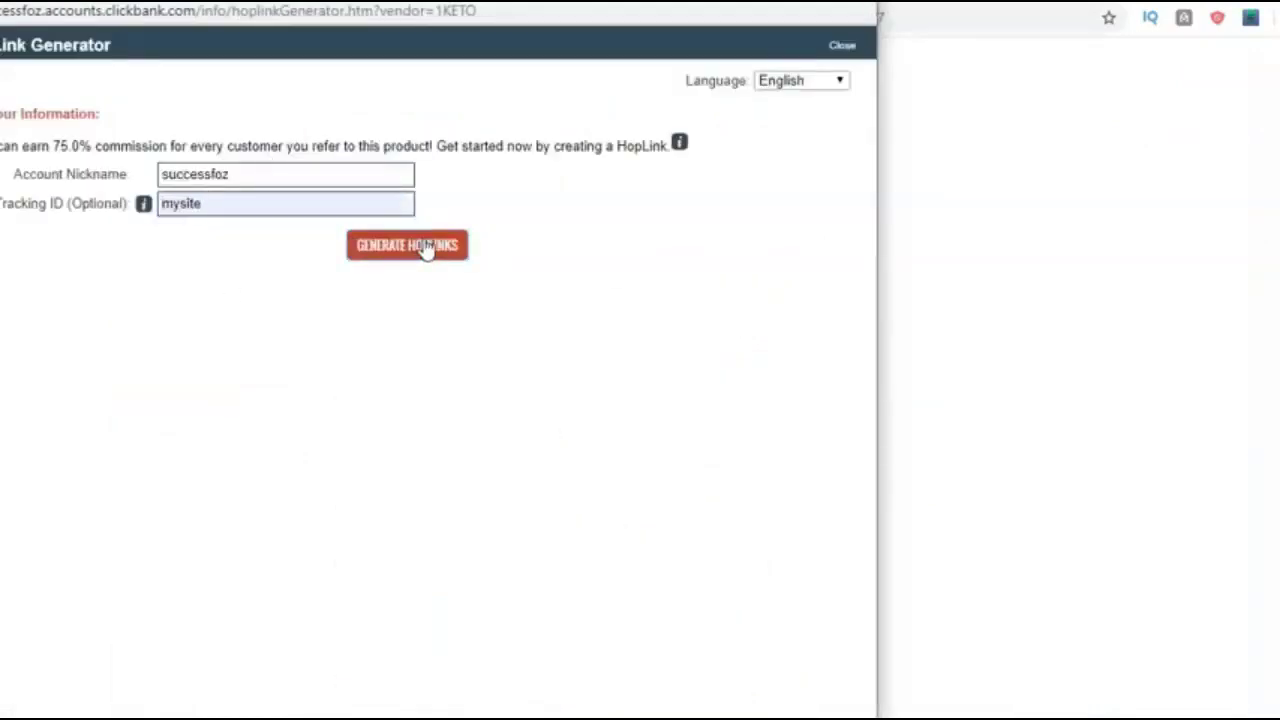
{"action": "left_click", "coordinate": [780, 392]}
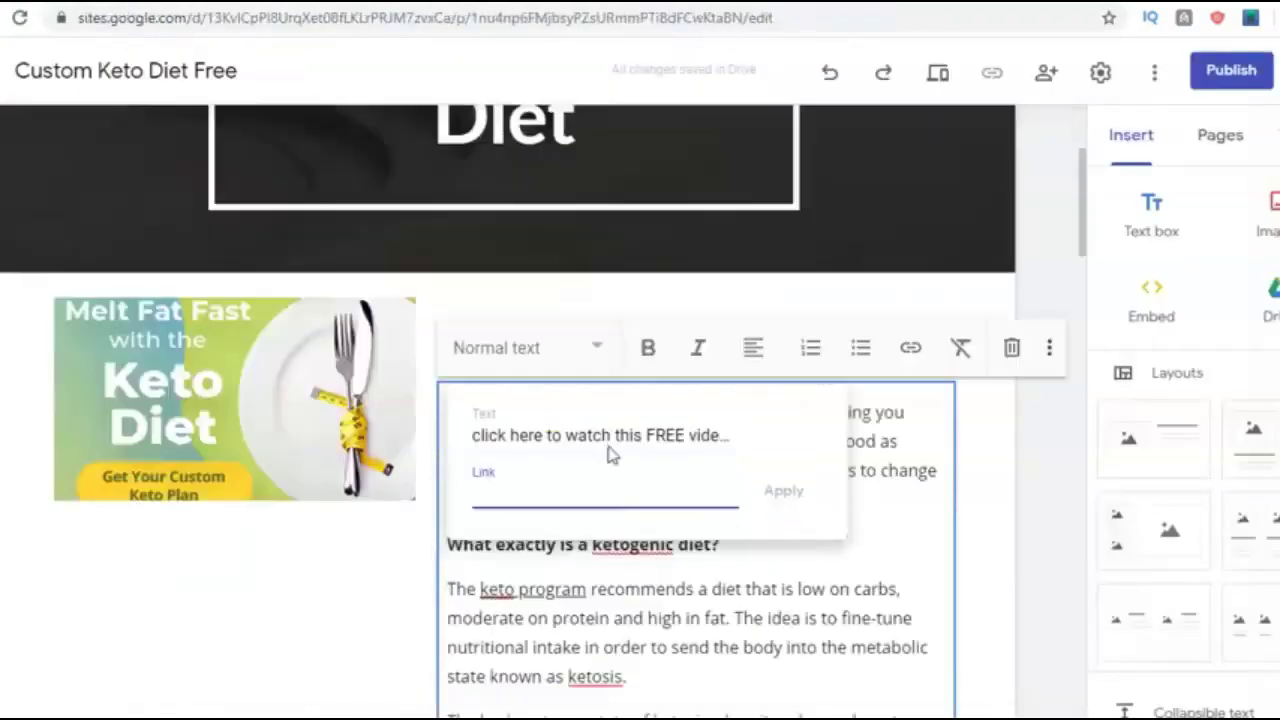
- Paste the copied HopLink as the link of the closing "click here to watch this FREE video now" text and apply it
{"action": "left_click", "coordinate": [600, 492]}
{"action": "key", "text": "ctrl+v"}
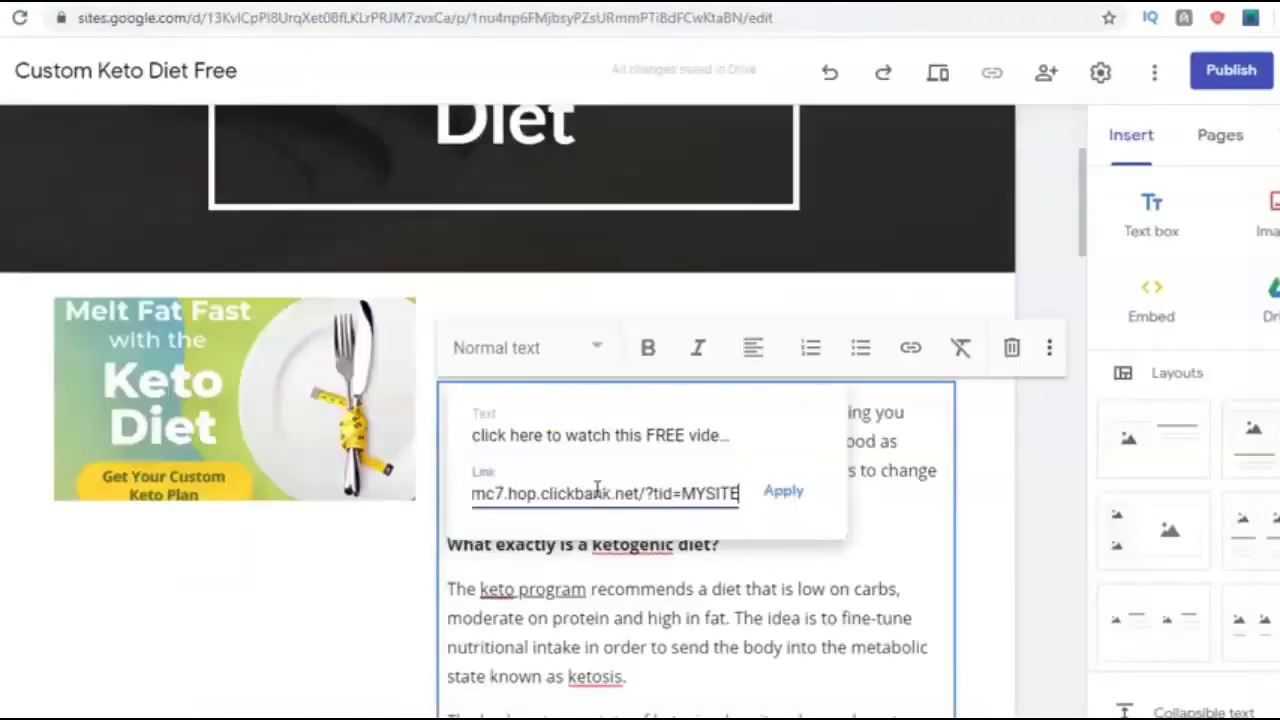
{"action": "left_click", "coordinate": [785, 491]}
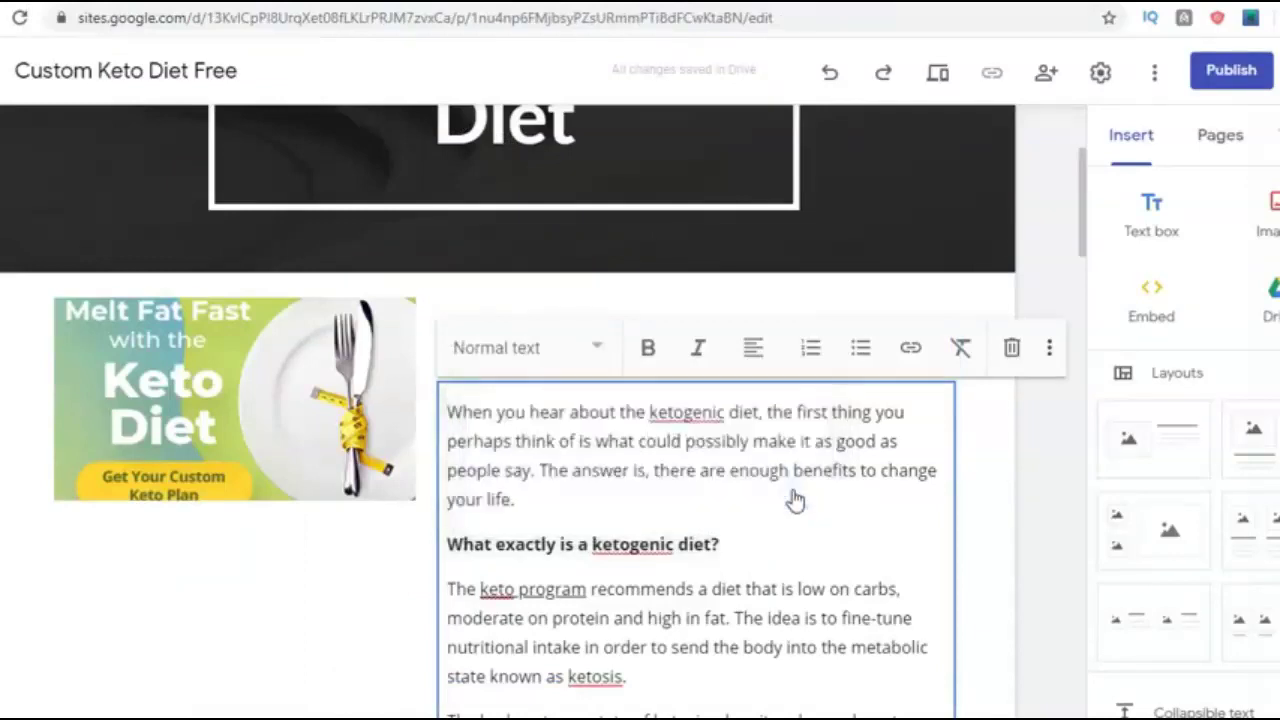
{"action": "scroll", "coordinate": [795, 500], "scroll_direction": "down", "scroll_amount": 10}
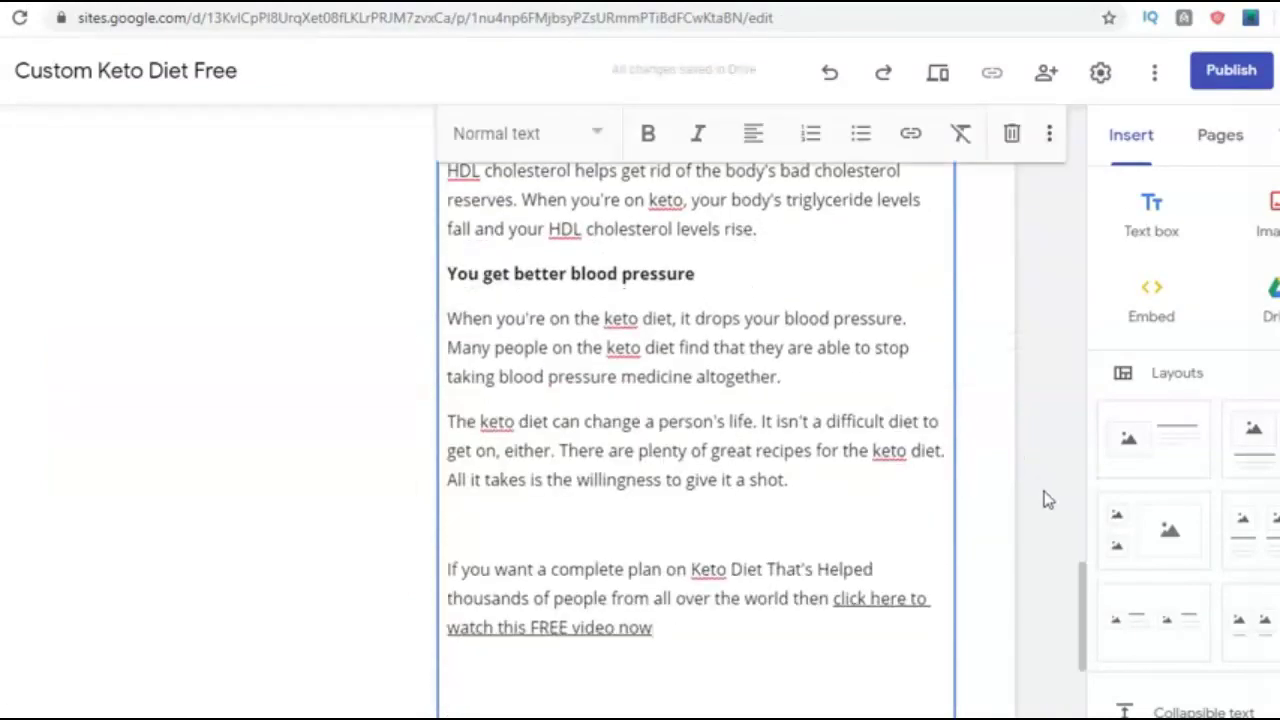
- Remove the blank lines below the "It helps you fight diabetes" heading and around the "You get improved levels of good cholesterol" heading
{"action": "left_click", "coordinate": [1088, 594]}
{"action": "left_click_drag", "start_coordinate": [1088, 594], "coordinate": [1085, 545]}
{"action": "scroll", "coordinate": [545, 455], "scroll_direction": "up", "scroll_amount": 15}
{"action": "left_click", "coordinate": [534, 449]}
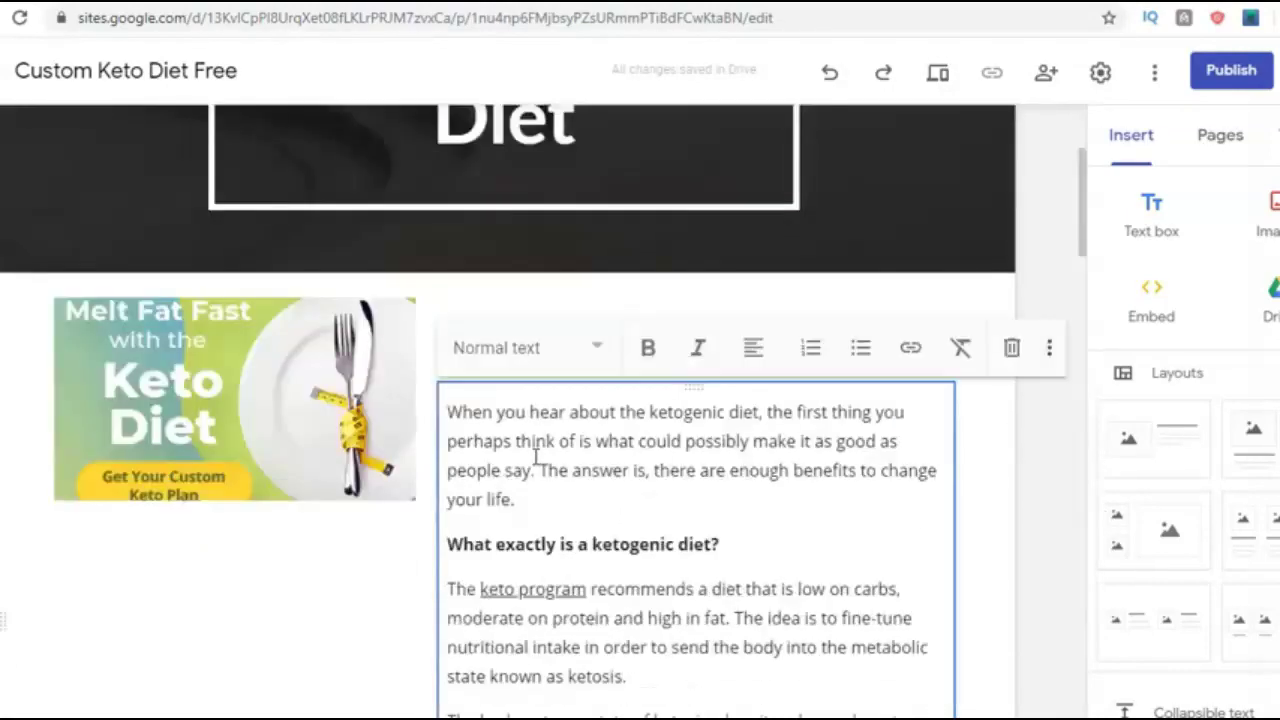
{"action": "left_click_drag", "start_coordinate": [1086, 229], "coordinate": [1135, 555]}
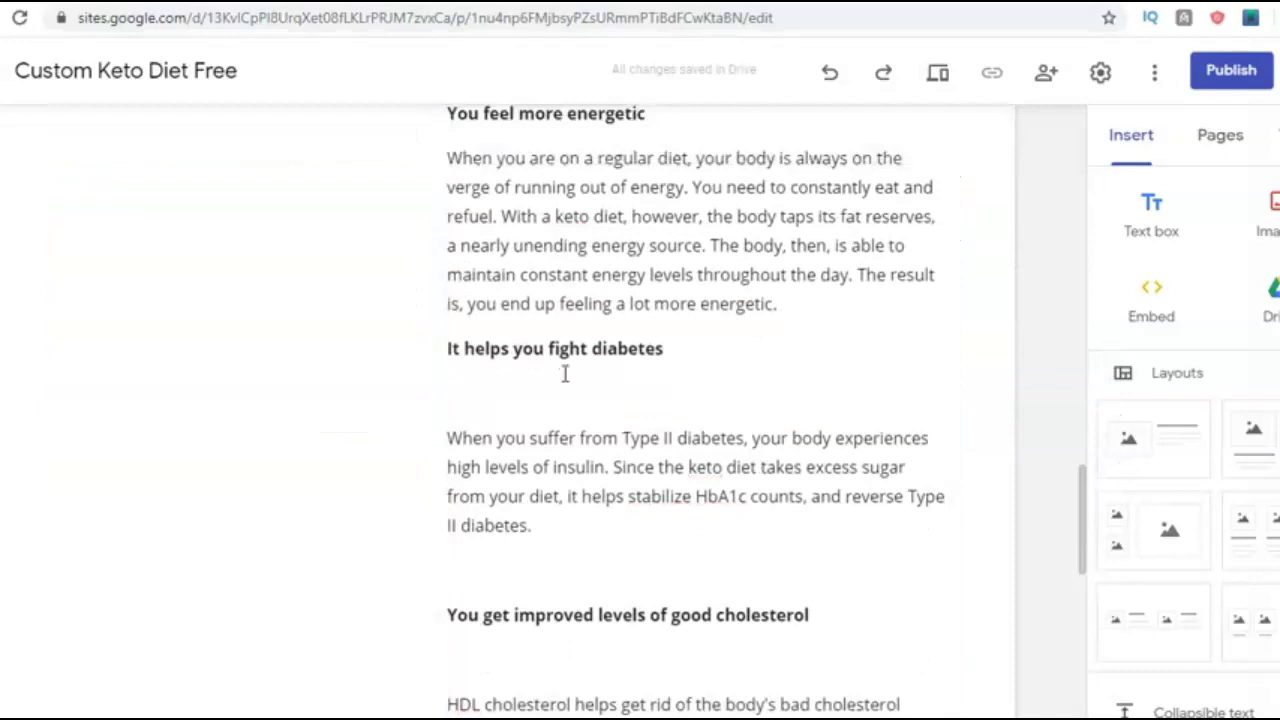
{"action": "left_click", "coordinate": [487, 405]}
{"action": "key", "text": "BackSpace"}
{"action": "left_click", "coordinate": [474, 510]}
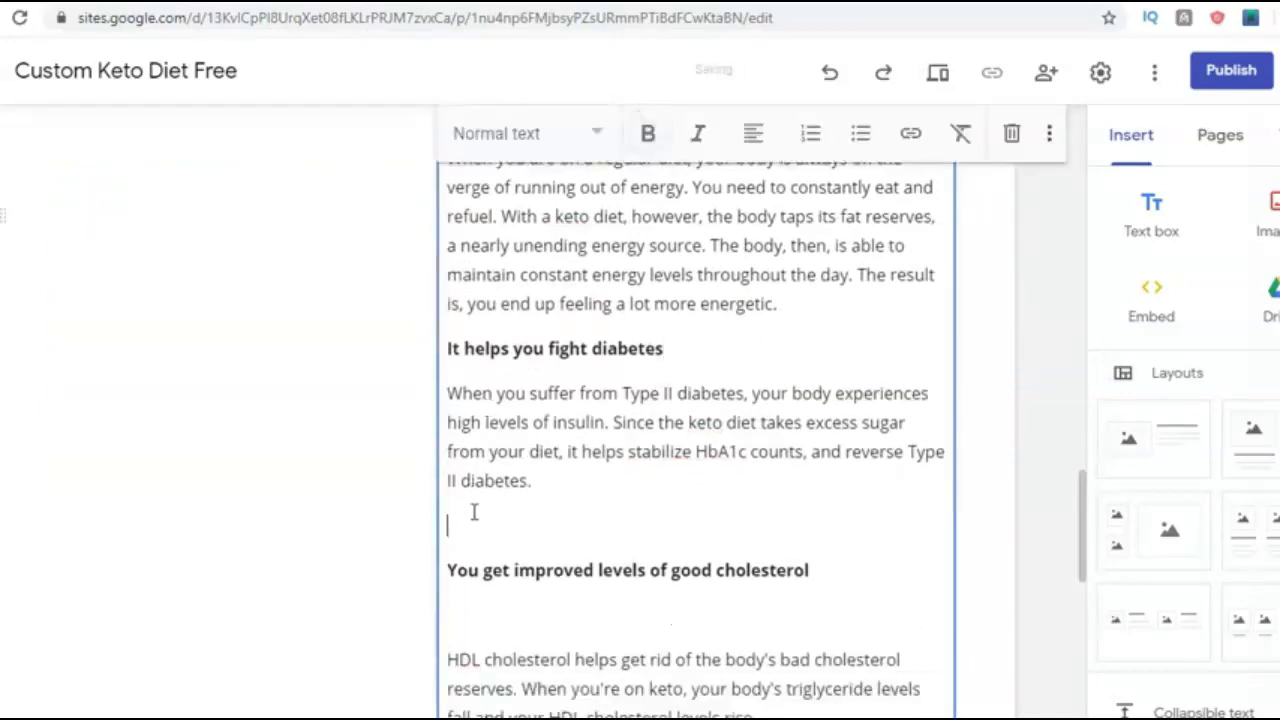
{"action": "key", "text": "BackSpace"}
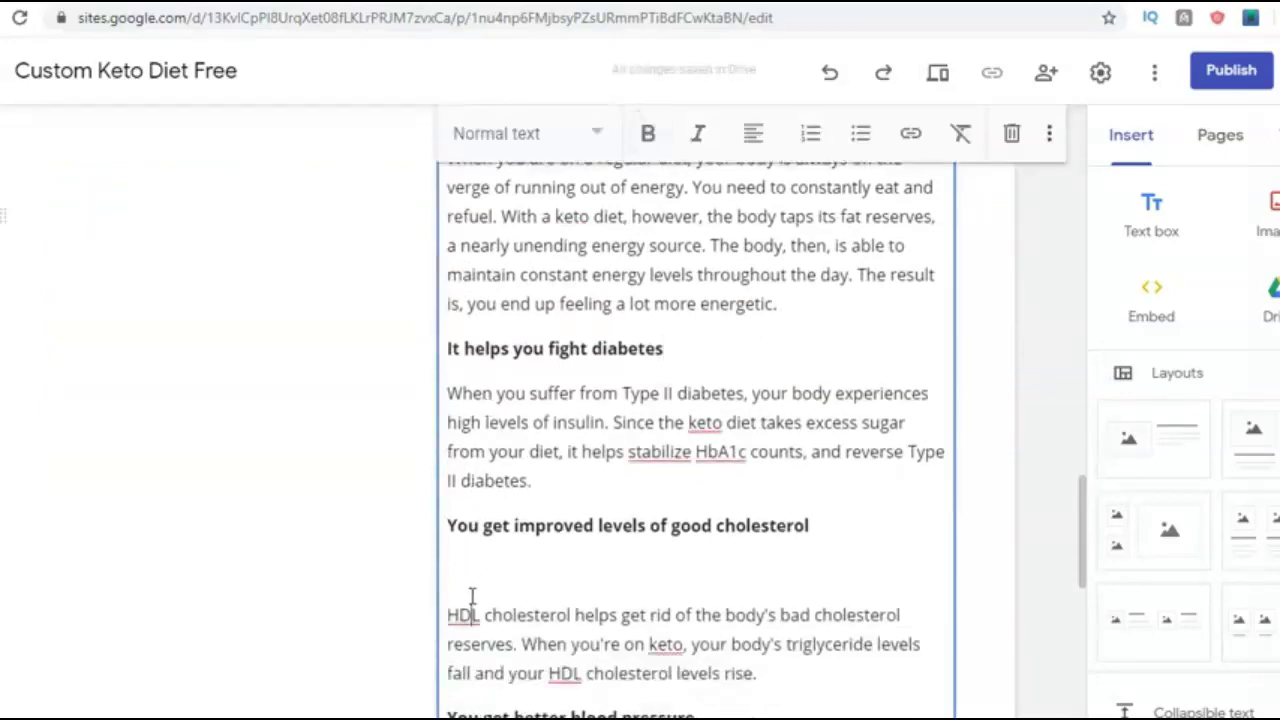
{"action": "left_click", "coordinate": [455, 581]}
{"action": "key", "text": "BackSpace"}
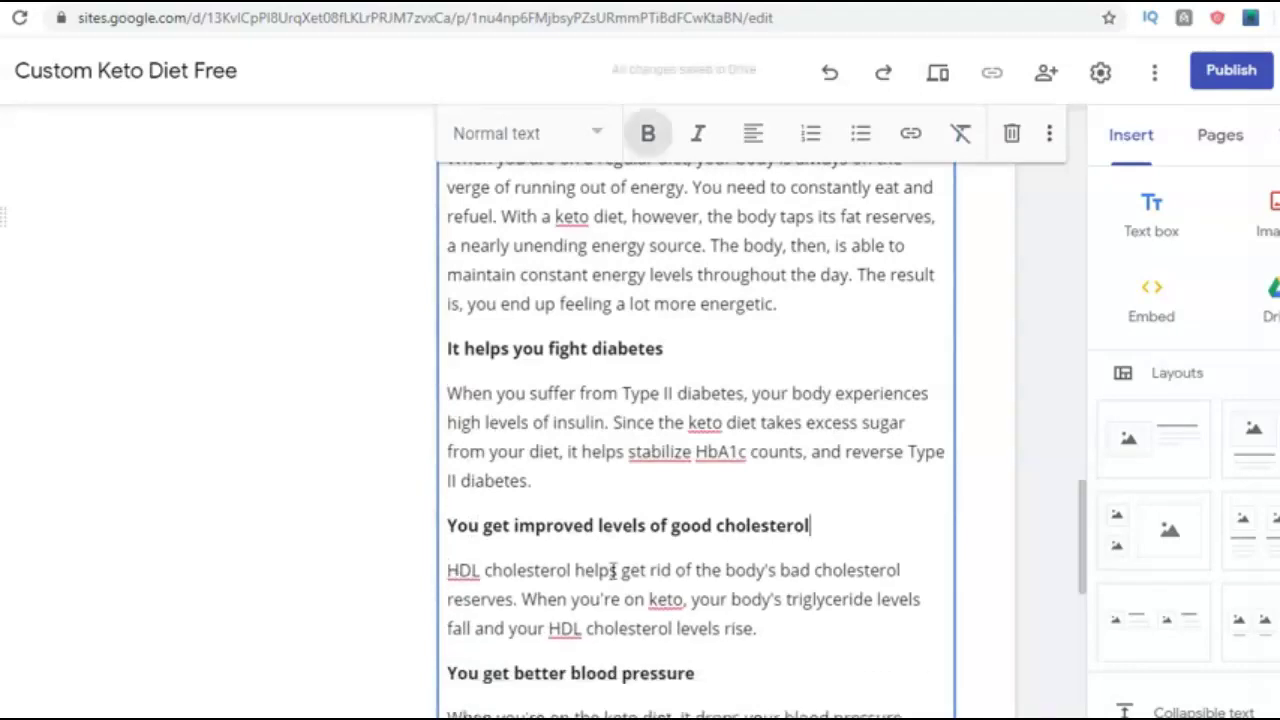
- Remove the blank line above the closing sentence that starts with "If you want a complete plan"
{"action": "left_click_drag", "start_coordinate": [1087, 520], "coordinate": [1097, 625]}
{"action": "left_click", "coordinate": [496, 373]}
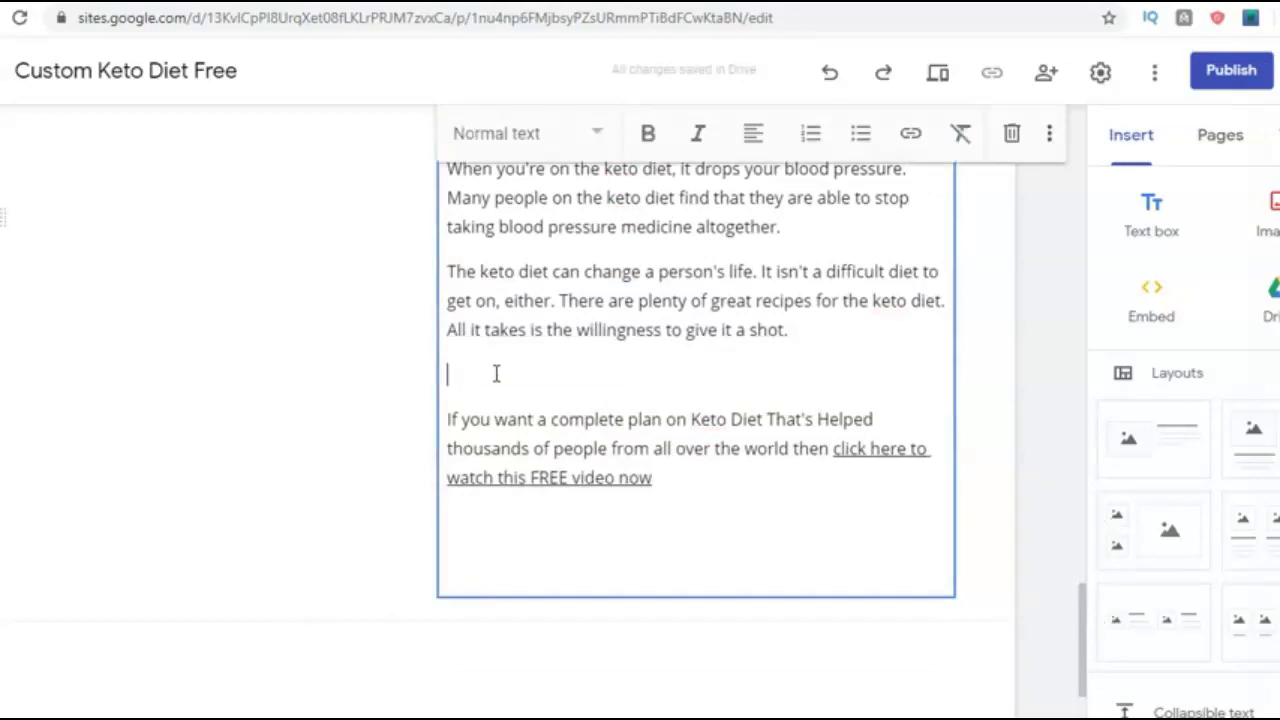
{"action": "key", "text": "BackSpace"}
{"action": "left_click", "coordinate": [282, 390]}
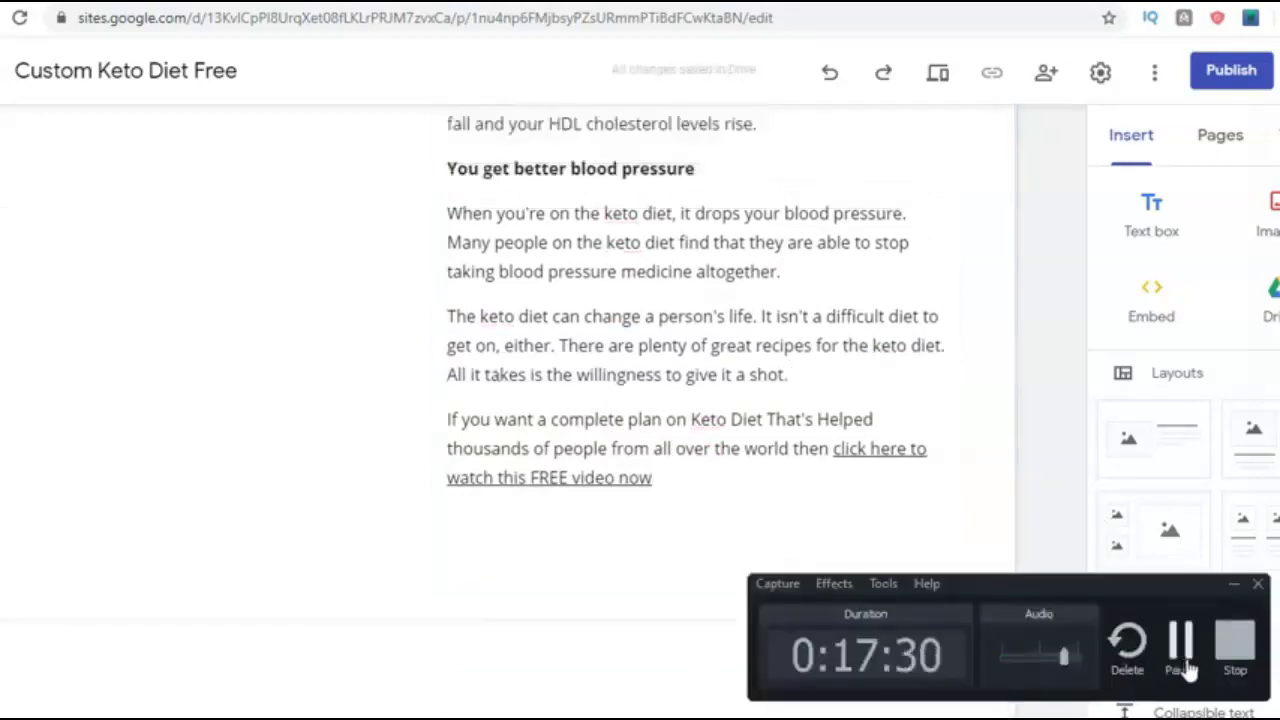
{"action": "left_click", "coordinate": [1183, 674]}
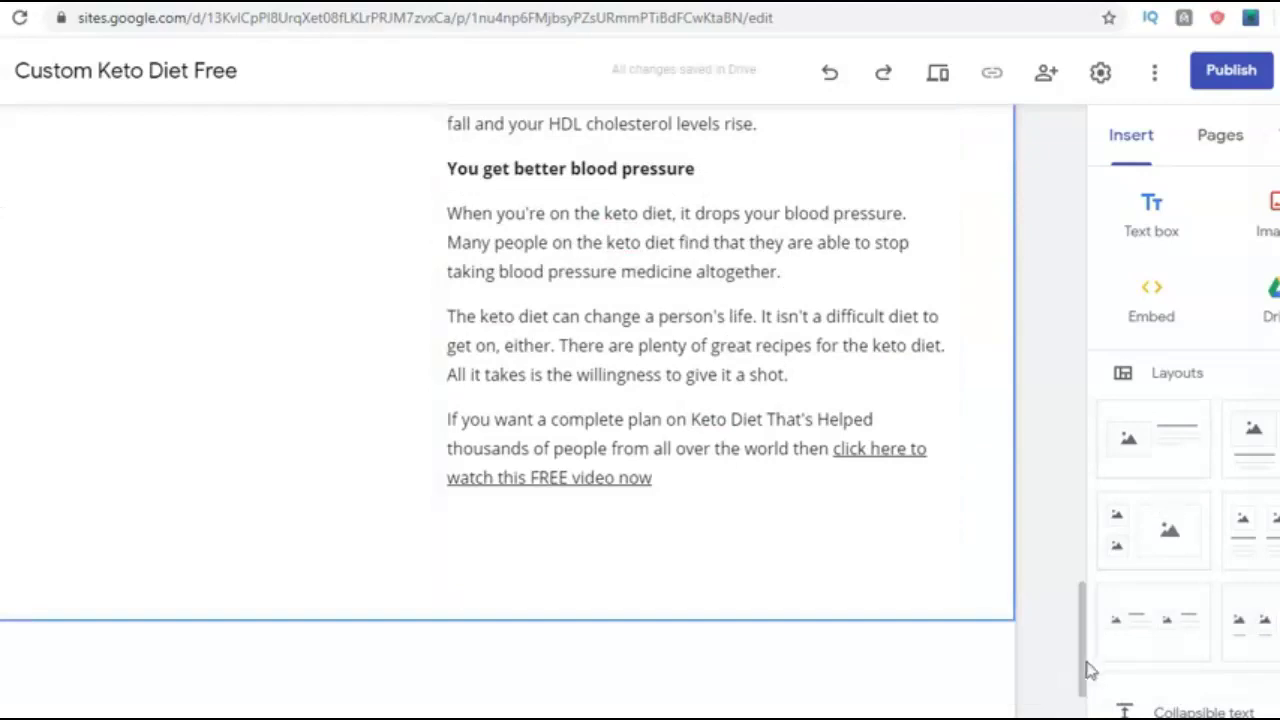
- Check the Ubersuggest keyword ideas and change the site name in the page header to "Custom Keto Diet Plan"
{"action": "left_click_drag", "start_coordinate": [1082, 519], "coordinate": [1062, 112]}
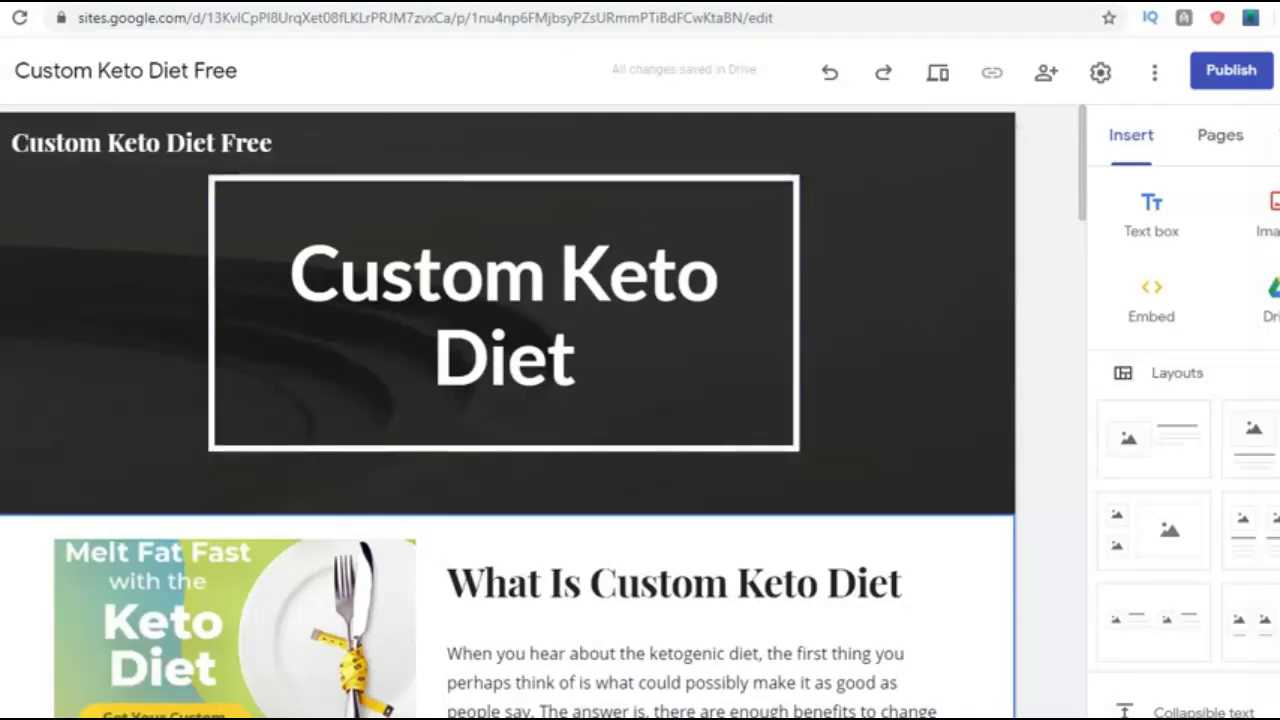
{"action": "key", "text": "ctrl+Tab"}
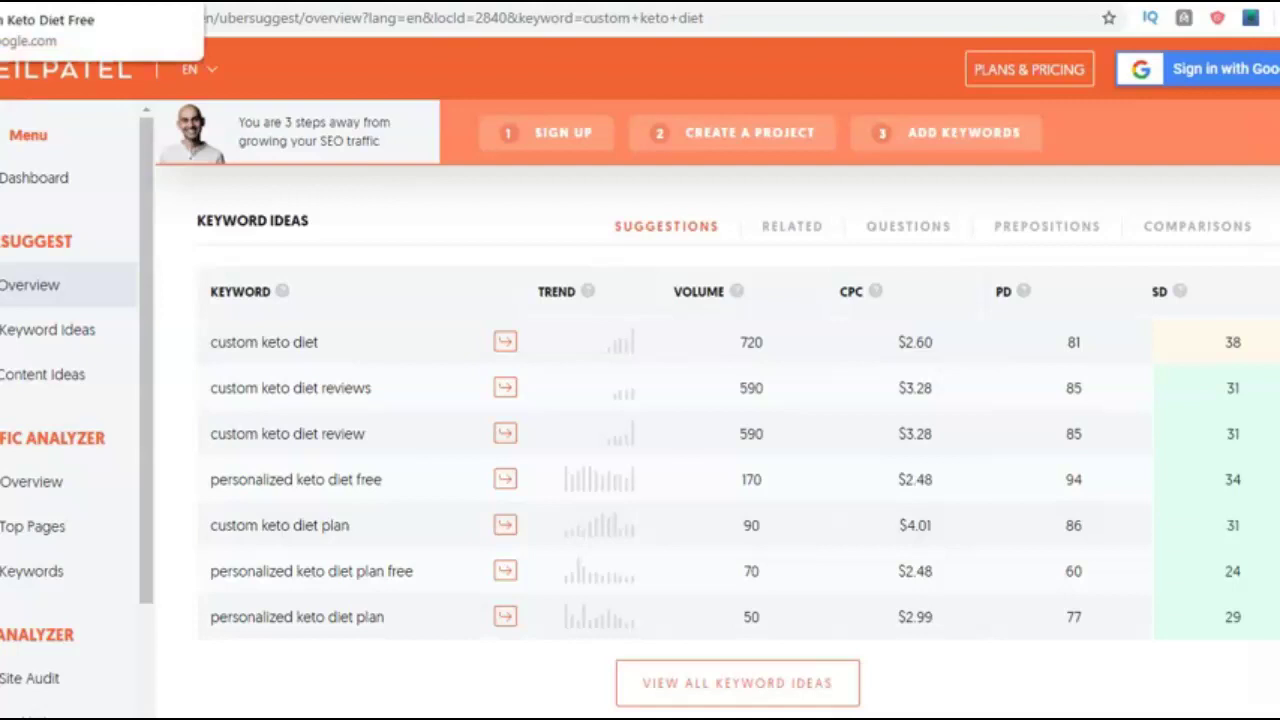
{"action": "left_click", "coordinate": [100, 2]}
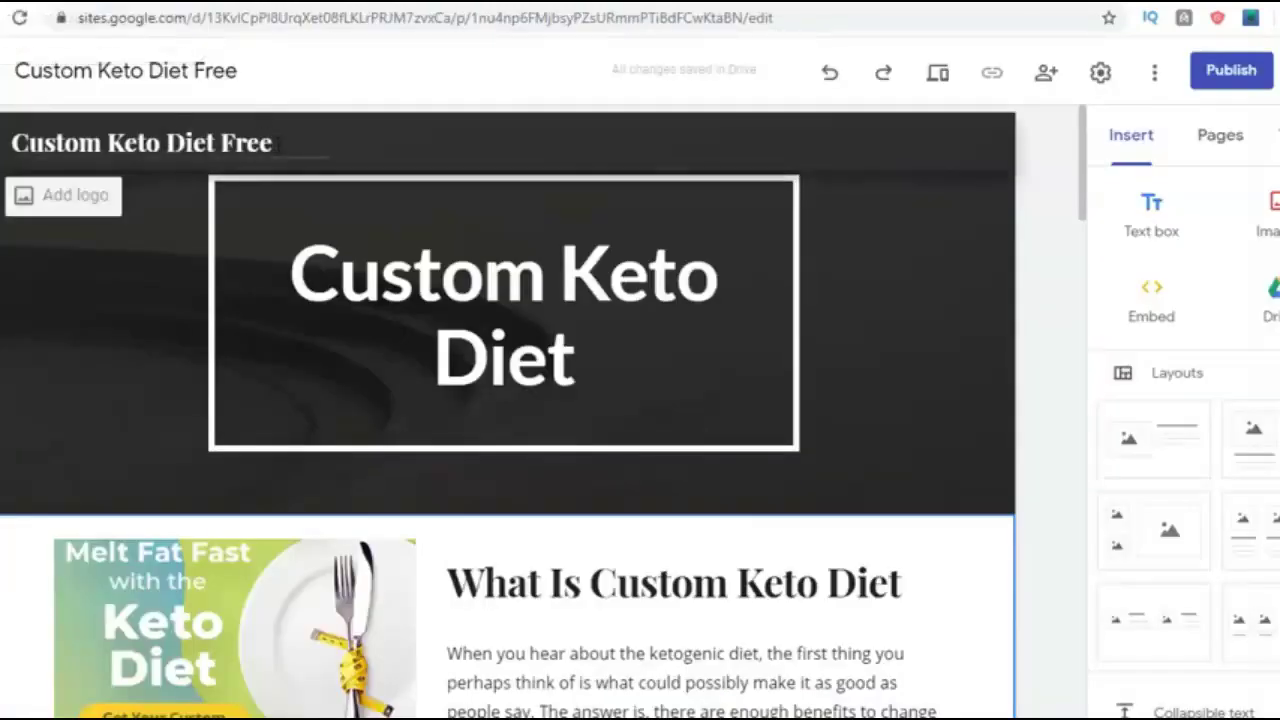
{"action": "key", "text": "BackSpace"}
{"action": "type", "text": "Plan"}
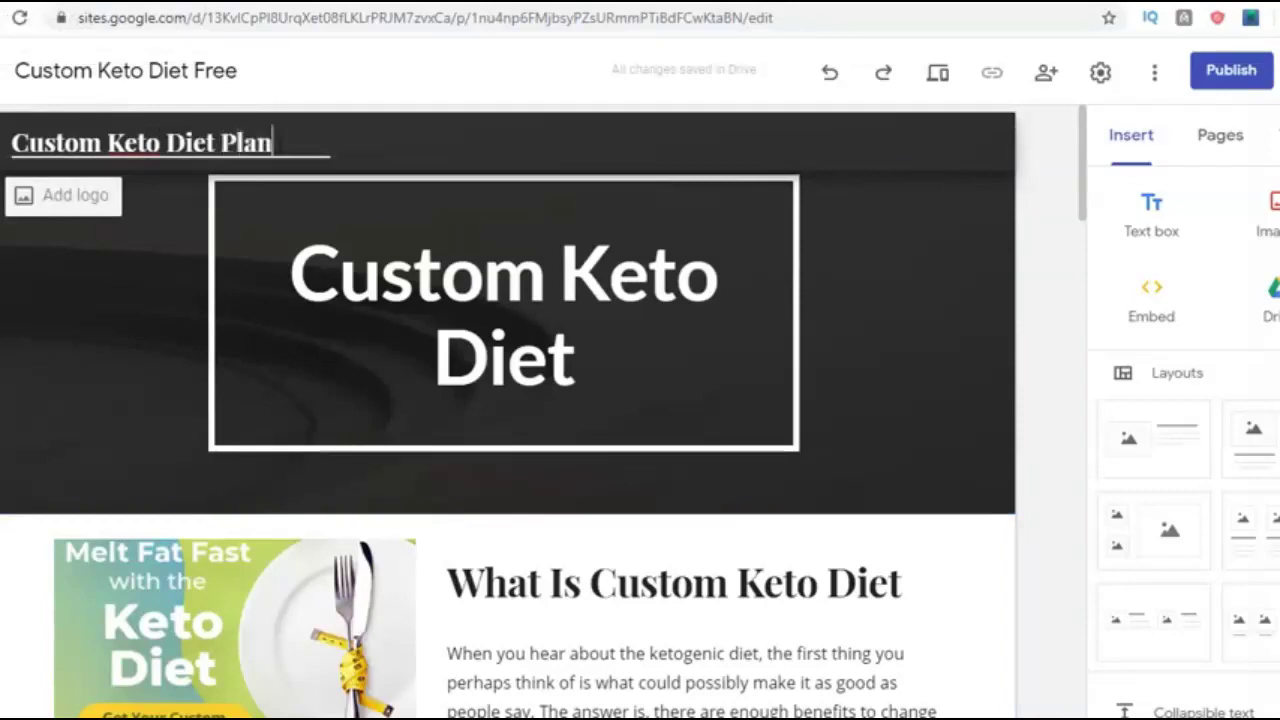
{"action": "left_click", "coordinate": [506, 84]}
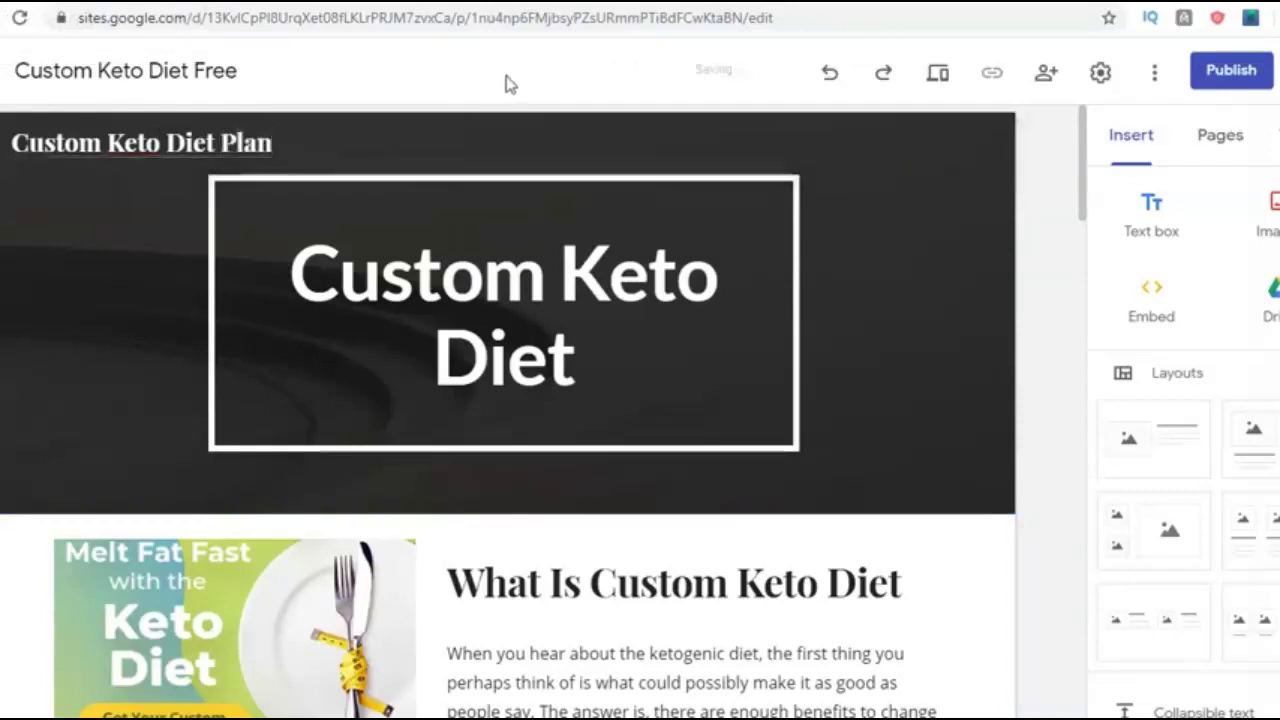
- View the logo and favicon options in the site's brand image settings
{"action": "mouse_move", "coordinate": [63, 222]}
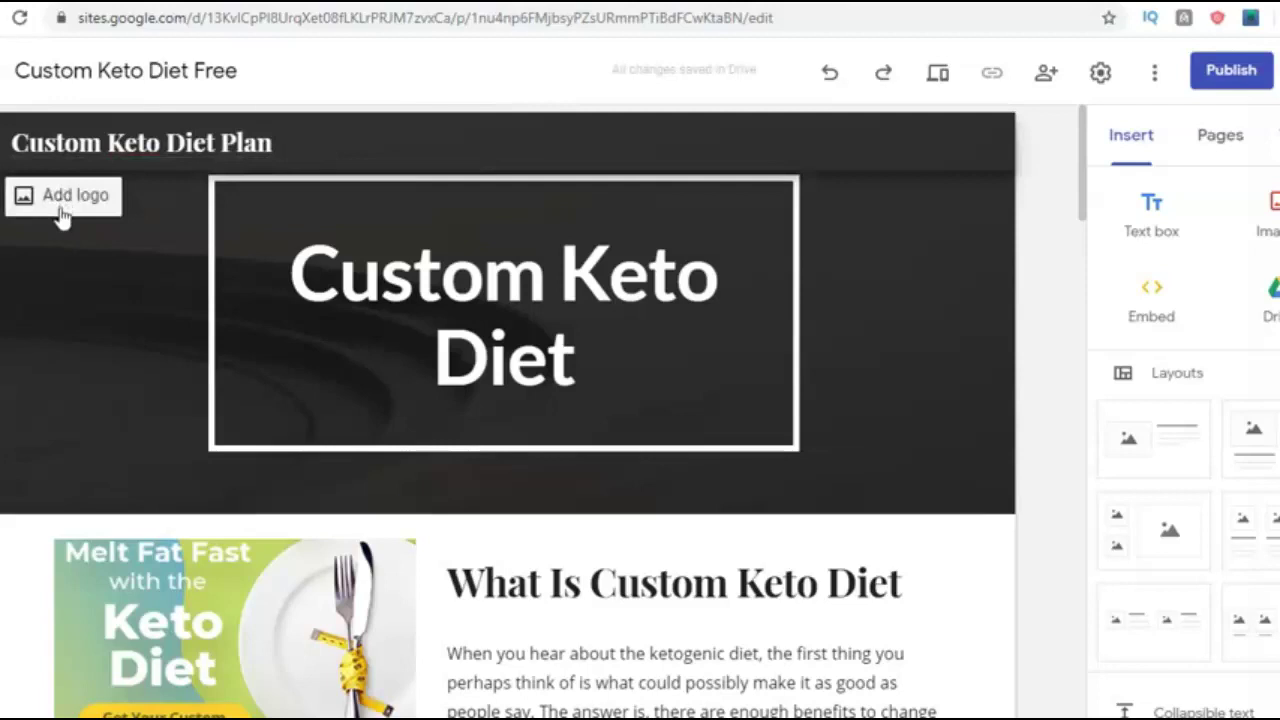
{"action": "left_click", "coordinate": [60, 212]}
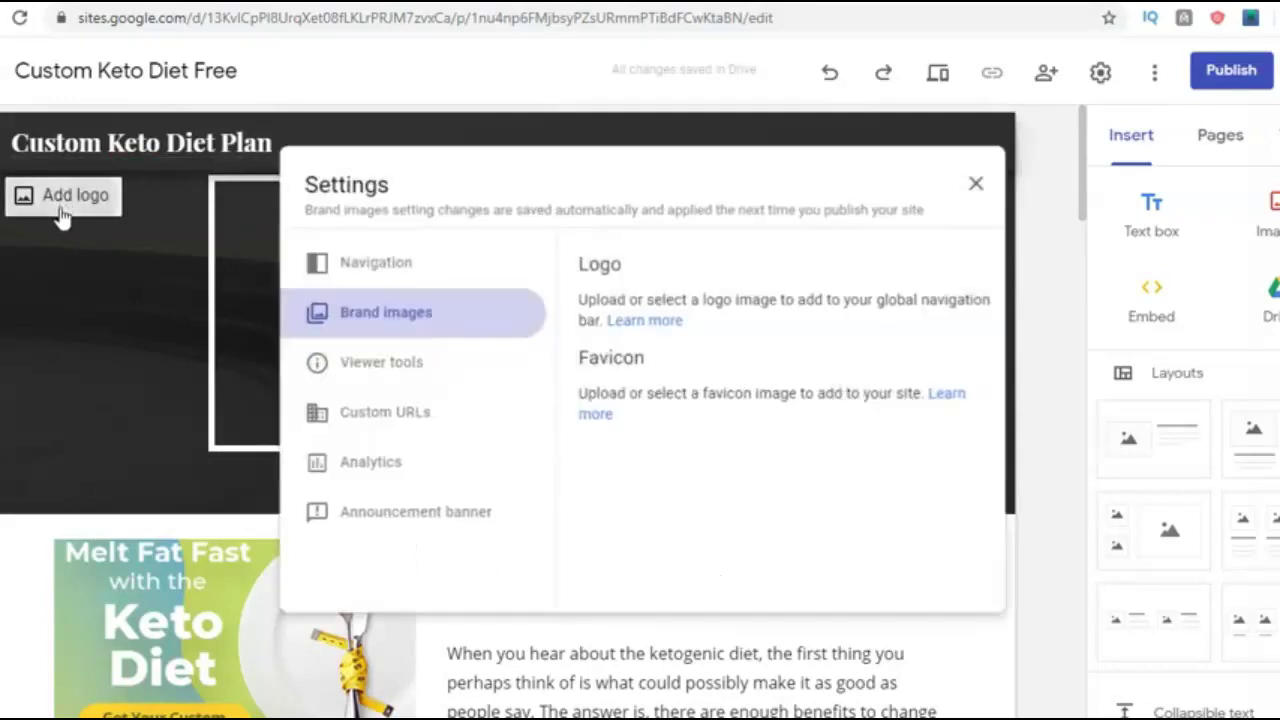
{"action": "left_click", "coordinate": [976, 184]}
- Switch to the Custom Keto Diet affiliate site and read the product information, including the list of what customers get and the client testimonials
{"action": "key", "text": "ctrl+Tab"}
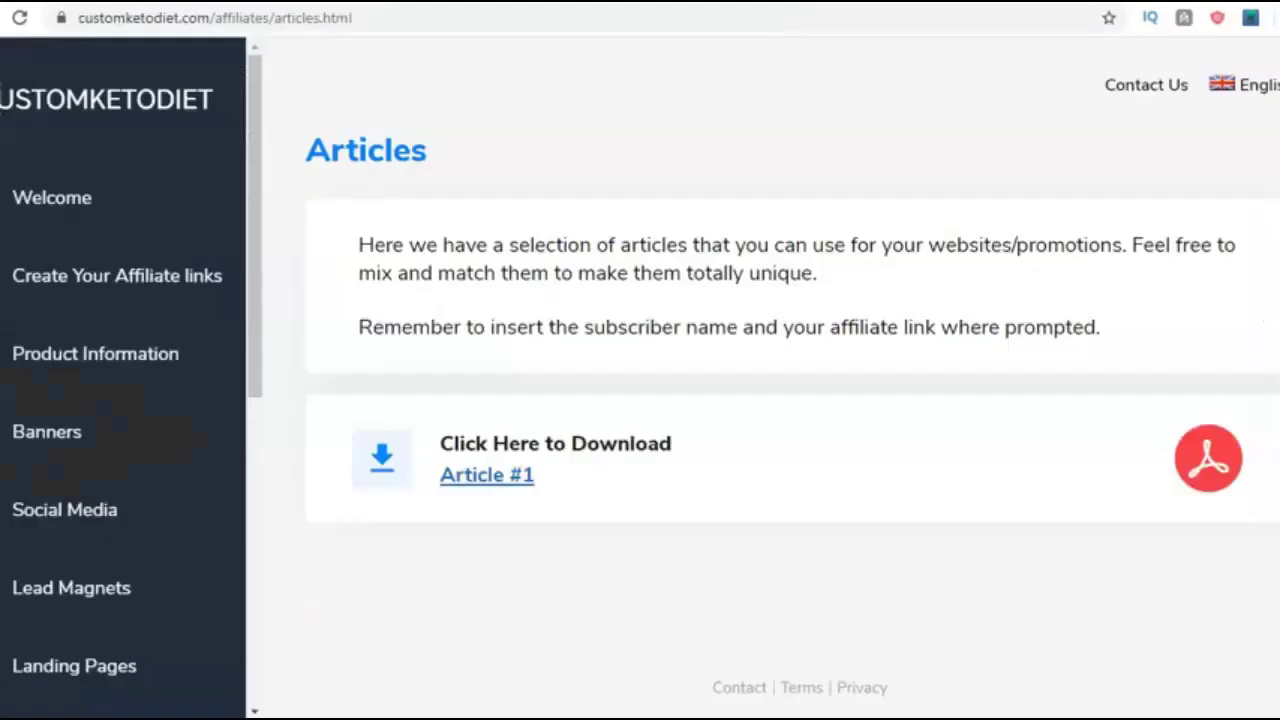
{"action": "left_click", "coordinate": [167, 353]}
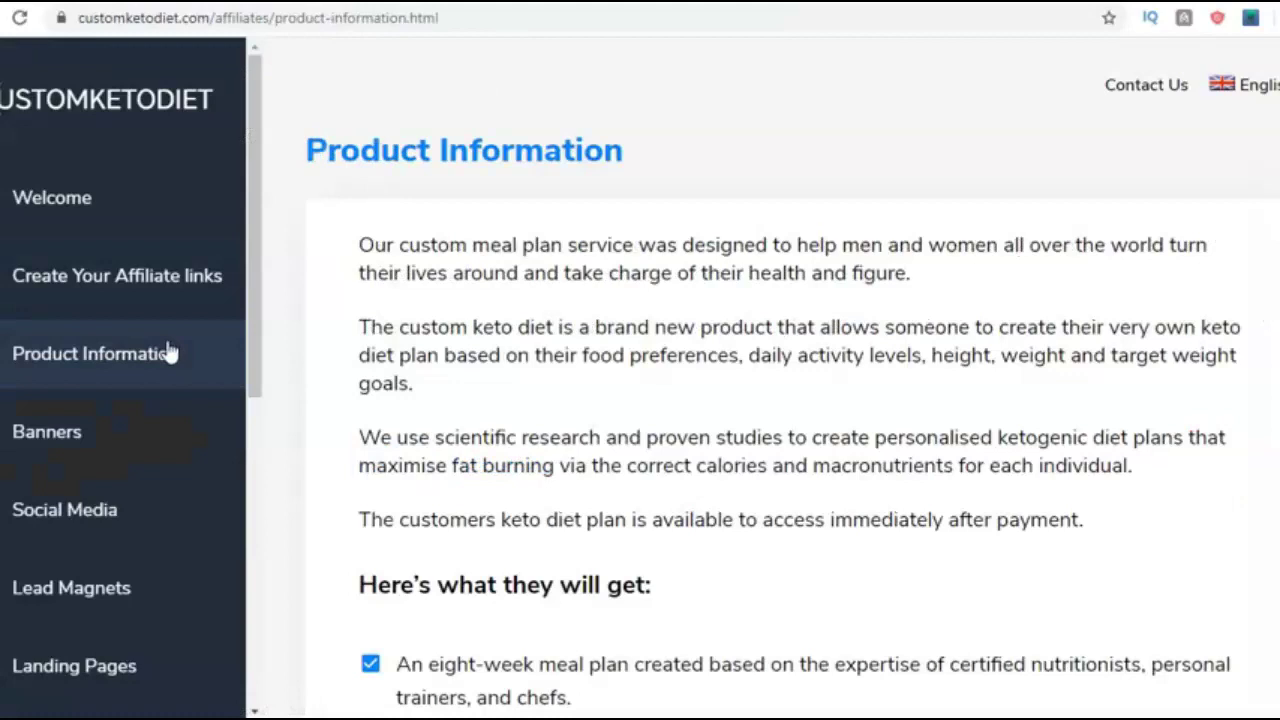
{"action": "scroll", "coordinate": [793, 377], "scroll_direction": "down", "scroll_amount": 3}
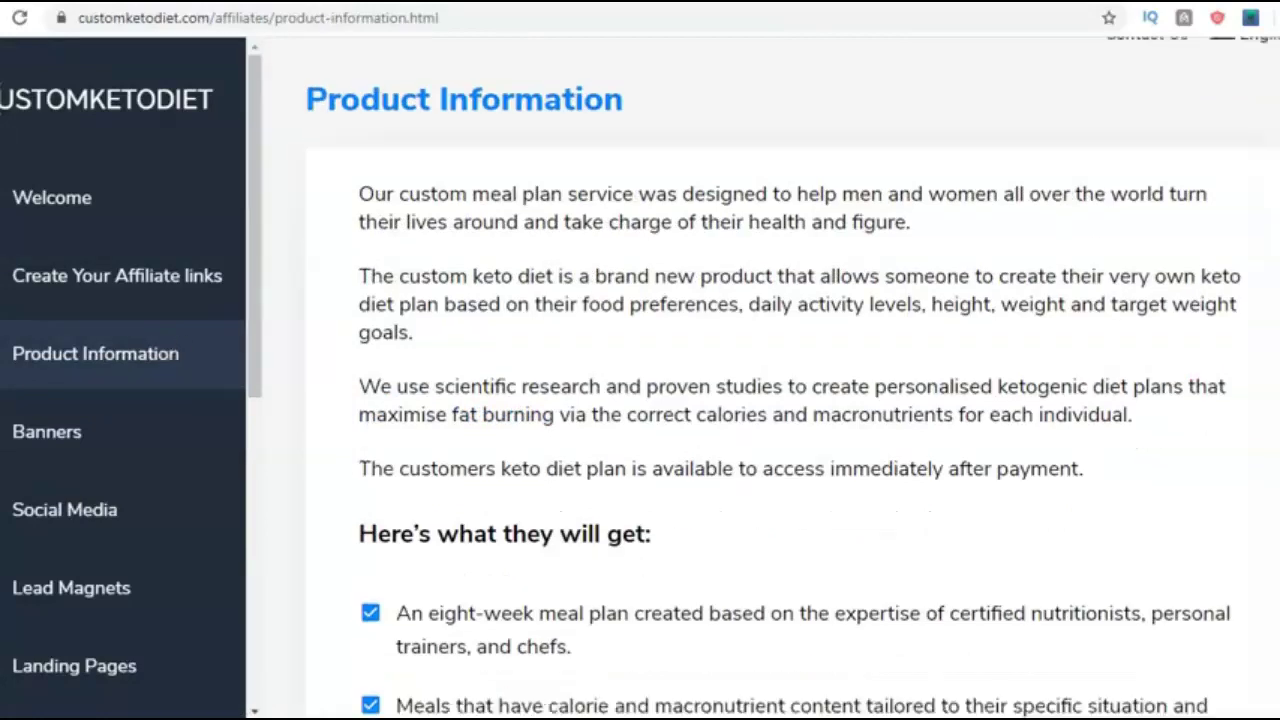
{"action": "scroll", "coordinate": [795, 388], "scroll_direction": "down", "scroll_amount": 8}
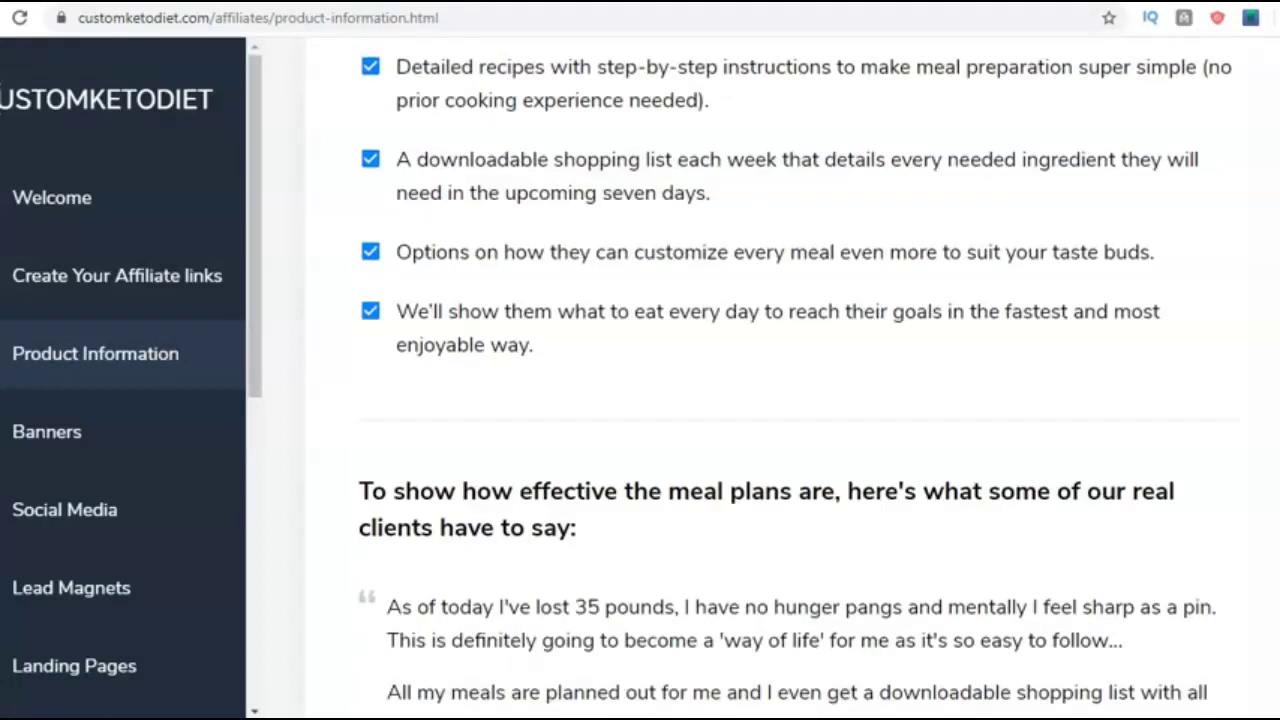
{"action": "scroll", "coordinate": [795, 388], "scroll_direction": "down", "scroll_amount": 10}
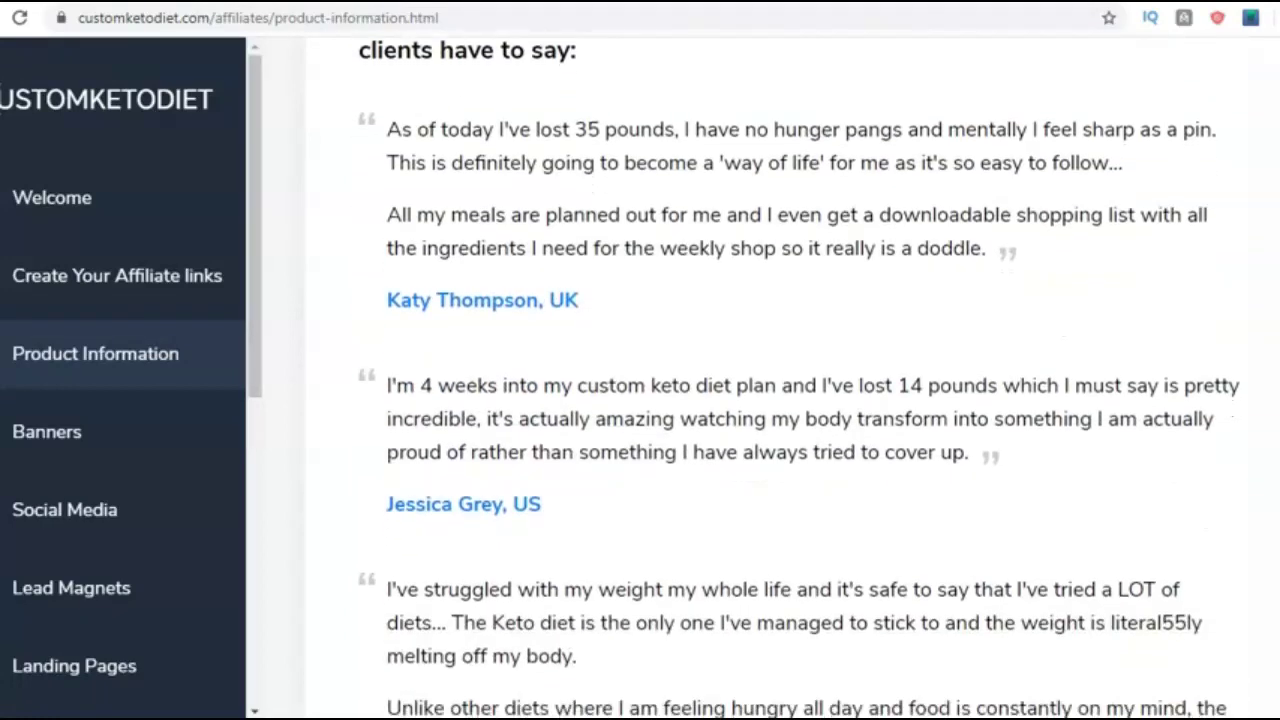
{"action": "scroll", "coordinate": [795, 388], "scroll_direction": "up", "scroll_amount": 12}
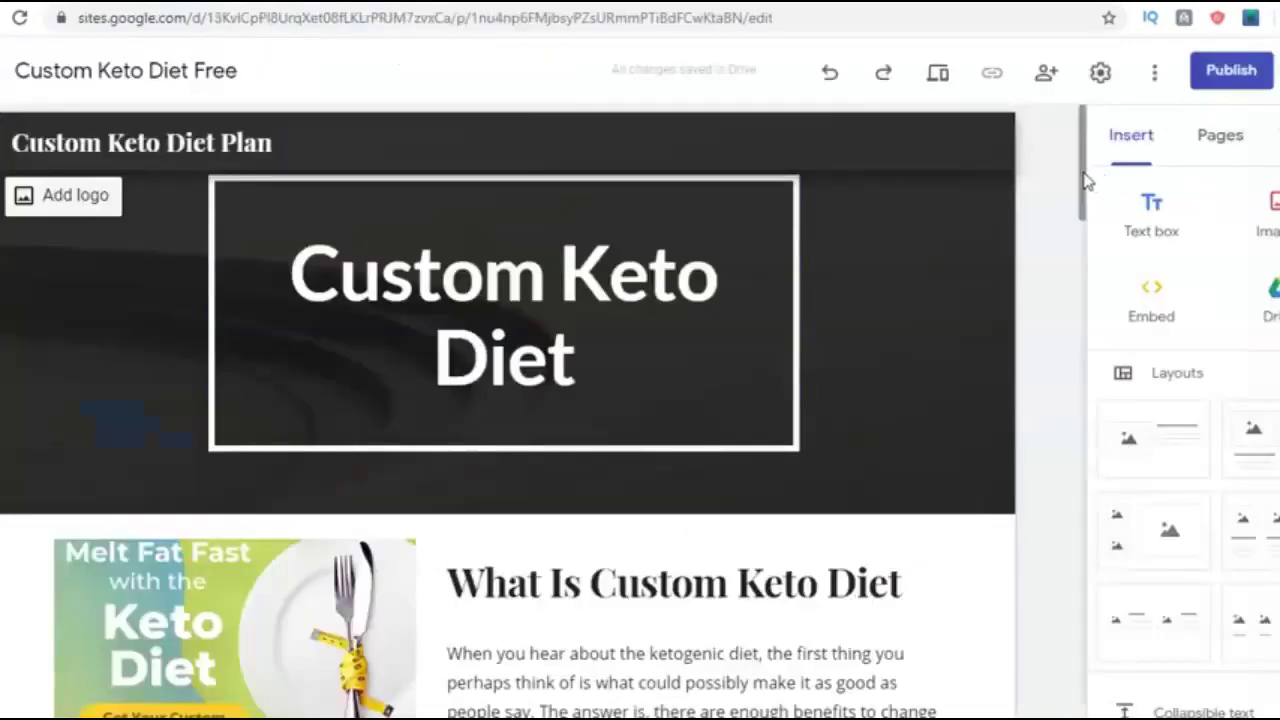
- Review the landing page in Google Sites from header to closing sentence and view the options available for the Home page
{"action": "left_click_drag", "start_coordinate": [1086, 177], "coordinate": [1176, 680]}
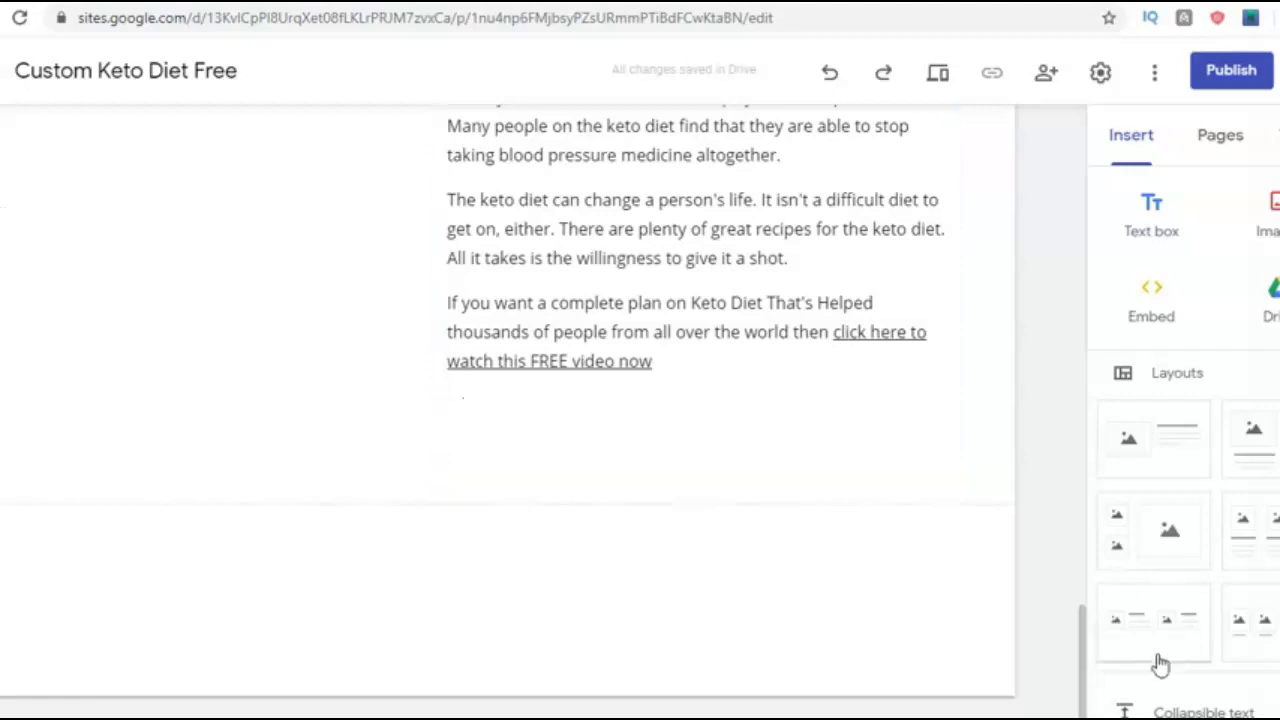
{"action": "left_click_drag", "start_coordinate": [1080, 680], "coordinate": [1020, 149]}
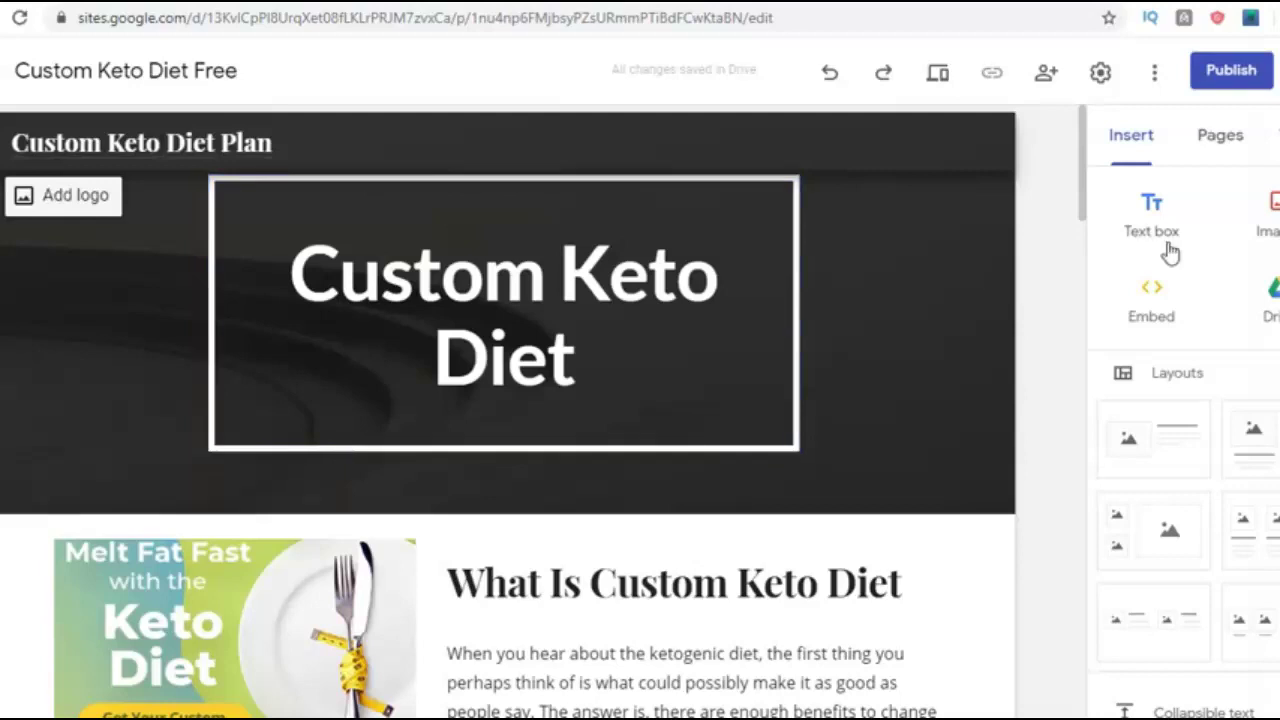
{"action": "left_click", "coordinate": [1228, 136]}
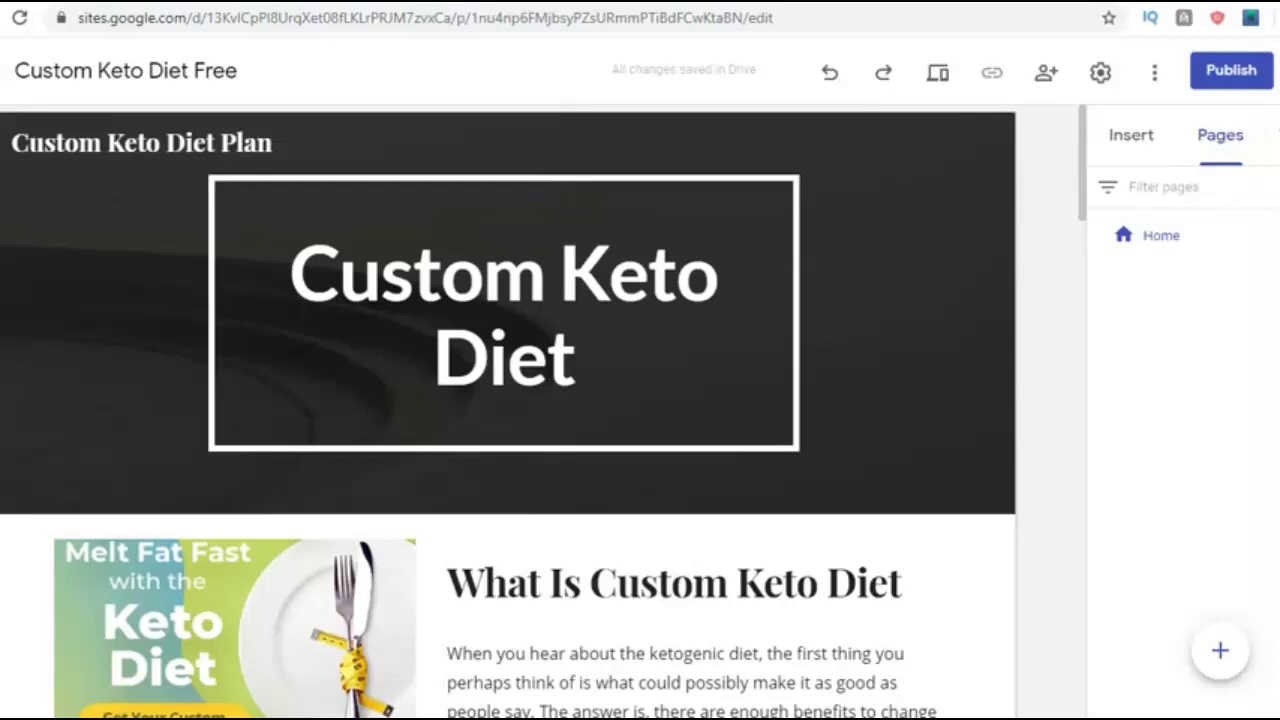
{"action": "left_click", "coordinate": [1258, 235]}
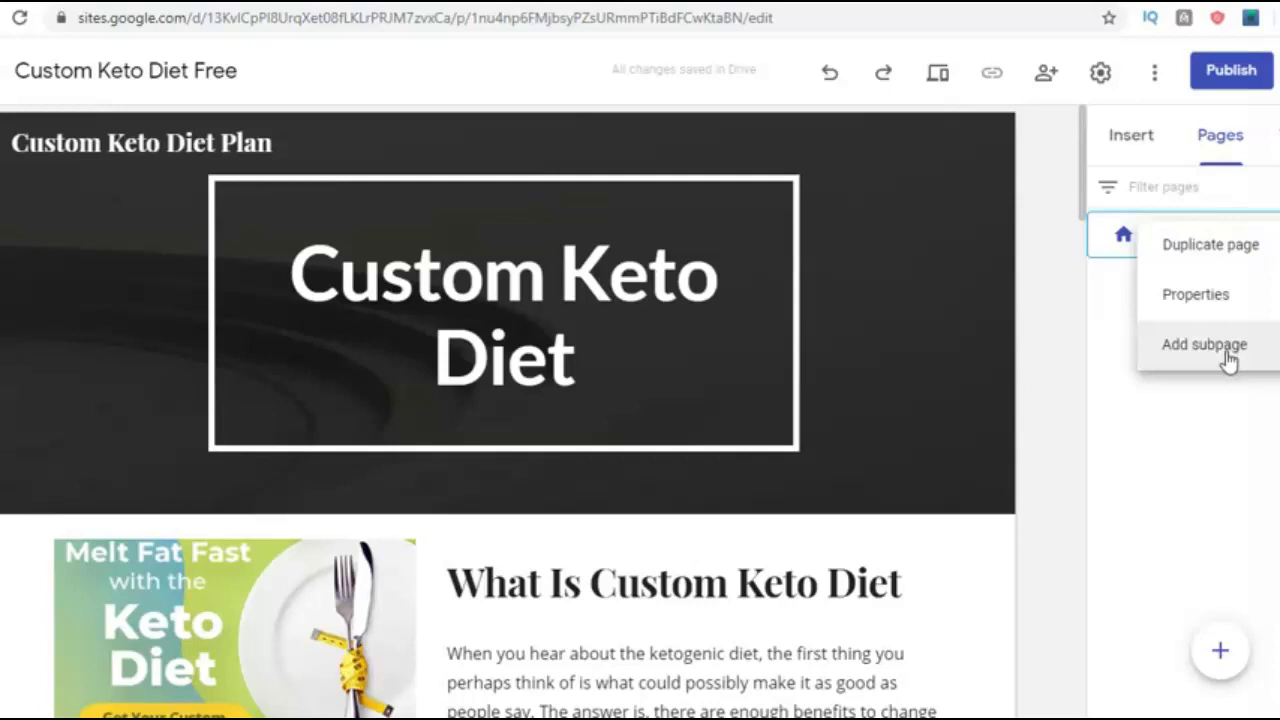
{"action": "left_click", "coordinate": [1065, 406]}
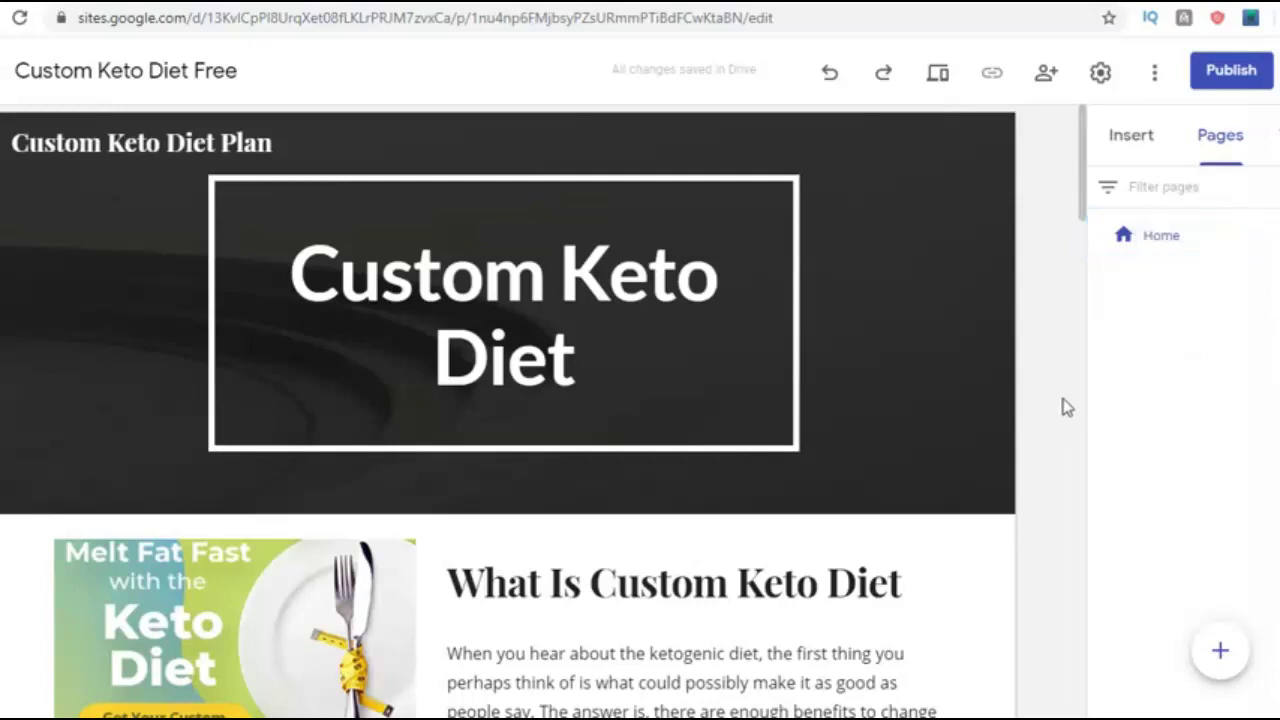
{"action": "left_click", "coordinate": [1143, 152]}
{"action": "left_click_drag", "start_coordinate": [1083, 186], "coordinate": [1234, 680]}
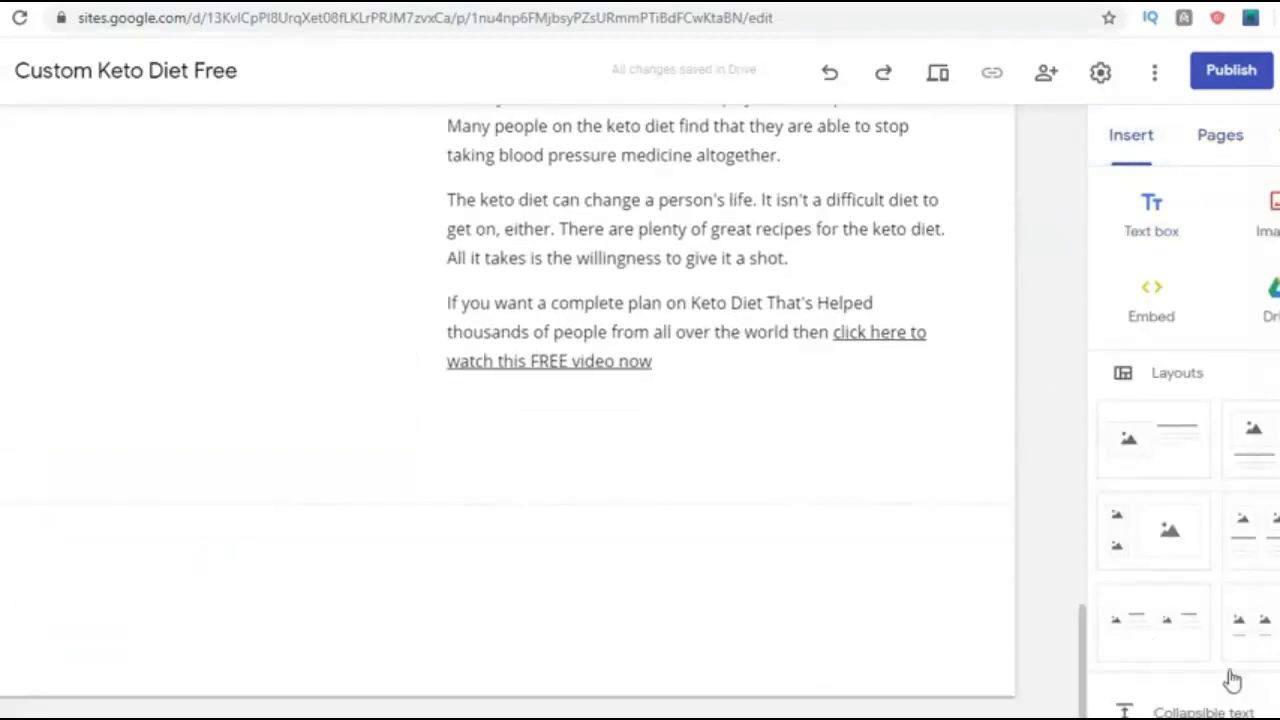
- Add a two-column layout with image and text placeholders below the article's closing sentence
{"action": "left_click", "coordinate": [1274, 455]}
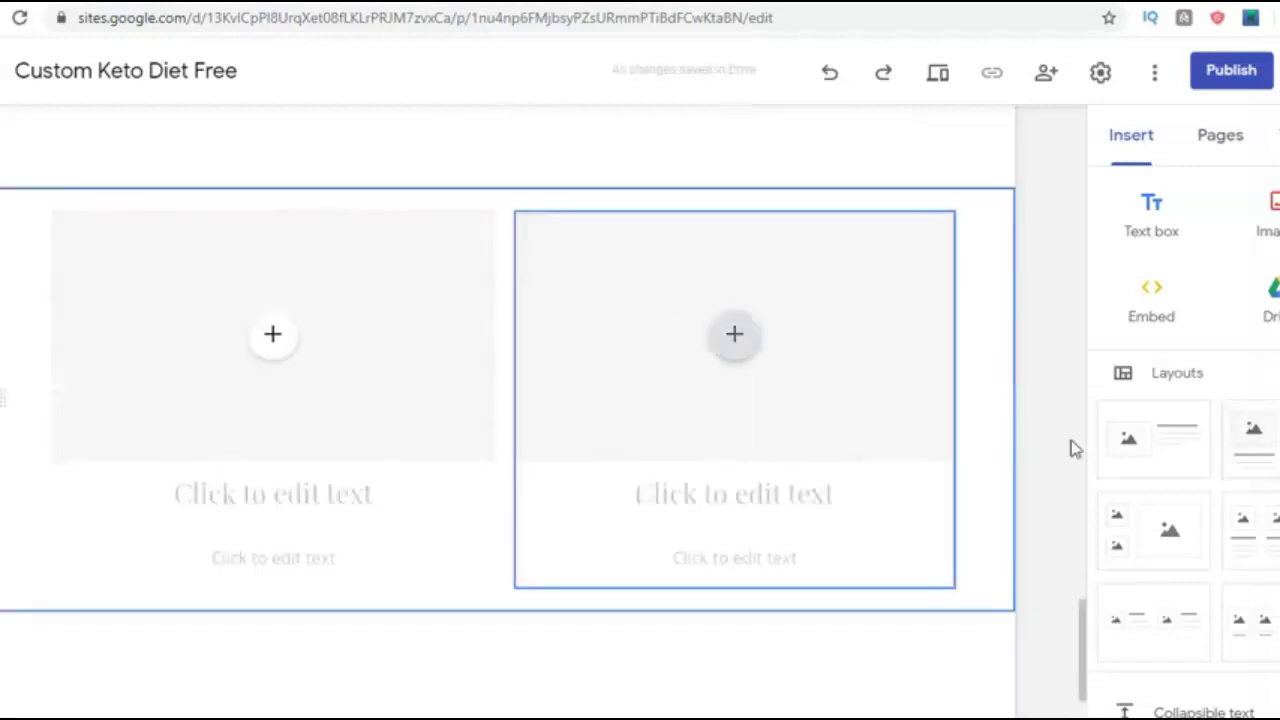
{"action": "left_click_drag", "start_coordinate": [1088, 648], "coordinate": [1090, 587]}
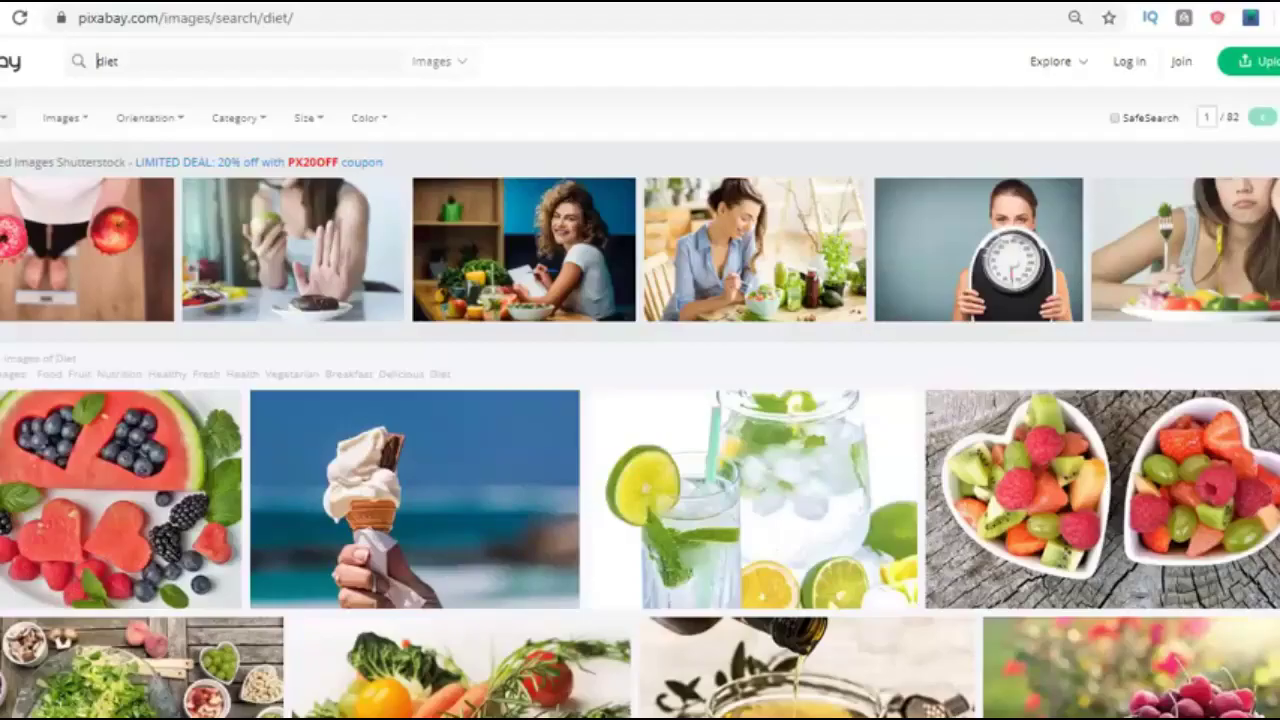
- Switch from Google Sites to cnn.com, accept its cookie notice and look at how the home page combines images with headlines and text
{"action": "left_click", "coordinate": [305, 16]}
{"action": "type", "text": "cnn"}
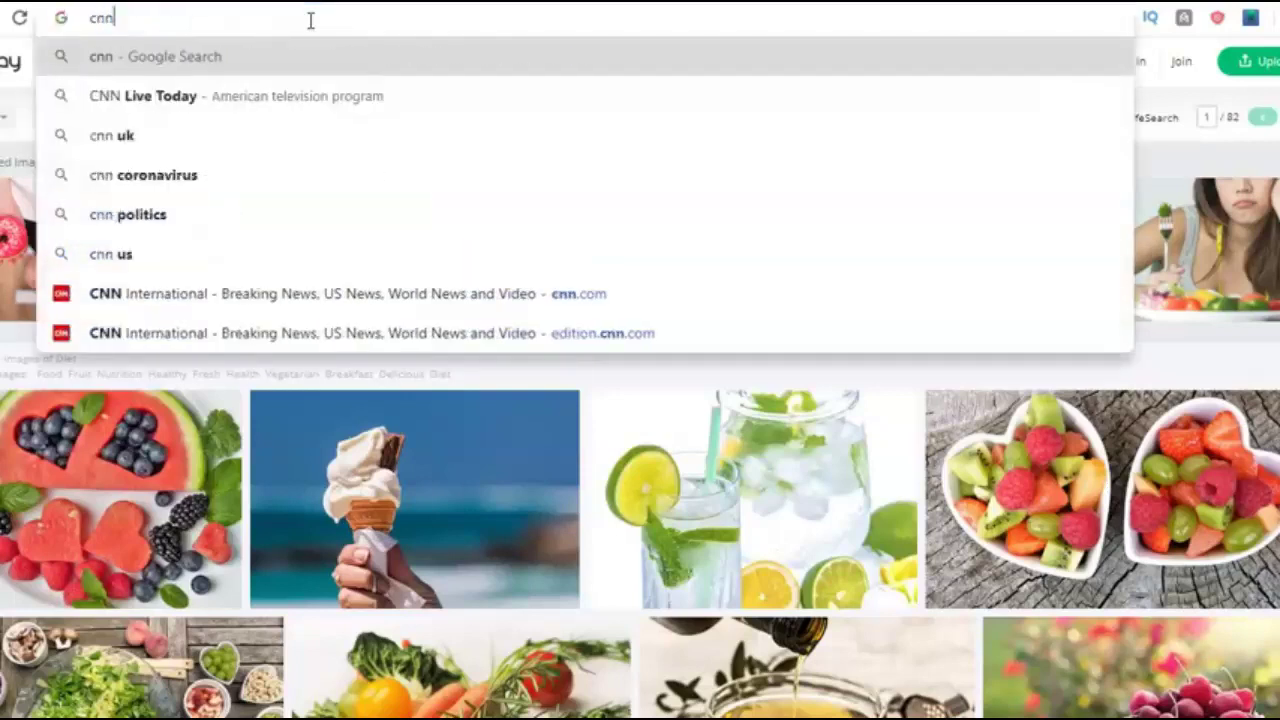
{"action": "type", "text": ".com"}
{"action": "key", "text": "Return"}
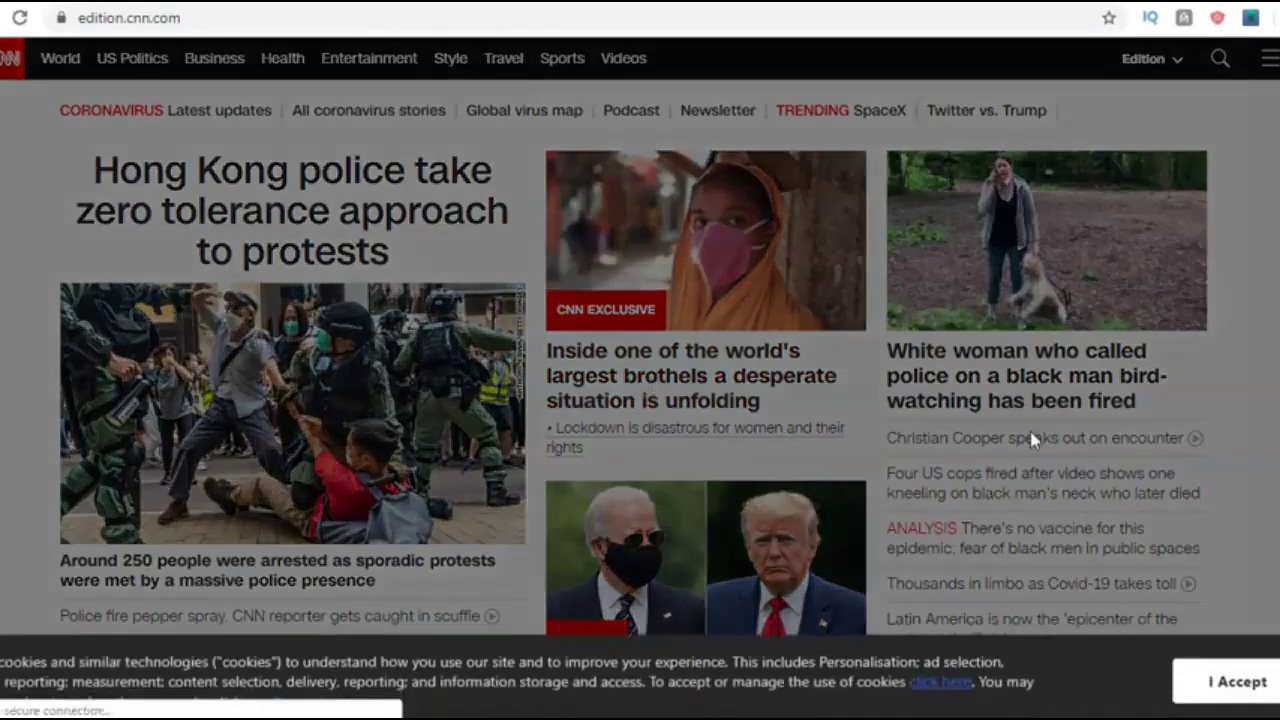
{"action": "left_click", "coordinate": [1236, 680]}
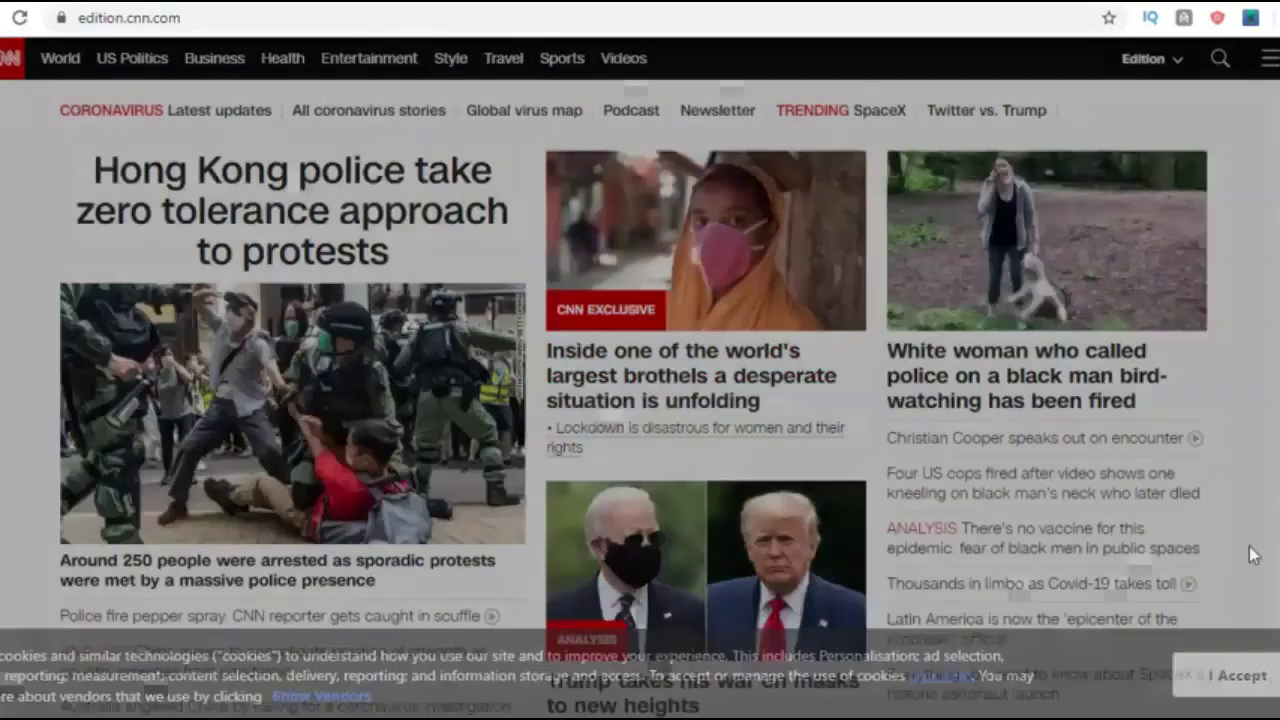
{"action": "scroll", "coordinate": [1275, 352], "scroll_direction": "down", "scroll_amount": 3}
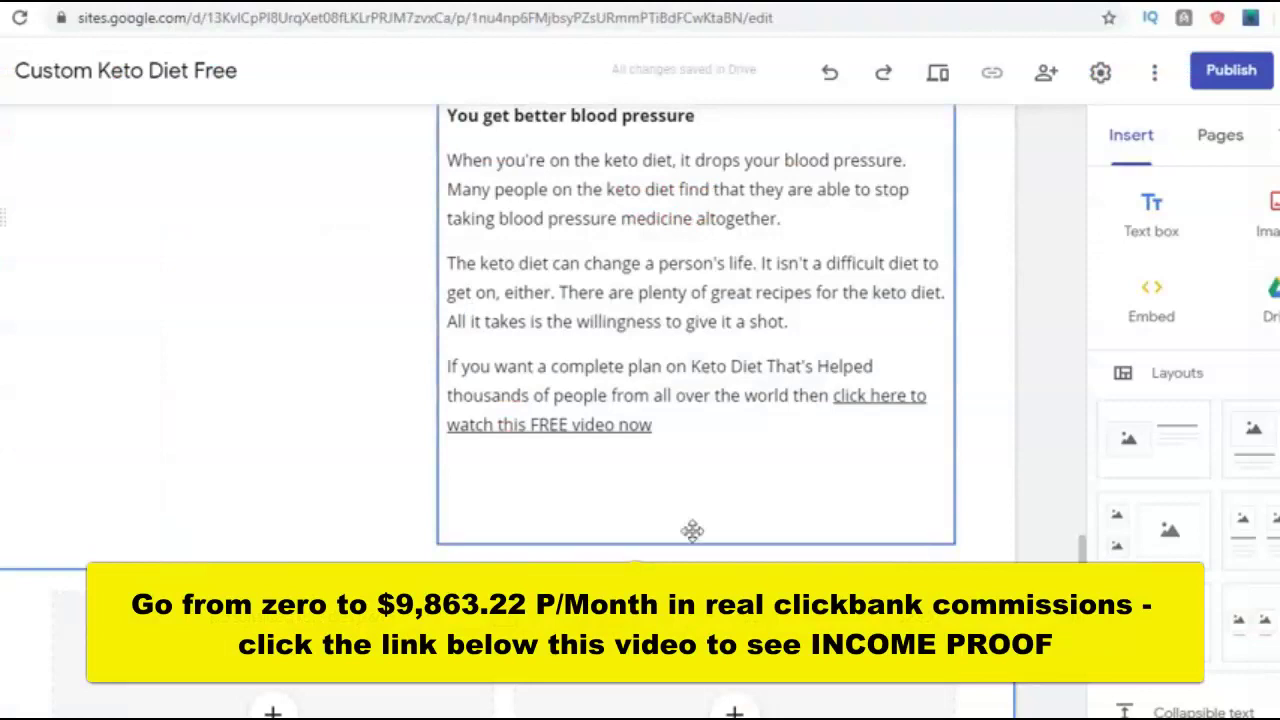
- Return to the Custom Keto Diet affiliate site, open its Banners page and find the salad plate banner for the 8 week meal plan
{"action": "scroll", "coordinate": [1081, 548], "scroll_direction": "down", "scroll_amount": 5}
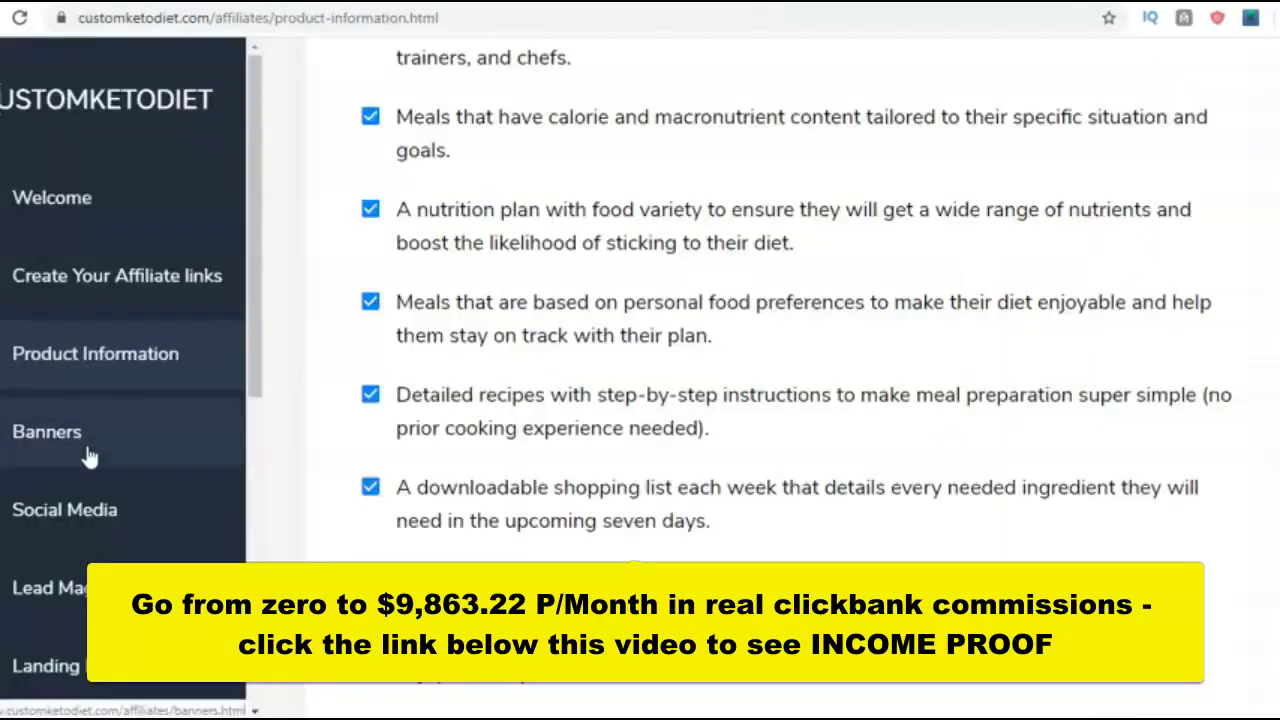
{"action": "left_click", "coordinate": [88, 455]}
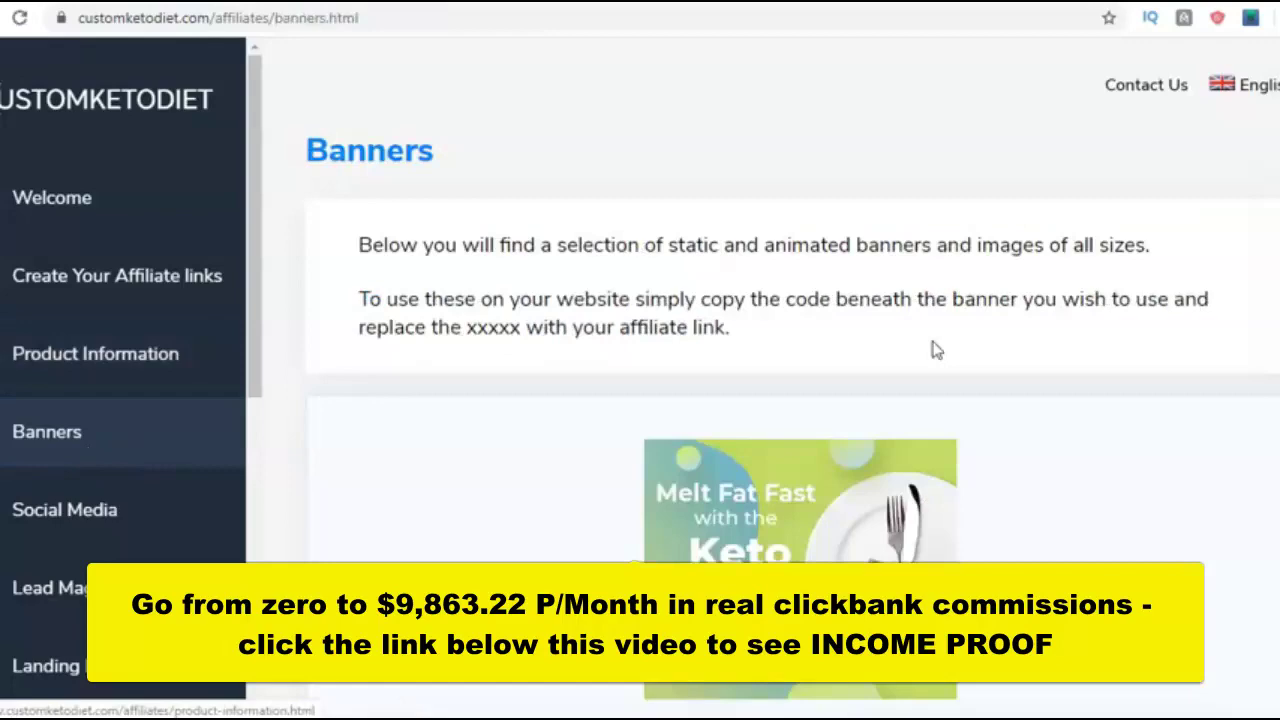
{"action": "scroll", "coordinate": [925, 700], "scroll_direction": "down", "scroll_amount": 10}
{"action": "scroll", "coordinate": [925, 700], "scroll_direction": "down", "scroll_amount": 15}
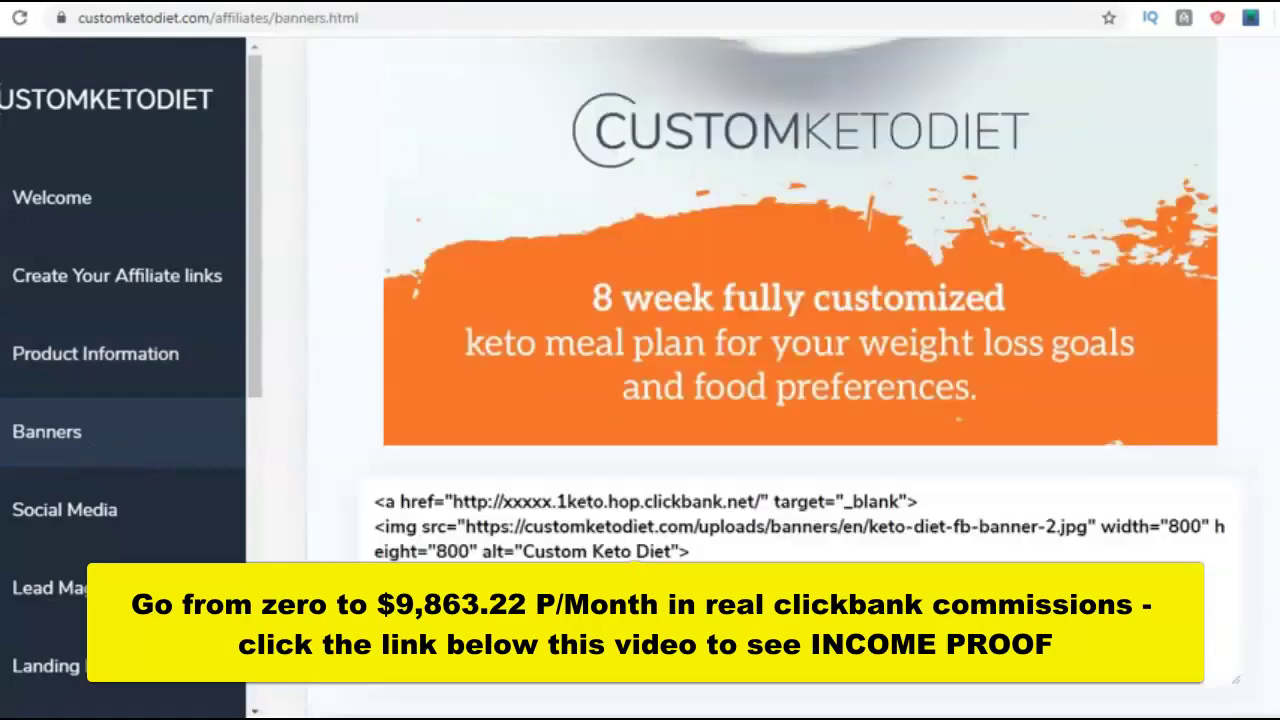
{"action": "scroll", "coordinate": [795, 377], "scroll_direction": "down", "scroll_amount": 6}
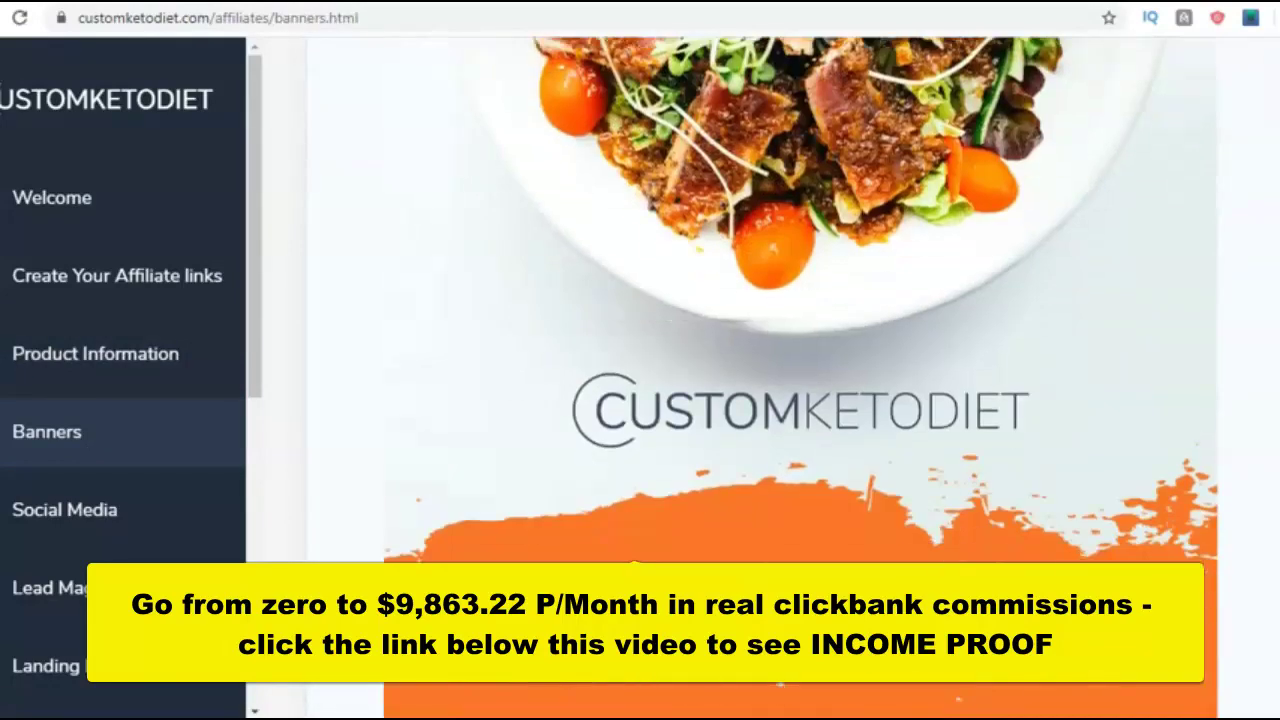
{"action": "scroll", "coordinate": [800, 380], "scroll_direction": "up", "scroll_amount": 3}
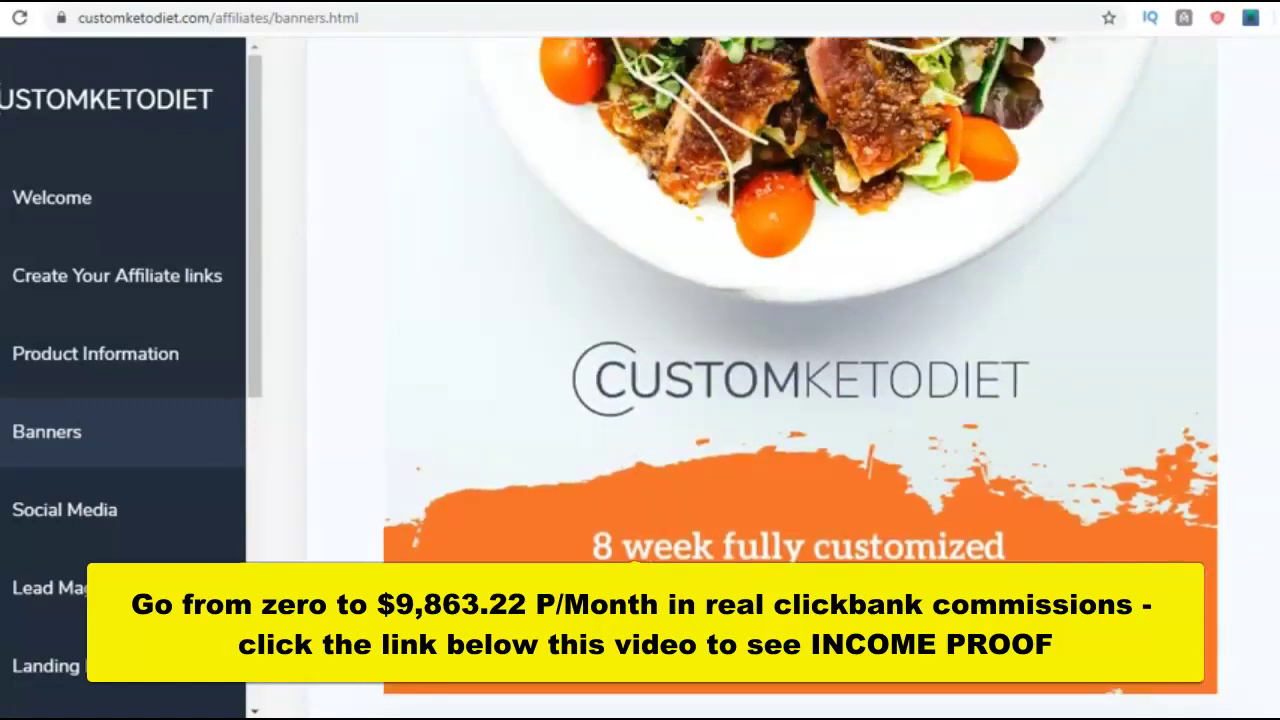
{"action": "scroll", "coordinate": [1204, 398], "scroll_direction": "up", "scroll_amount": 3}
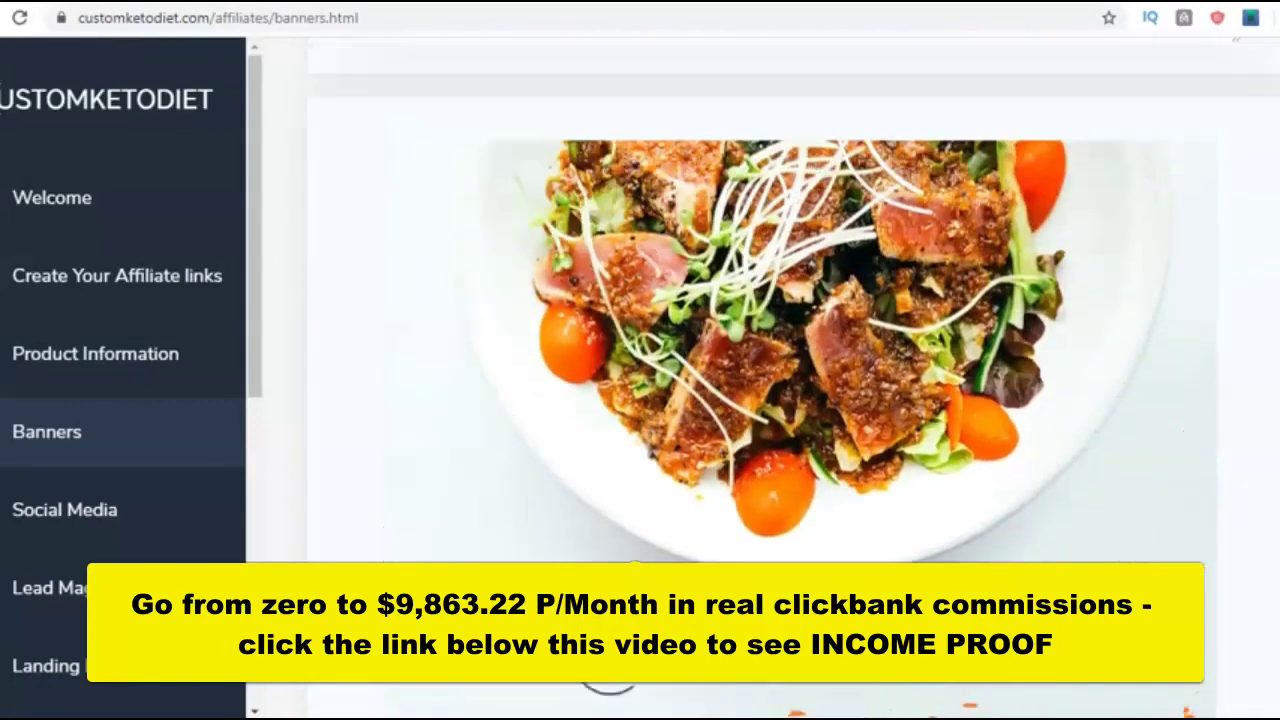
- Reduce the browser zoom until the whole salad plate banner fits in view
{"action": "left_click", "coordinate": [1274, 17]}
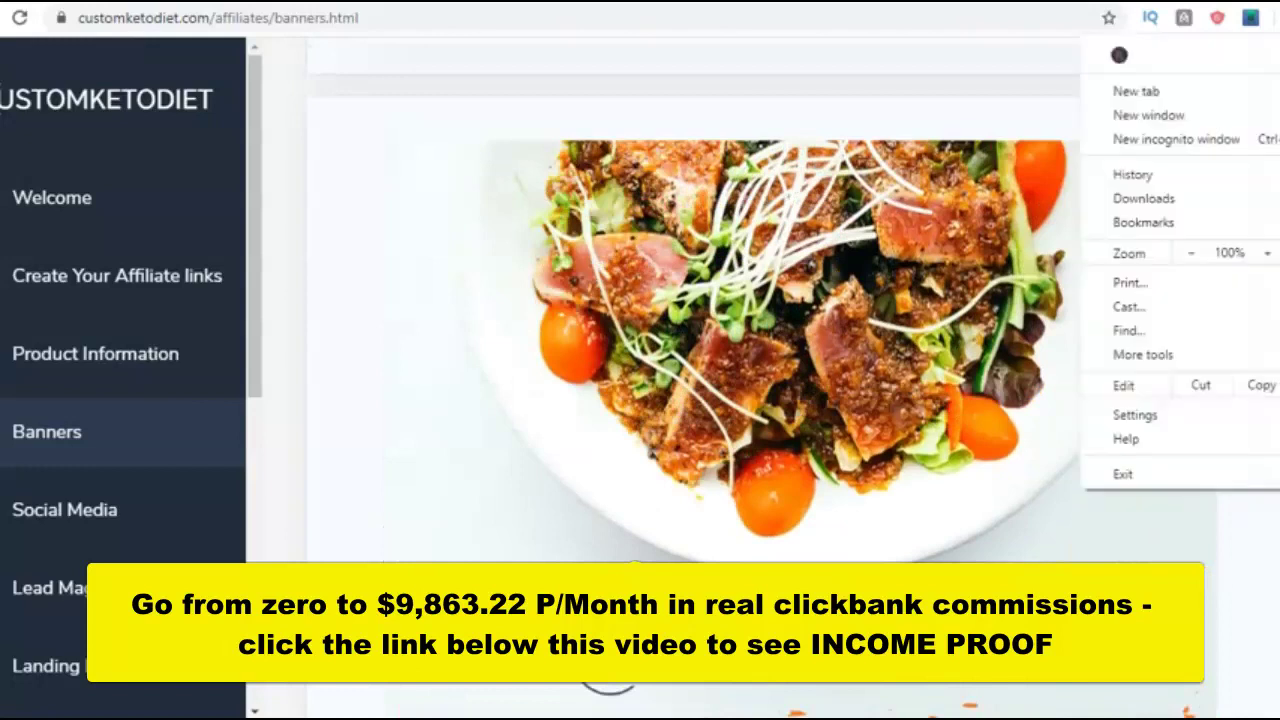
{"action": "left_click", "coordinate": [1189, 257]}
{"action": "left_click", "coordinate": [1189, 257]}
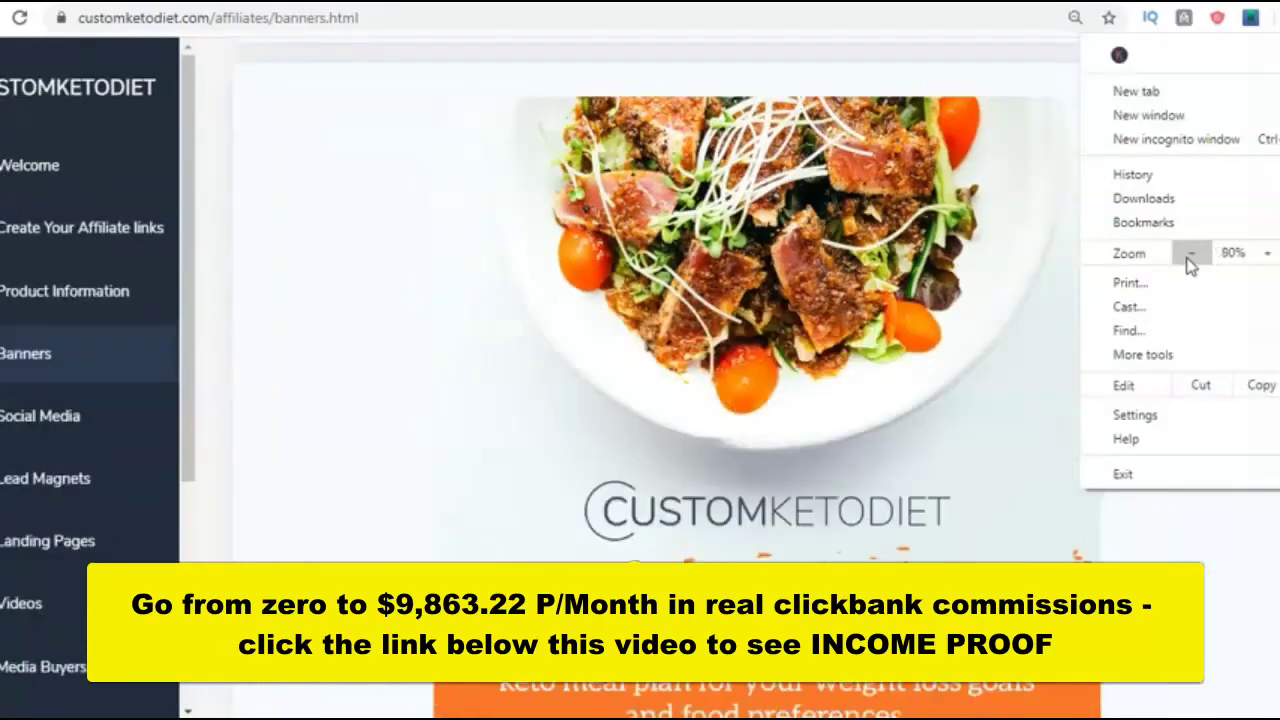
{"action": "left_click", "coordinate": [1189, 257]}
{"action": "left_click", "coordinate": [1189, 257]}
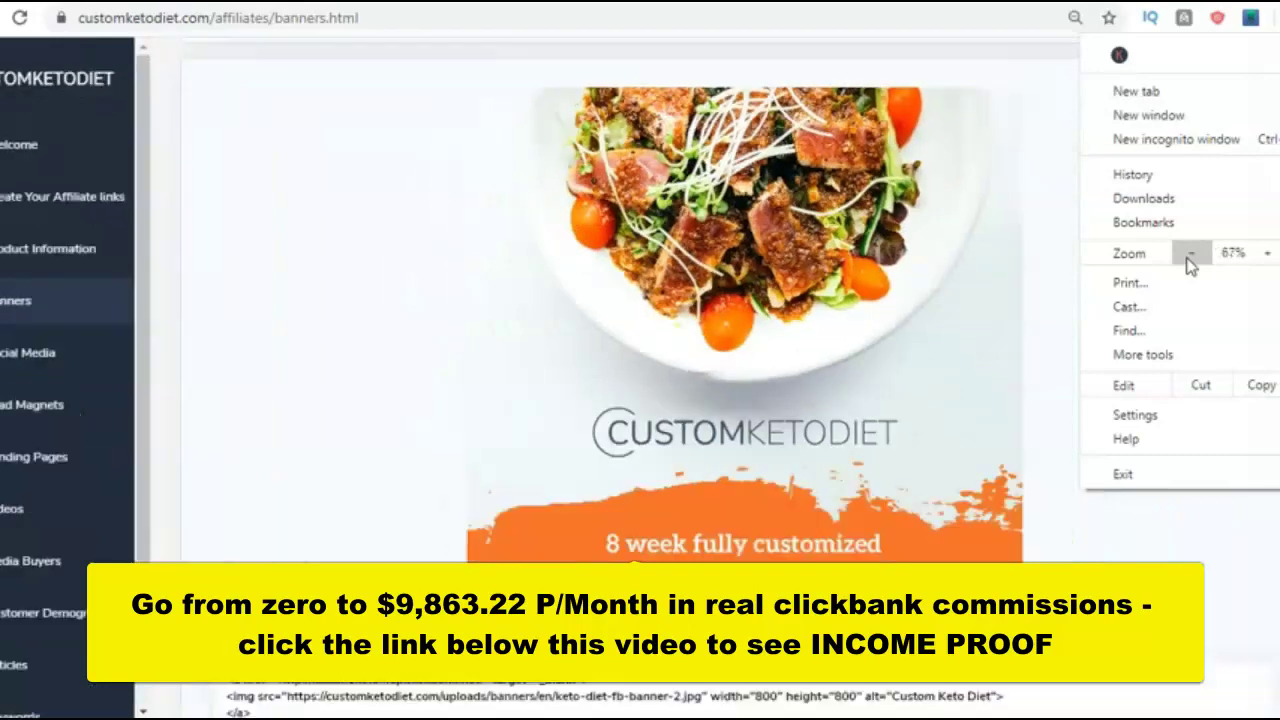
{"action": "left_click", "coordinate": [1189, 257]}
{"action": "left_click", "coordinate": [874, 287]}
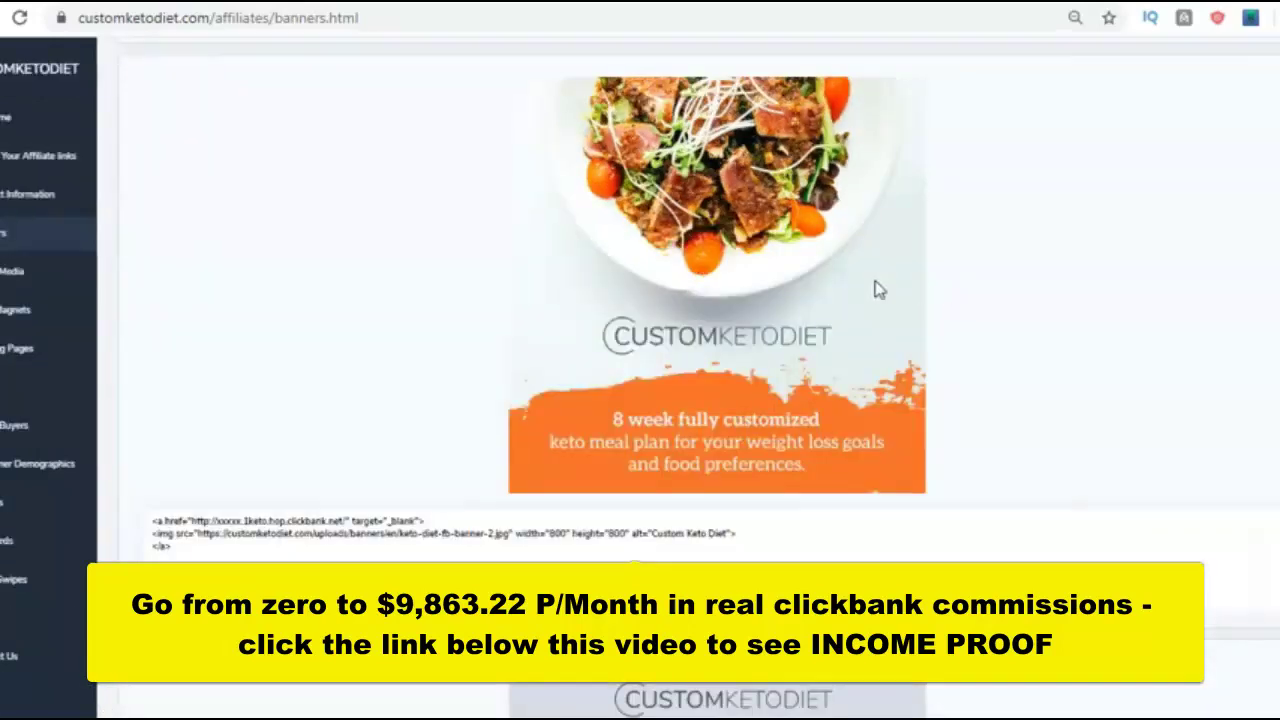
{"action": "scroll", "coordinate": [1200, 314], "scroll_direction": "down", "scroll_amount": 3}
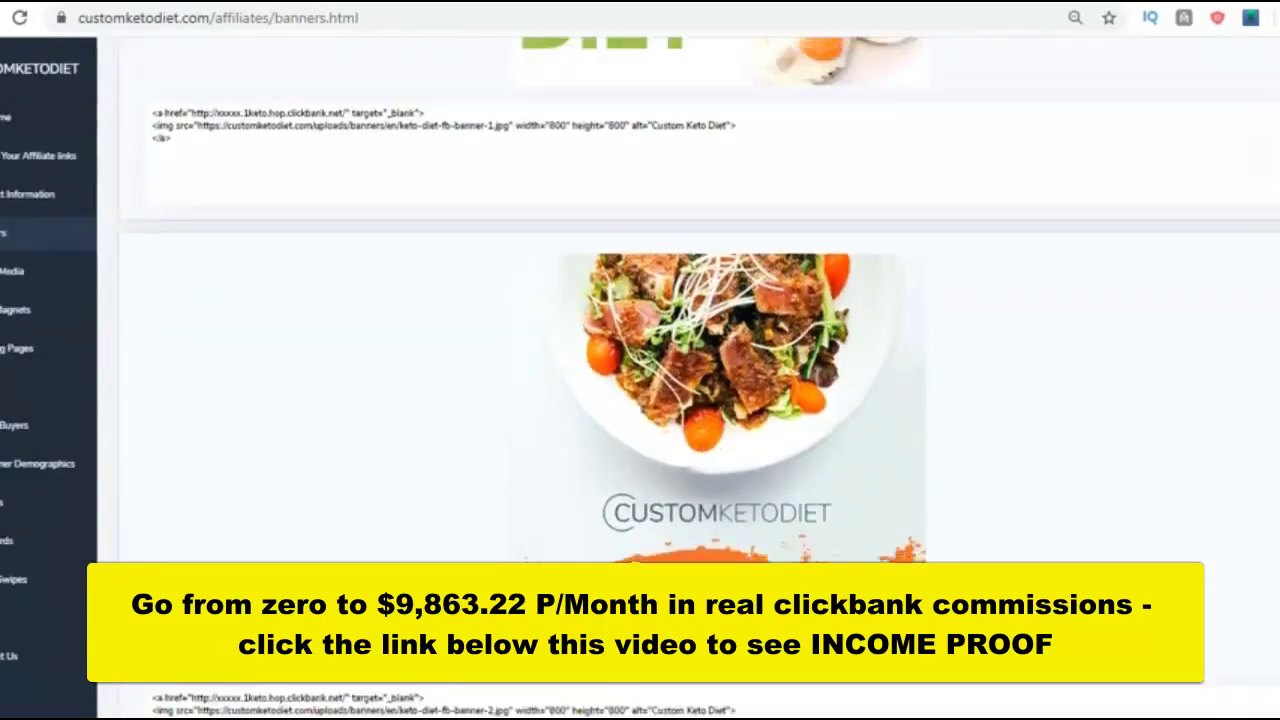
{"action": "scroll", "coordinate": [700, 360], "scroll_direction": "up", "scroll_amount": 1}
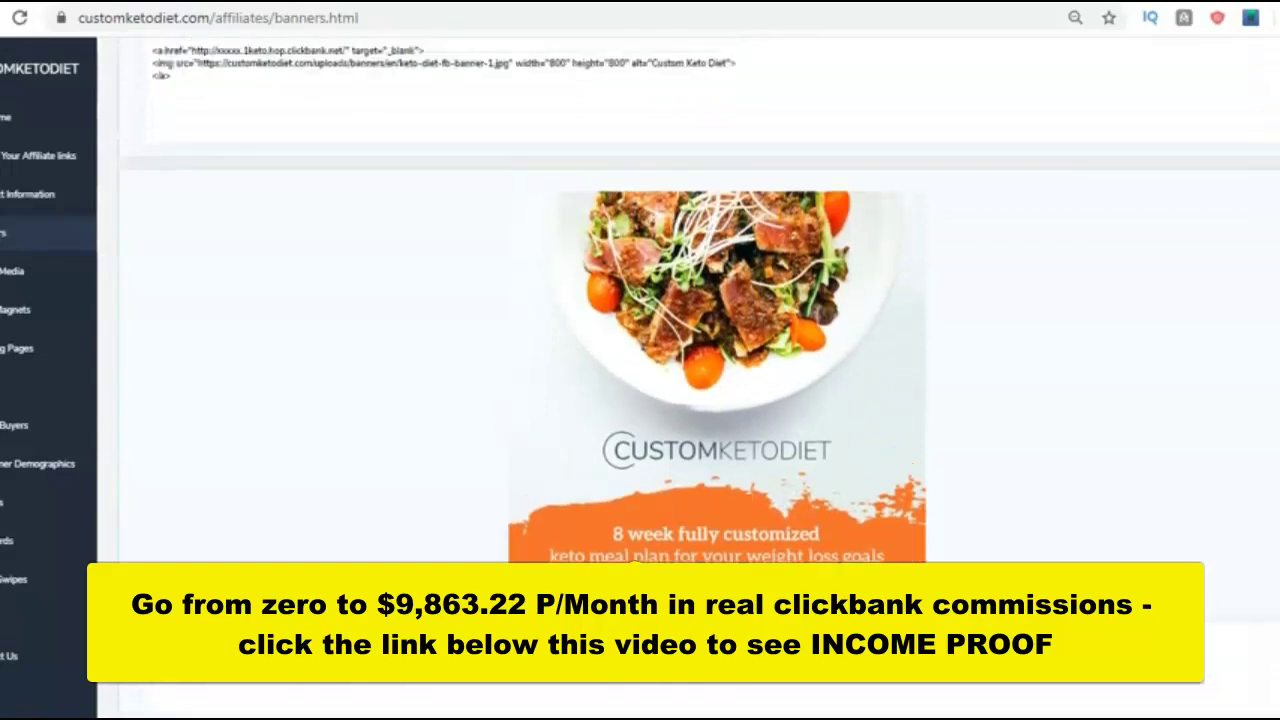
- Capture the salad plate banner as a 402 x 407 screenshot with the selection trimmed to its edges
{"action": "left_click", "coordinate": [1168, 8]}
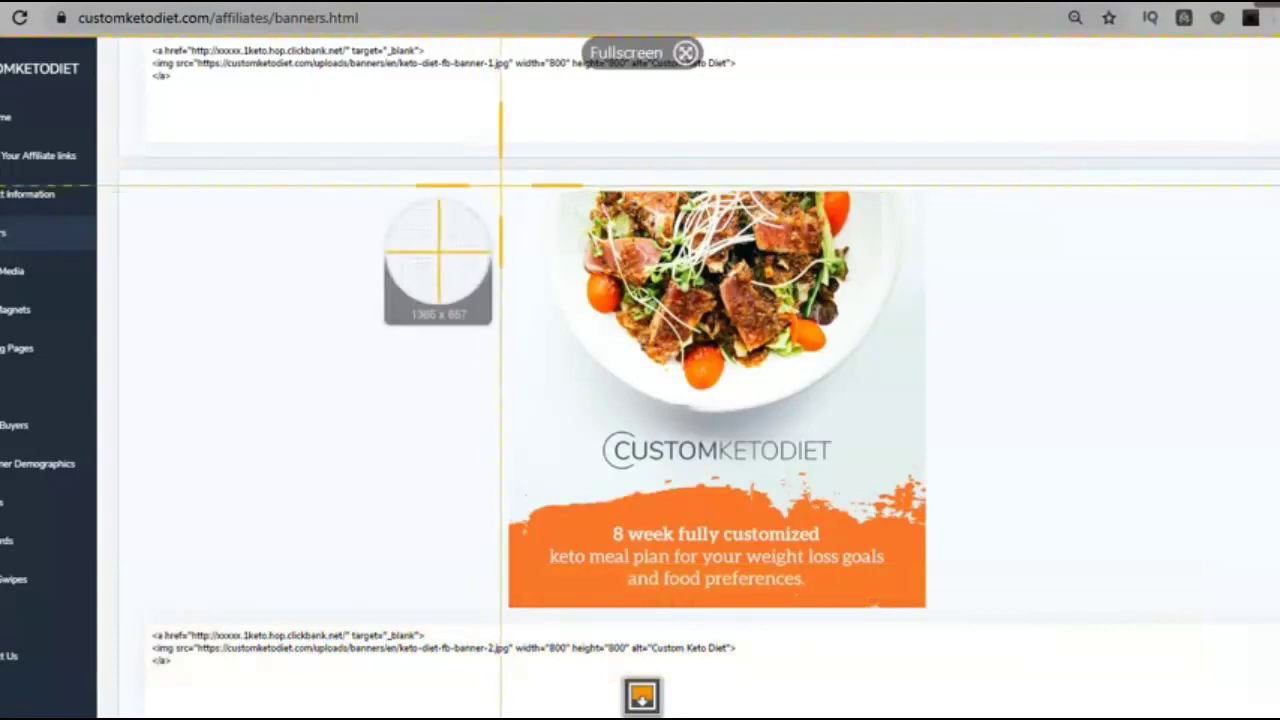
{"action": "left_click_drag", "start_coordinate": [500, 189], "coordinate": [930, 611]}
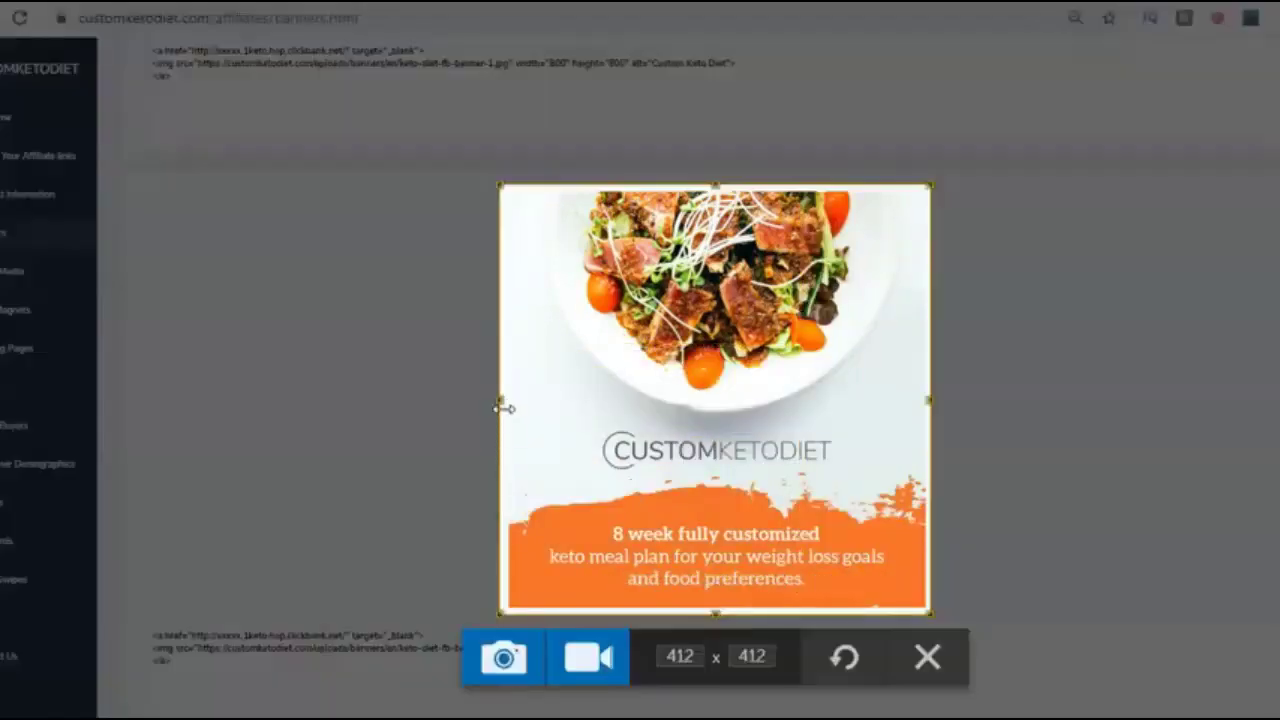
{"action": "left_click_drag", "start_coordinate": [498, 400], "coordinate": [507, 401]}
{"action": "left_click_drag", "start_coordinate": [928, 401], "coordinate": [926, 401]}
{"action": "left_click_drag", "start_coordinate": [714, 611], "coordinate": [716, 608]}
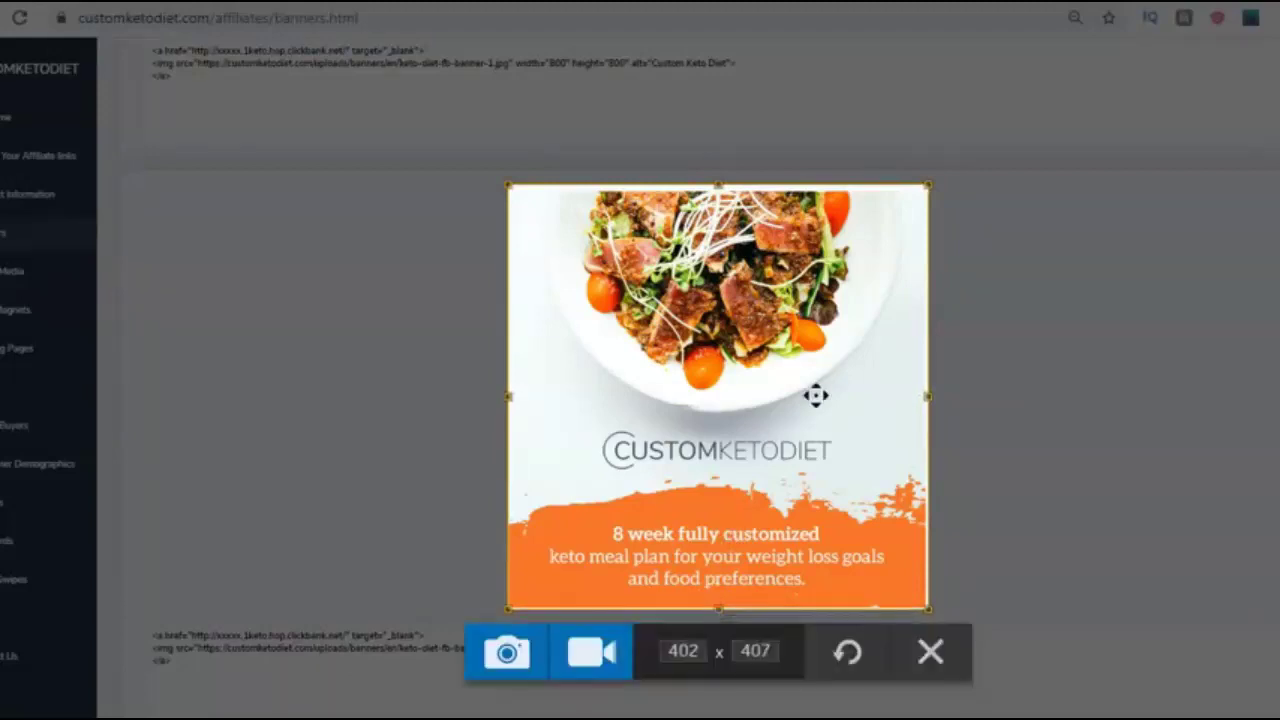
{"action": "left_click", "coordinate": [512, 668]}
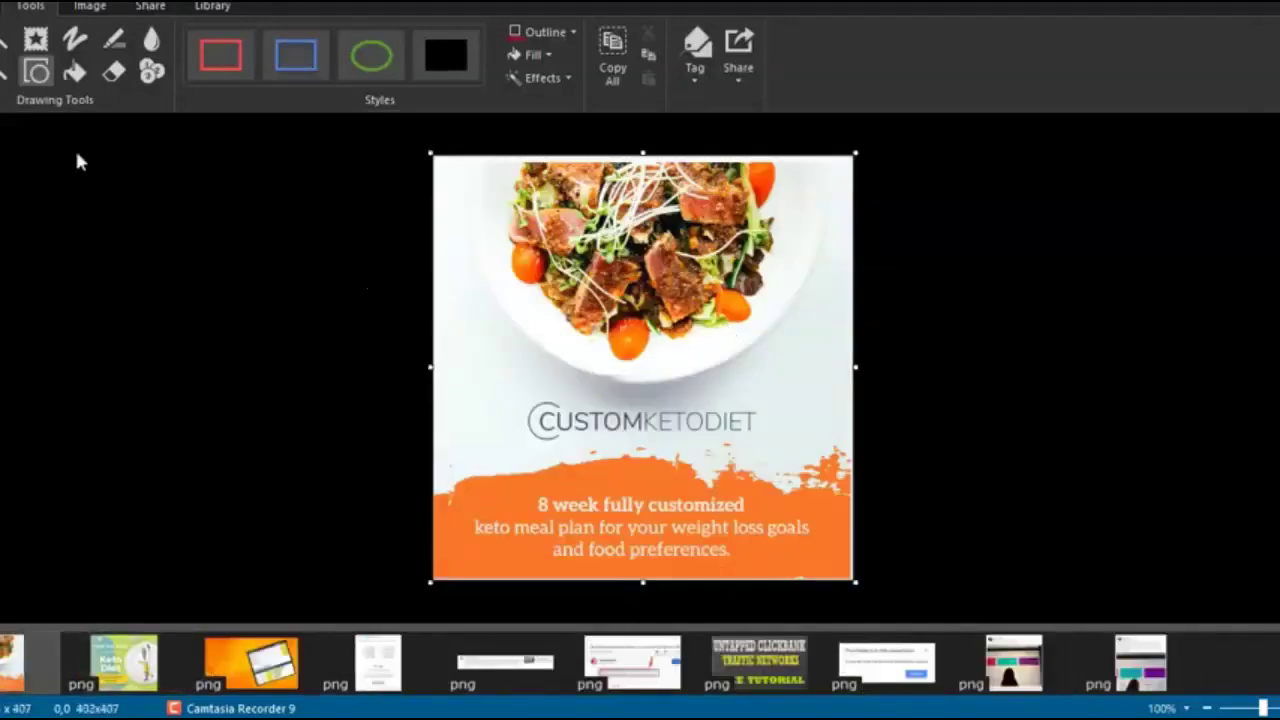
- Save the salad plate capture to the Desktop as a PNG named "custom 1"
{"action": "left_click", "coordinate": [5, 5]}
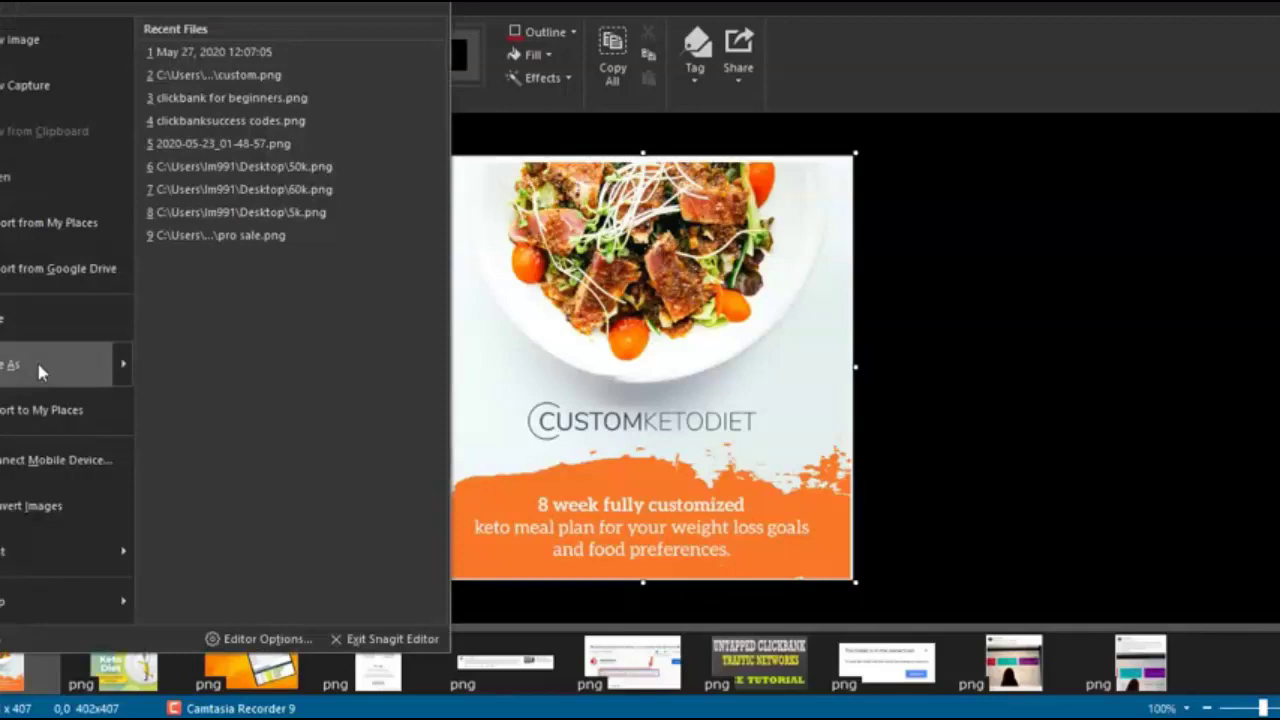
{"action": "left_click", "coordinate": [38, 366]}
{"action": "type", "text": "custom 1"}
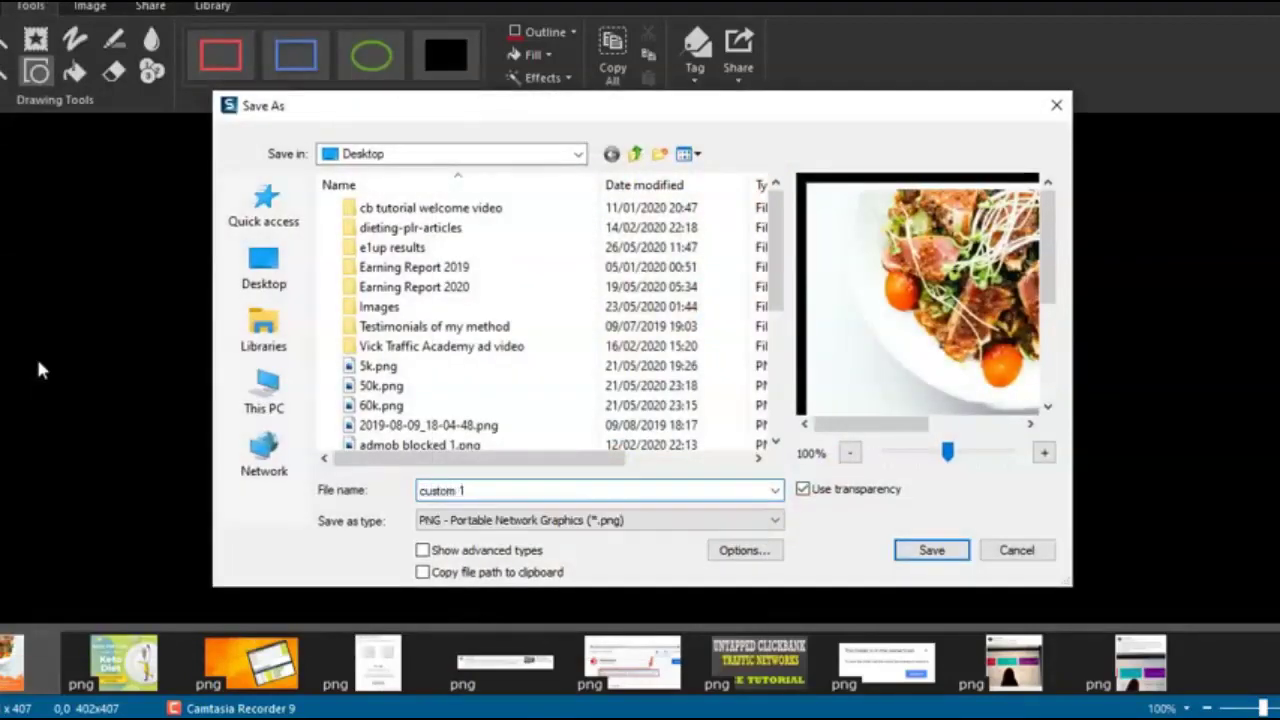
{"action": "key", "text": "Return"}
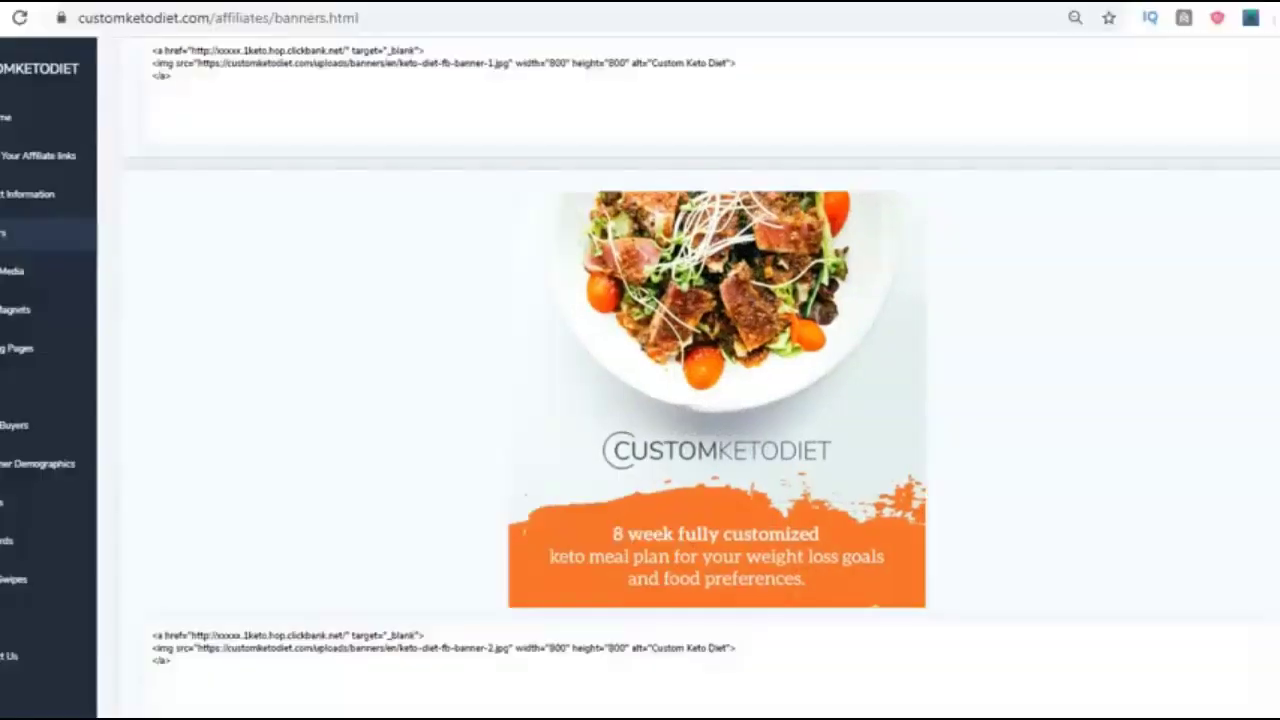
- Find the "Ketogenic Diet" banner with the sliced meat on the Banners page and capture it as a screenshot
{"action": "scroll", "coordinate": [700, 400], "scroll_direction": "down", "scroll_amount": 3}
{"action": "scroll", "coordinate": [575, 270], "scroll_direction": "down", "scroll_amount": 8}
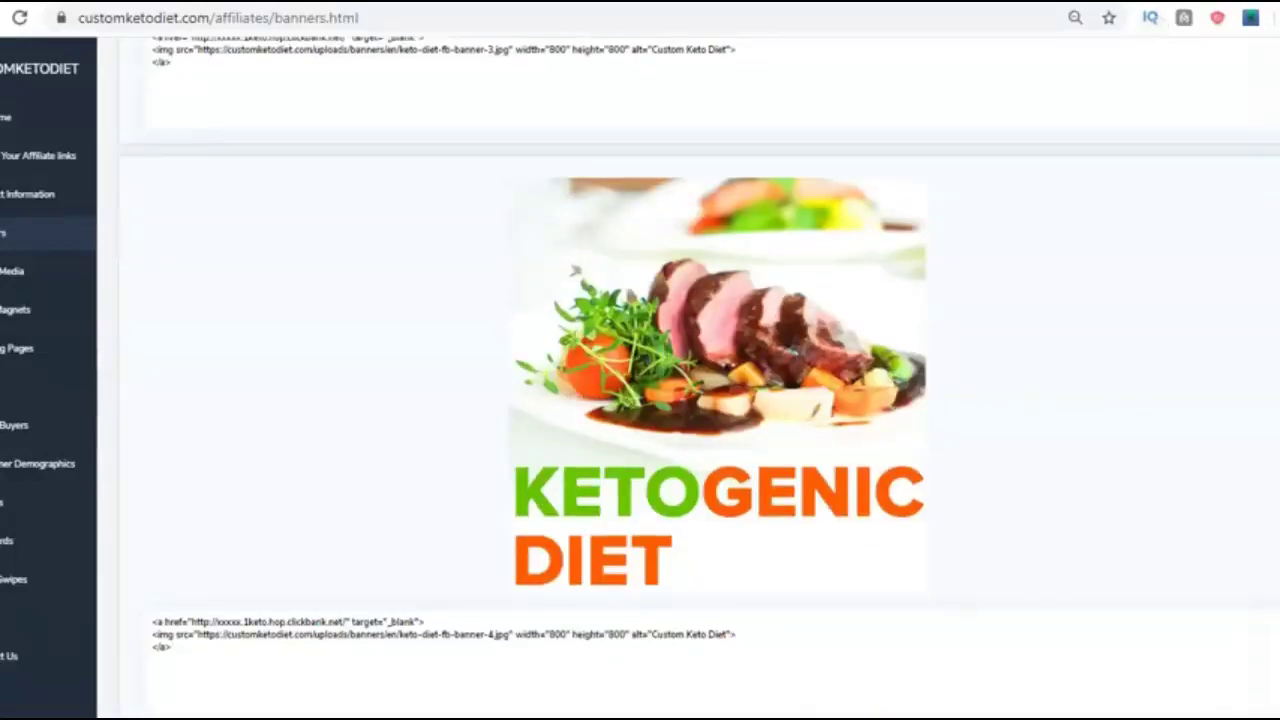
{"action": "key", "text": "Print"}
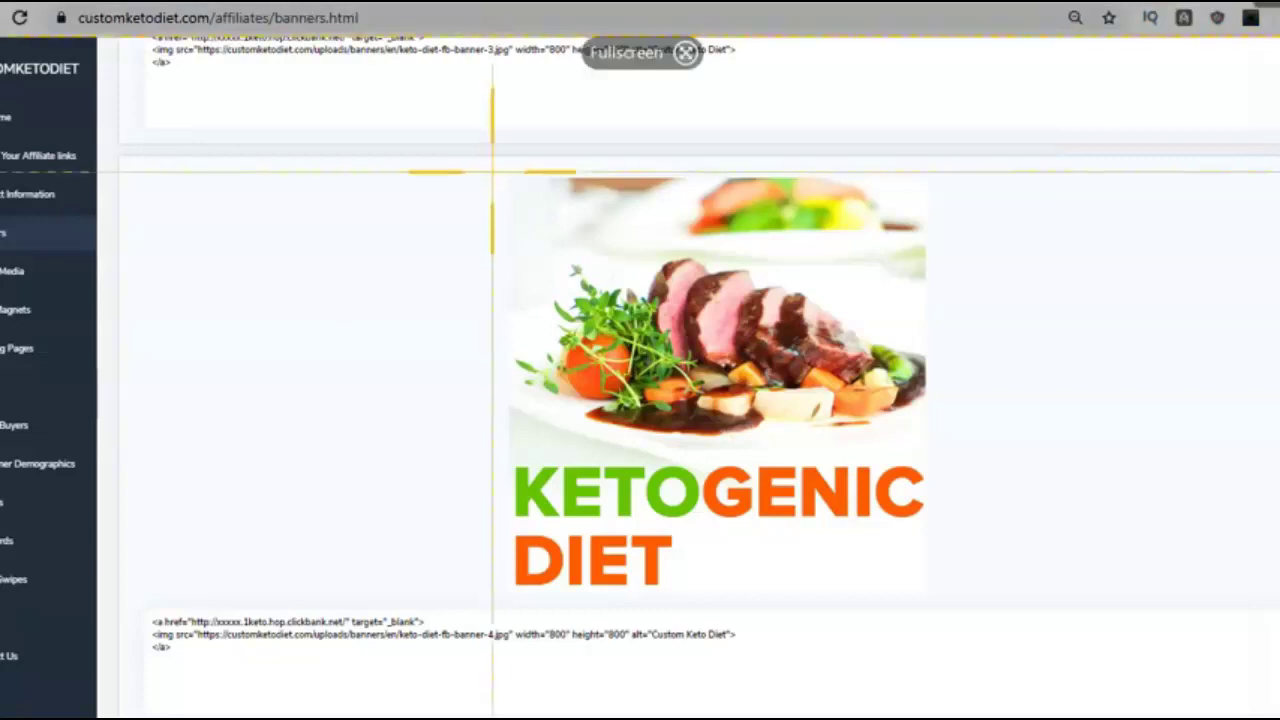
{"action": "left_click_drag", "start_coordinate": [509, 176], "coordinate": [921, 598]}
{"action": "left_click", "coordinate": [503, 645]}
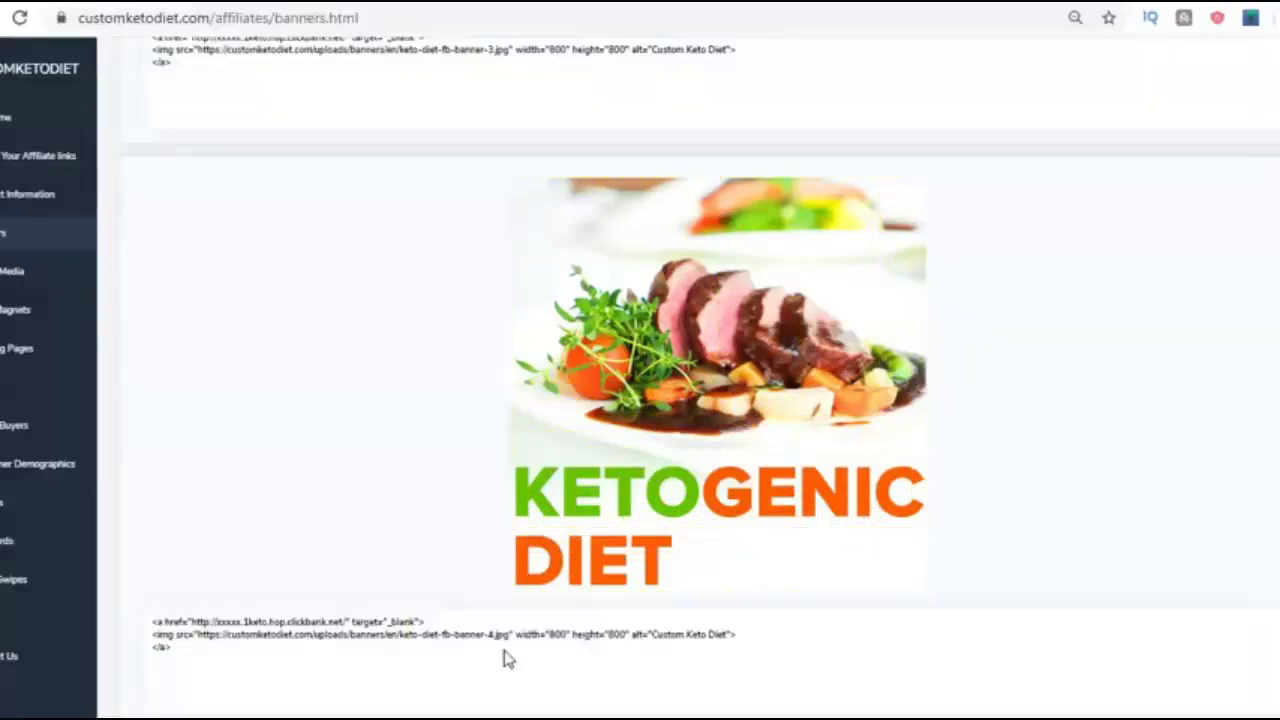
- Save the "Ketogenic Diet" capture to the Desktop as "custom 2.png"
{"action": "left_click", "coordinate": [15, 6]}
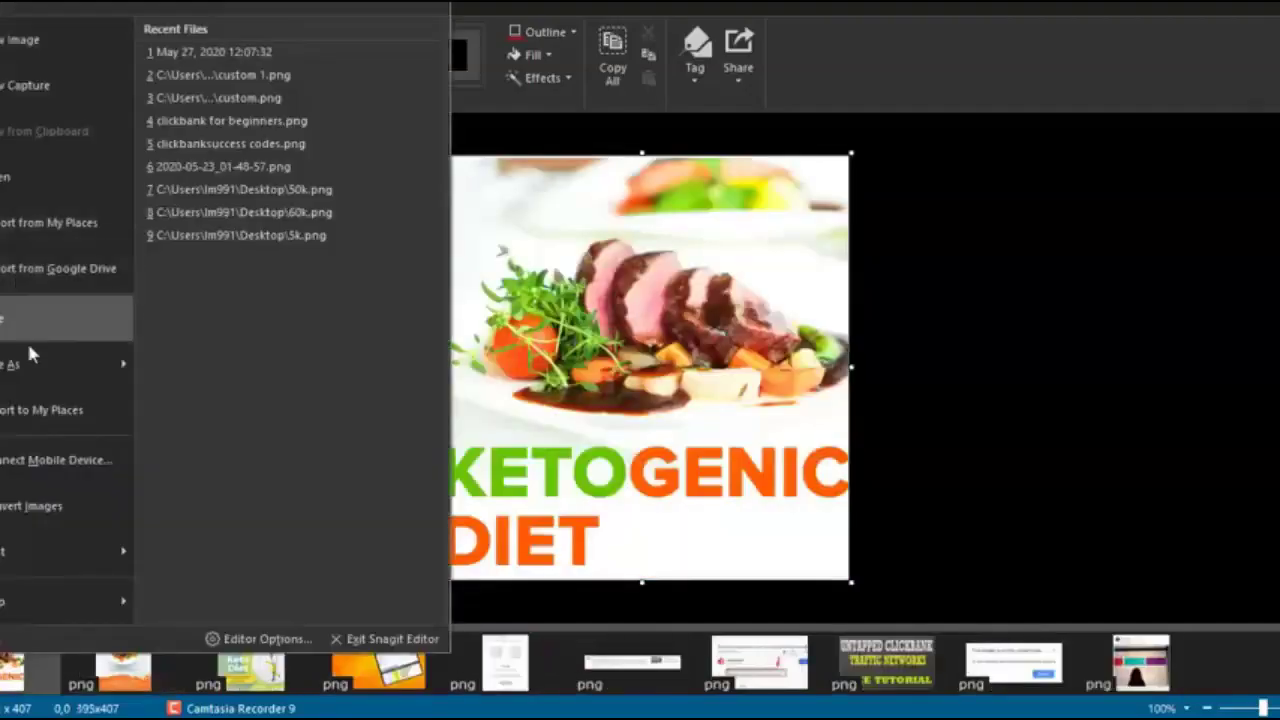
{"action": "left_click", "coordinate": [32, 376]}
{"action": "type", "text": "cus"}
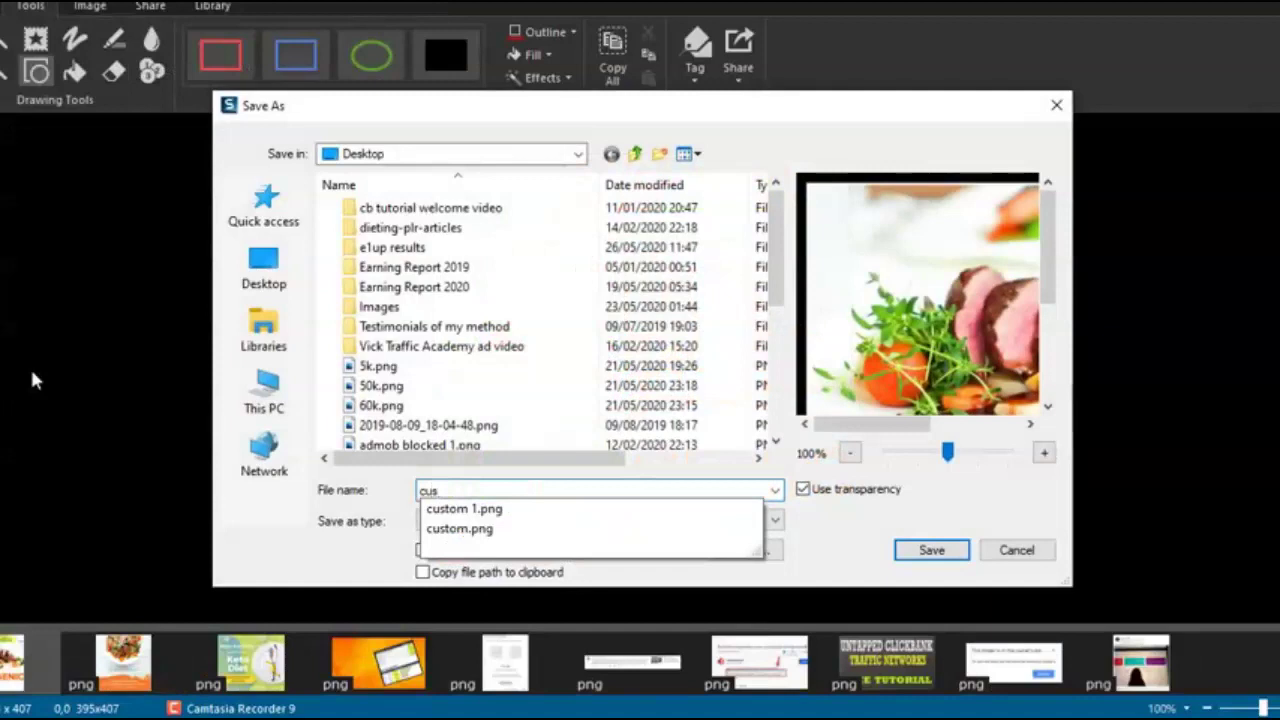
{"action": "left_click", "coordinate": [466, 508]}
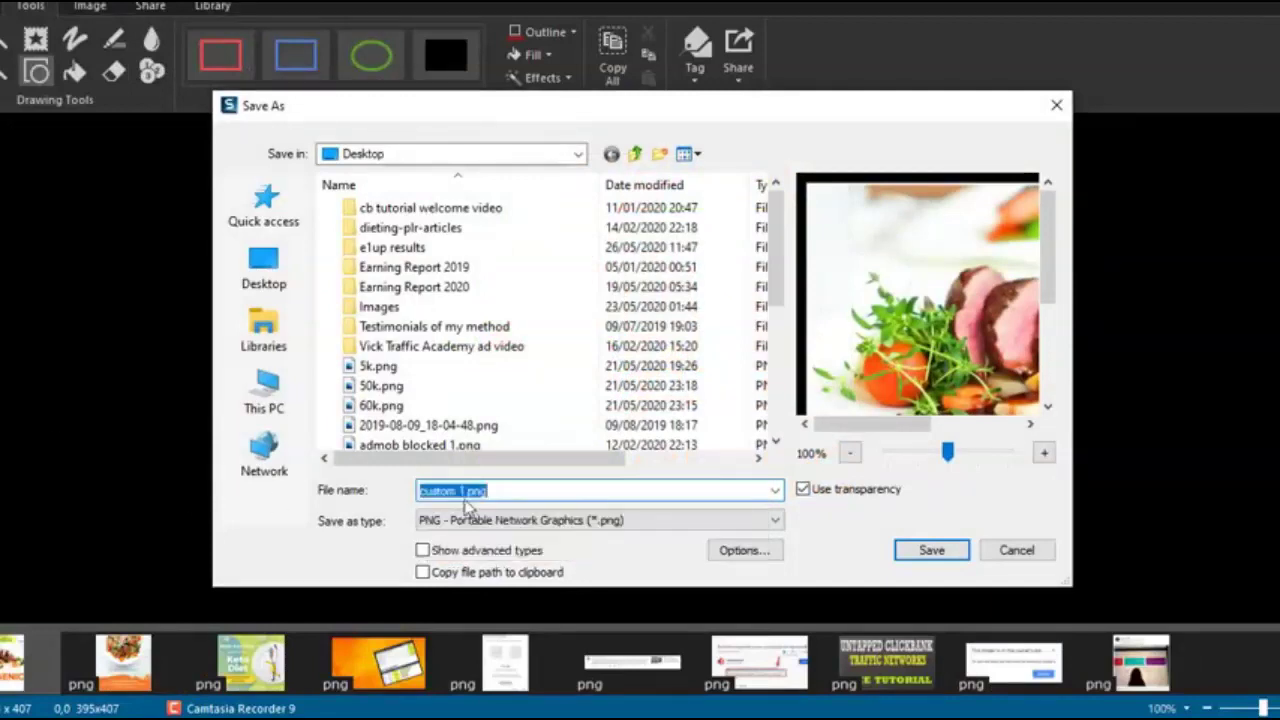
{"action": "left_click", "coordinate": [464, 490]}
{"action": "key", "text": "BackSpace"}
{"action": "type", "text": "2"}
{"action": "left_click", "coordinate": [937, 552]}
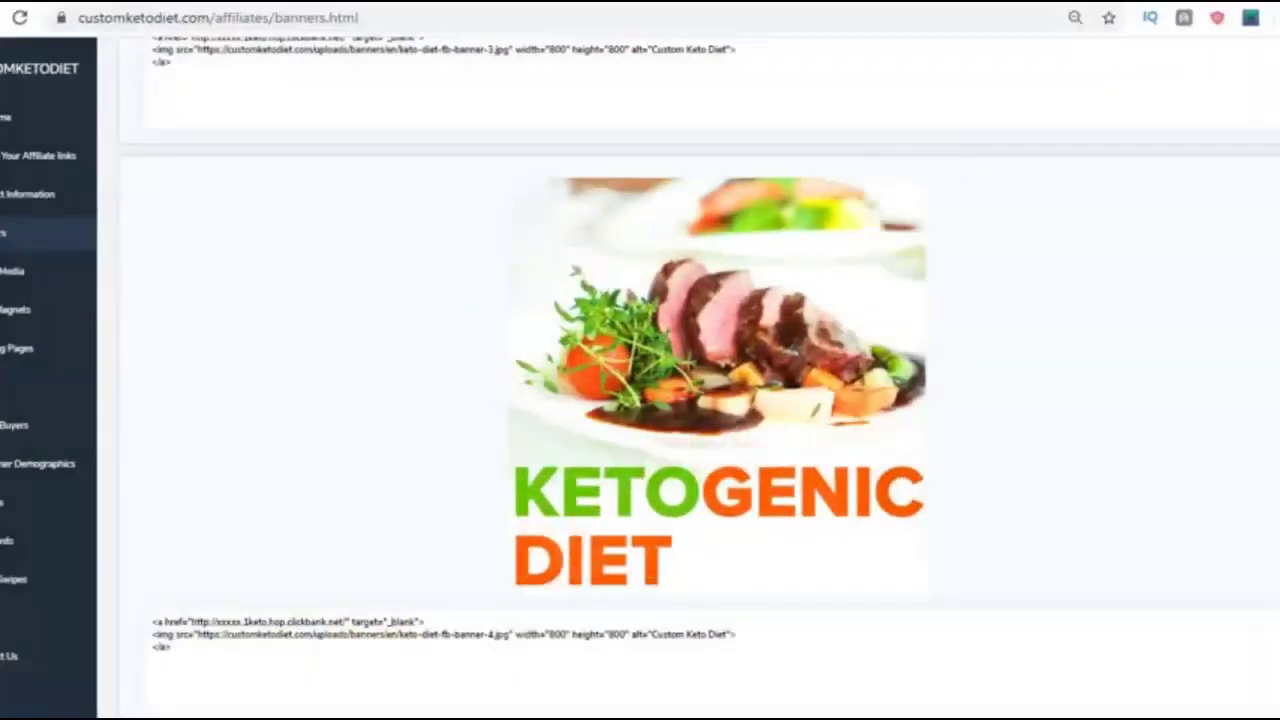
- Restore the Banners page to its normal zoom, switch back to Google Sites and select the image placeholder in the new layout's second column
{"action": "left_click", "coordinate": [1272, 17]}
{"action": "left_click", "coordinate": [1266, 254]}
{"action": "left_click", "coordinate": [1268, 256]}
{"action": "left_click", "coordinate": [1268, 257]}
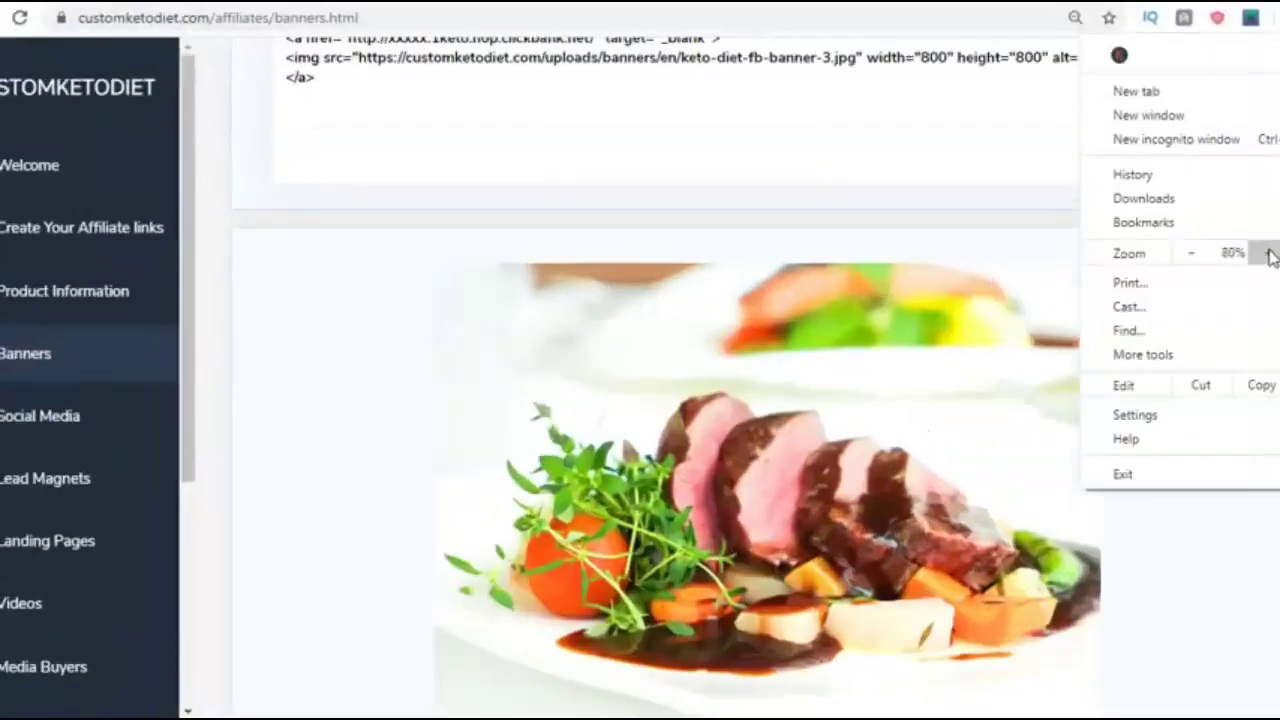
{"action": "left_click", "coordinate": [1268, 256]}
{"action": "left_click", "coordinate": [1268, 256]}
{"action": "left_click", "coordinate": [680, 360]}
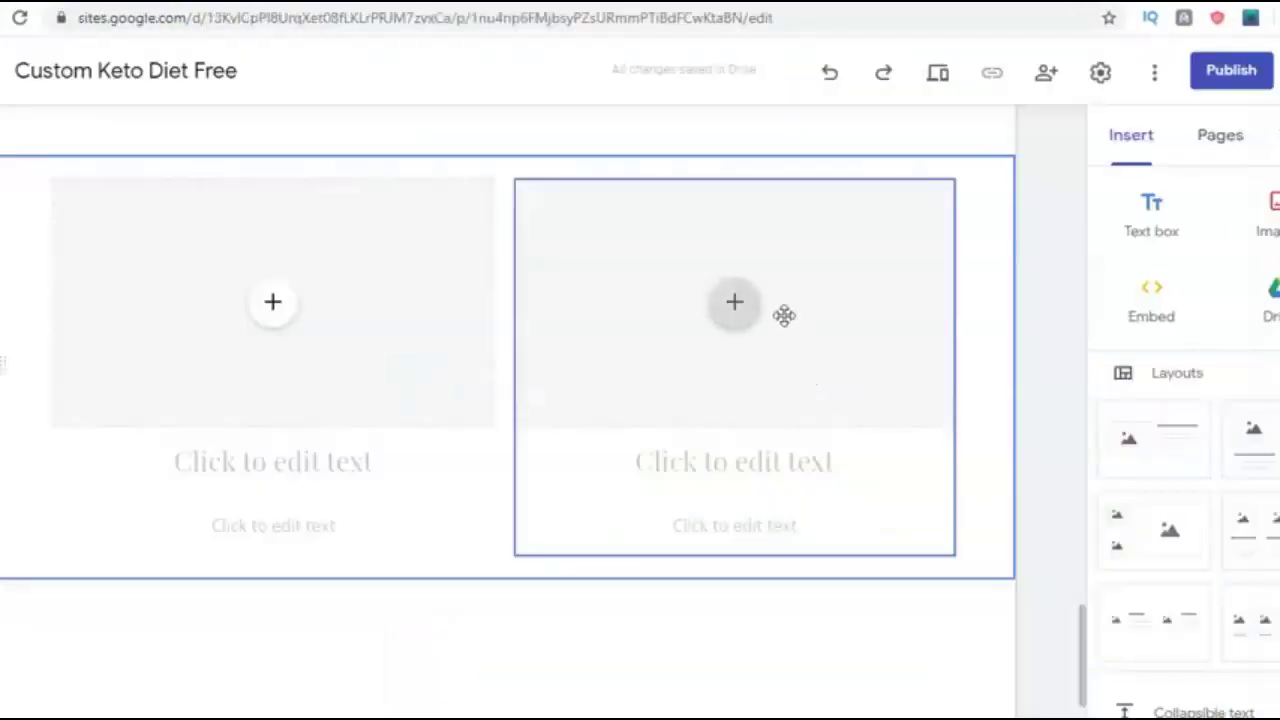
{"action": "left_click", "coordinate": [784, 314]}
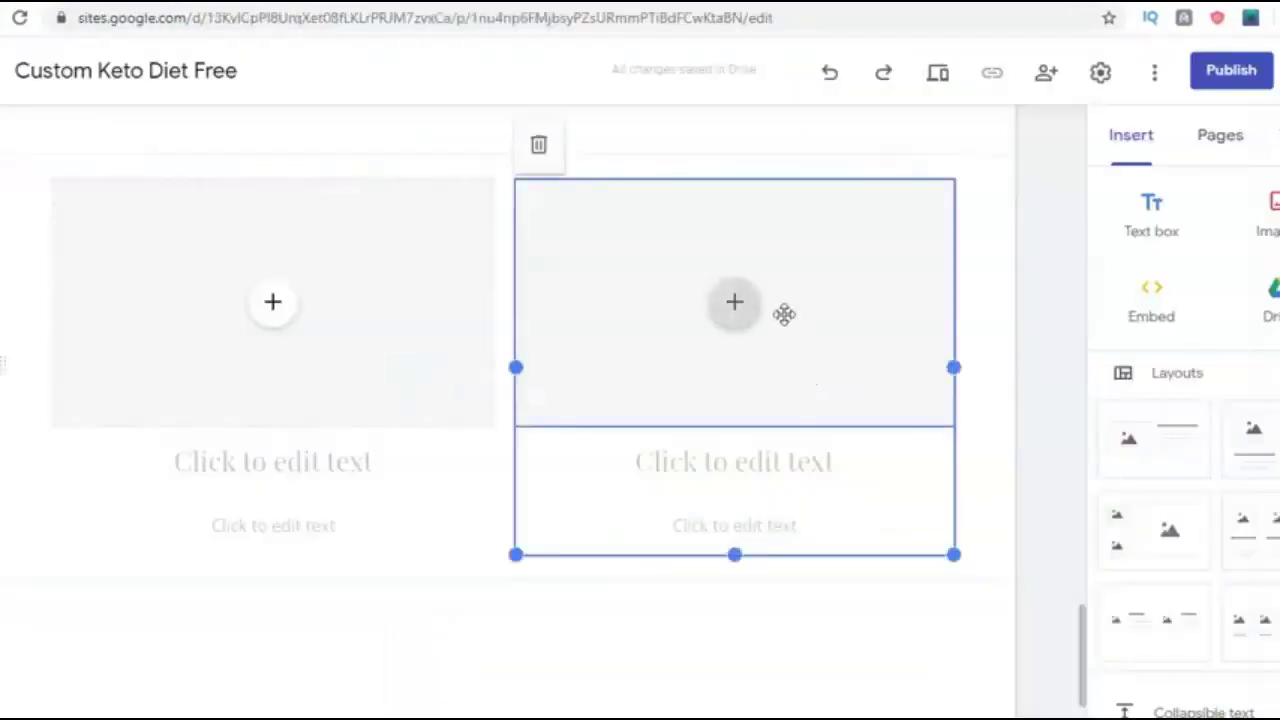
- Upload "custom 1.png" from the Desktop into the image placeholder of the second column
{"action": "left_click", "coordinate": [755, 314]}
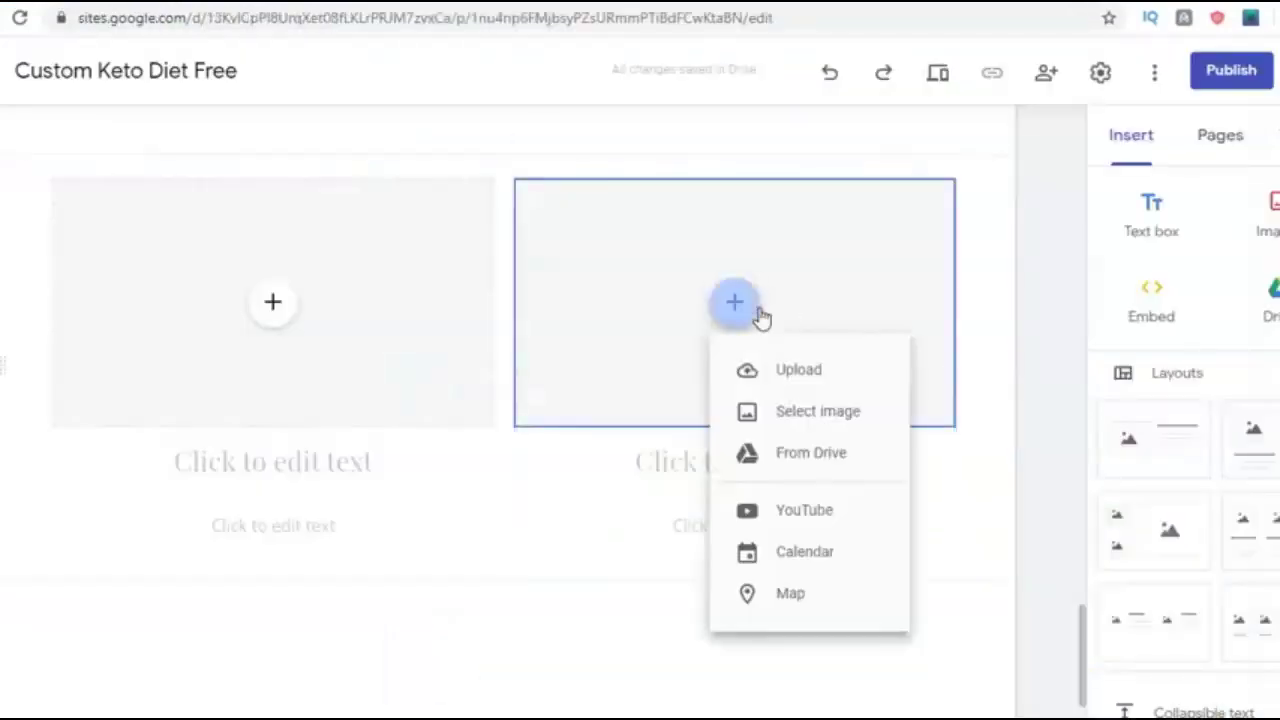
{"action": "left_click", "coordinate": [793, 373]}
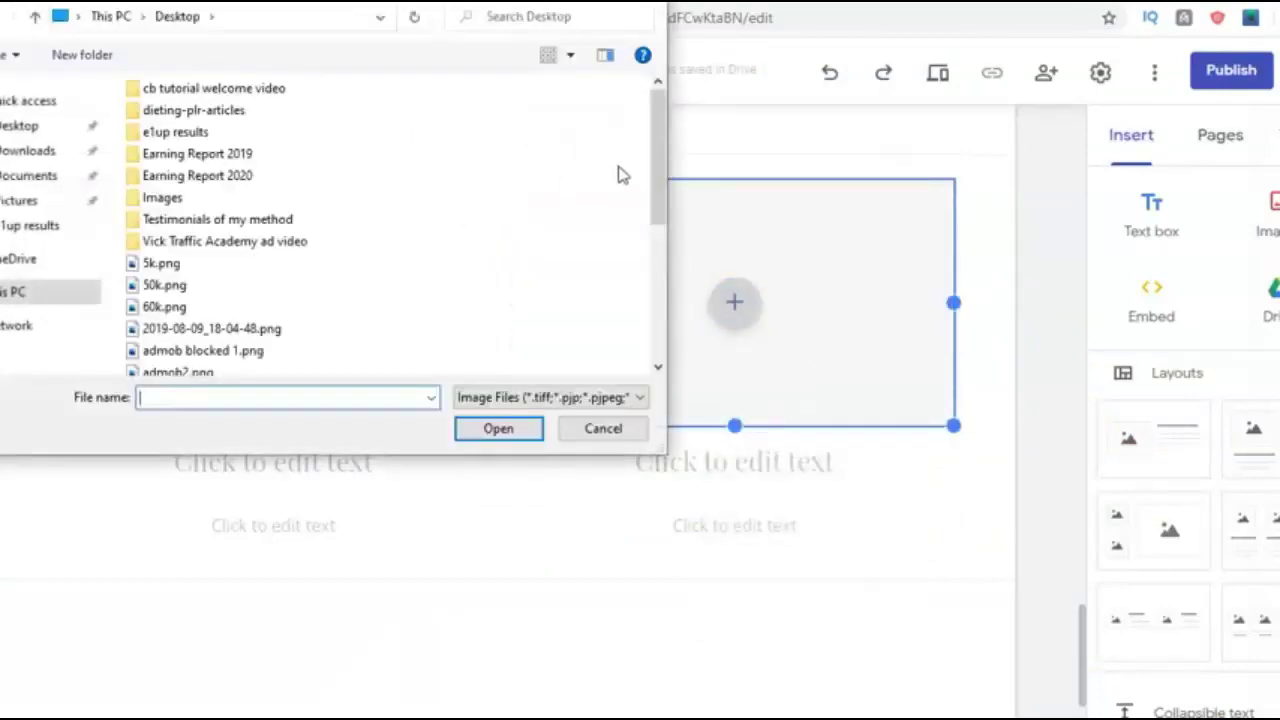
{"action": "left_click_drag", "start_coordinate": [664, 170], "coordinate": [668, 302]}
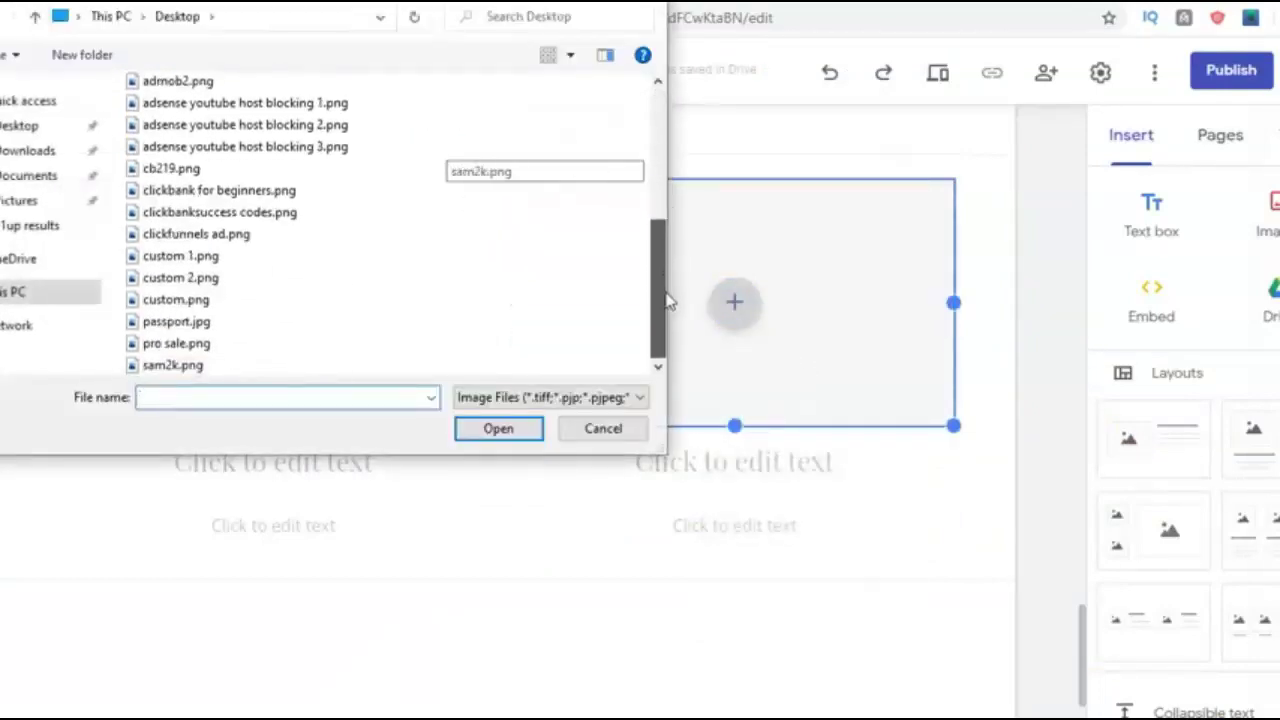
{"action": "double_click", "coordinate": [200, 257]}
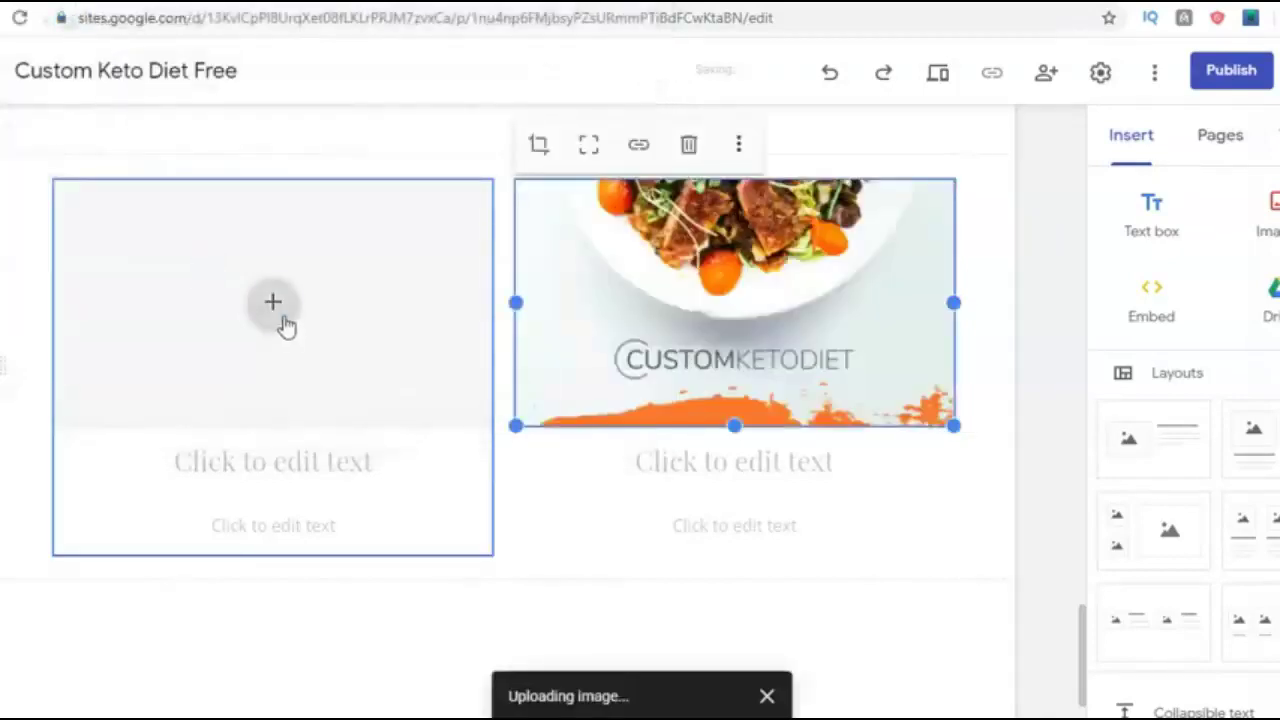
- Upload "custom 2.png" from the Desktop into the image placeholder of the first column
{"action": "left_click", "coordinate": [282, 318]}
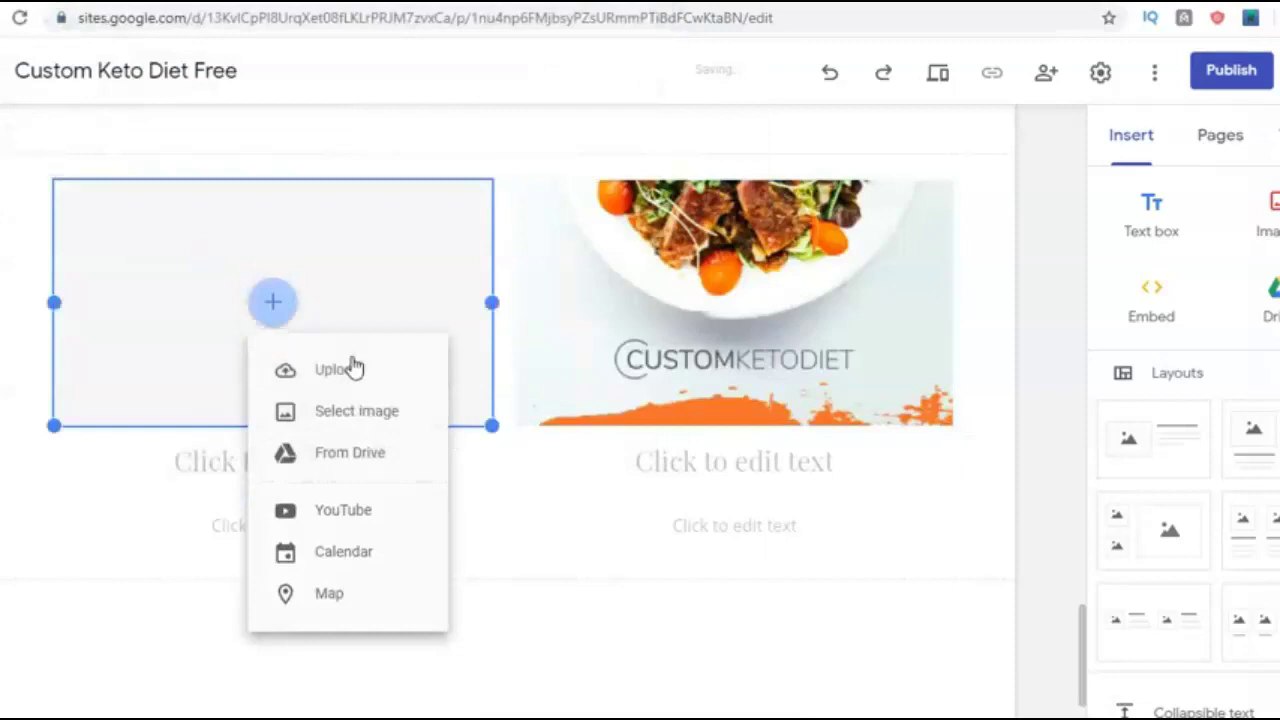
{"action": "left_click", "coordinate": [338, 369]}
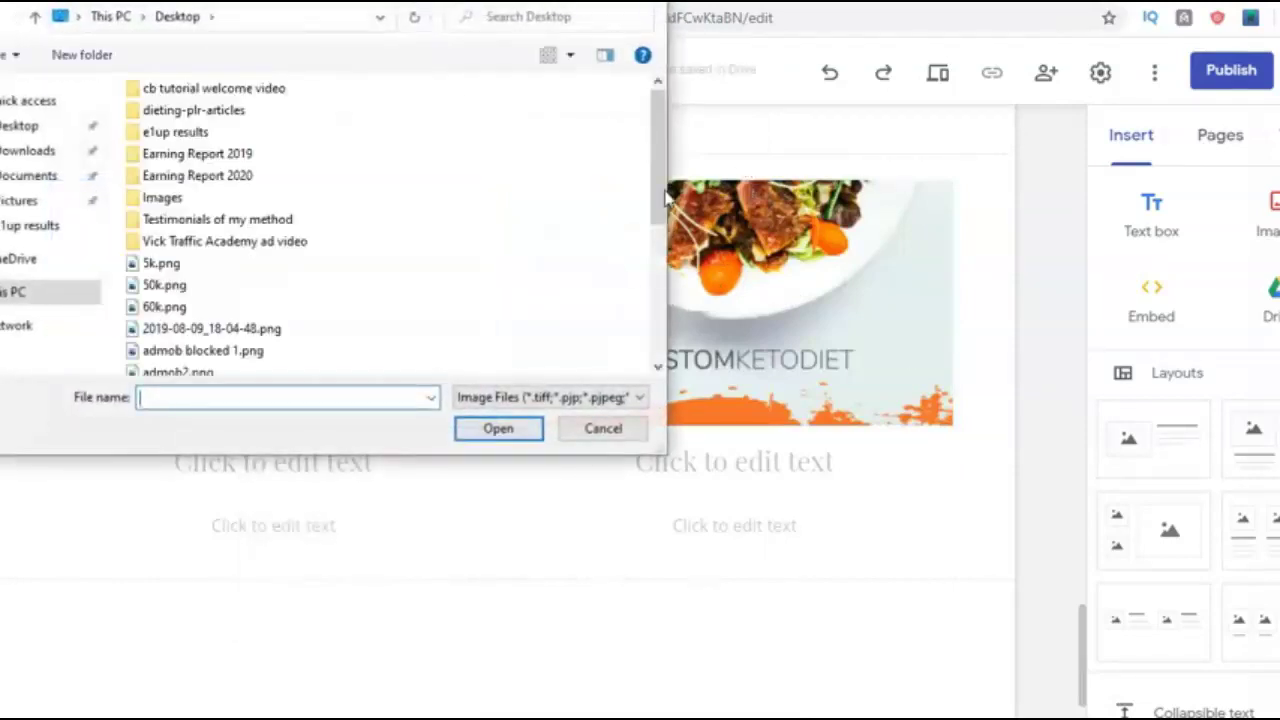
{"action": "left_click_drag", "start_coordinate": [657, 198], "coordinate": [652, 340]}
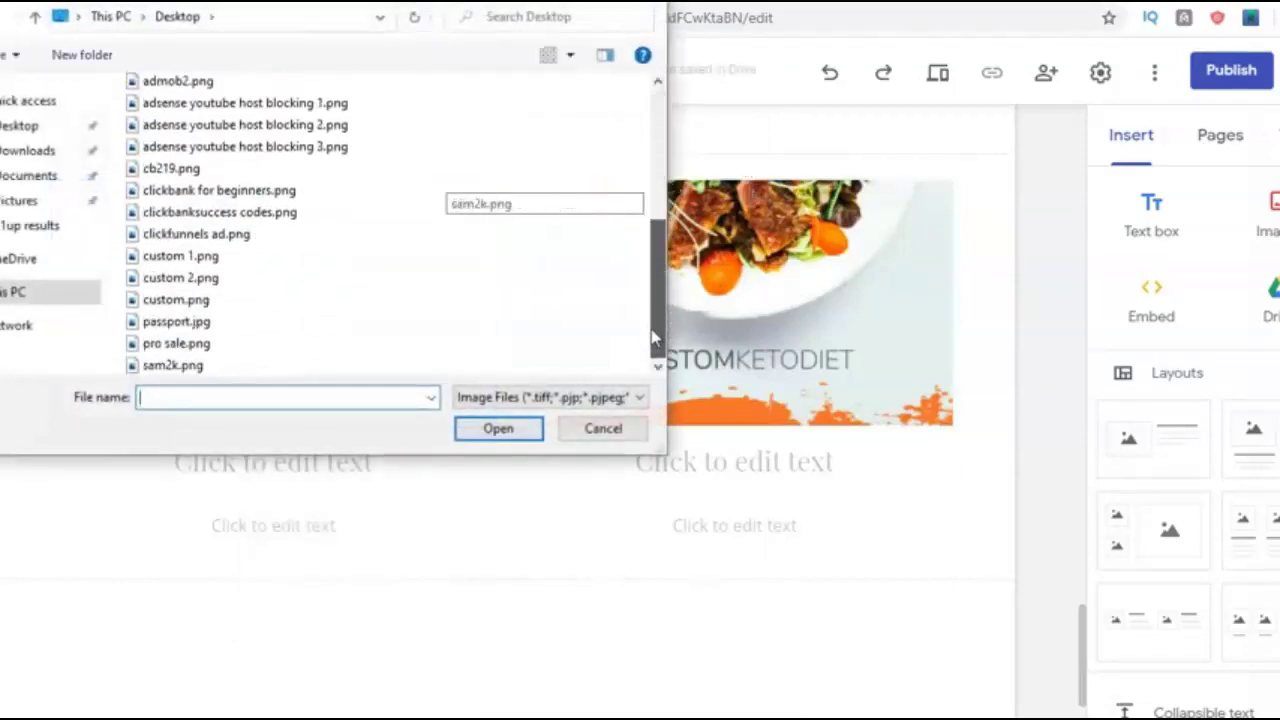
{"action": "double_click", "coordinate": [200, 279]}
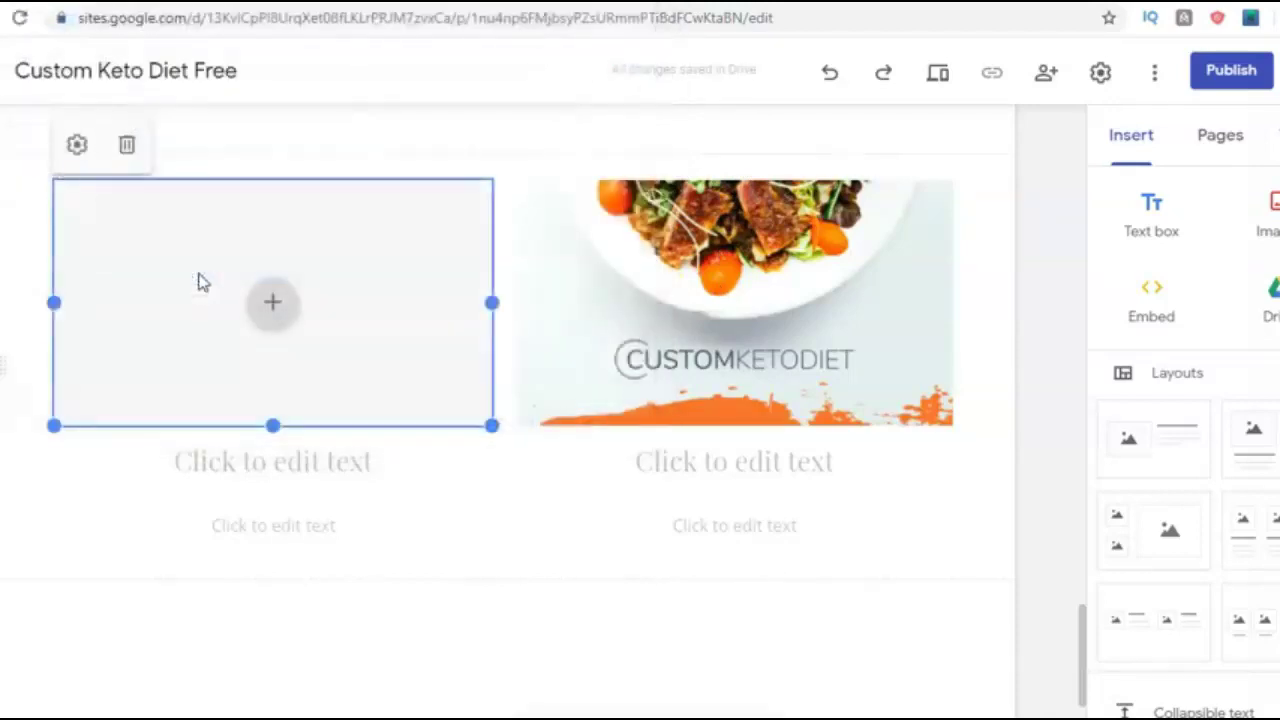
- Enter the heading "Watch The FREE Video Here" under the salad plate image
{"action": "left_click", "coordinate": [854, 467]}
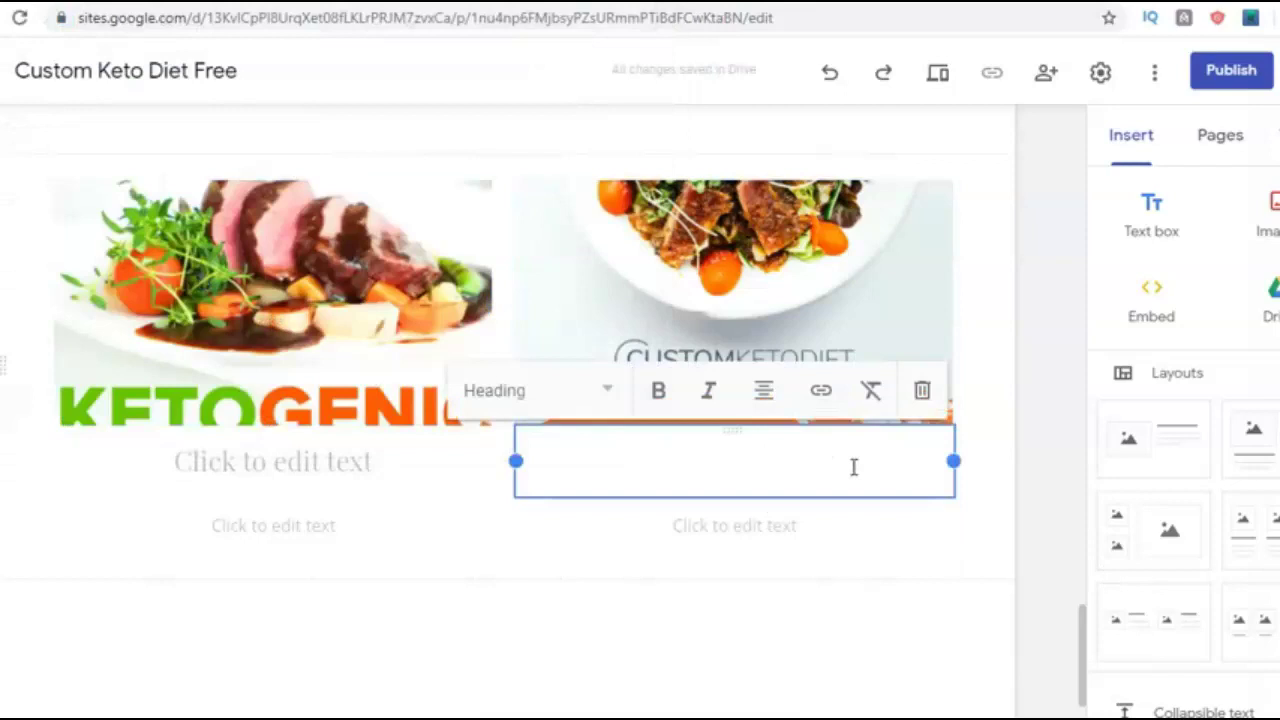
{"action": "type", "text": "Wa"}
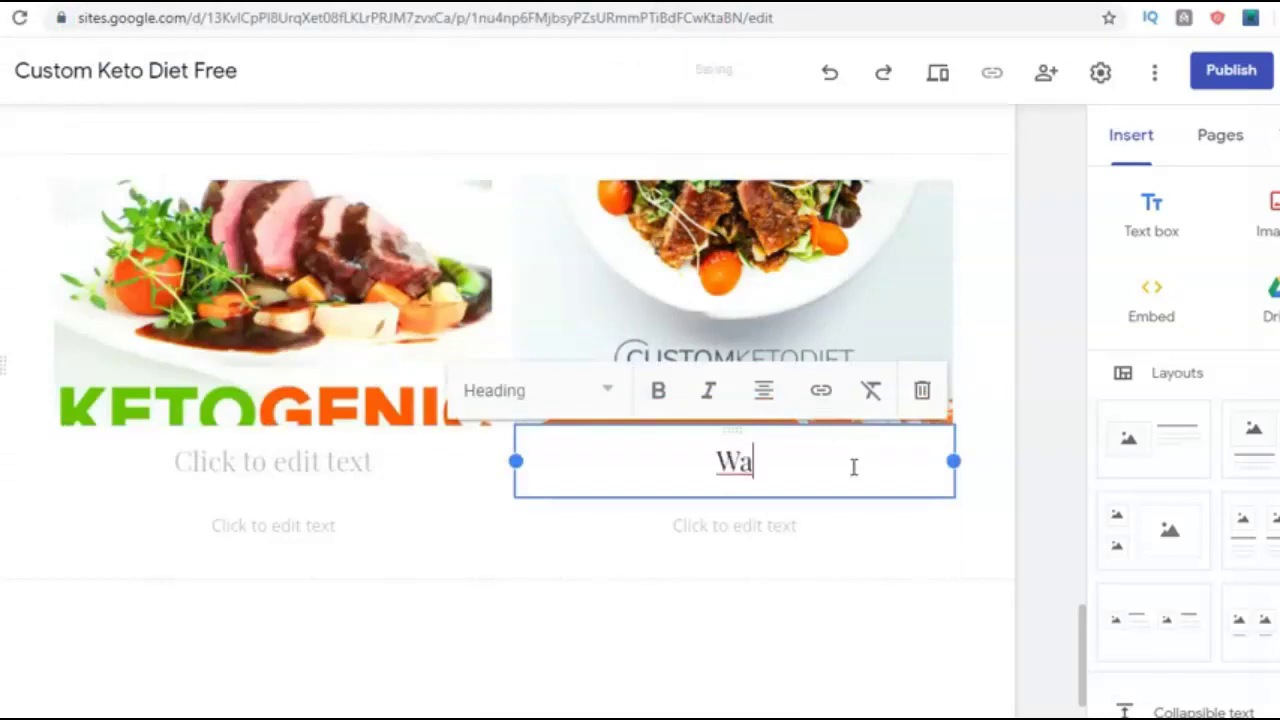
{"action": "type", "text": "tch The F"}
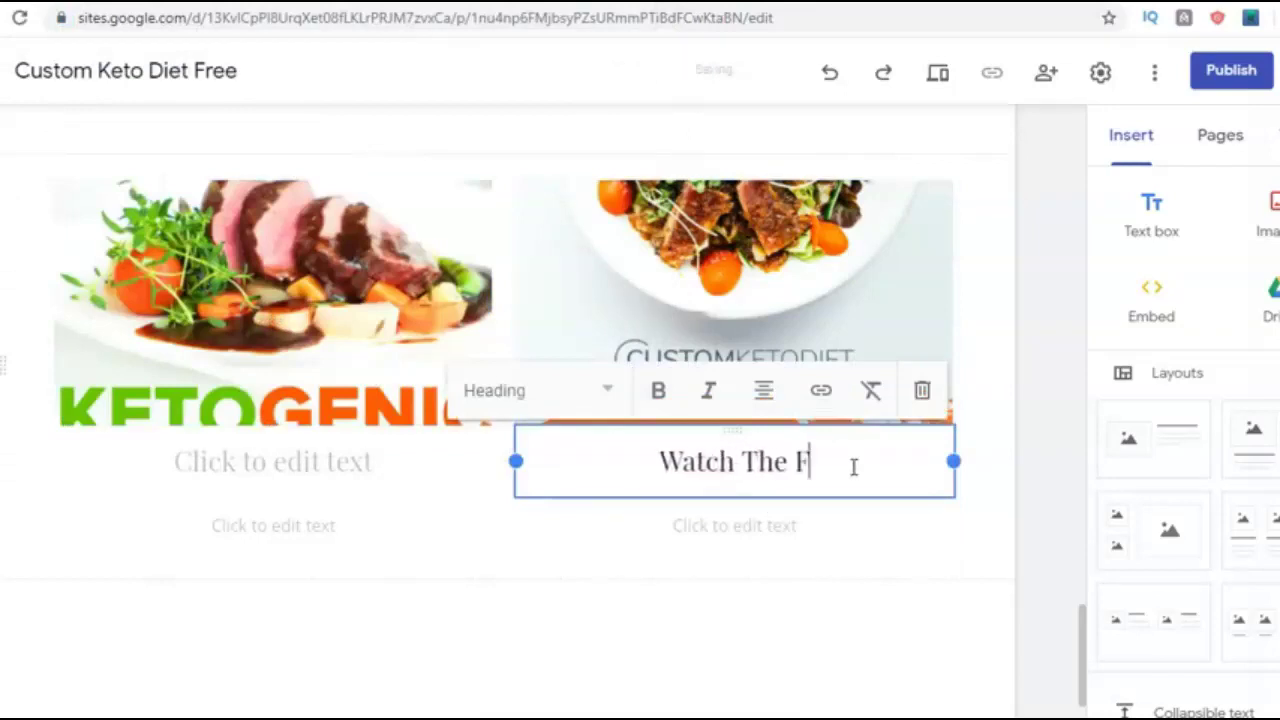
{"action": "type", "text": "REE Video Here"}
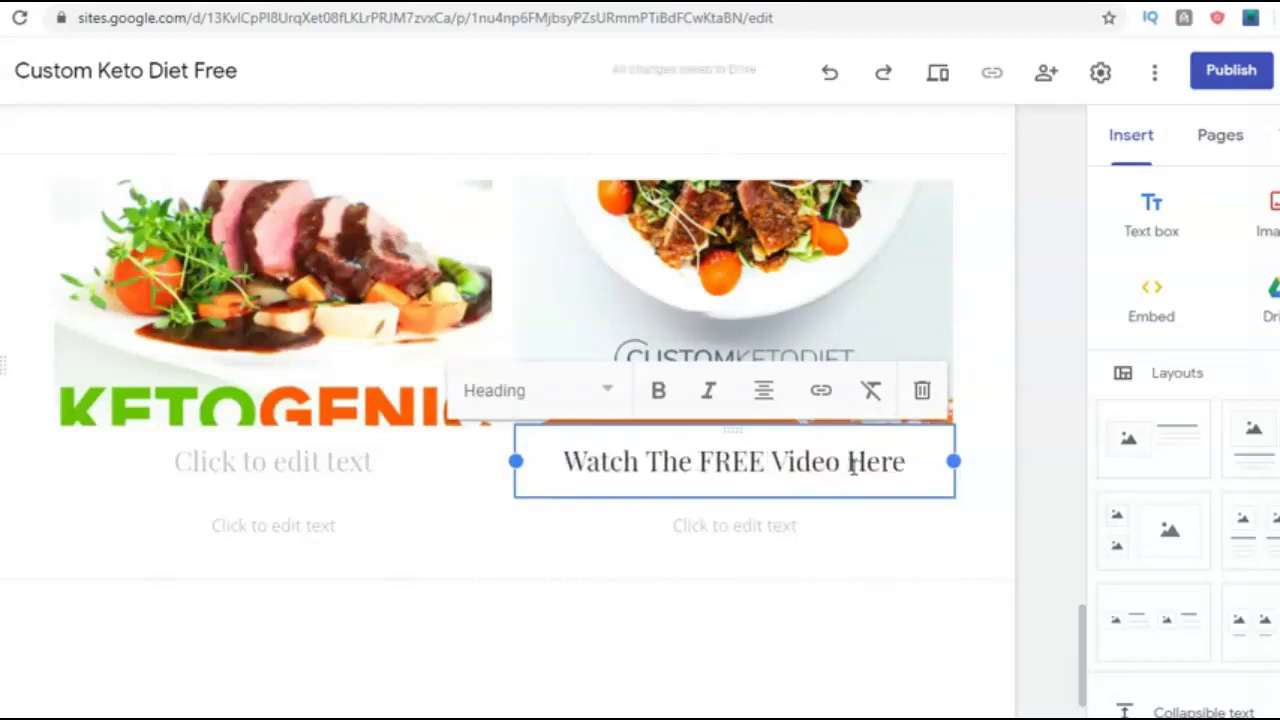
- Link the whole "Watch The FREE Video Here" heading to the copied HopLink, with its tracking ID extended to "MYSITEbottombanner"
{"action": "left_click_drag", "start_coordinate": [912, 461], "coordinate": [560, 461]}
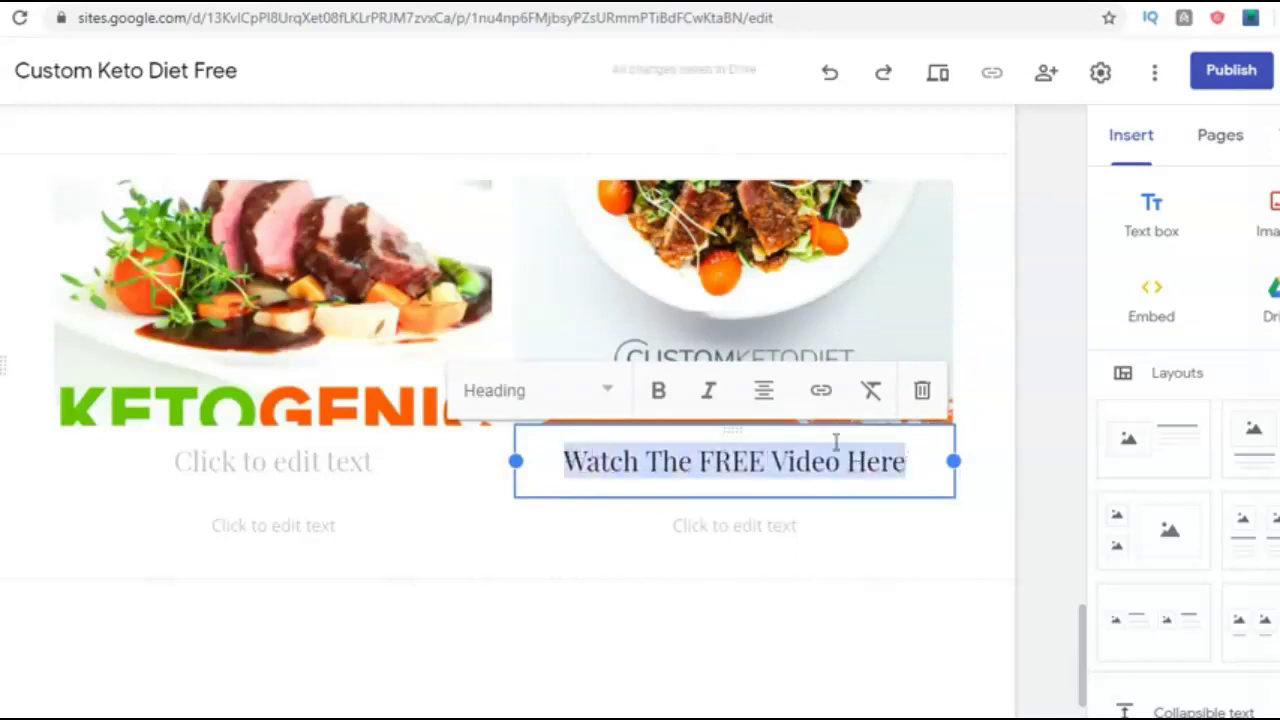
{"action": "left_click", "coordinate": [820, 392]}
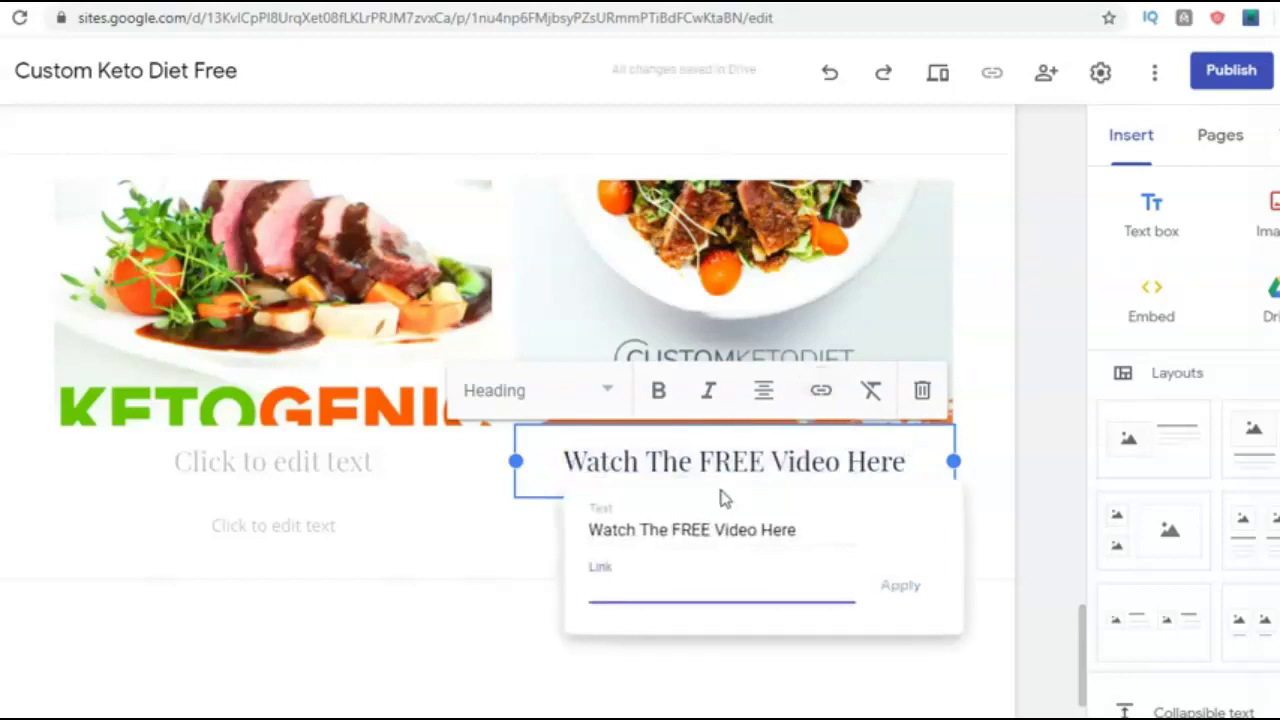
{"action": "key", "text": "ctrl+v"}
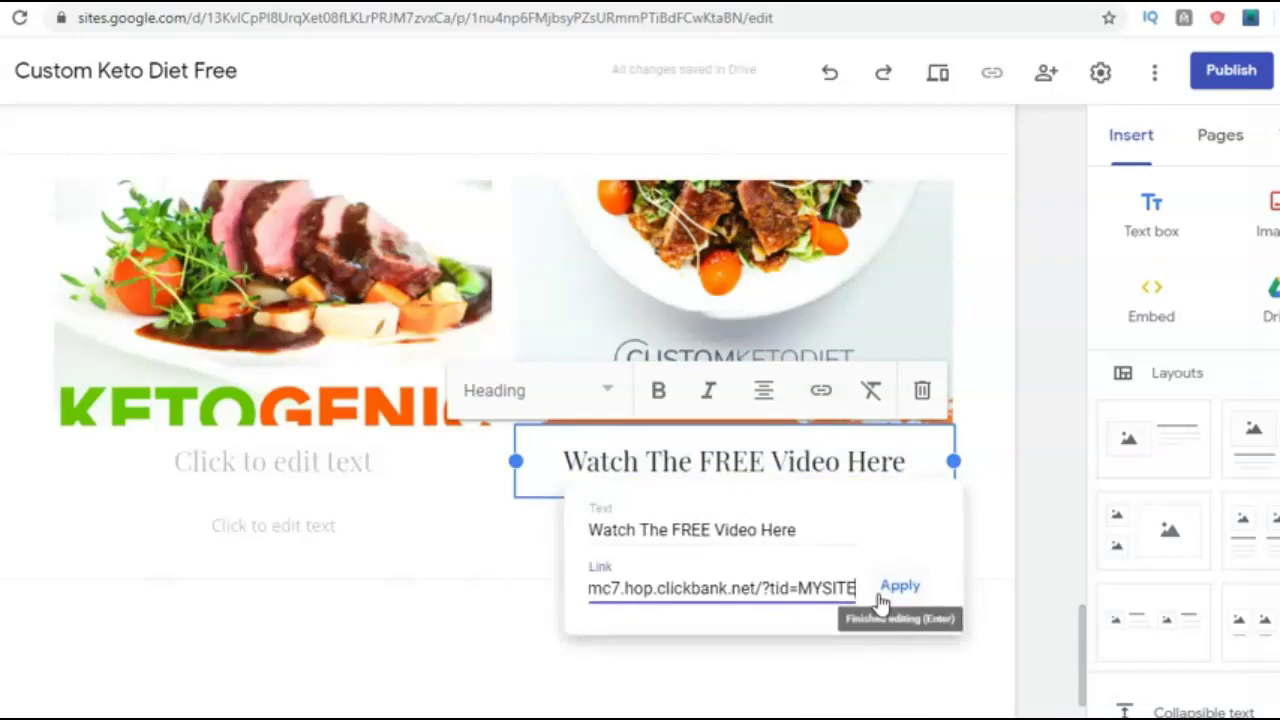
{"action": "type", "text": "bott"}
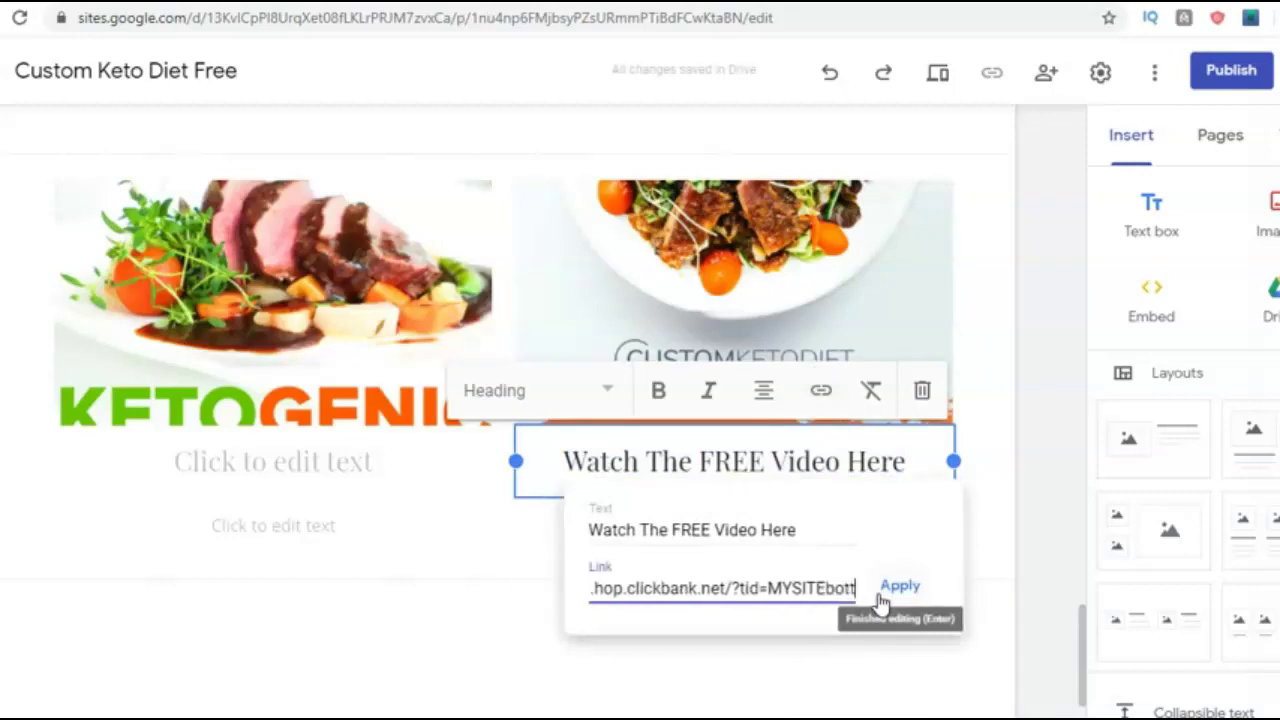
{"action": "type", "text": "om"}
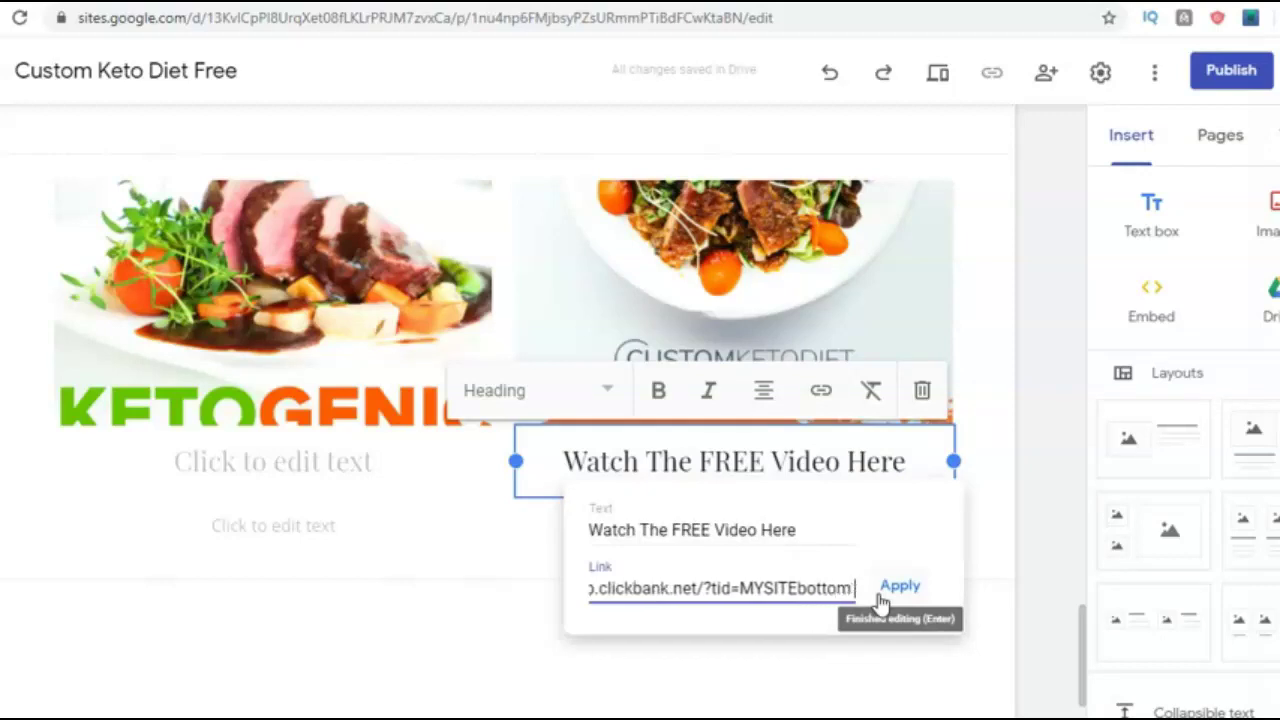
{"action": "type", "text": "banner"}
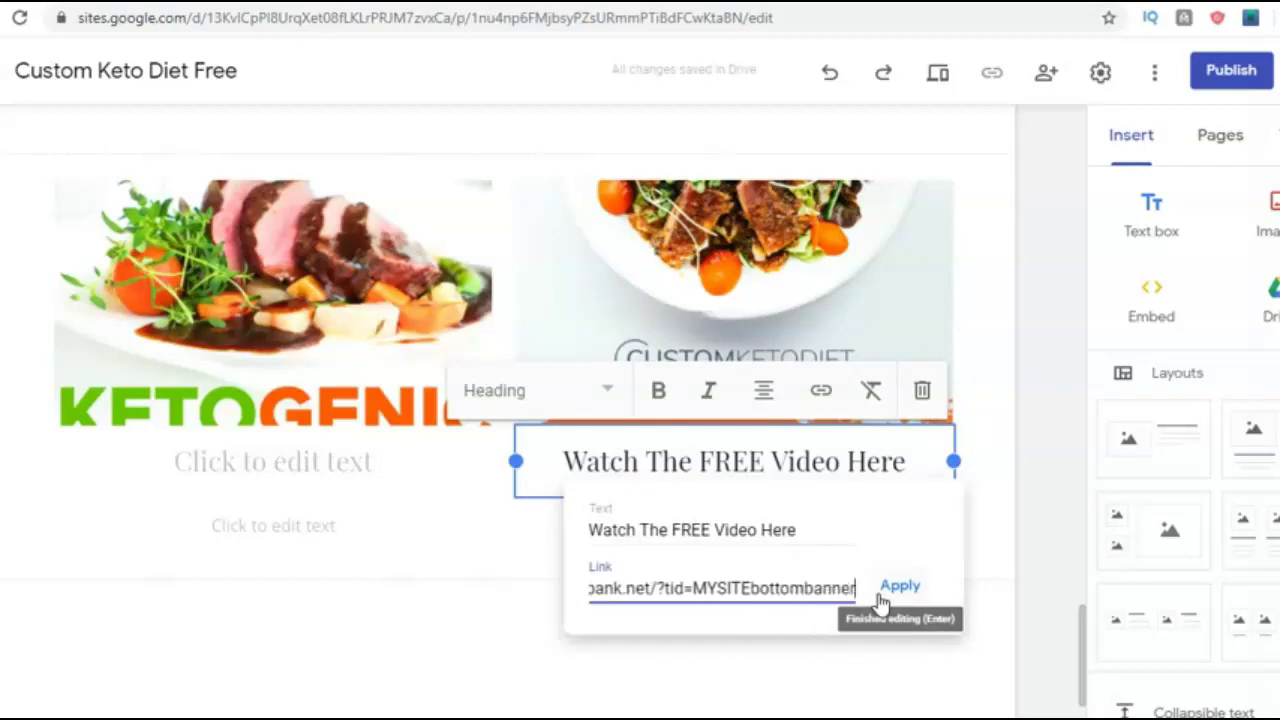
{"action": "left_click", "coordinate": [901, 588]}
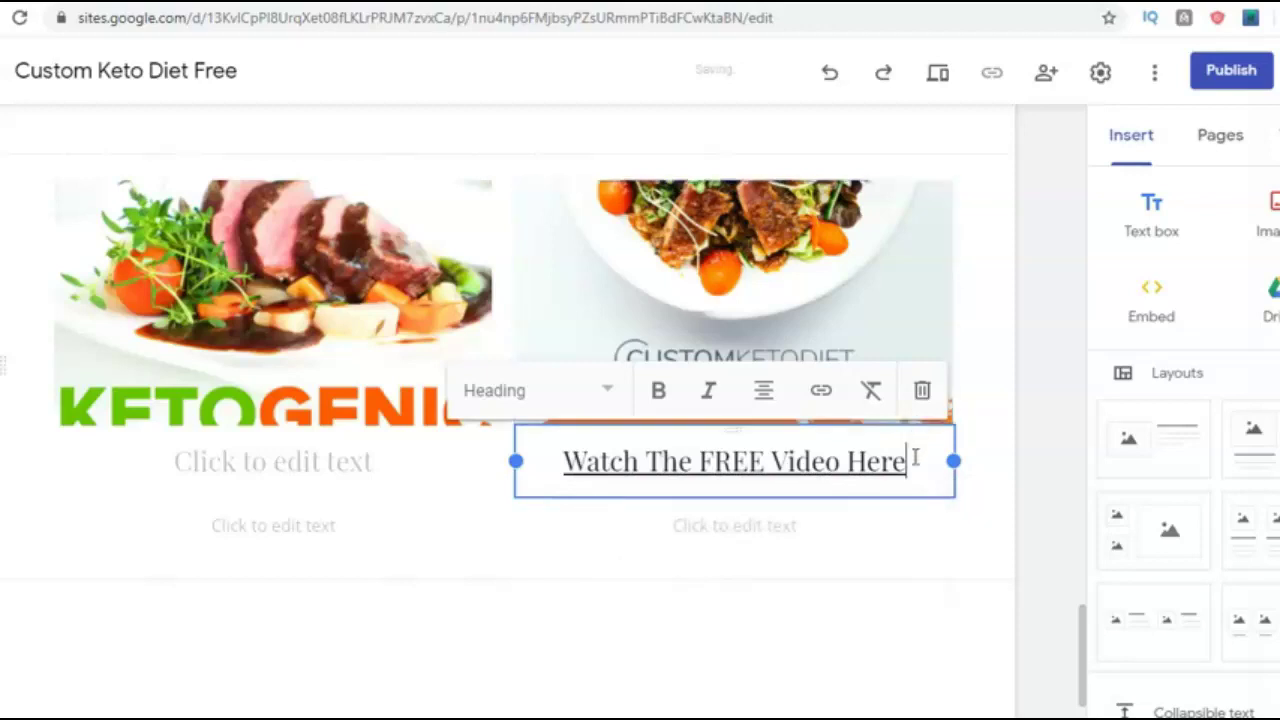
- Make the linked "Watch The FREE Video Here" heading bold and leave the text box
{"action": "left_click_drag", "start_coordinate": [912, 461], "coordinate": [563, 471]}
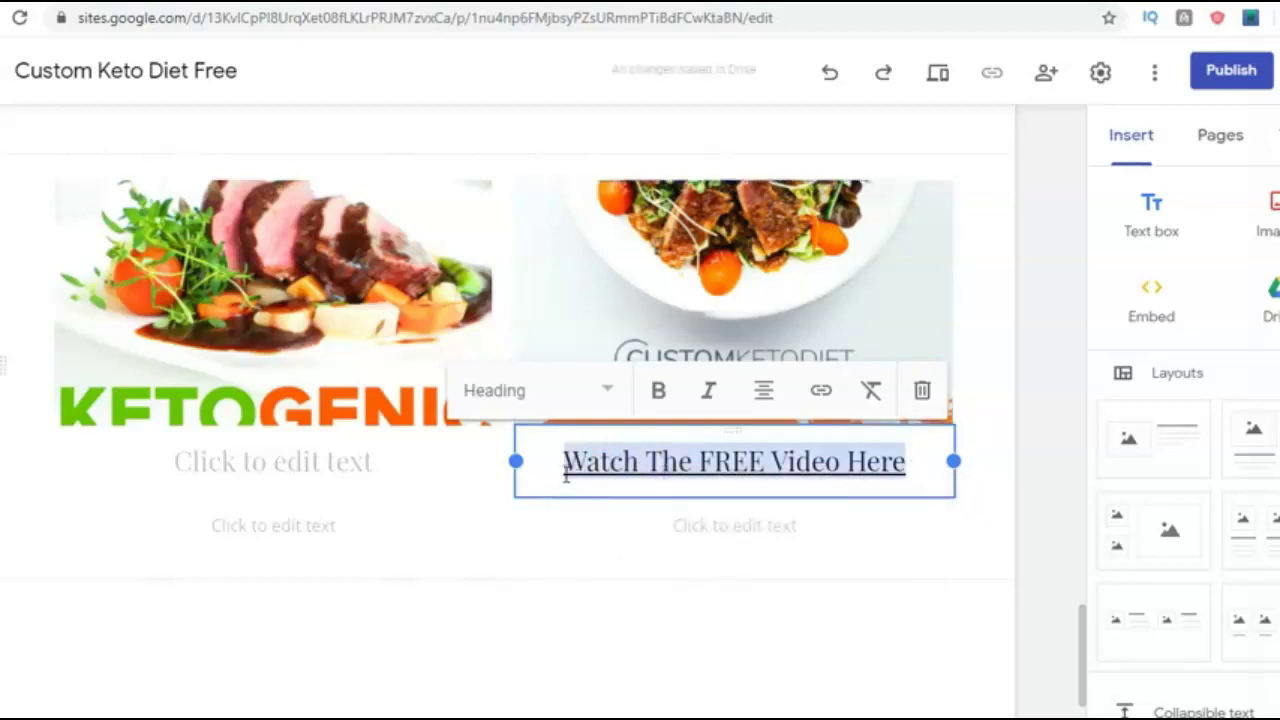
{"action": "left_click", "coordinate": [659, 392]}
{"action": "left_click", "coordinate": [916, 593]}
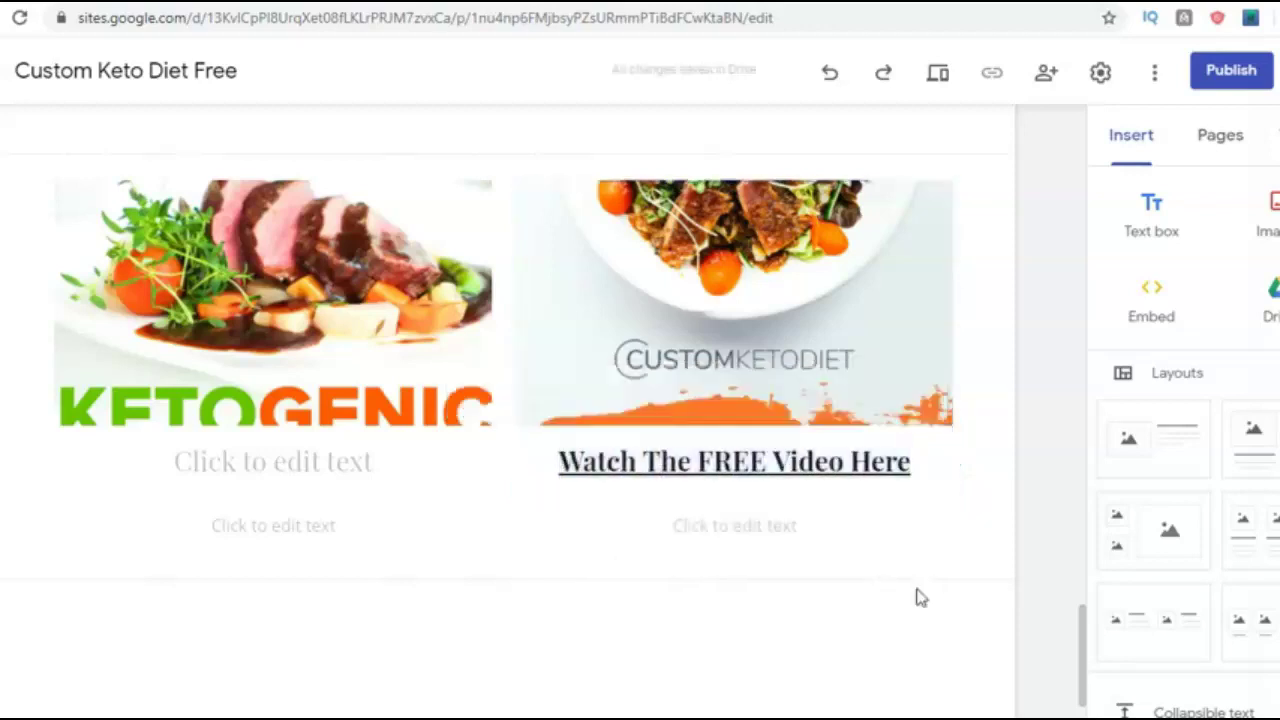
- Try to find a way to add a link to the salad plate image itself
{"action": "left_click", "coordinate": [801, 320]}
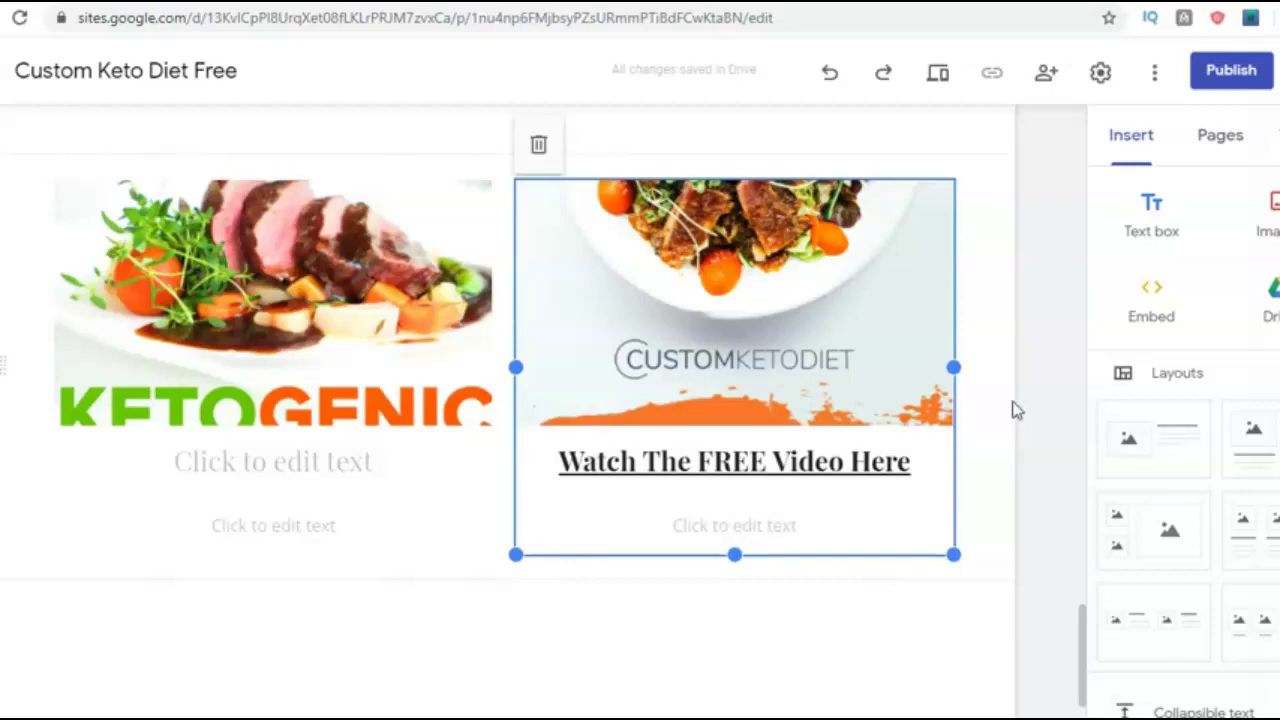
{"action": "left_click", "coordinate": [993, 78]}
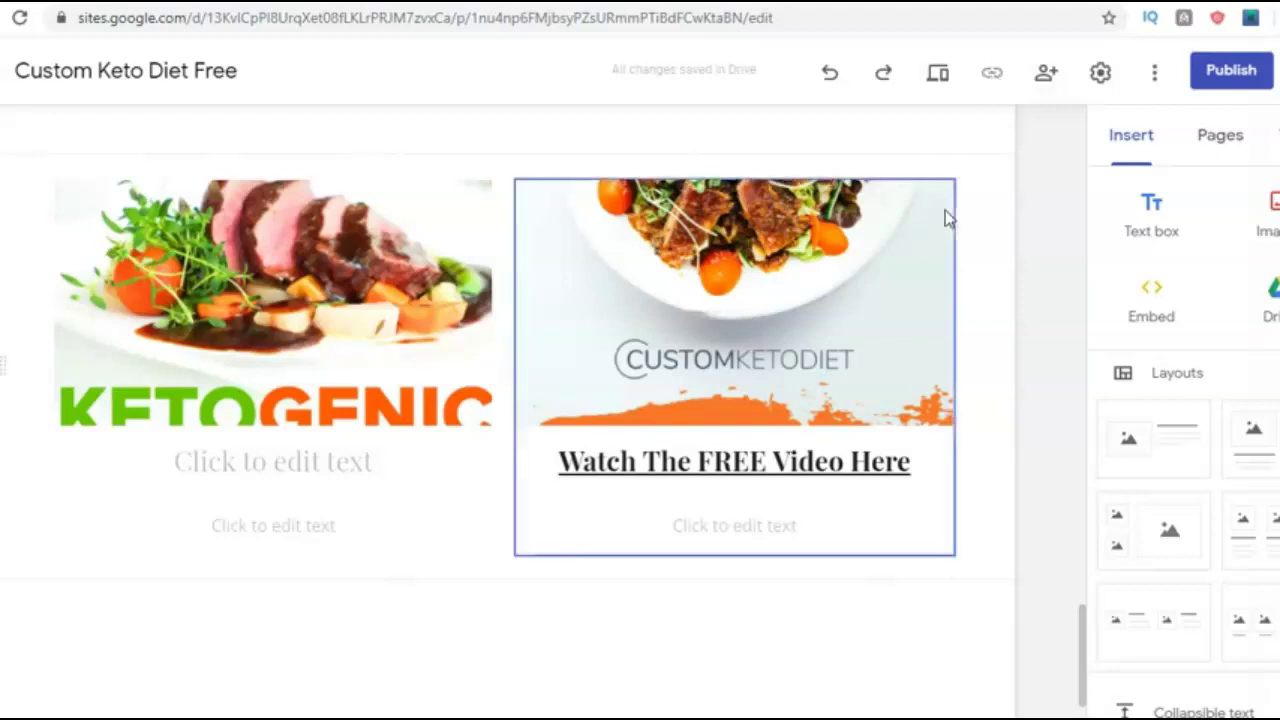
{"action": "left_click", "coordinate": [883, 260]}
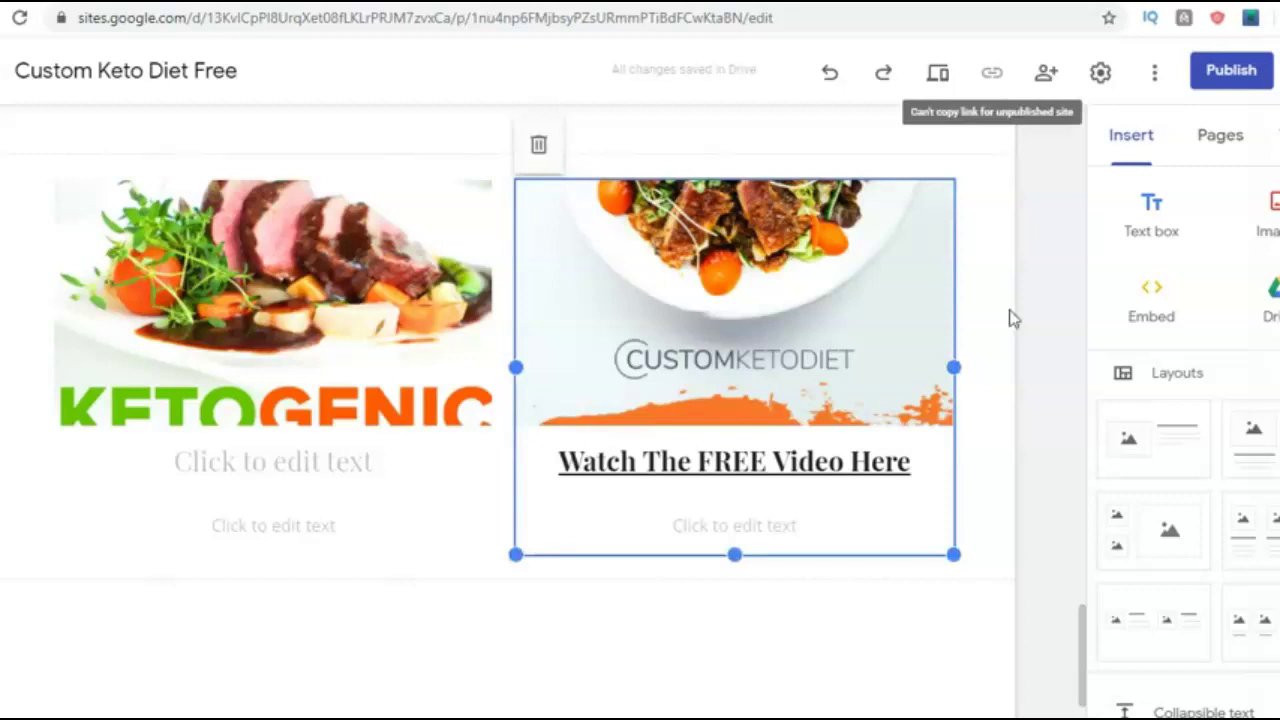
{"action": "left_click", "coordinate": [1020, 343]}
{"action": "left_click", "coordinate": [790, 400]}
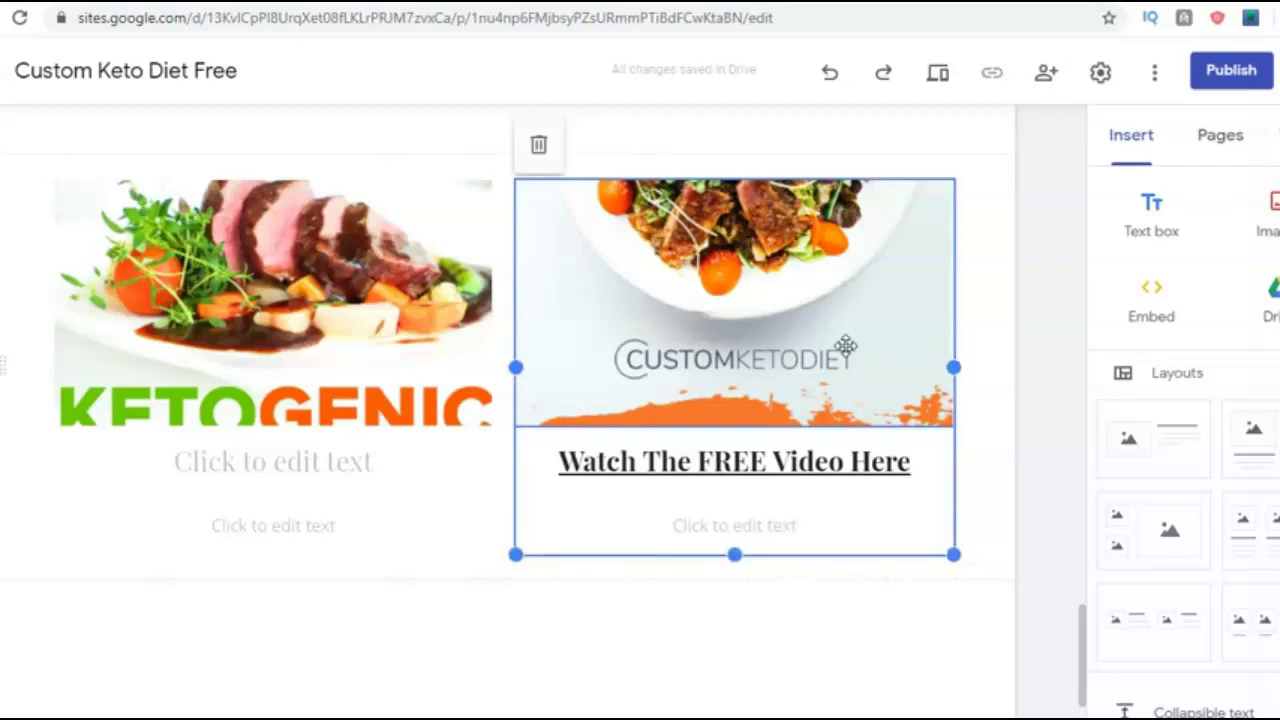
{"action": "right_click", "coordinate": [846, 346]}
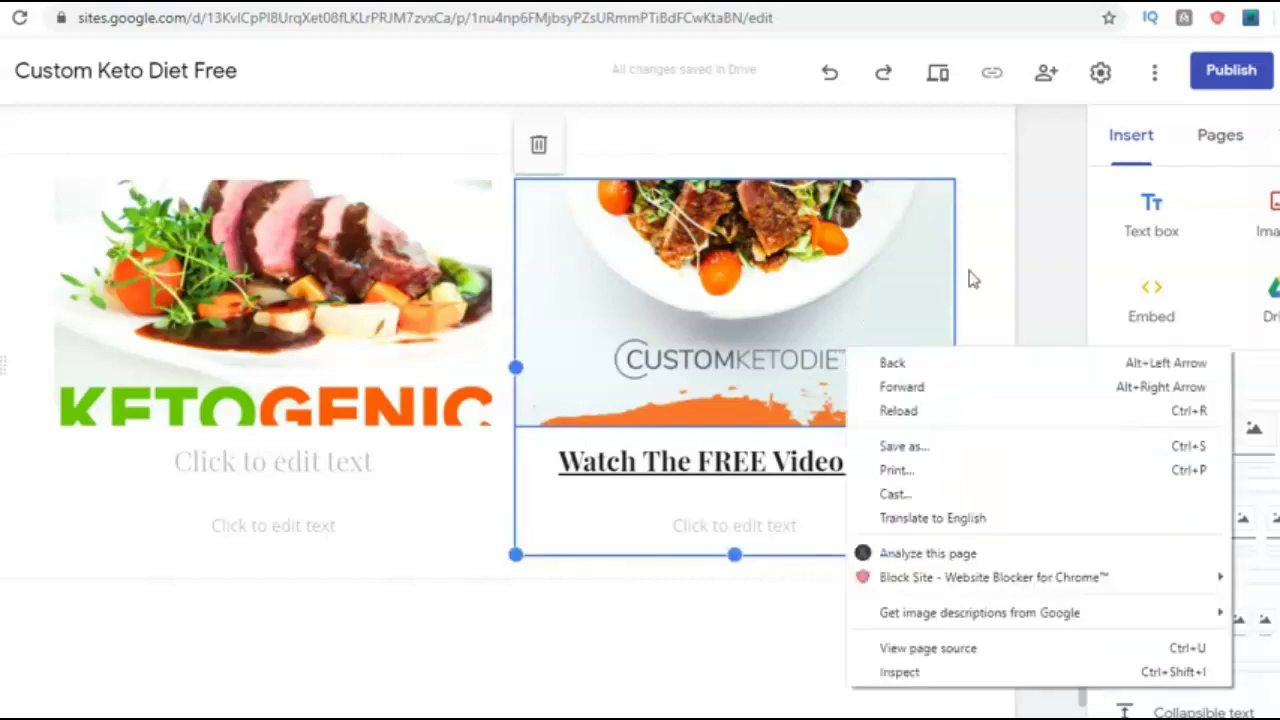
{"action": "left_click", "coordinate": [1000, 282]}
{"action": "left_click", "coordinate": [183, 235]}
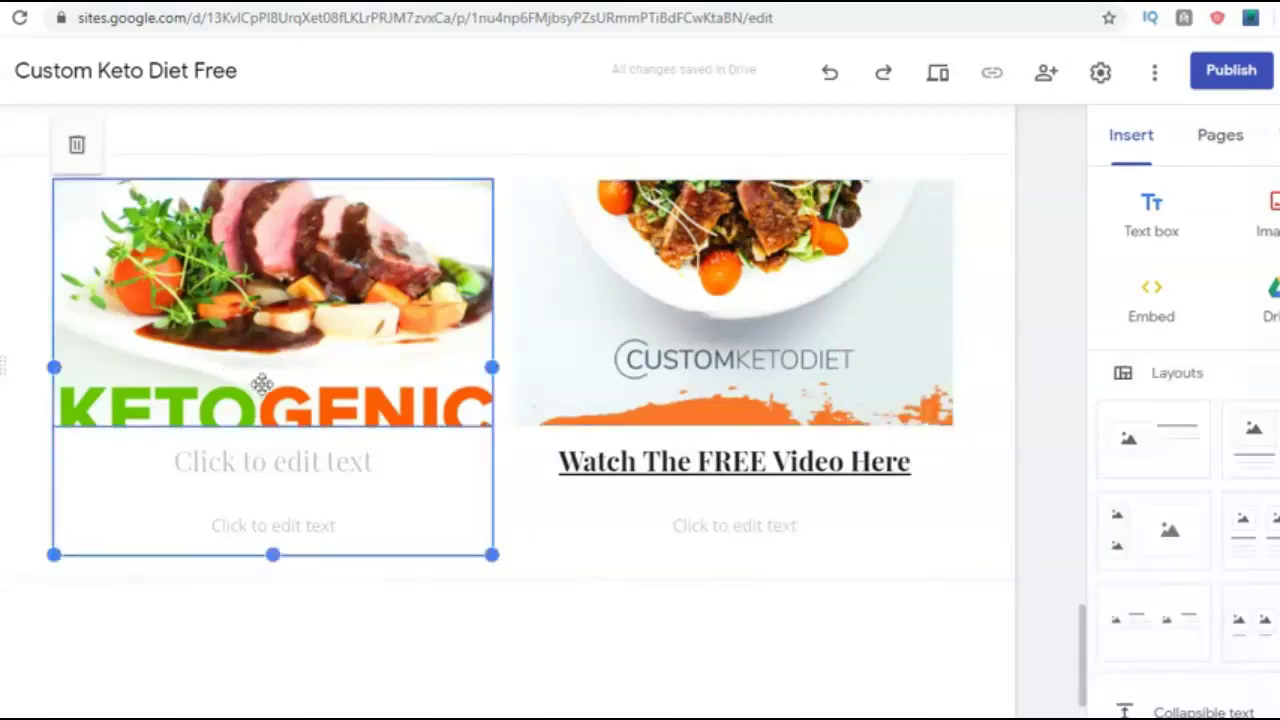
- Enter the heading "Complete Diet Plan > Watch Here" under the Ketogenic image in the first column
{"action": "left_click", "coordinate": [350, 480]}
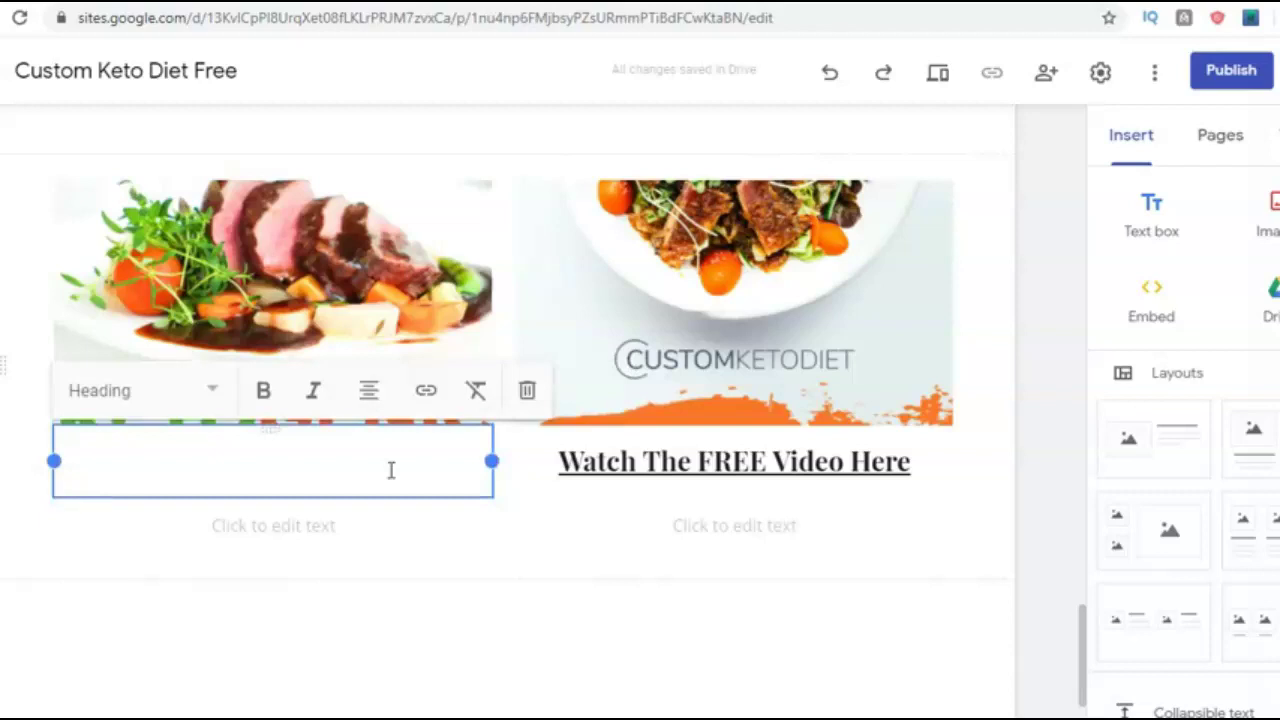
{"action": "type", "text": "Com"}
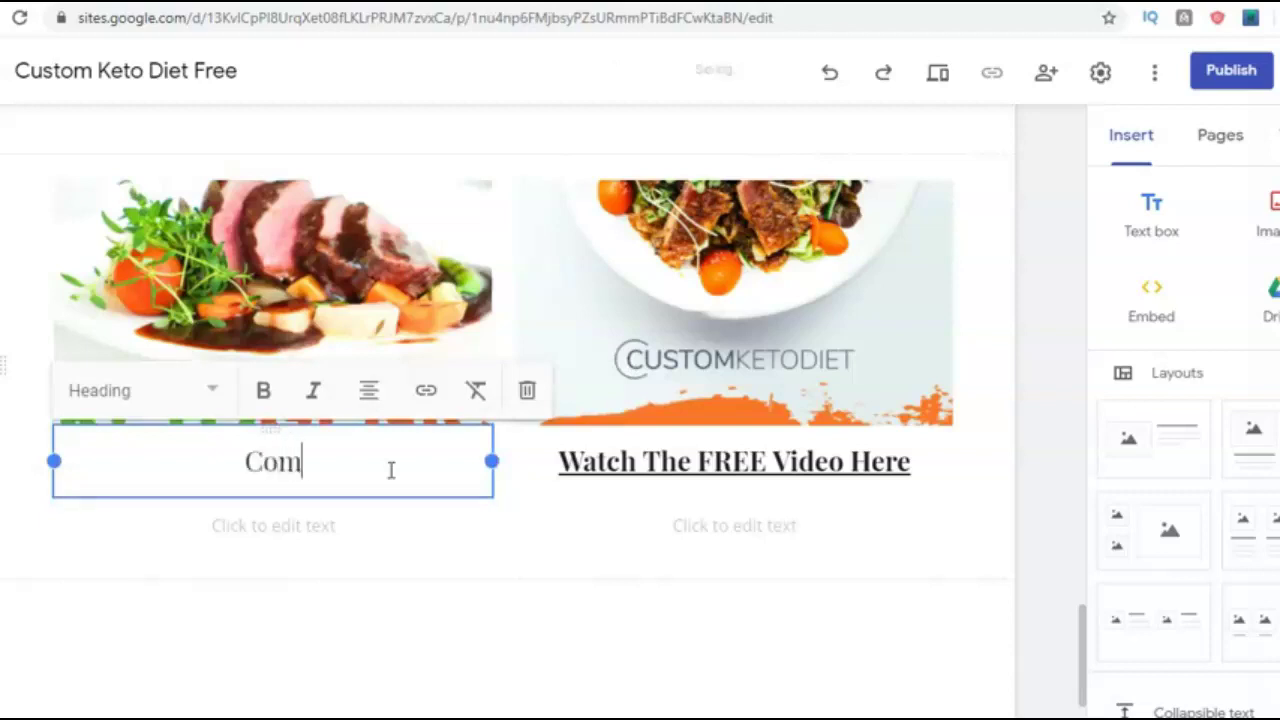
{"action": "type", "text": "plete Diet"}
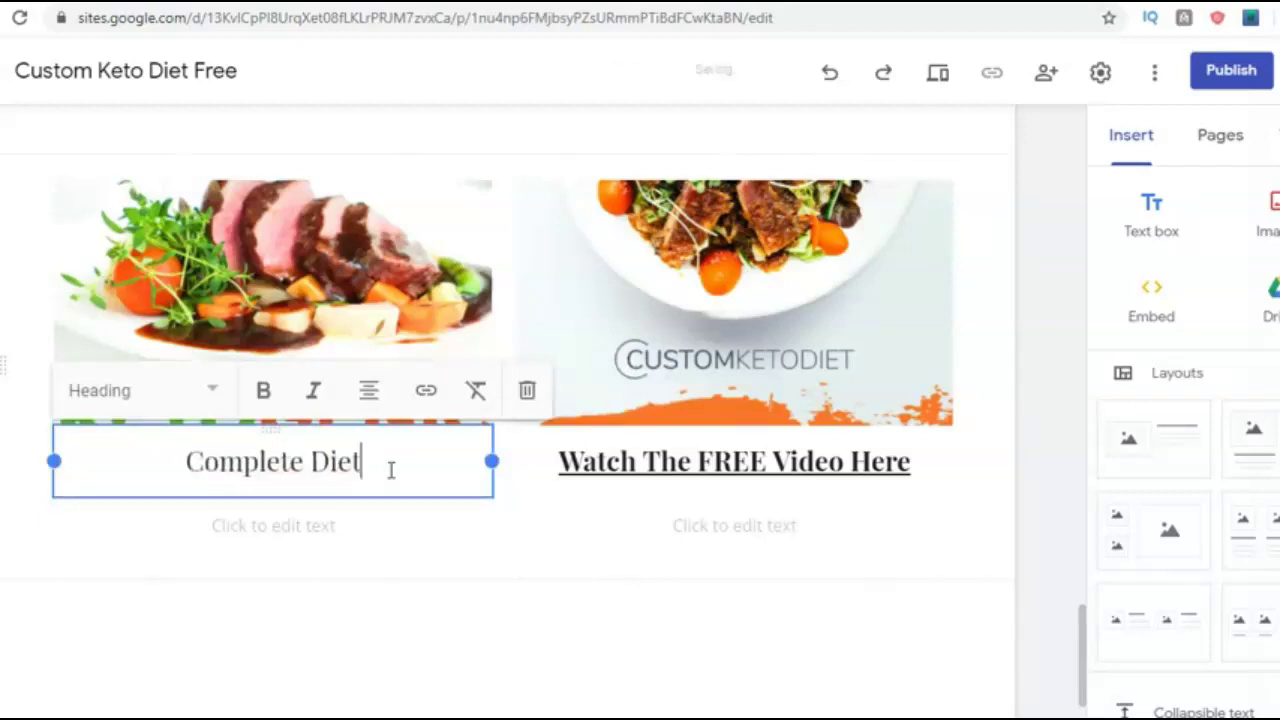
{"action": "type", "text": " Plan"}
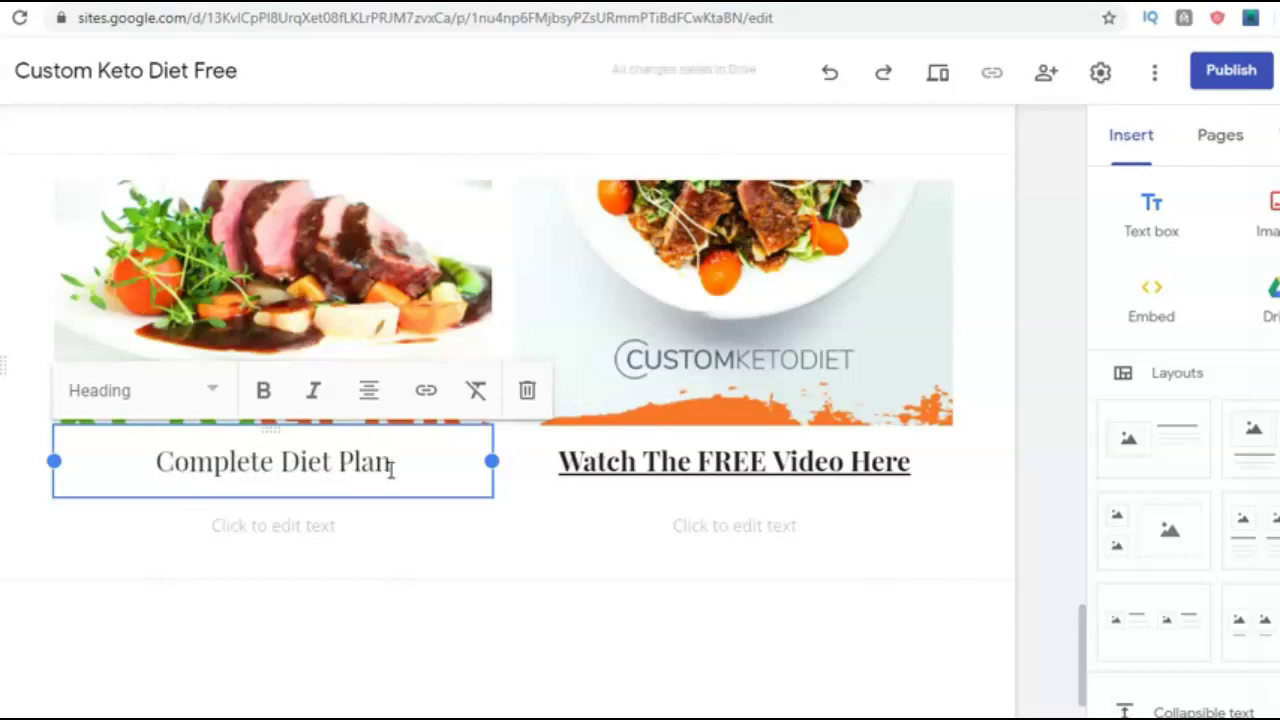
{"action": "type", "text": " > Watch Here"}
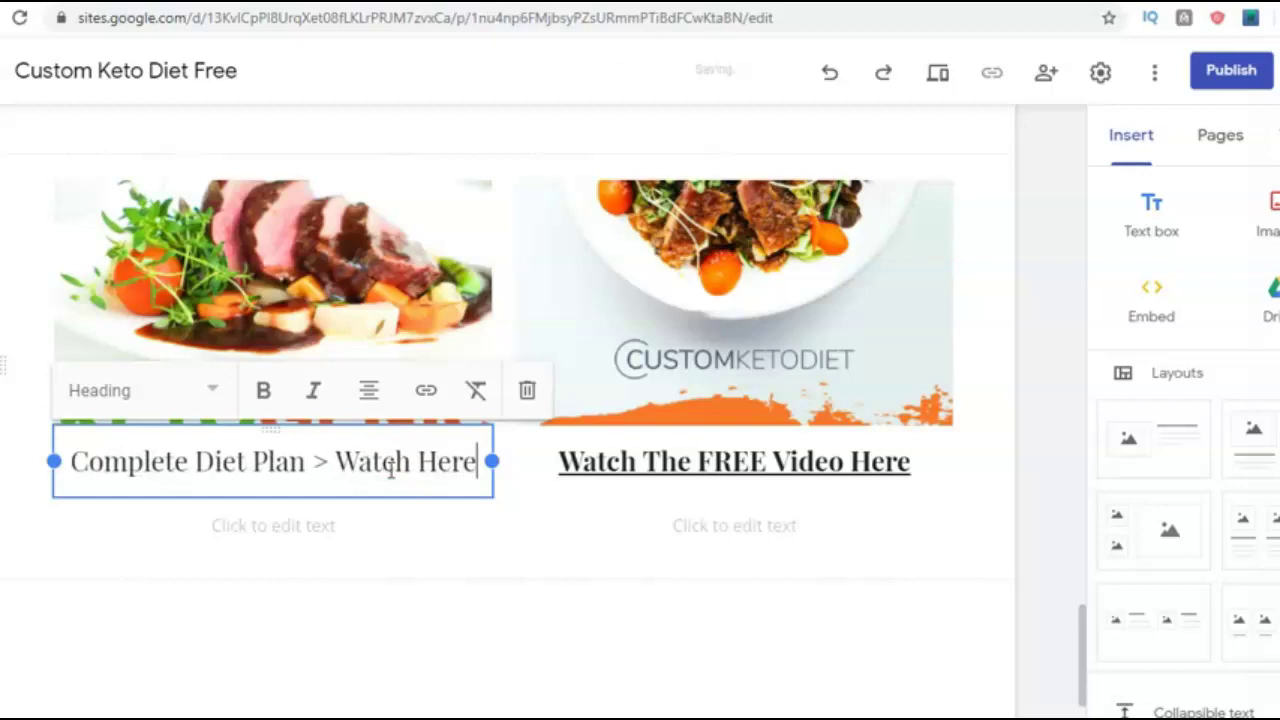
- Make the "Complete Diet Plan > Watch Here" heading bold and link it to the copied HopLink with tracking ID "MYSITE"
{"action": "left_click_drag", "start_coordinate": [474, 461], "coordinate": [52, 440]}
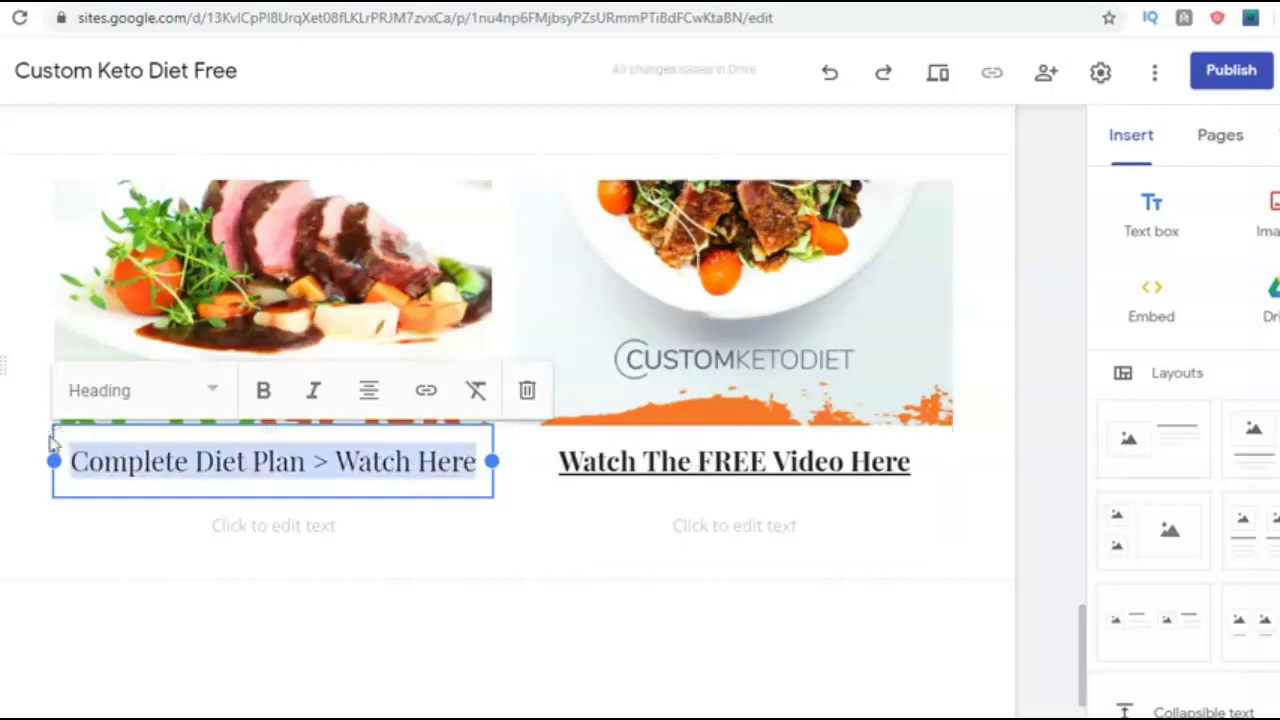
{"action": "left_click", "coordinate": [263, 391]}
{"action": "left_click", "coordinate": [426, 396]}
{"action": "key", "text": "ctrl+v"}
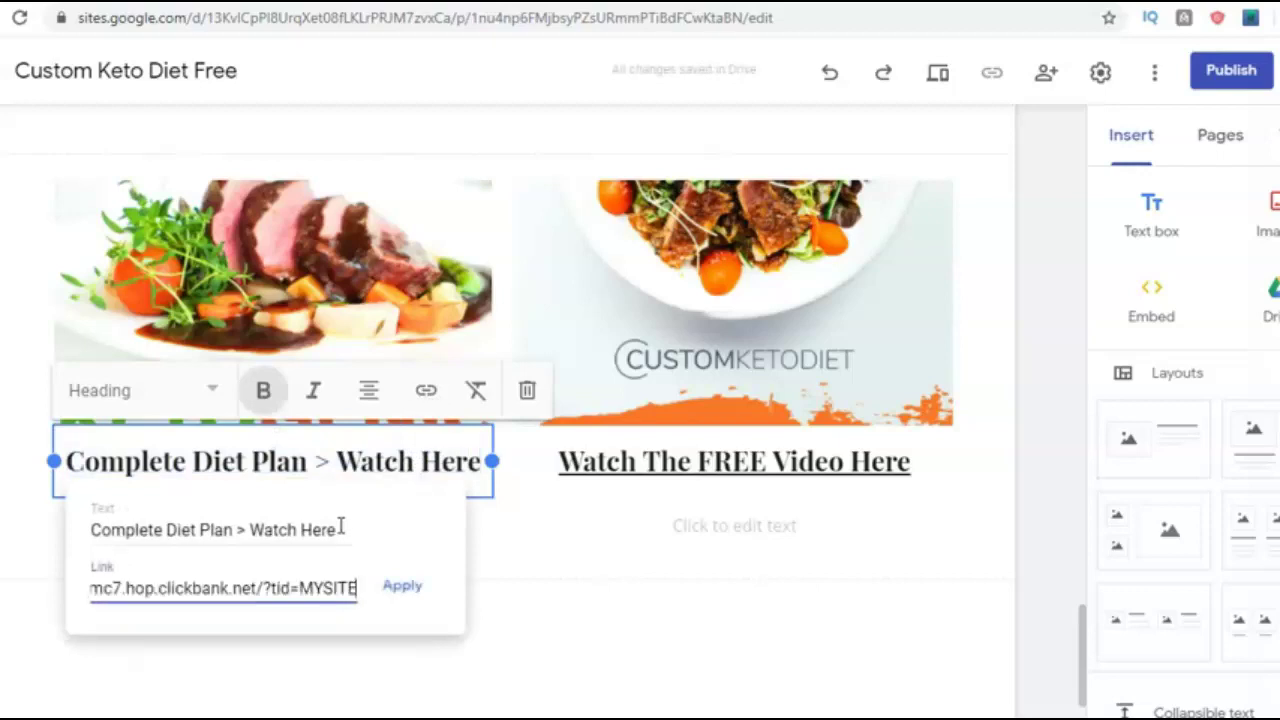
{"action": "left_click", "coordinate": [403, 590]}
{"action": "left_click", "coordinate": [663, 614]}
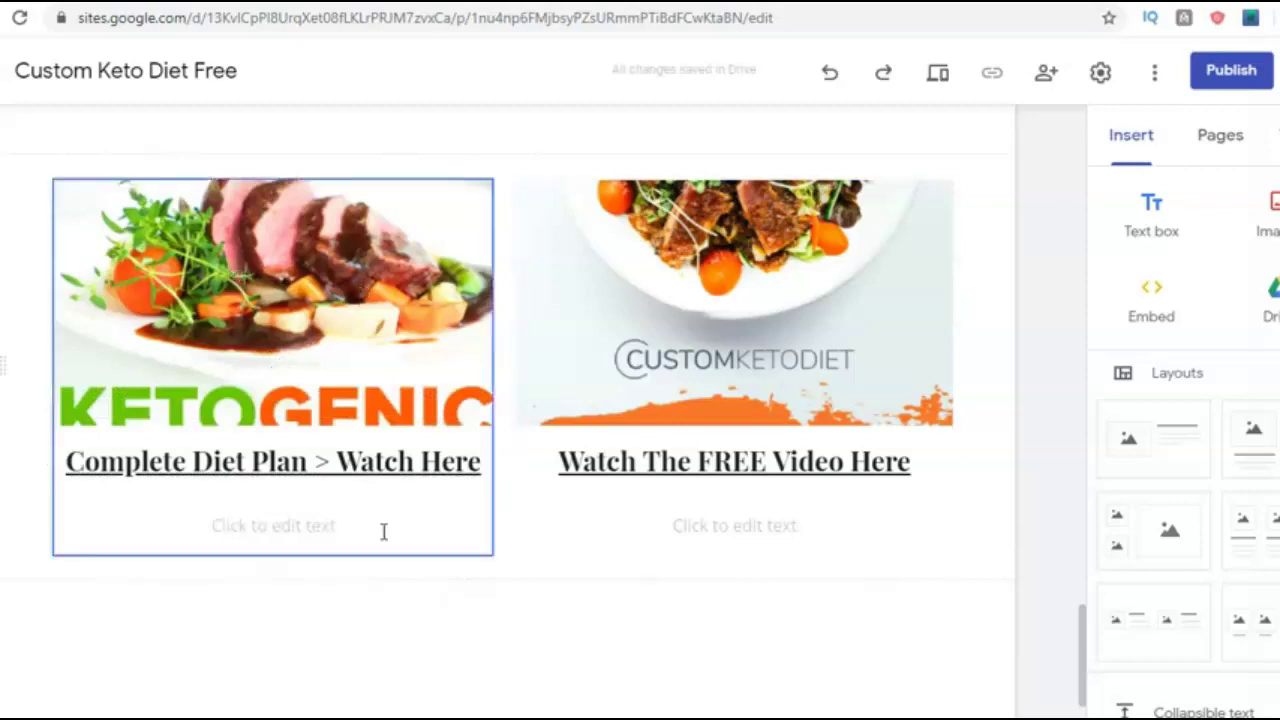
- Remove the blank lines after "click here to watch this FREE video now" at the end of the article text and leave the text box
{"action": "left_click_drag", "start_coordinate": [1085, 655], "coordinate": [1092, 606]}
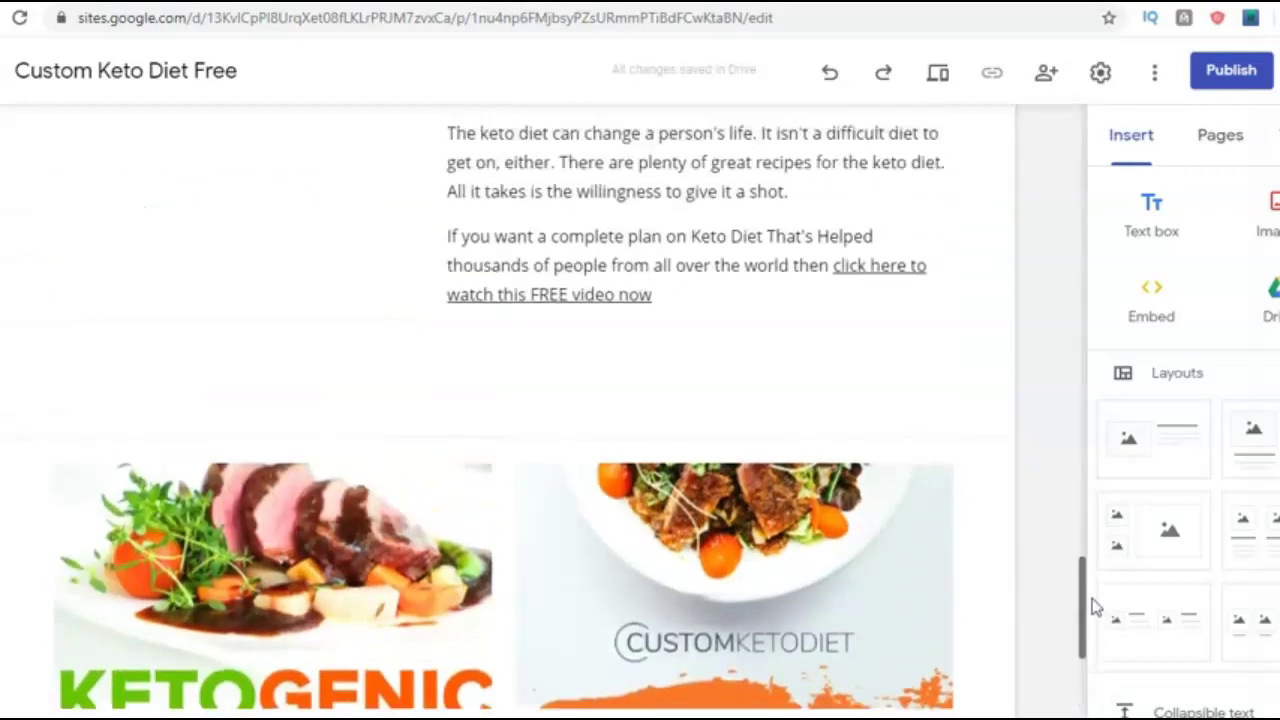
{"action": "left_click", "coordinate": [794, 396]}
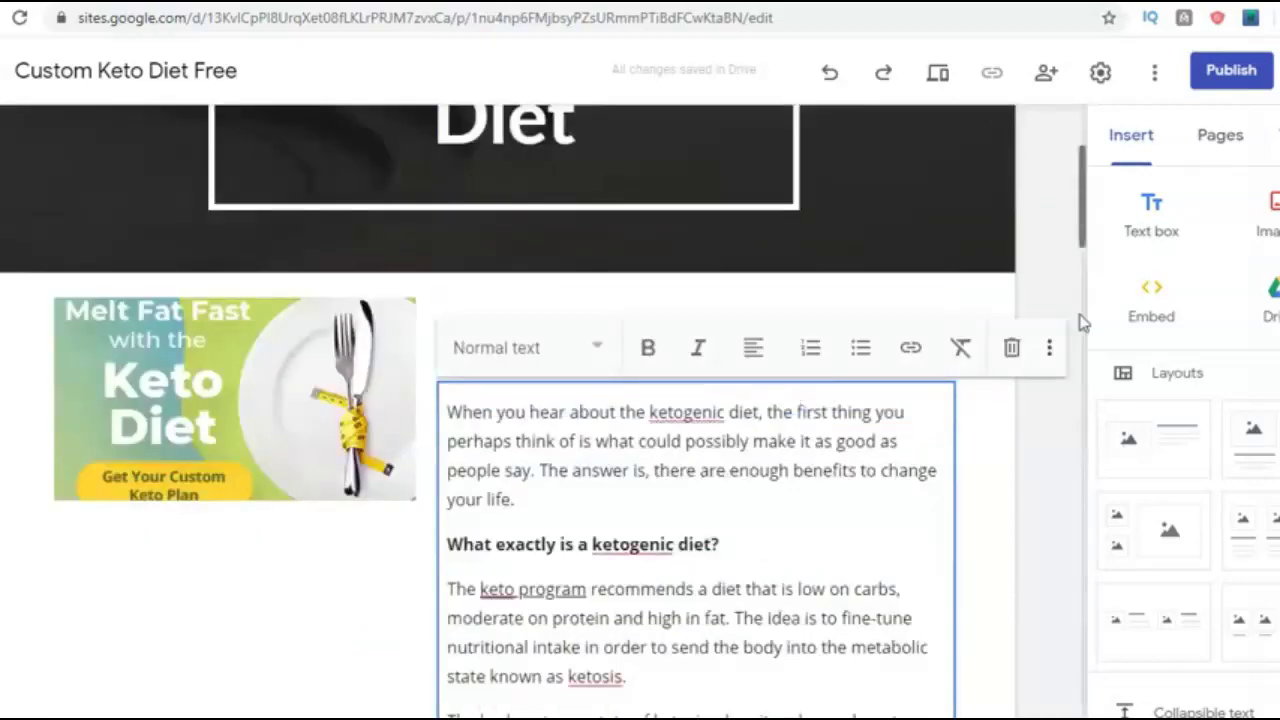
{"action": "scroll", "coordinate": [1080, 322], "scroll_direction": "down", "scroll_amount": 10}
{"action": "scroll", "coordinate": [1131, 623], "scroll_direction": "up", "scroll_amount": 3}
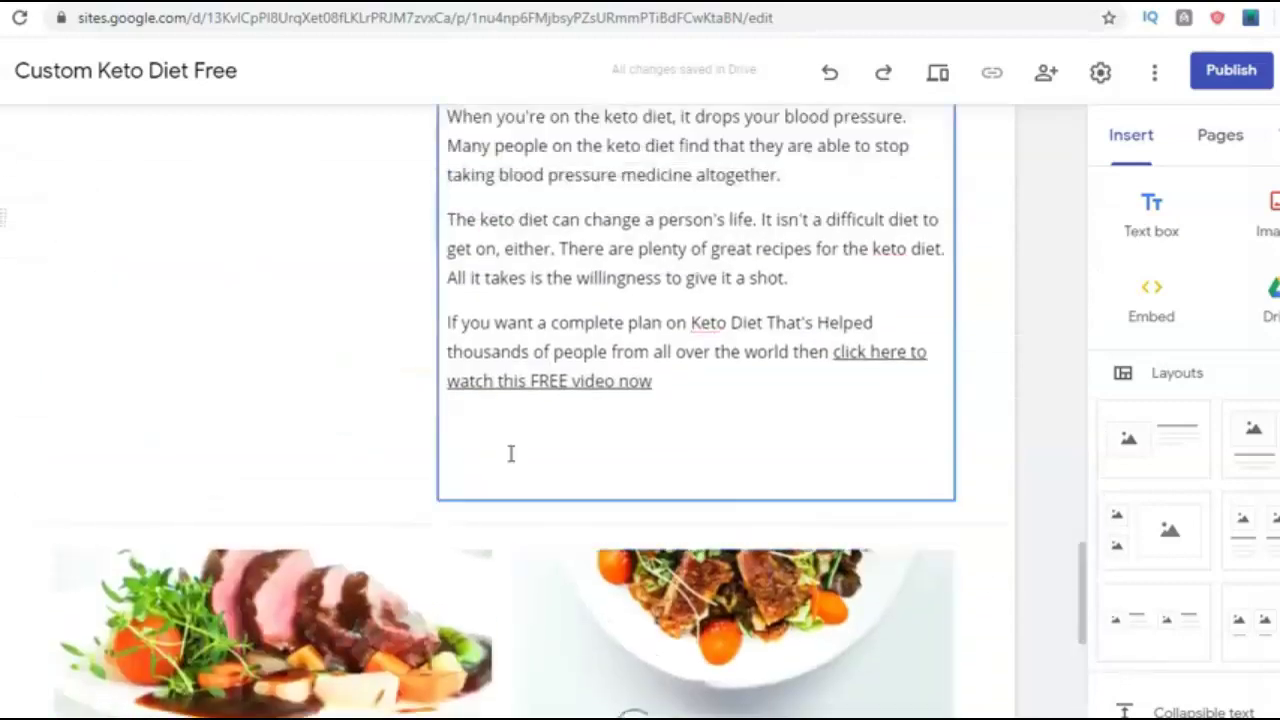
{"action": "right_click", "coordinate": [497, 480]}
{"action": "left_click", "coordinate": [483, 482]}
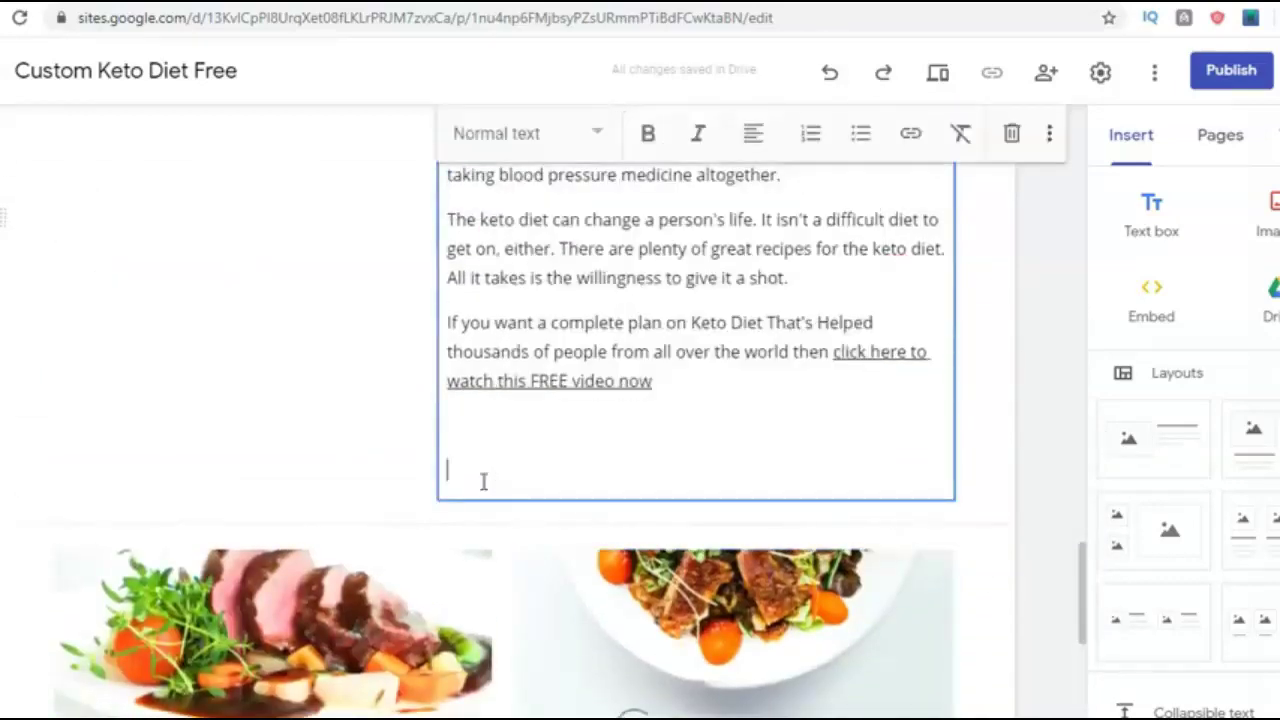
{"action": "key", "text": "BackSpace"}
{"action": "key", "text": "BackSpace"}
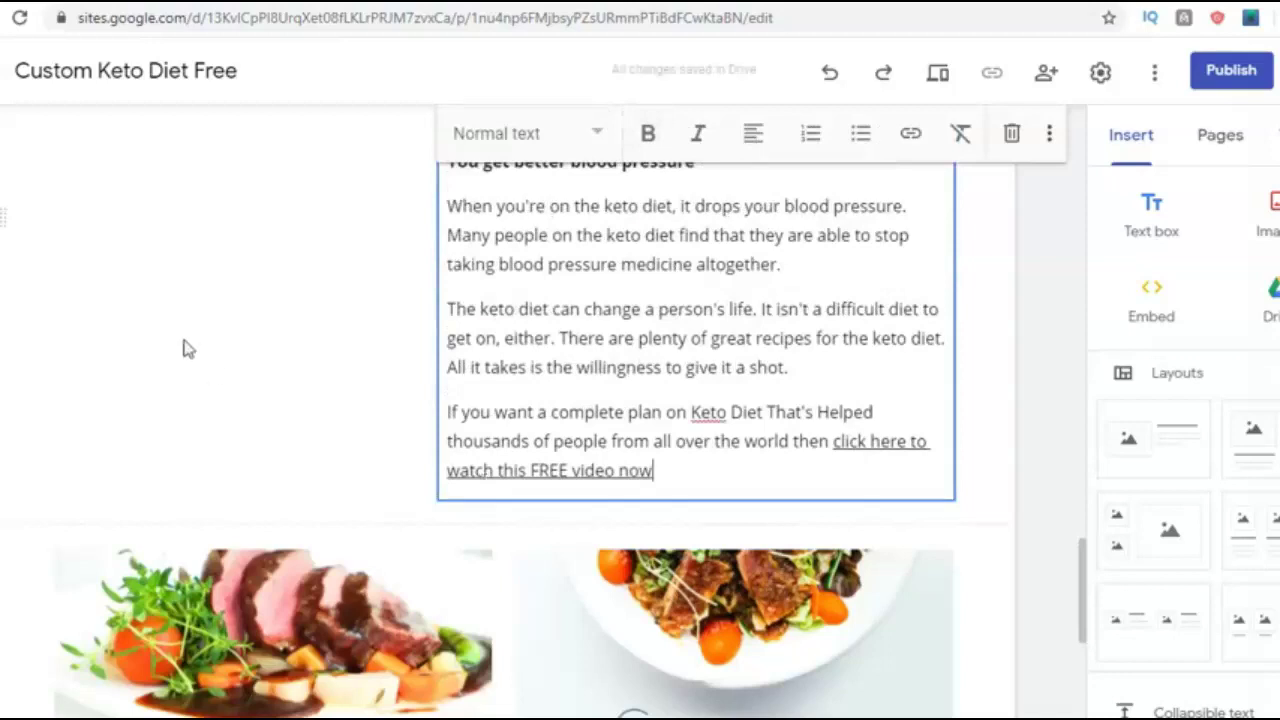
{"action": "left_click", "coordinate": [183, 348]}
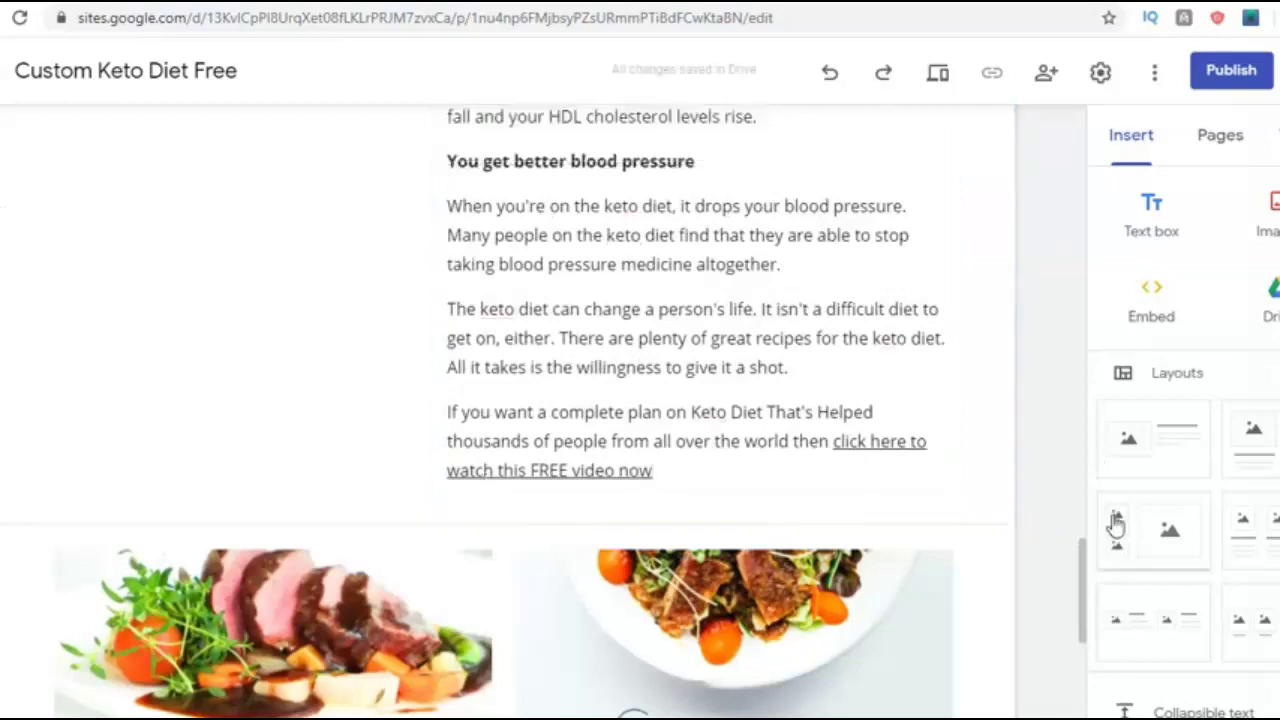
{"action": "left_click_drag", "start_coordinate": [1082, 600], "coordinate": [1071, 137]}
{"action": "mouse_move", "coordinate": [537, 223]}
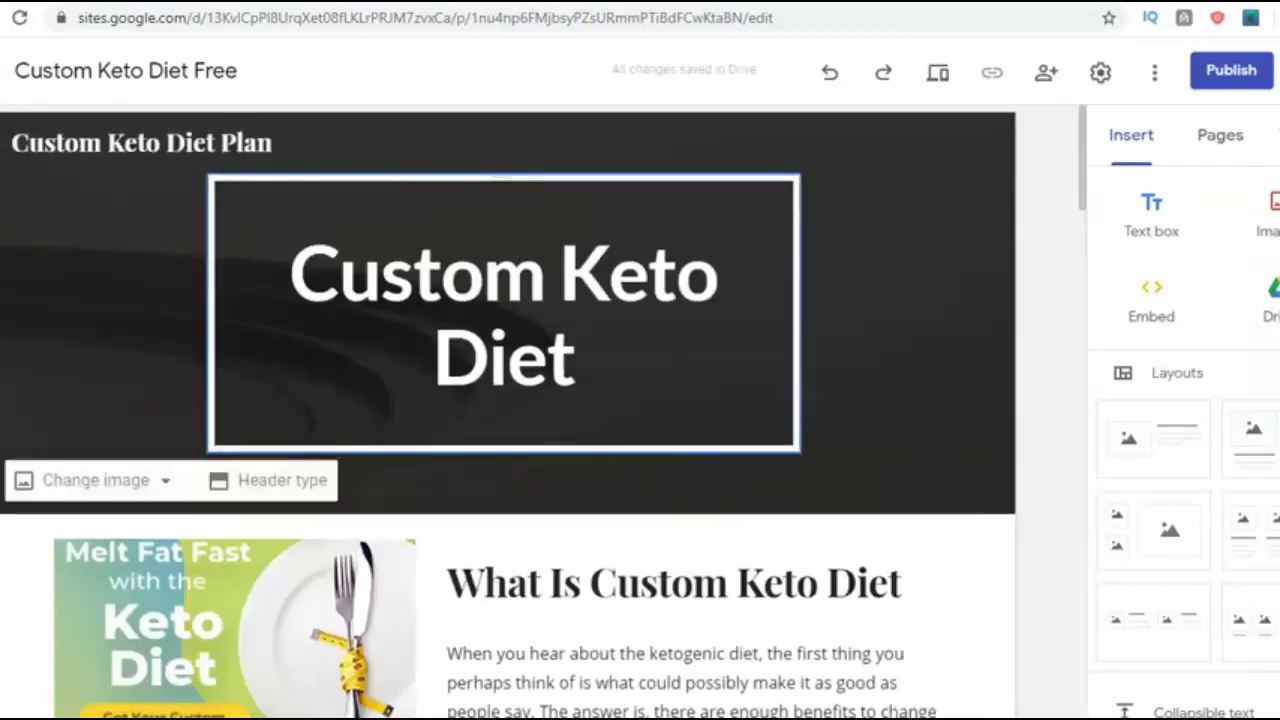
{"action": "left_click", "coordinate": [240, 484]}
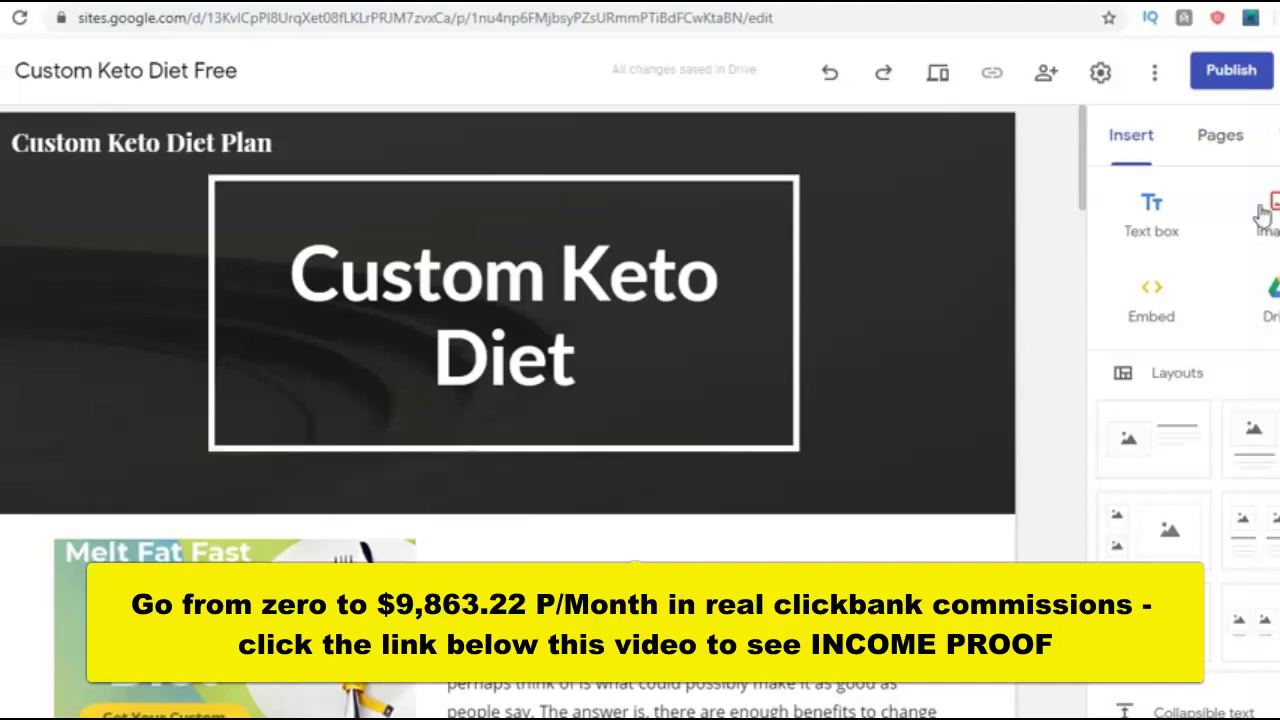
- Publish the site to the web with the web address "customketodietplanrevealed"
{"action": "left_click", "coordinate": [1230, 78]}
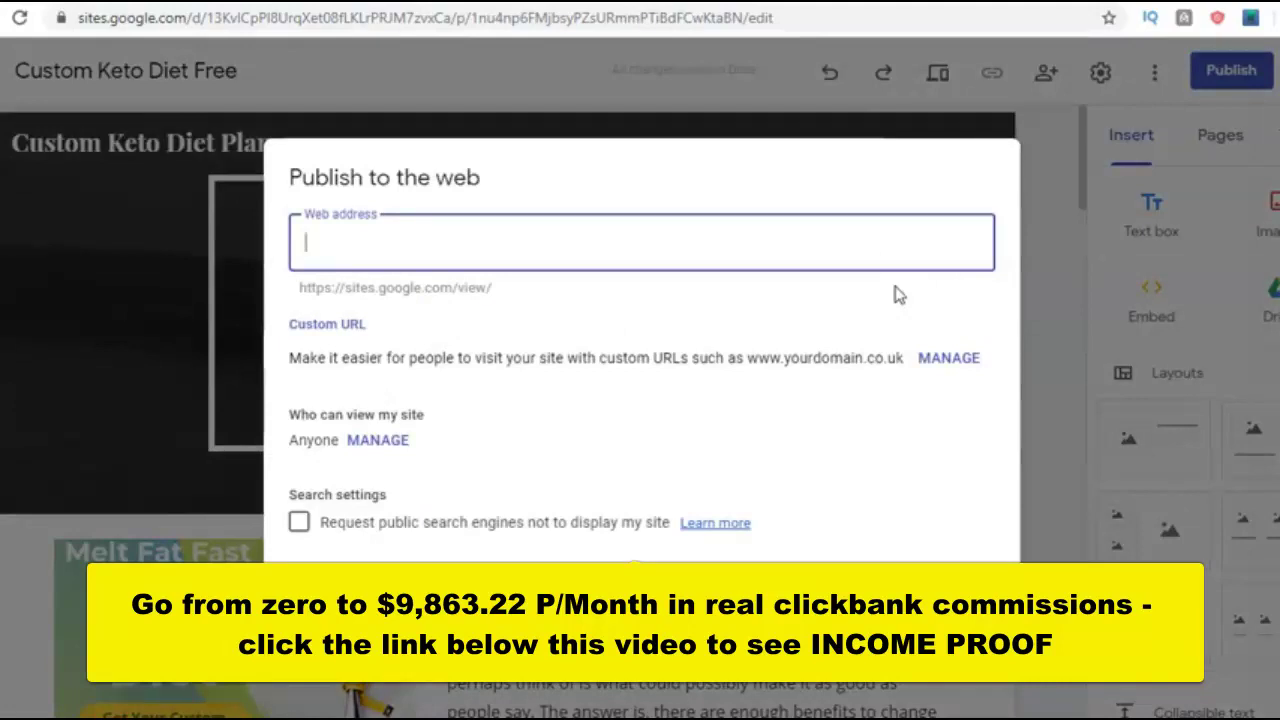
{"action": "type", "text": "custom"}
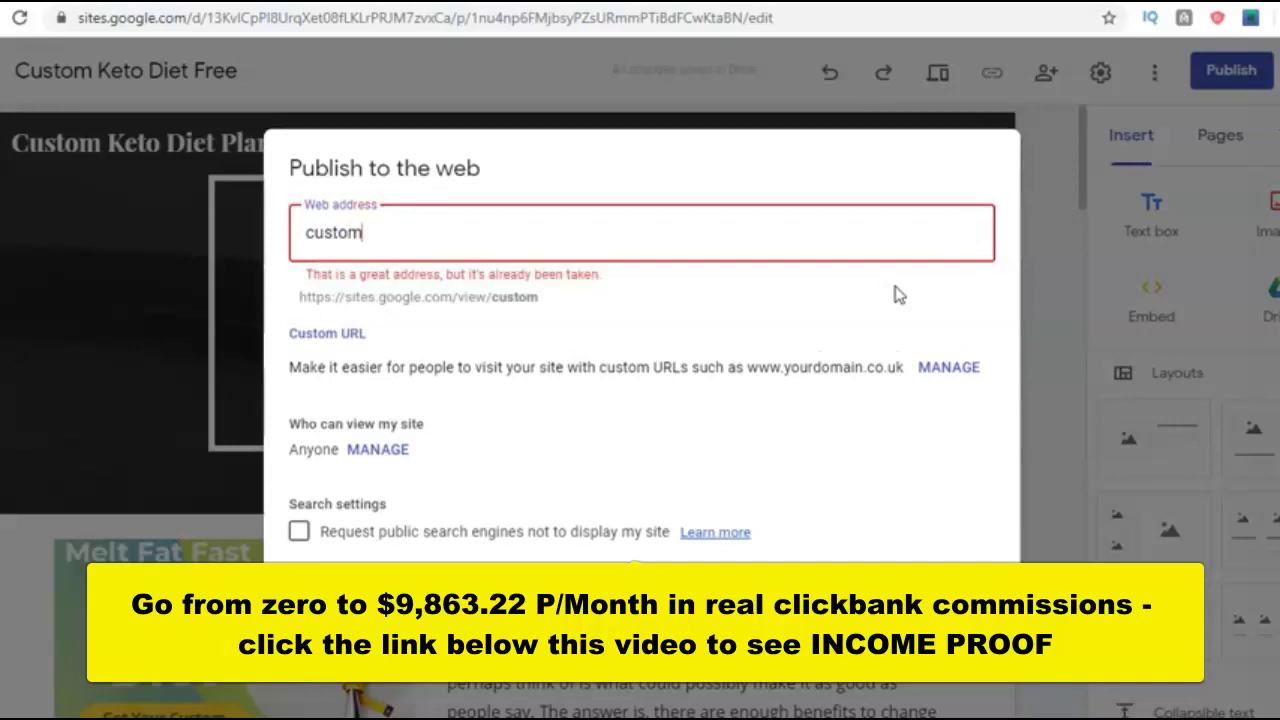
{"action": "type", "text": "ketodiet"}
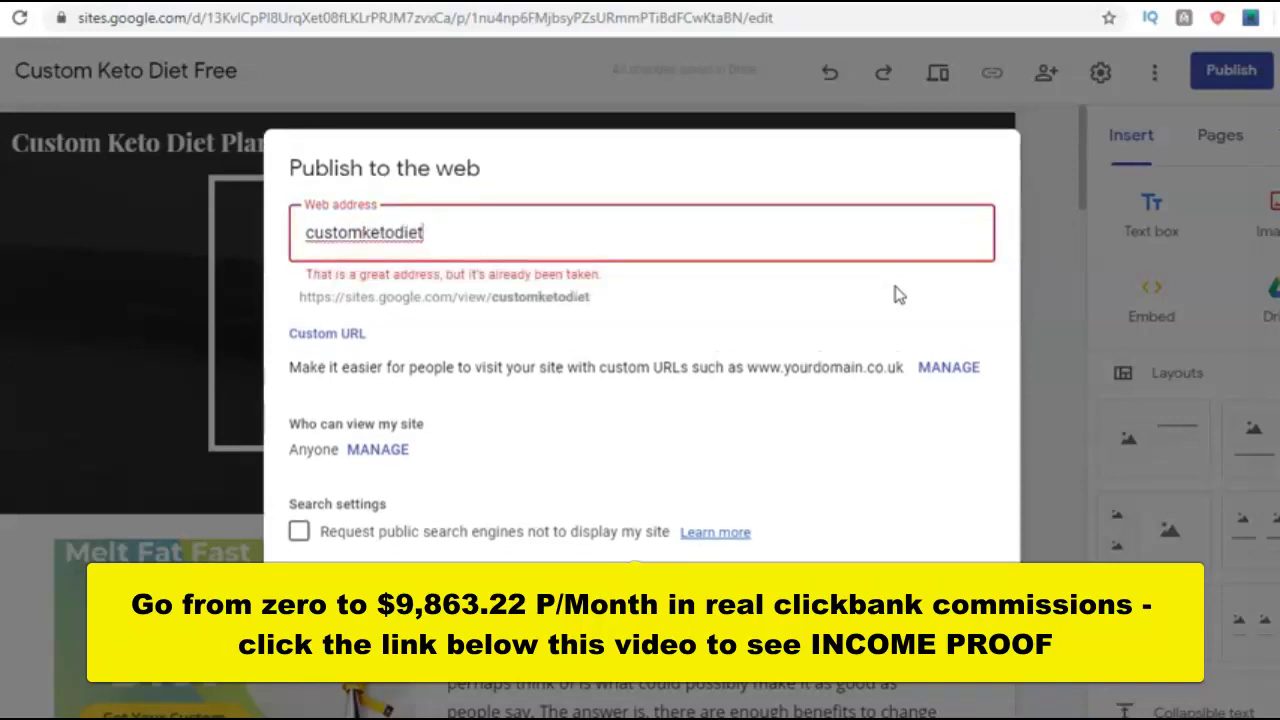
{"action": "type", "text": "plan"}
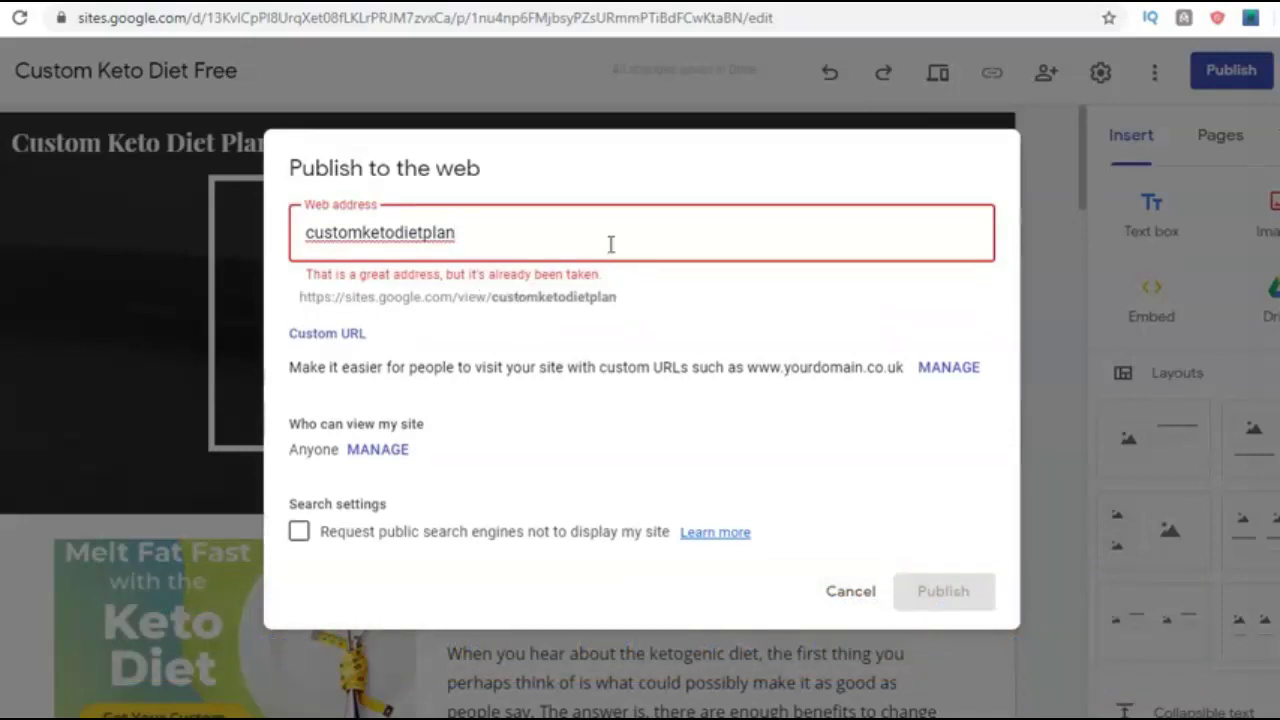
{"action": "type", "text": "revealed"}
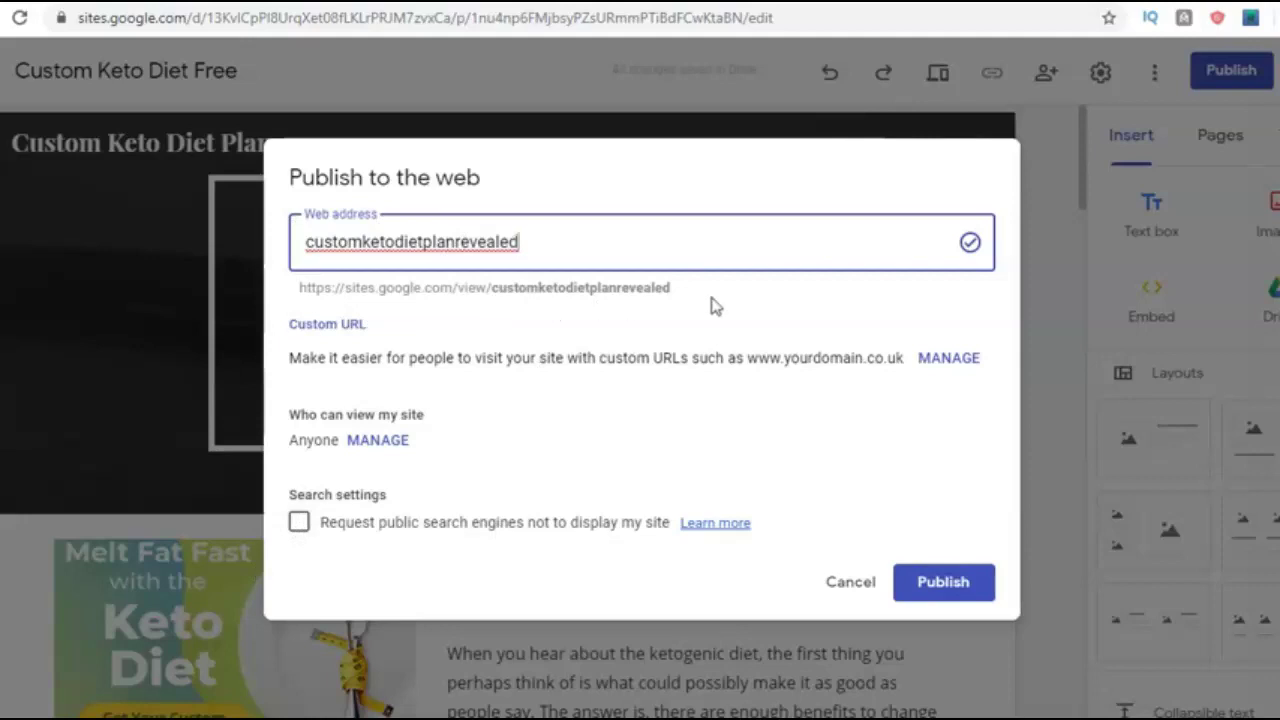
{"action": "left_click", "coordinate": [943, 584]}
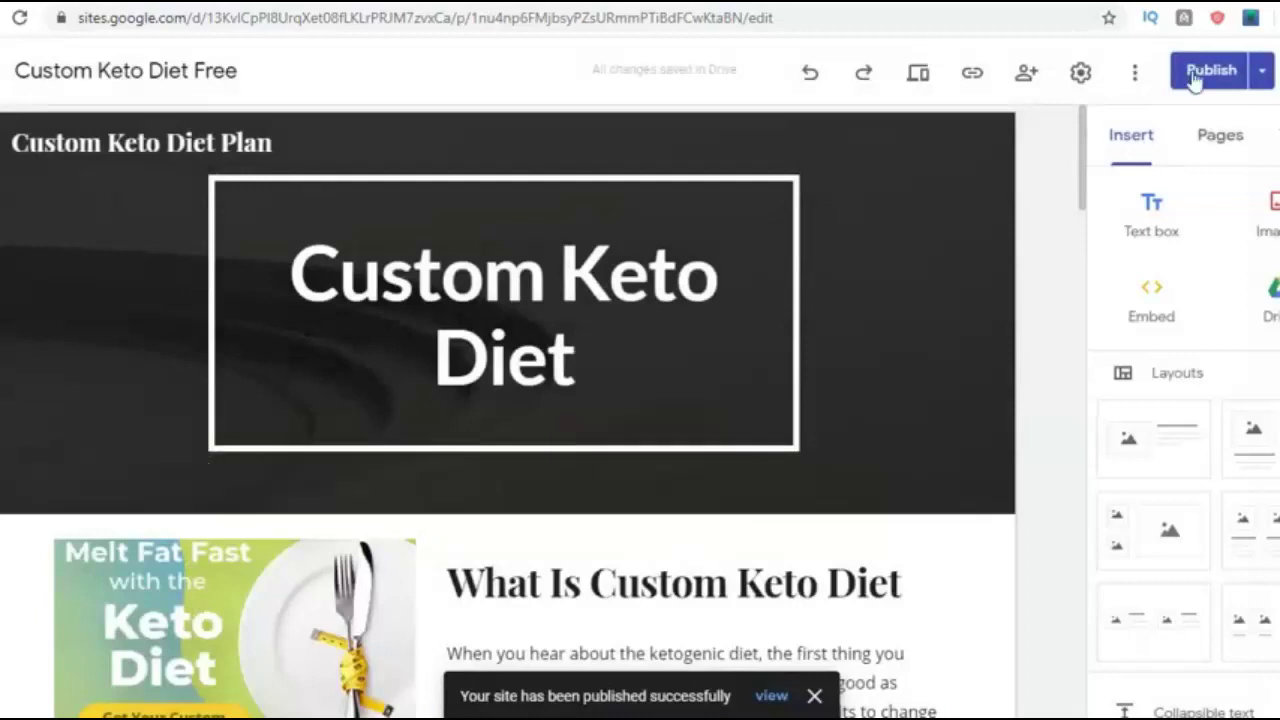
- Check the review page for unpublished changes, dismissing its introduction, and return to the editor
{"action": "left_click", "coordinate": [1225, 75]}
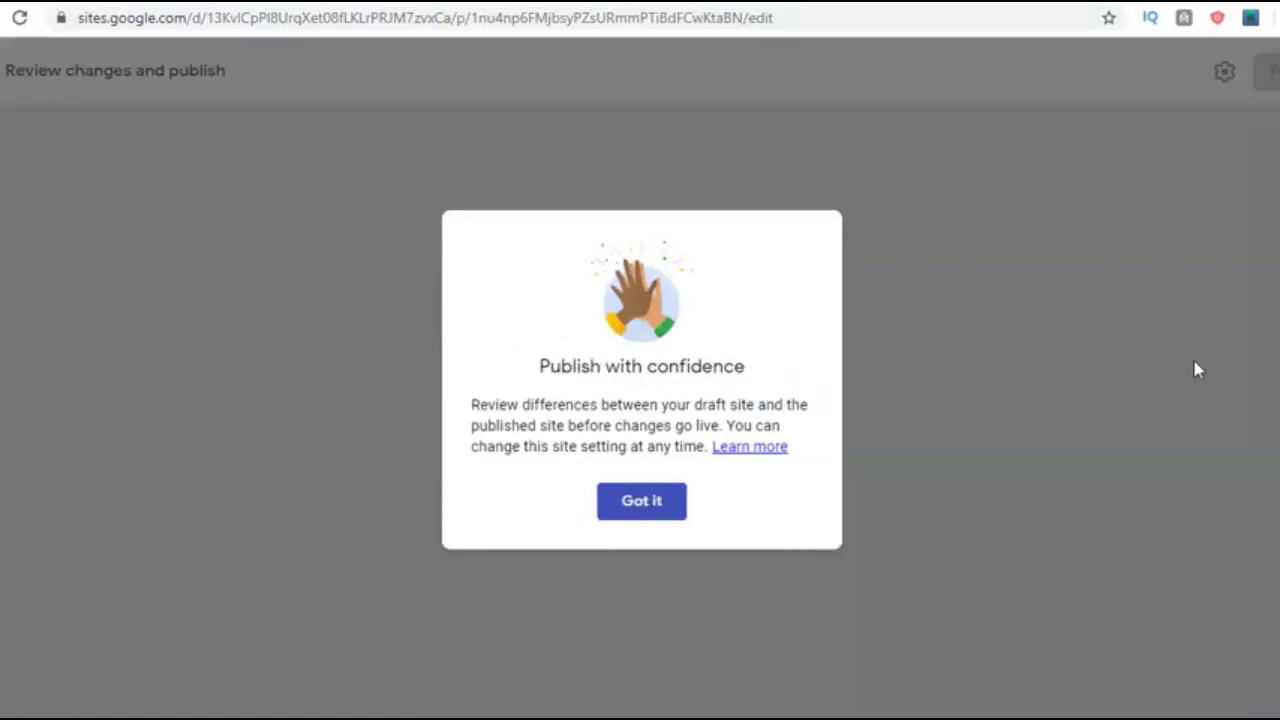
{"action": "left_click", "coordinate": [651, 509]}
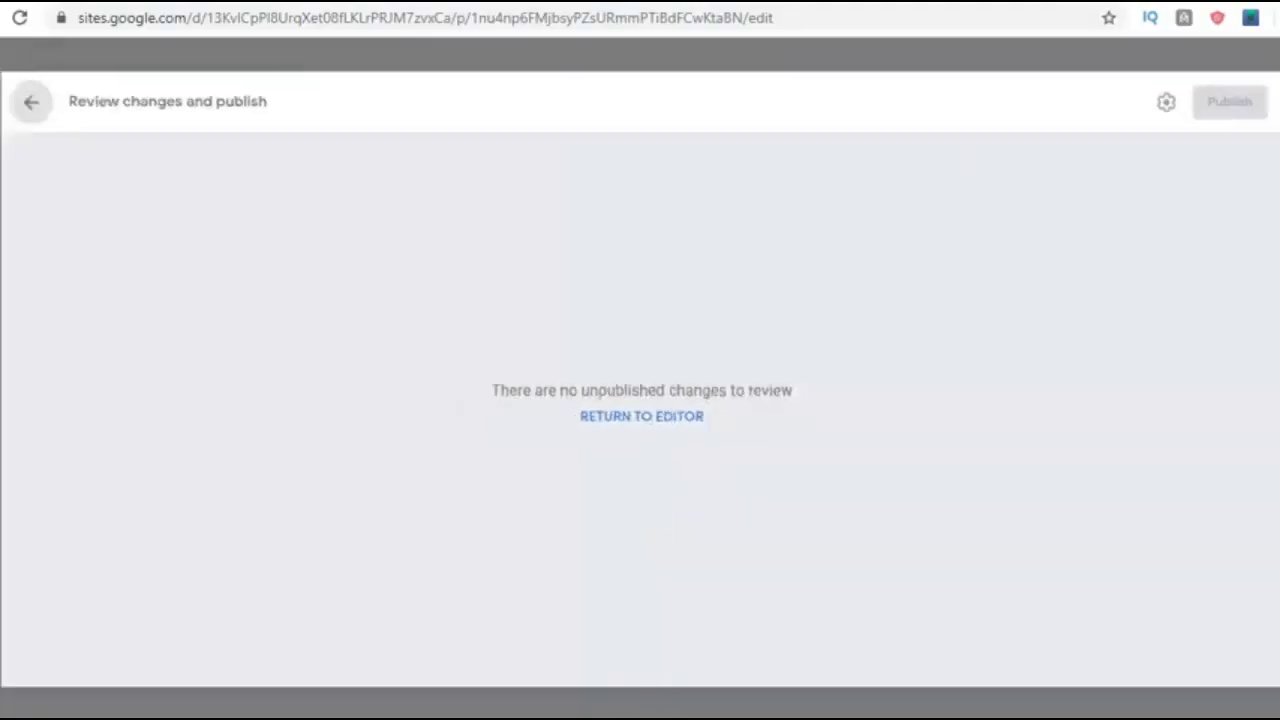
{"action": "left_click", "coordinate": [0, 70]}
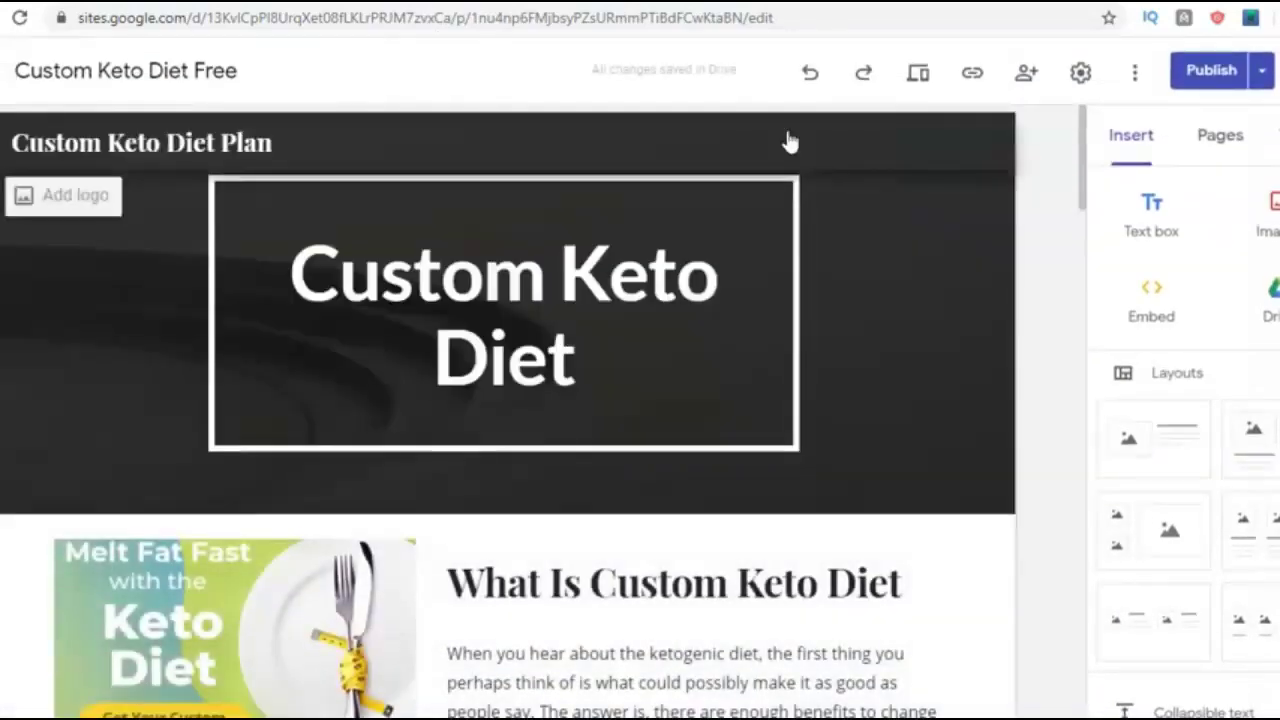
- View the published site, look through the whole page down to the two linked images, and return to the editor
{"action": "left_click", "coordinate": [1265, 70]}
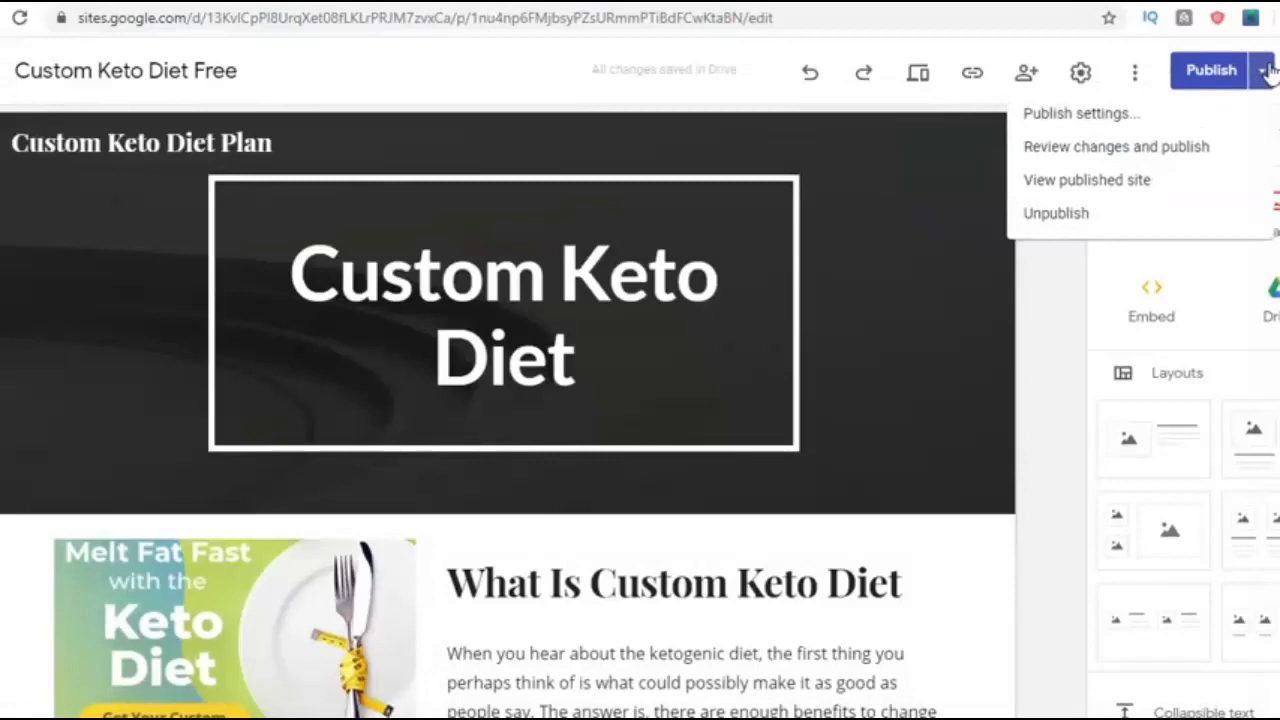
{"action": "left_click", "coordinate": [1089, 182]}
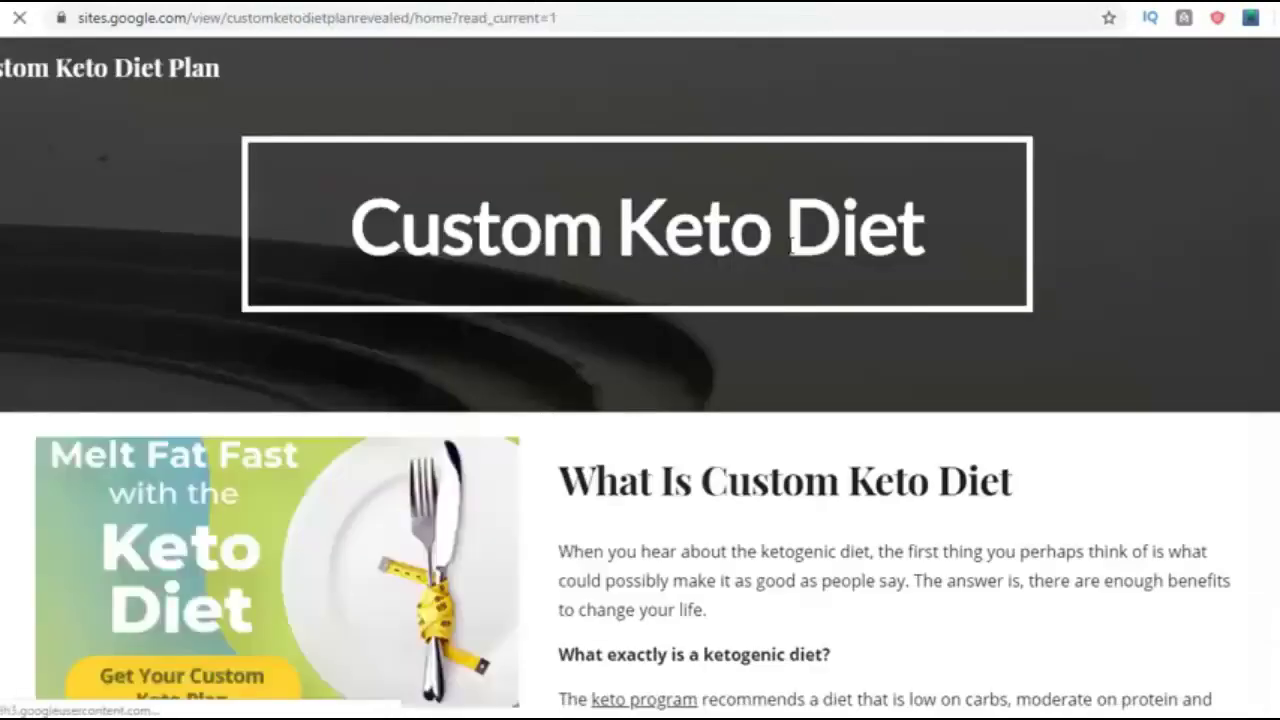
{"action": "scroll", "coordinate": [640, 400], "scroll_direction": "down", "scroll_amount": 1}
{"action": "scroll", "coordinate": [640, 400], "scroll_direction": "up", "scroll_amount": 1}
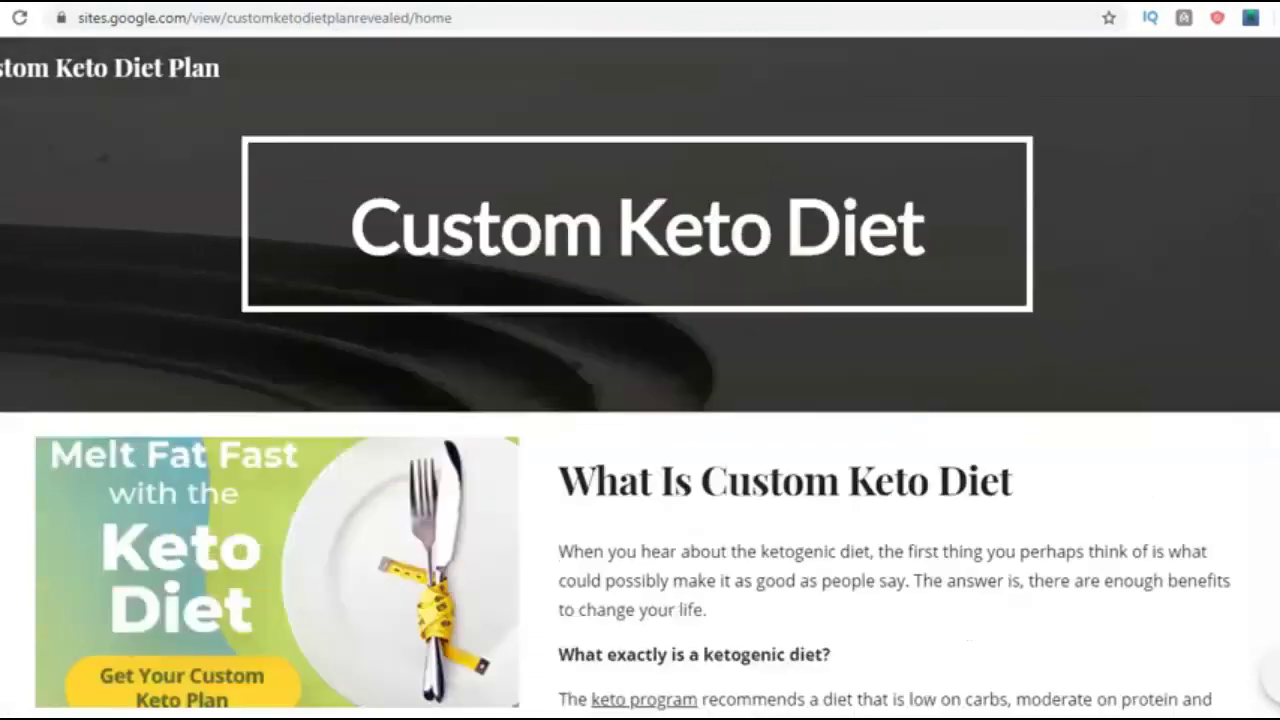
{"action": "scroll", "coordinate": [640, 400], "scroll_direction": "down", "scroll_amount": 5}
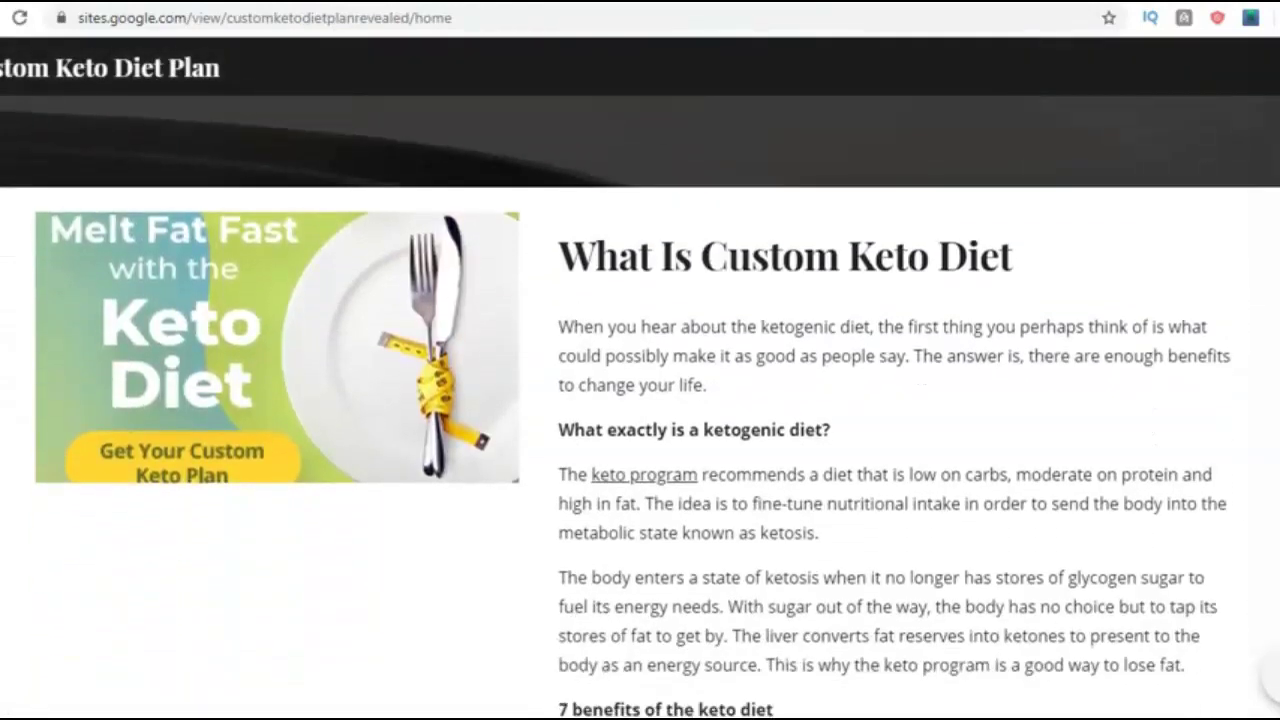
{"action": "scroll", "coordinate": [640, 400], "scroll_direction": "down", "scroll_amount": 20}
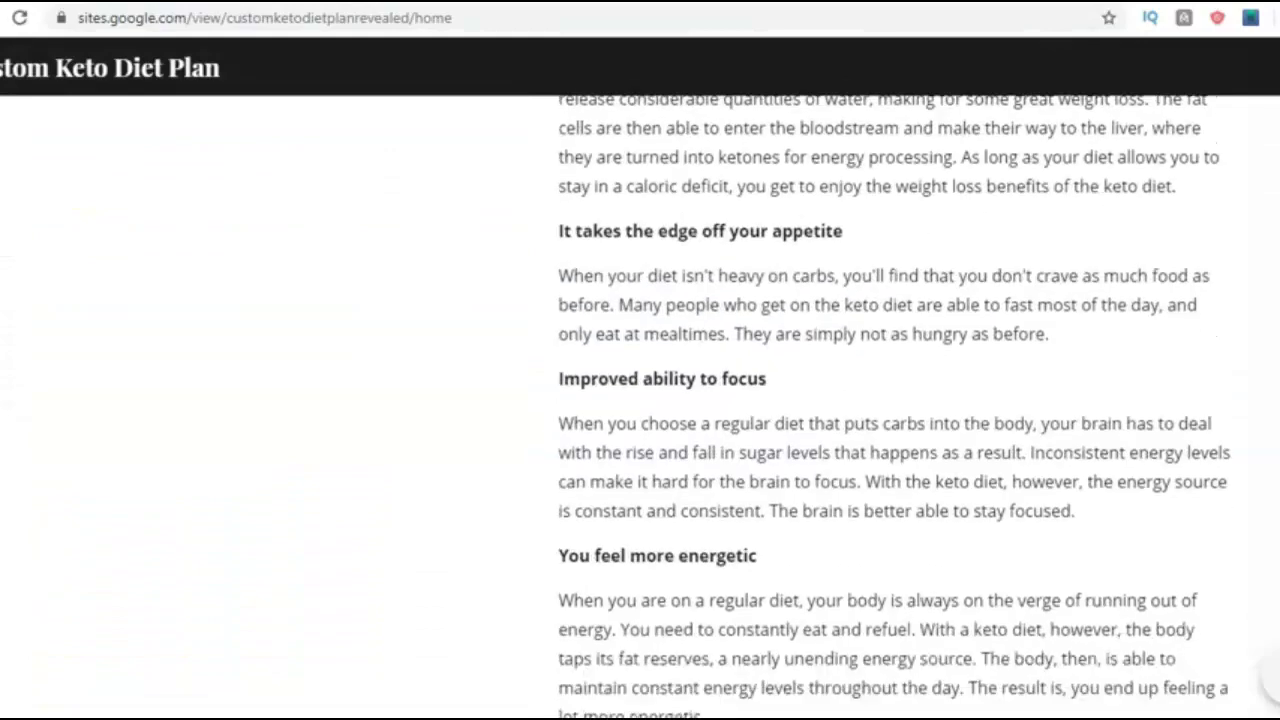
{"action": "scroll", "coordinate": [640, 400], "scroll_direction": "down", "scroll_amount": 1}
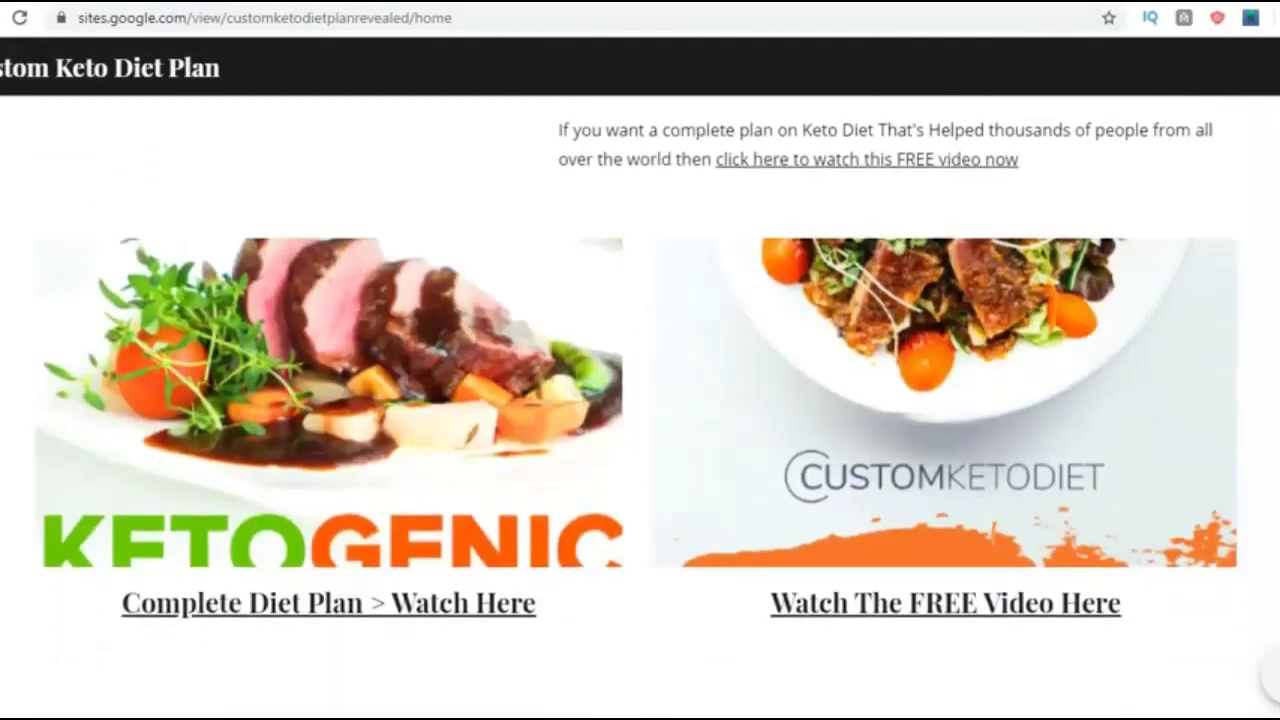
{"action": "scroll", "coordinate": [640, 400], "scroll_direction": "up", "scroll_amount": 20}
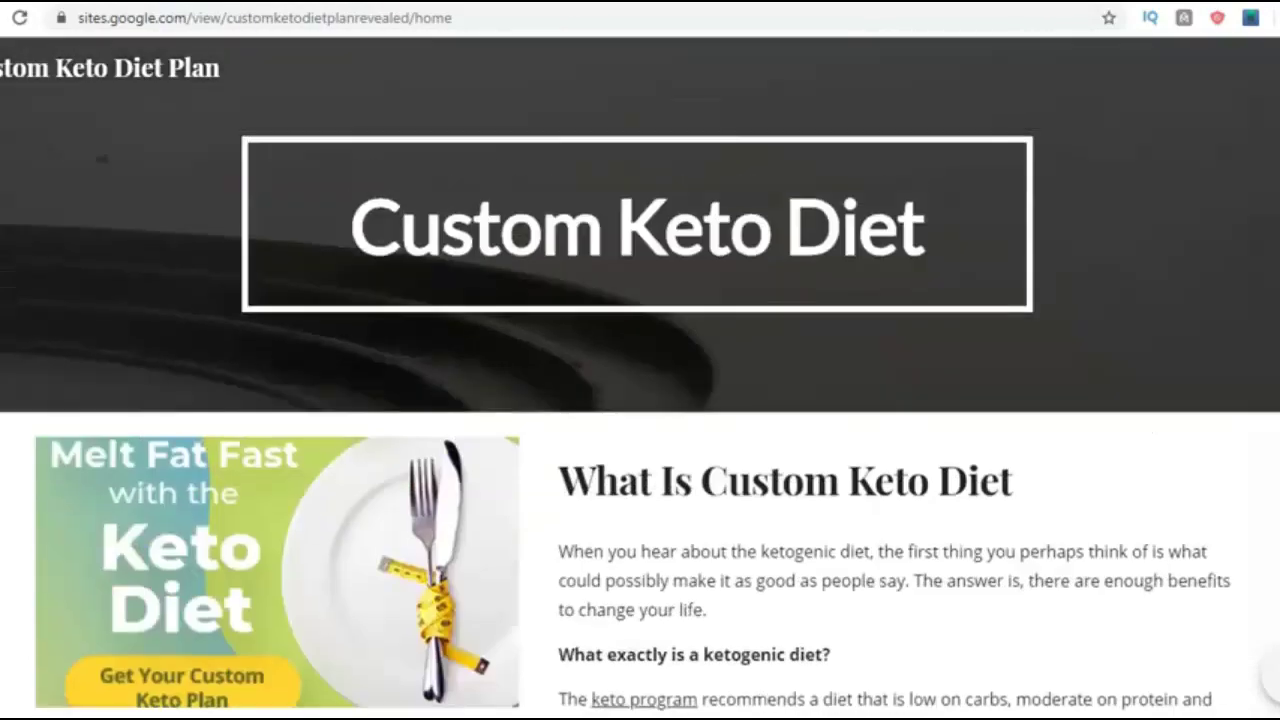
{"action": "left_click", "coordinate": [22, 4]}
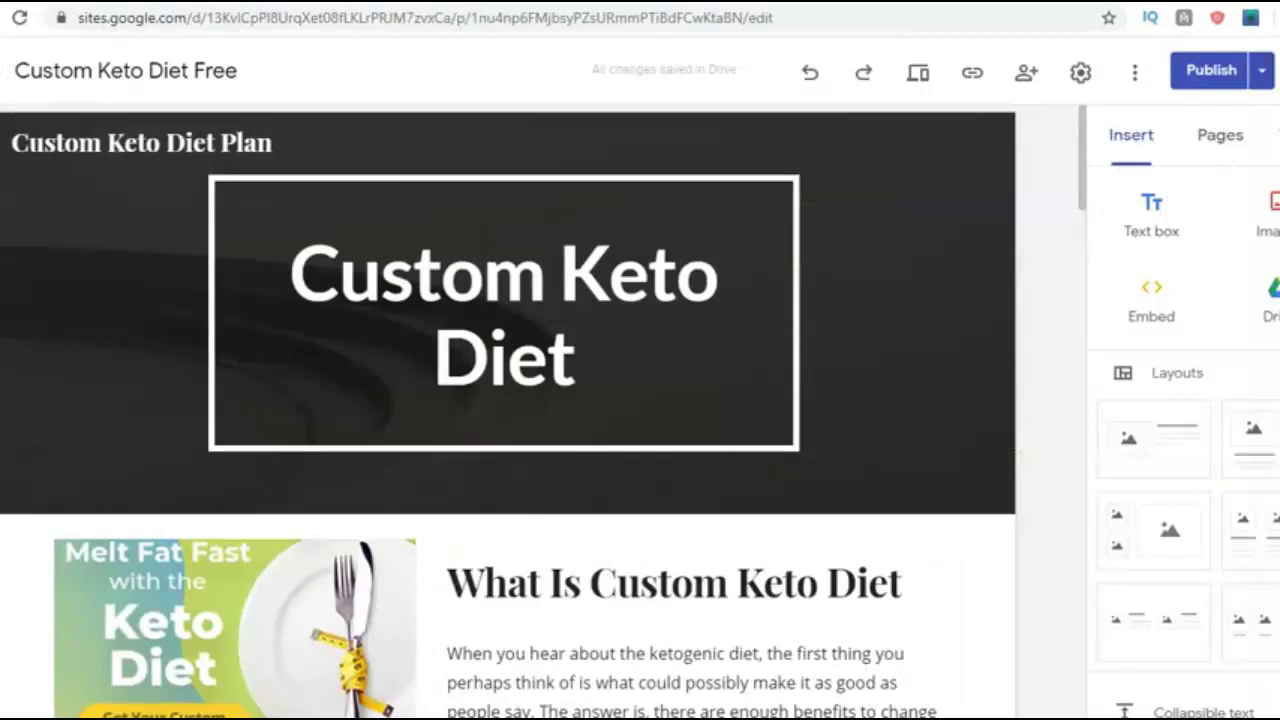
- Switch to the "cb results.png" picture in Photos and advance to the picture of the video description links
{"action": "mouse_move", "coordinate": [812, 719]}
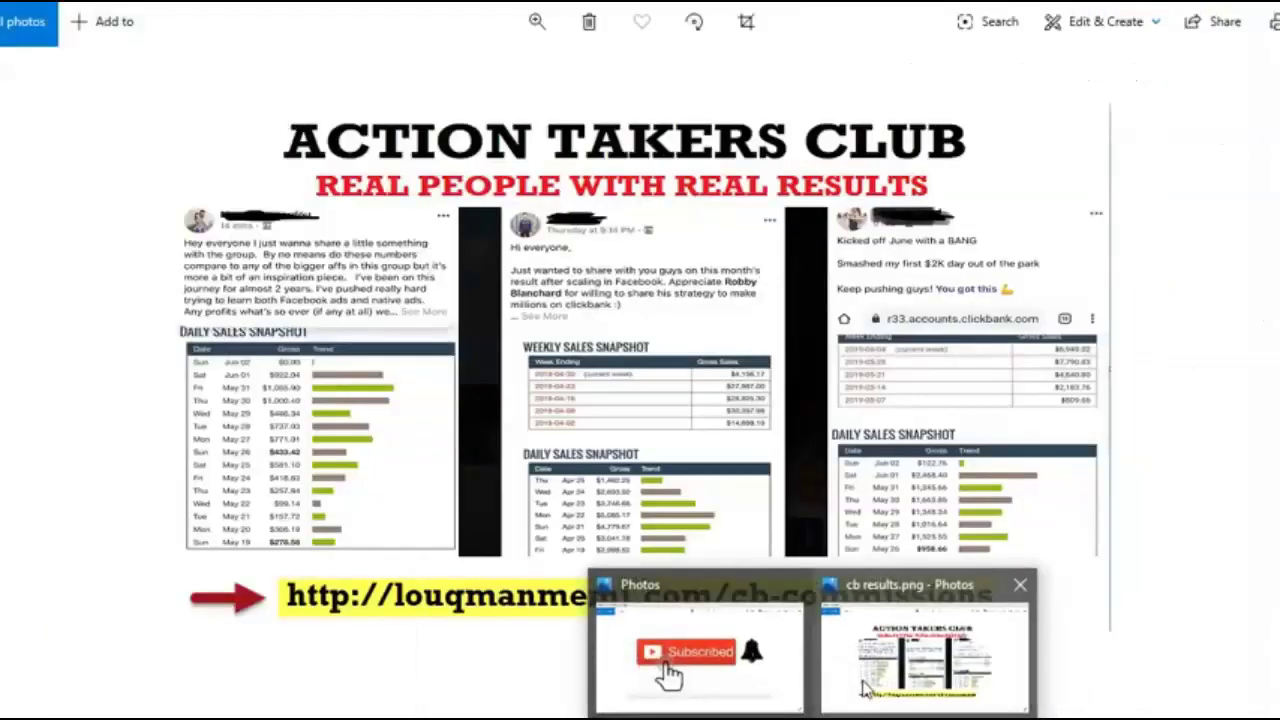
{"action": "left_click", "coordinate": [865, 688]}
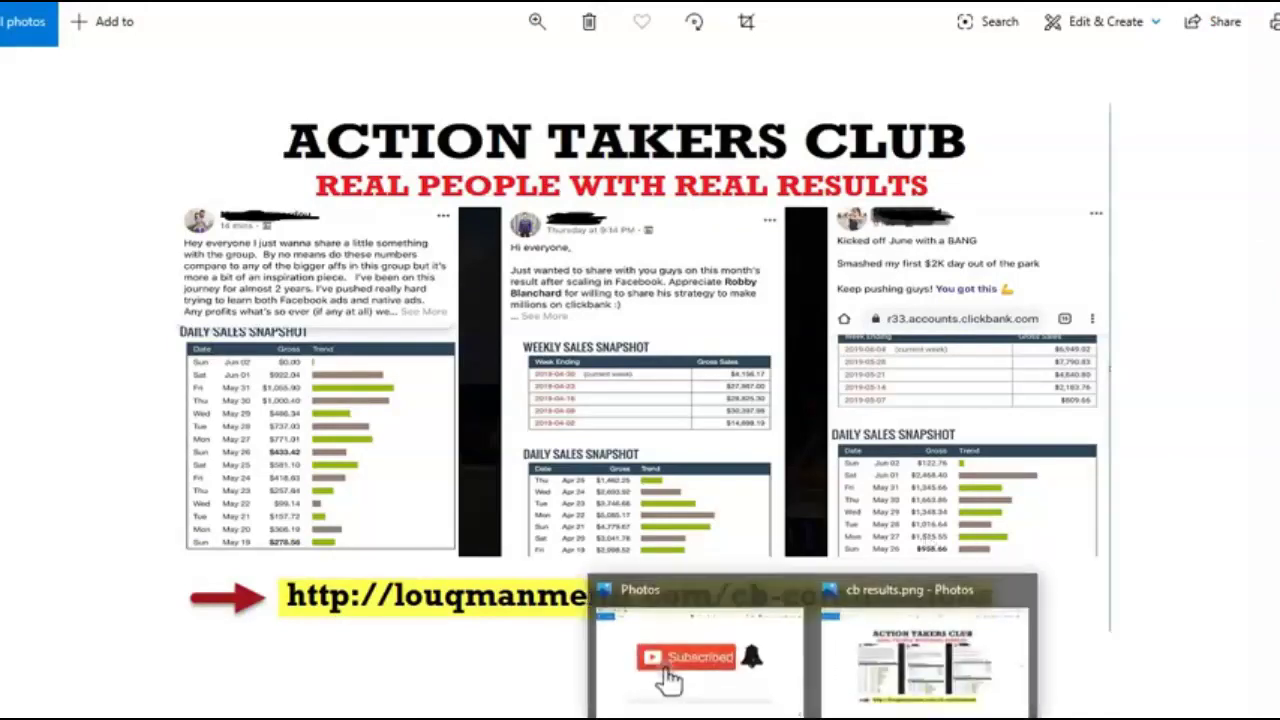
{"action": "left_click", "coordinate": [1274, 356]}
{"action": "key", "text": "Right"}
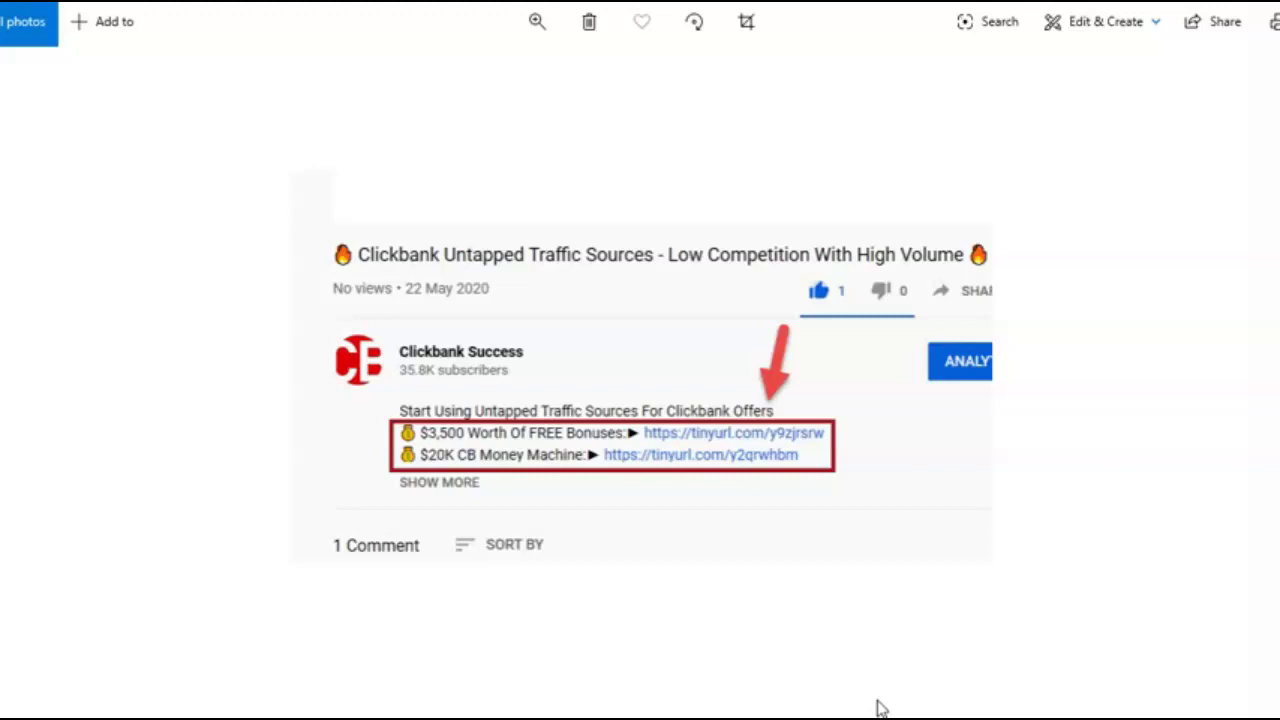
{"action": "left_click", "coordinate": [1148, 715]}
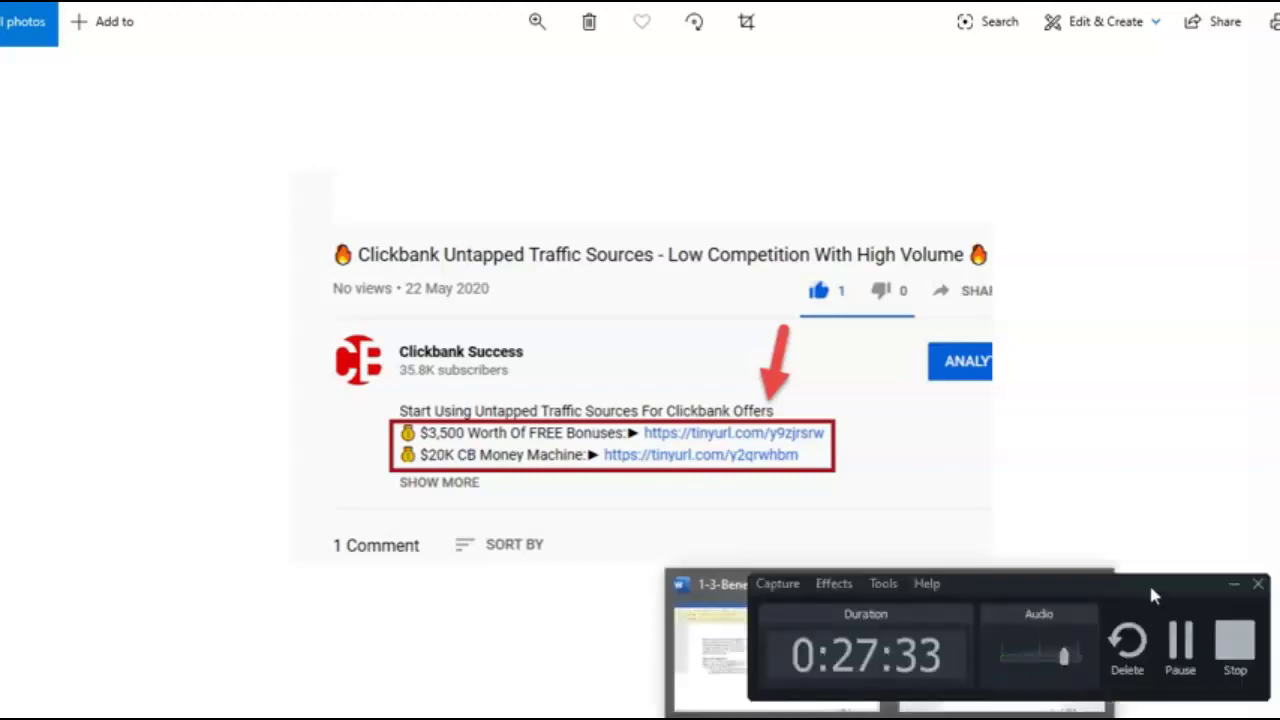